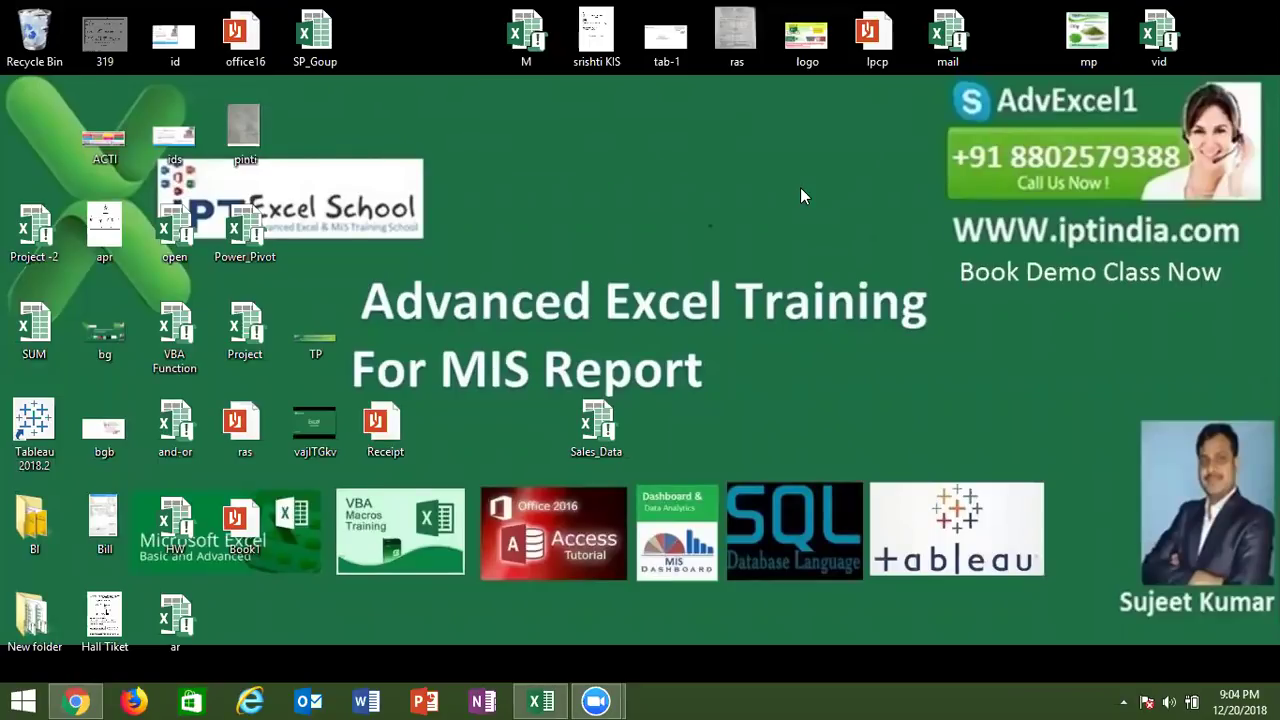
- Bring up the blank Book1 workbook and list the Data tab's Get External Data options
left_click(541, 701)
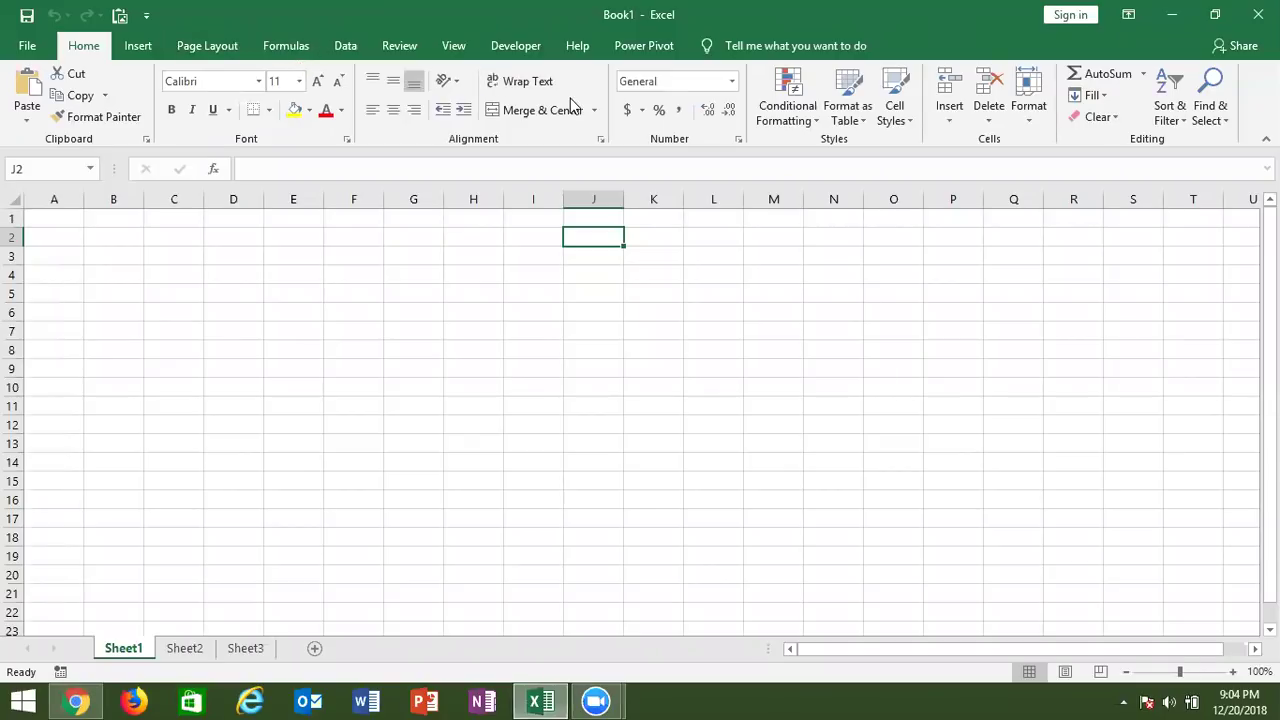
left_click(345, 48)
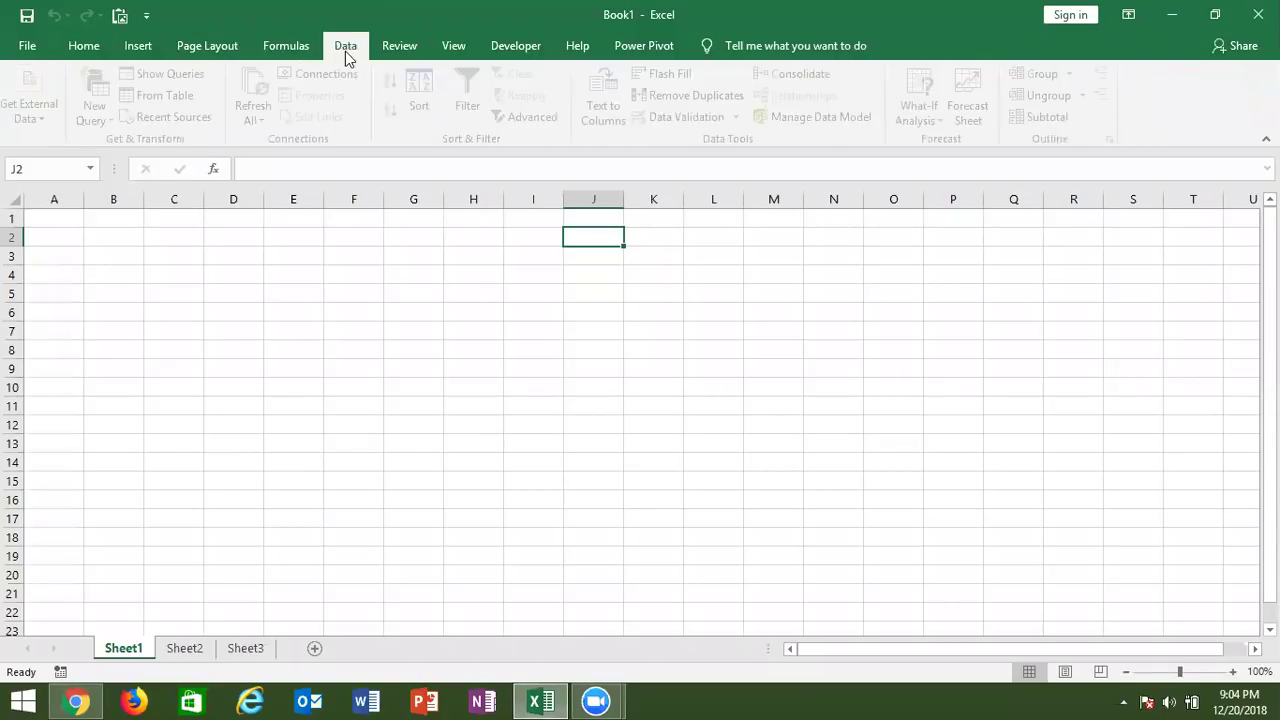
left_click(49, 114)
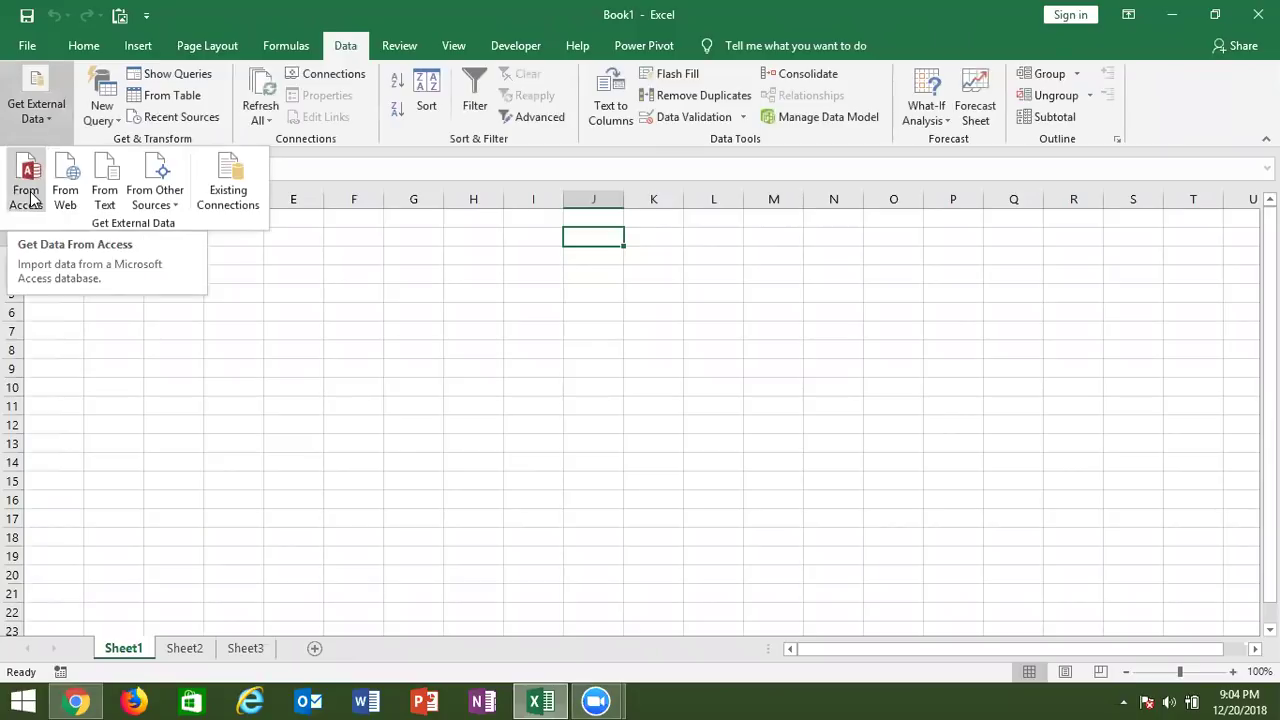
mouse_move(76, 701)
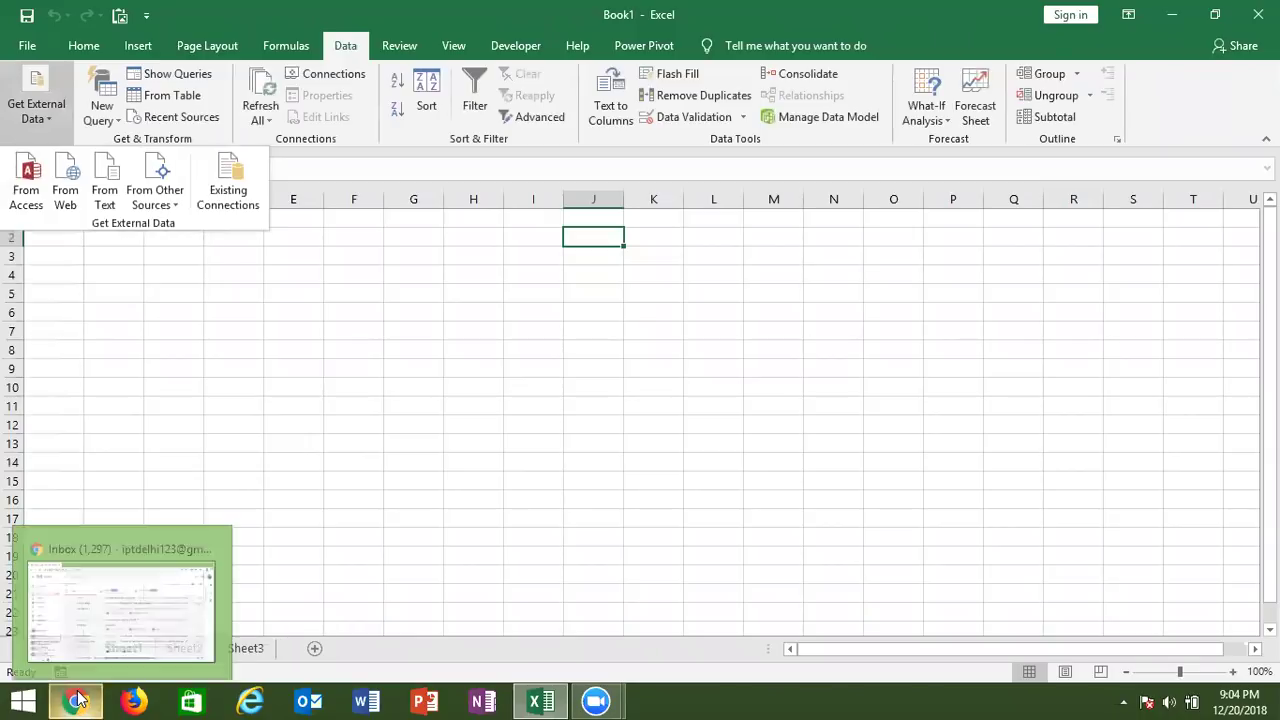
- In a new Chrome tab, go to Google and search for 'finance'
left_click(120, 610)
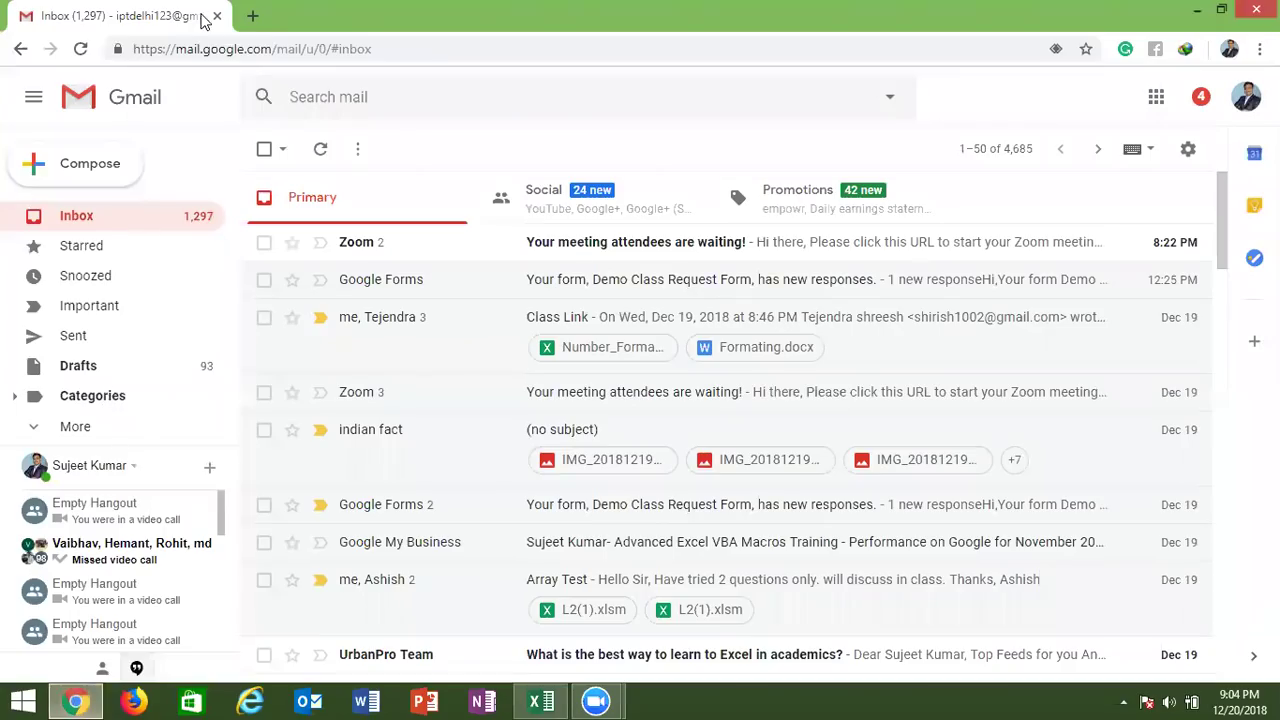
left_click(252, 16)
type("g")
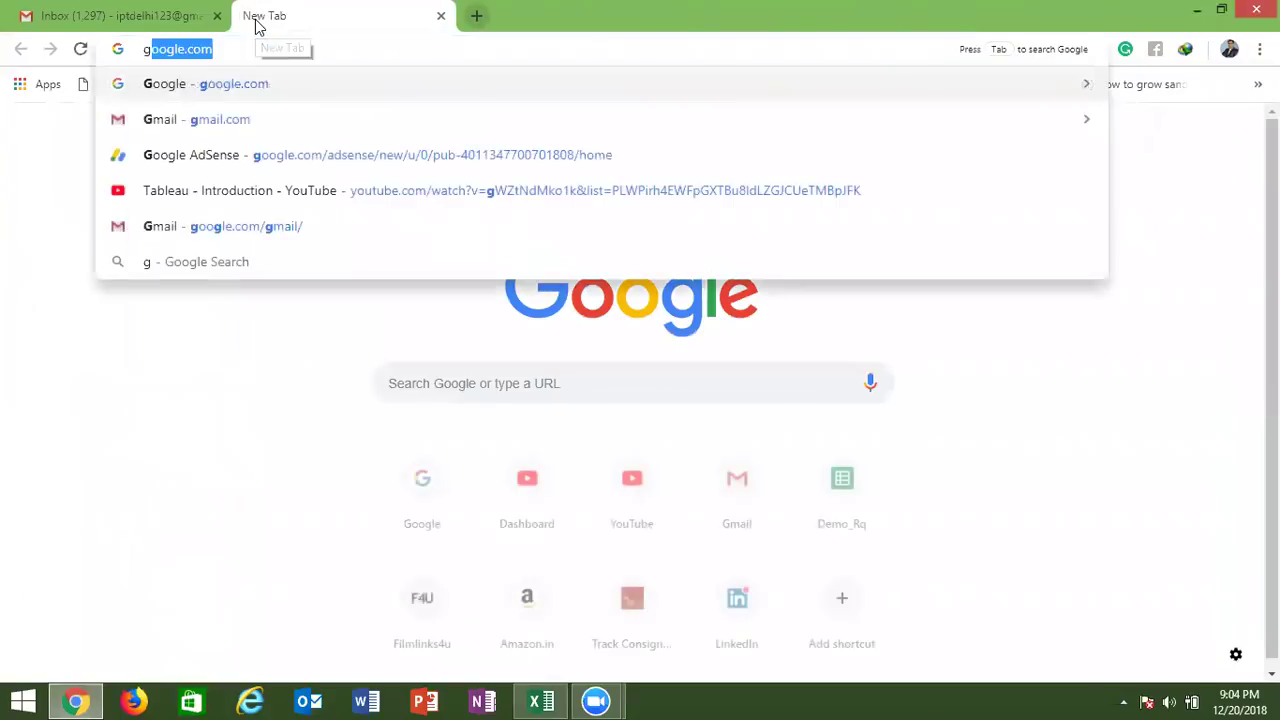
type("oo")
key("Return")
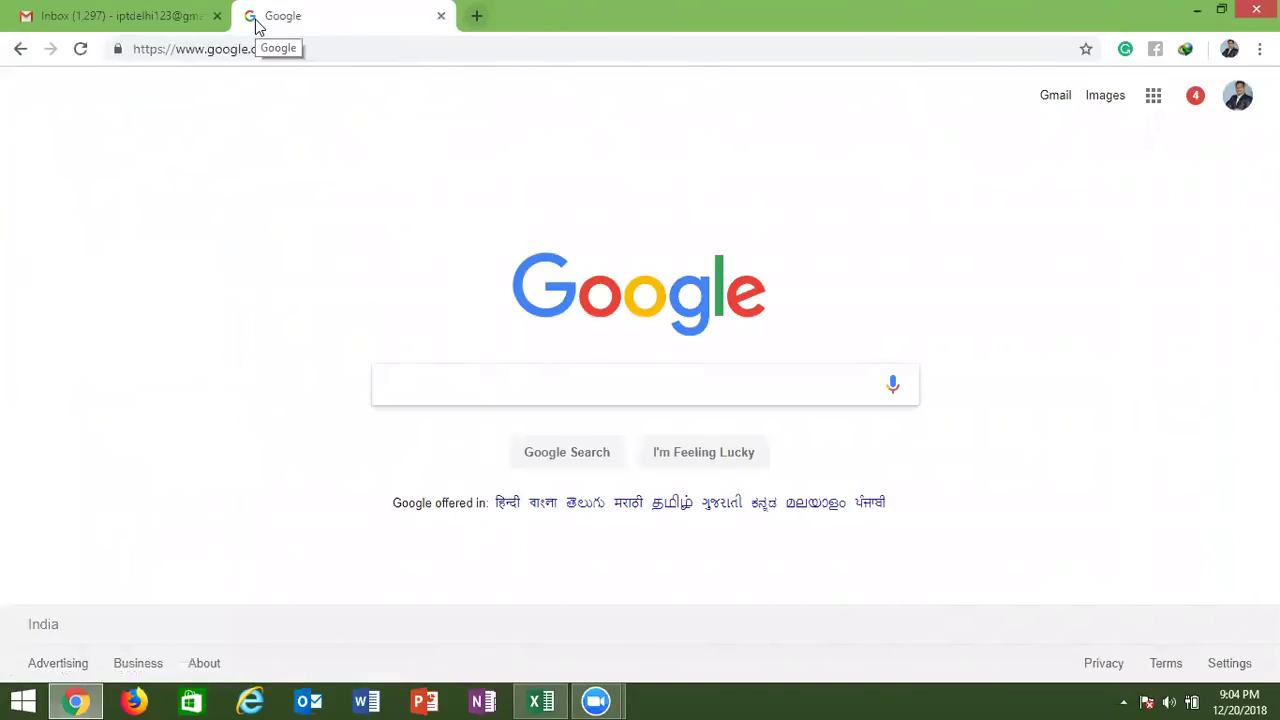
type("hw")
key("BackSpace")
key("BackSpace")
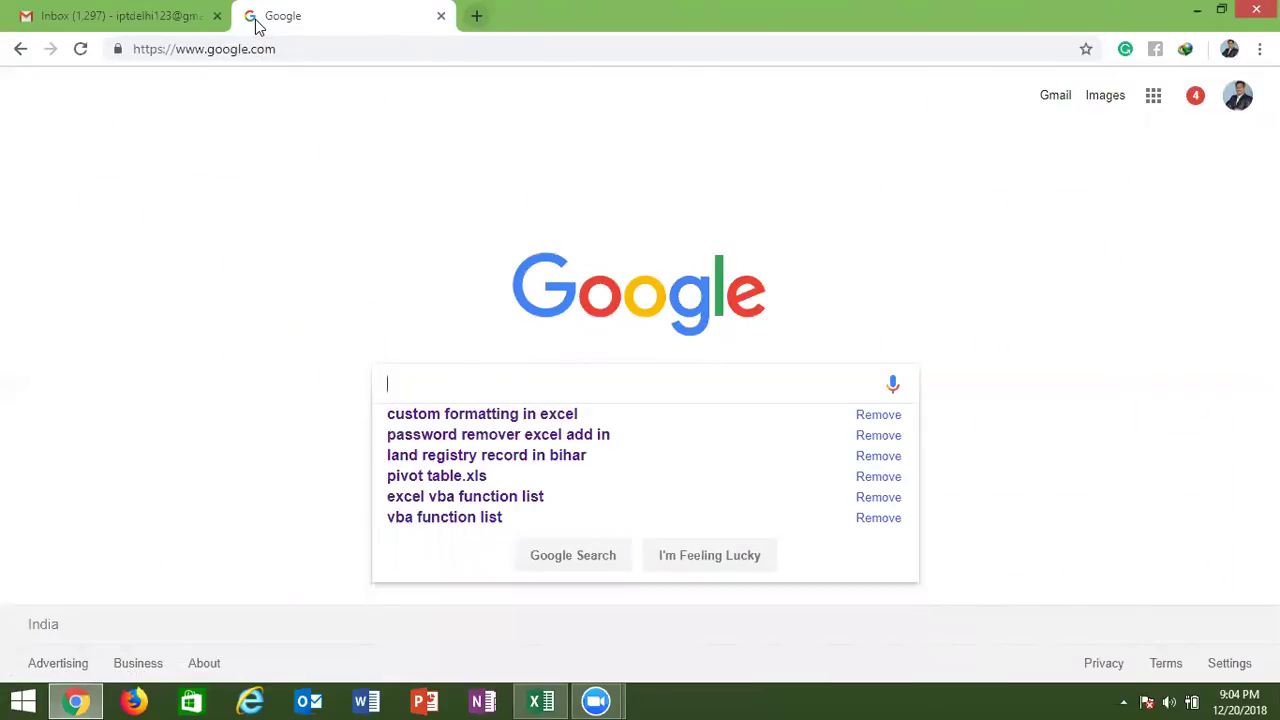
type("in")
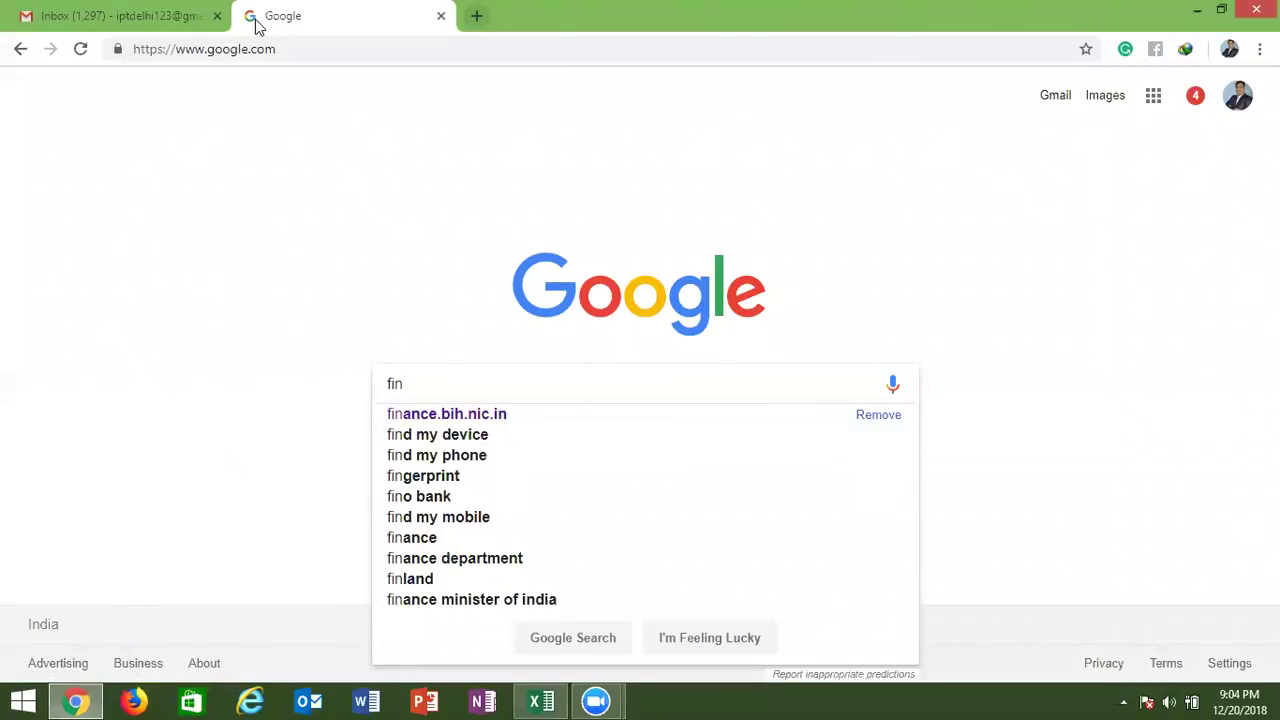
type("ance")
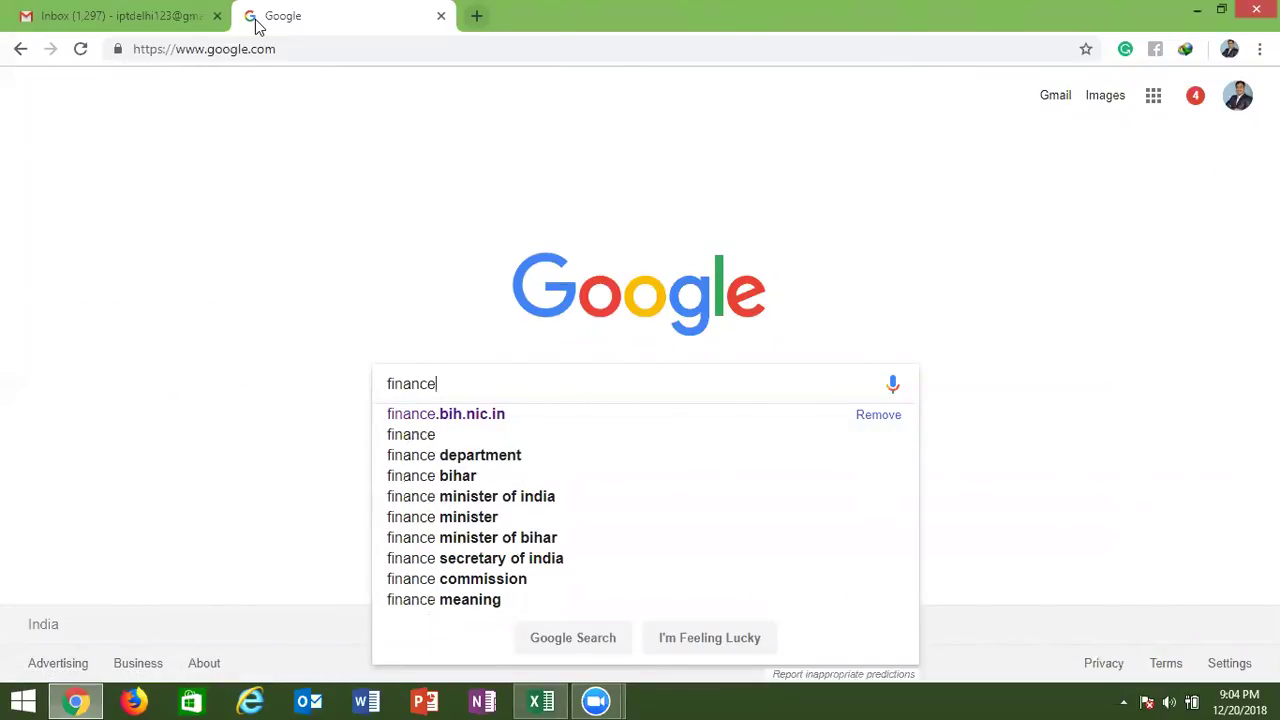
key("Return")
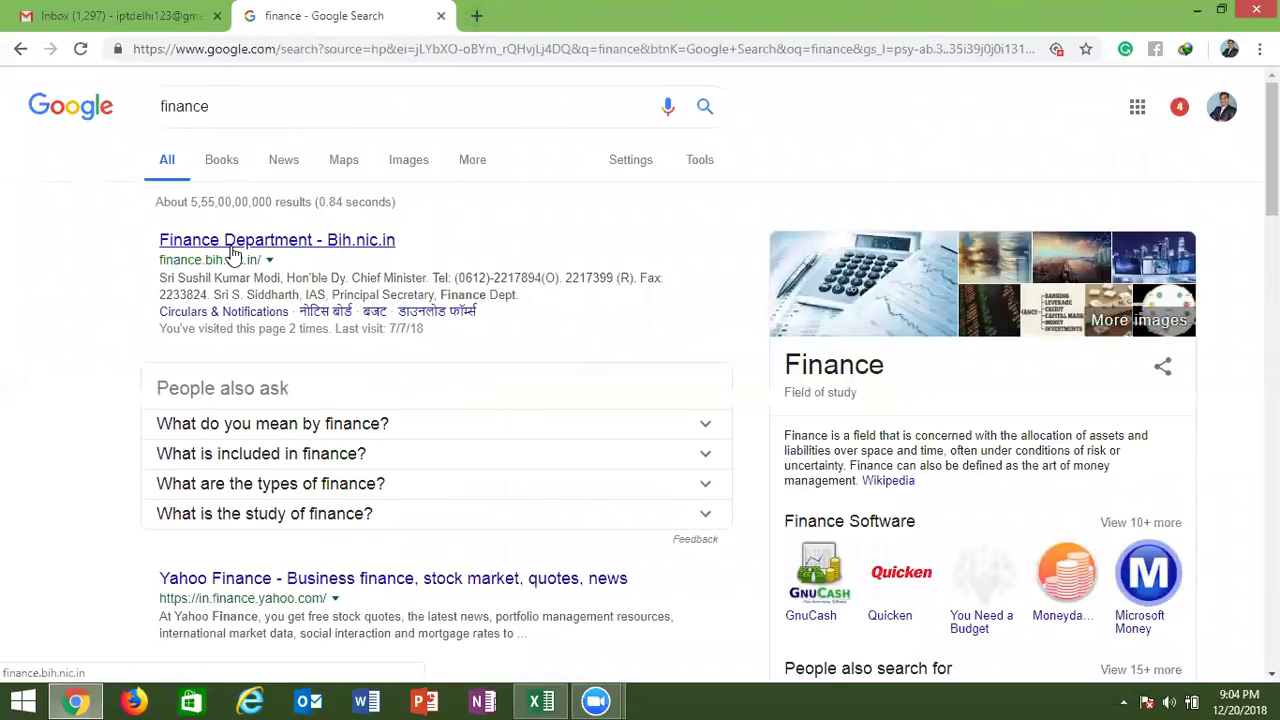
scroll(232, 252, "down", 1)
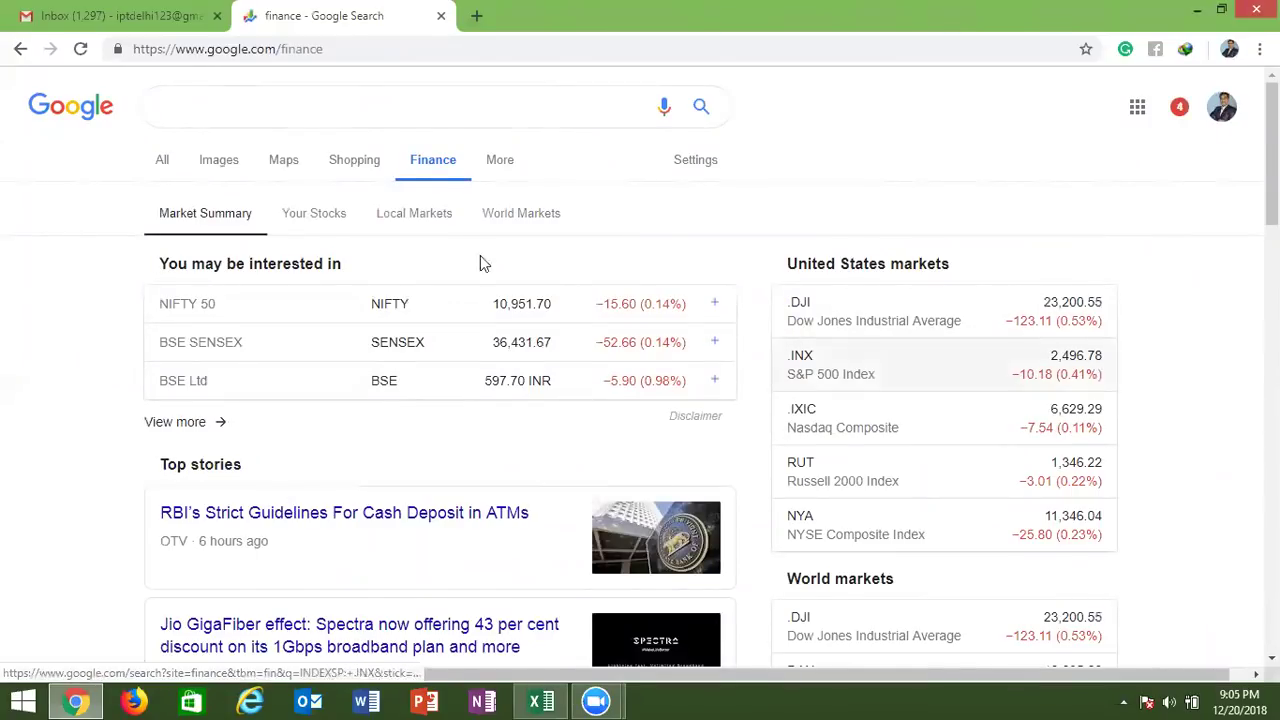
left_click(528, 236)
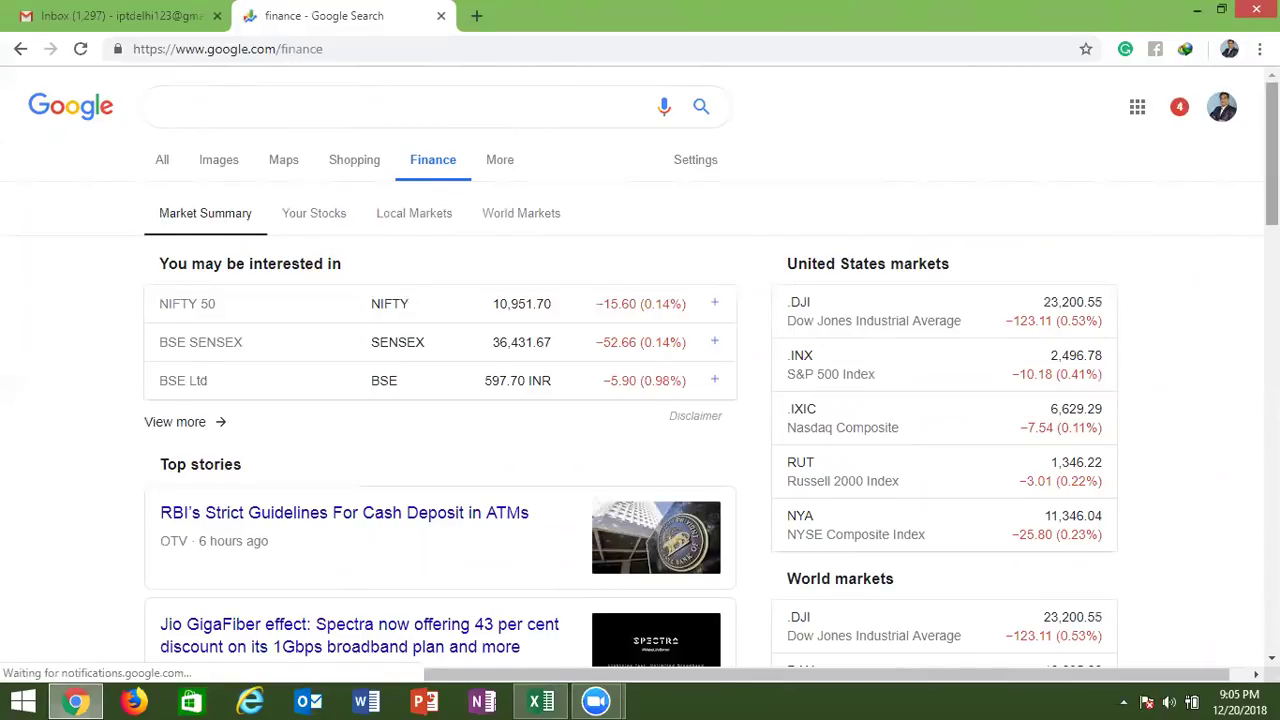
scroll(640, 400, "down", 10)
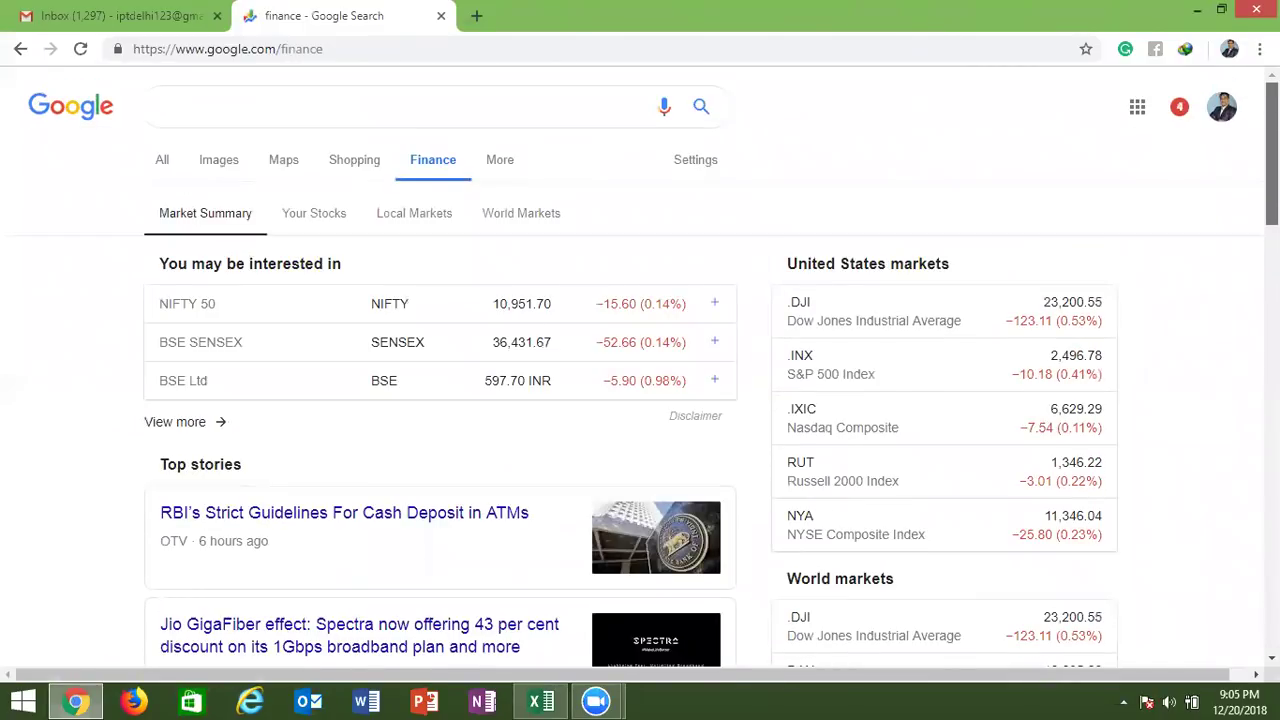
left_click(380, 57)
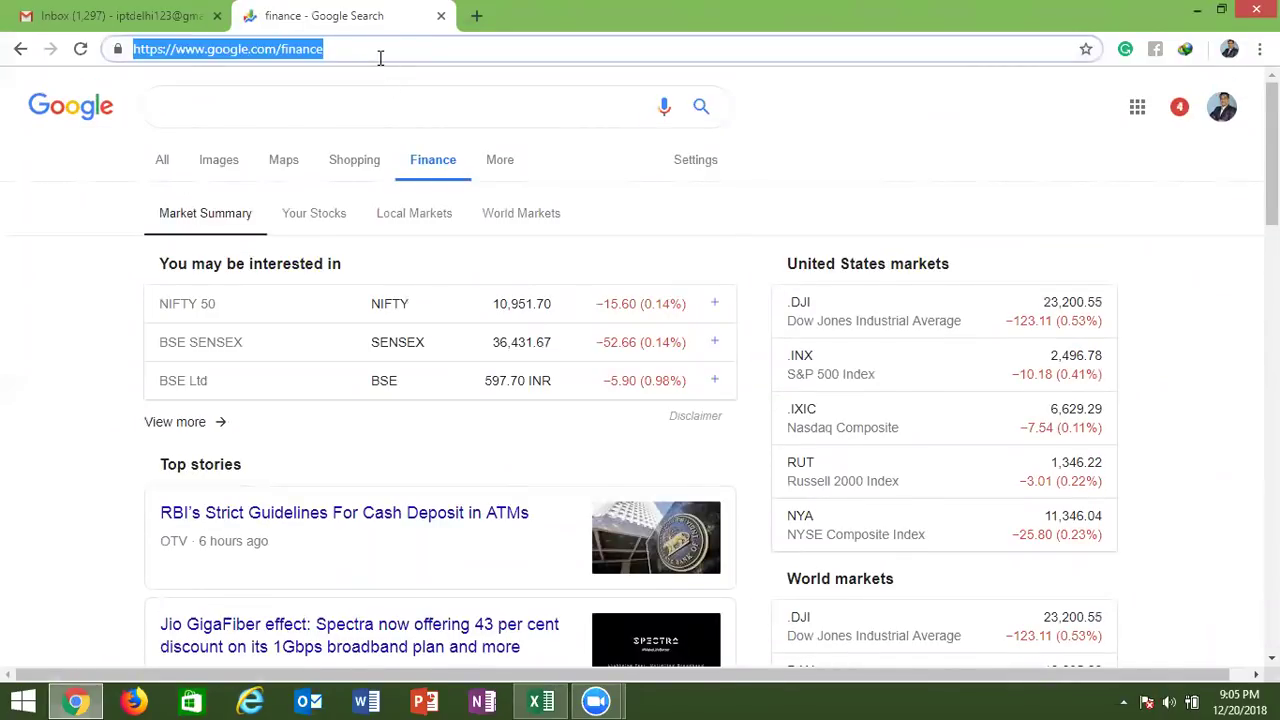
left_click(537, 701)
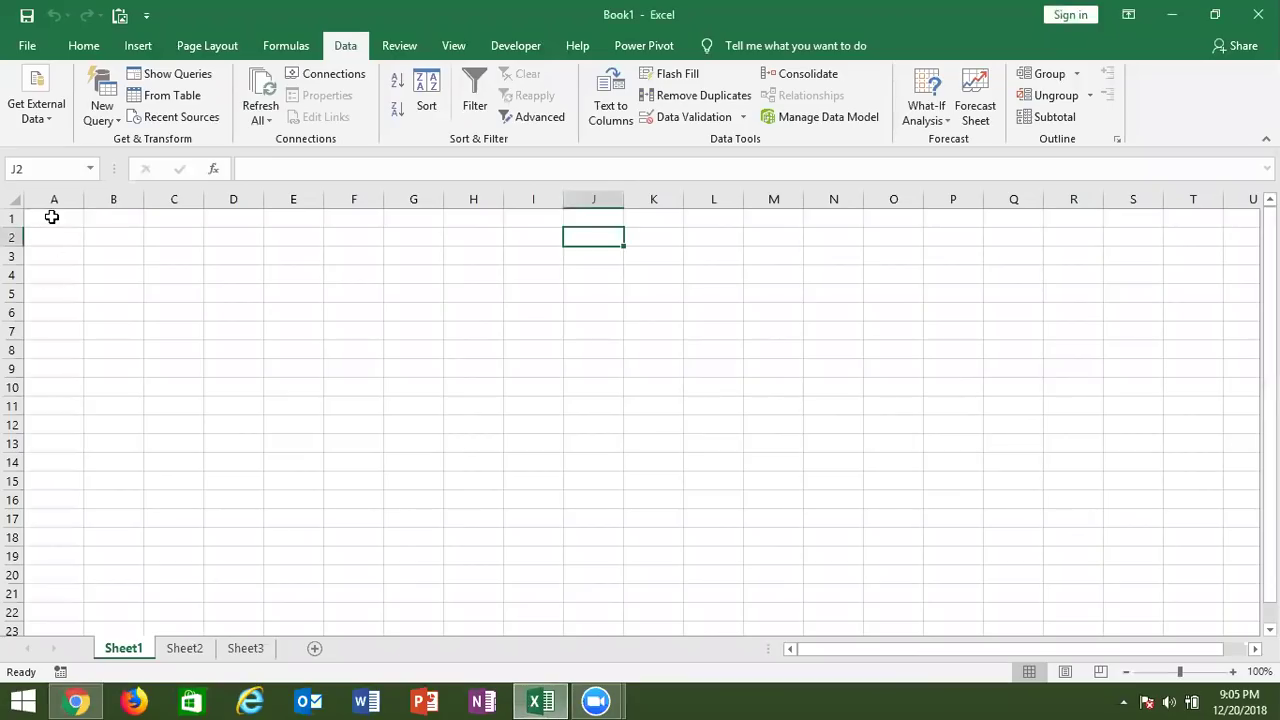
left_click(52, 217)
left_click(45, 124)
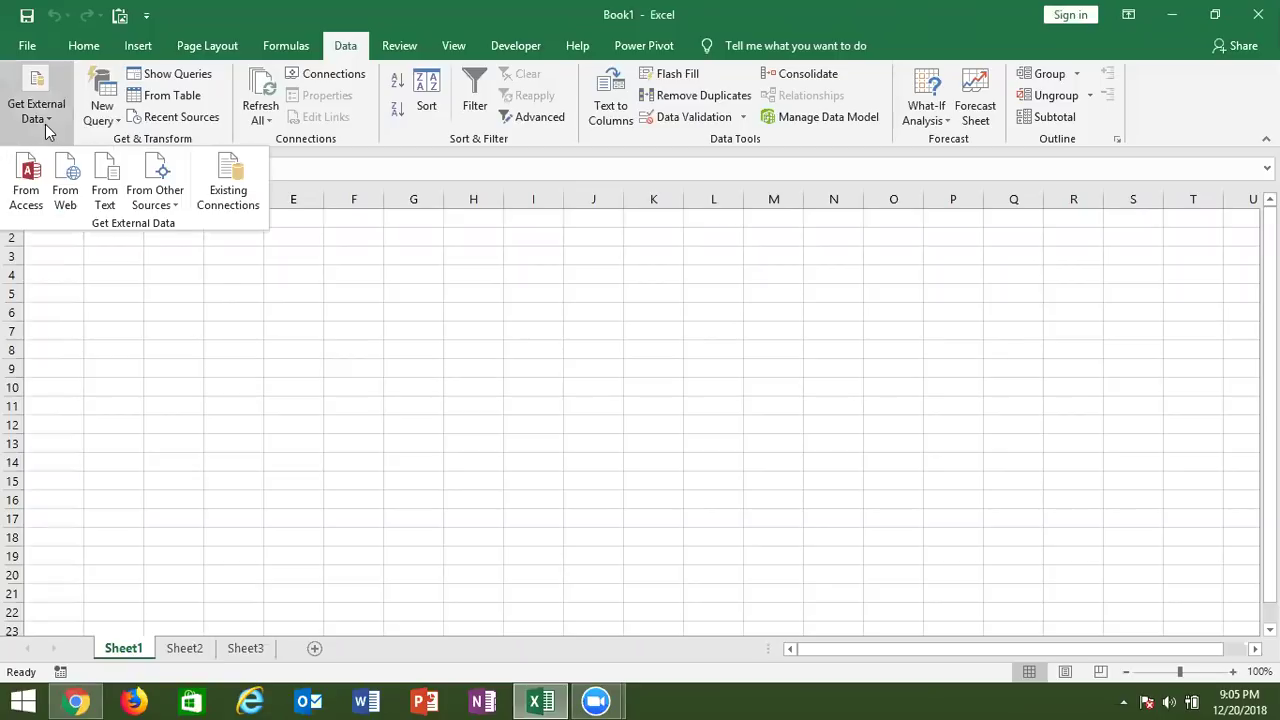
left_click(62, 178)
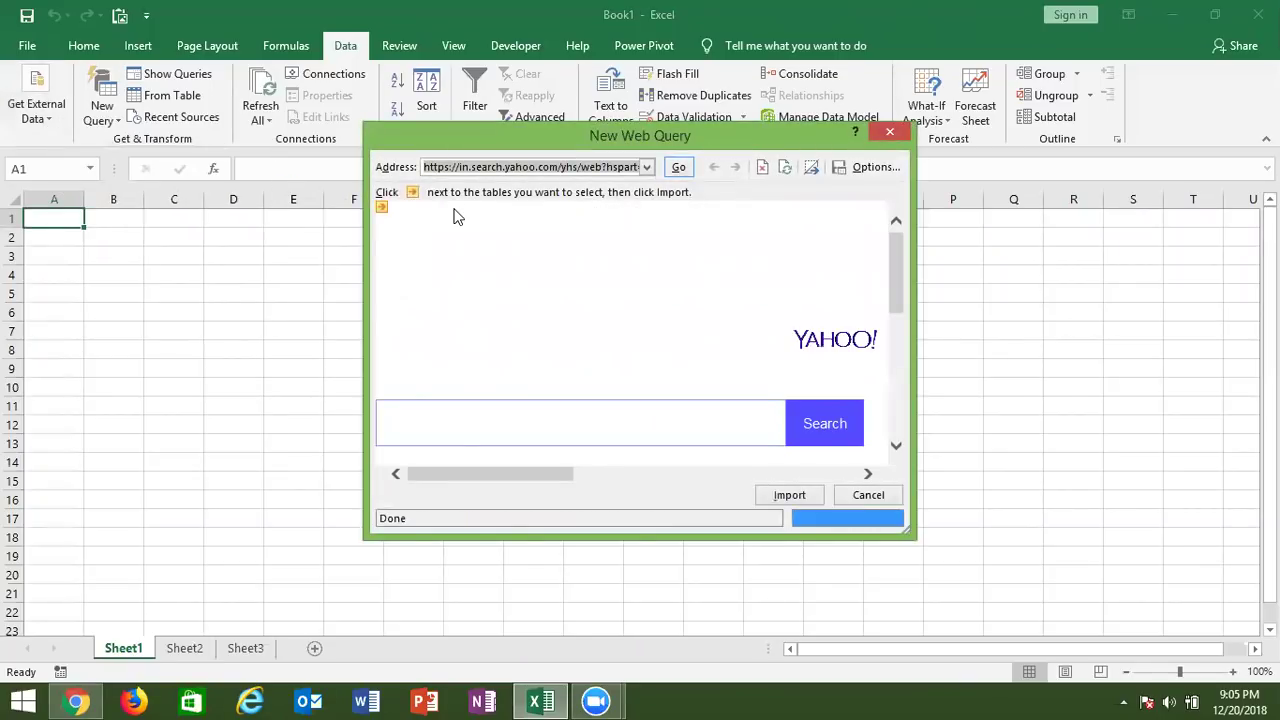
left_click(664, 461)
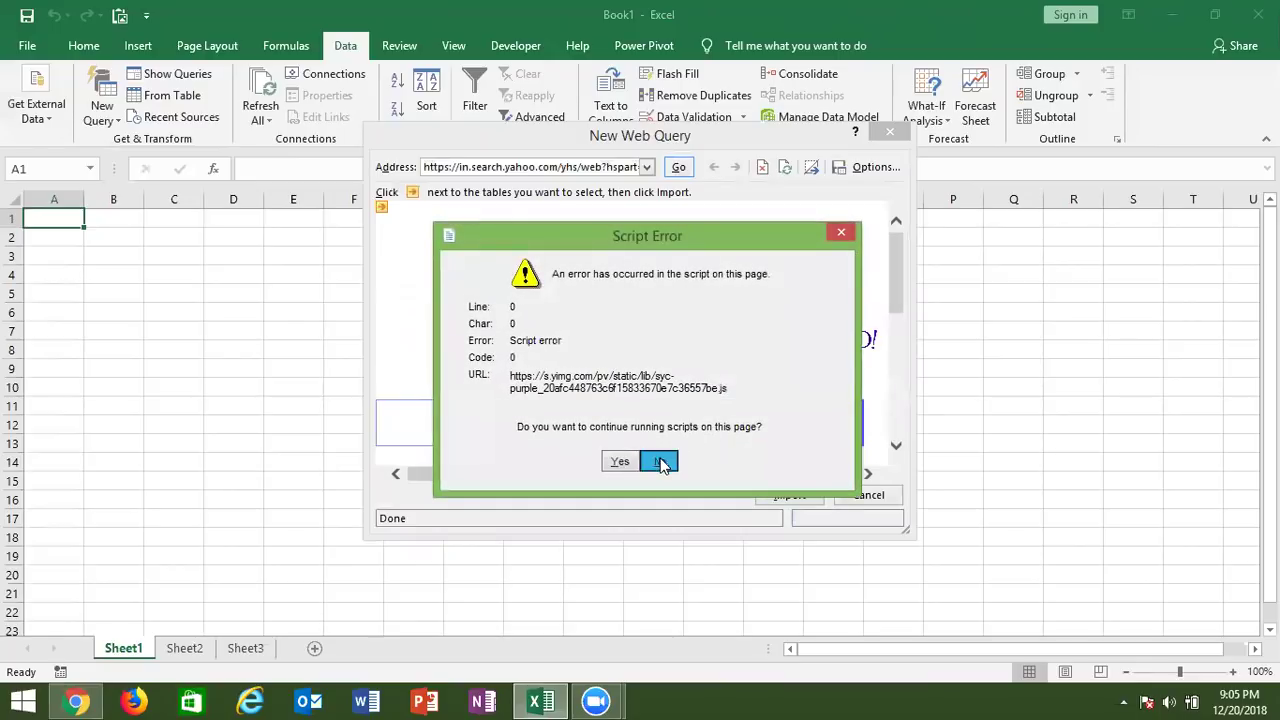
type("https://www.google.com/finance")
left_click(677, 168)
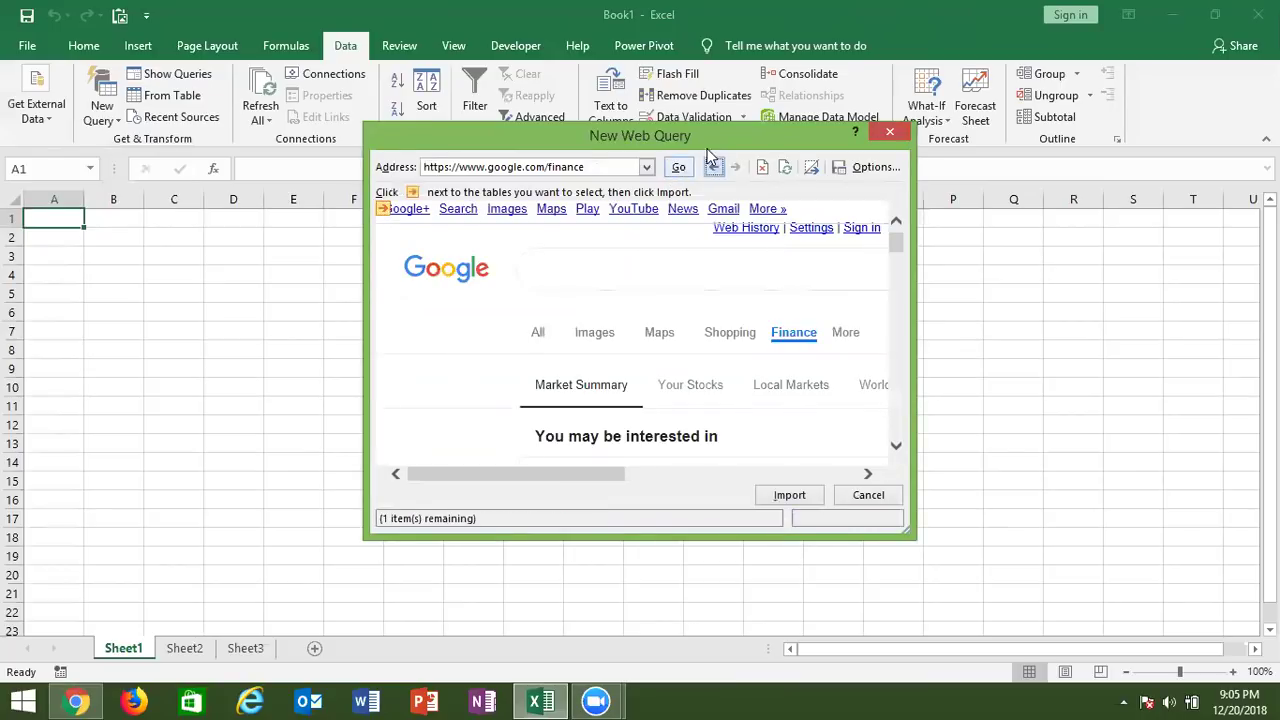
left_click_drag(710, 140, 488, 90)
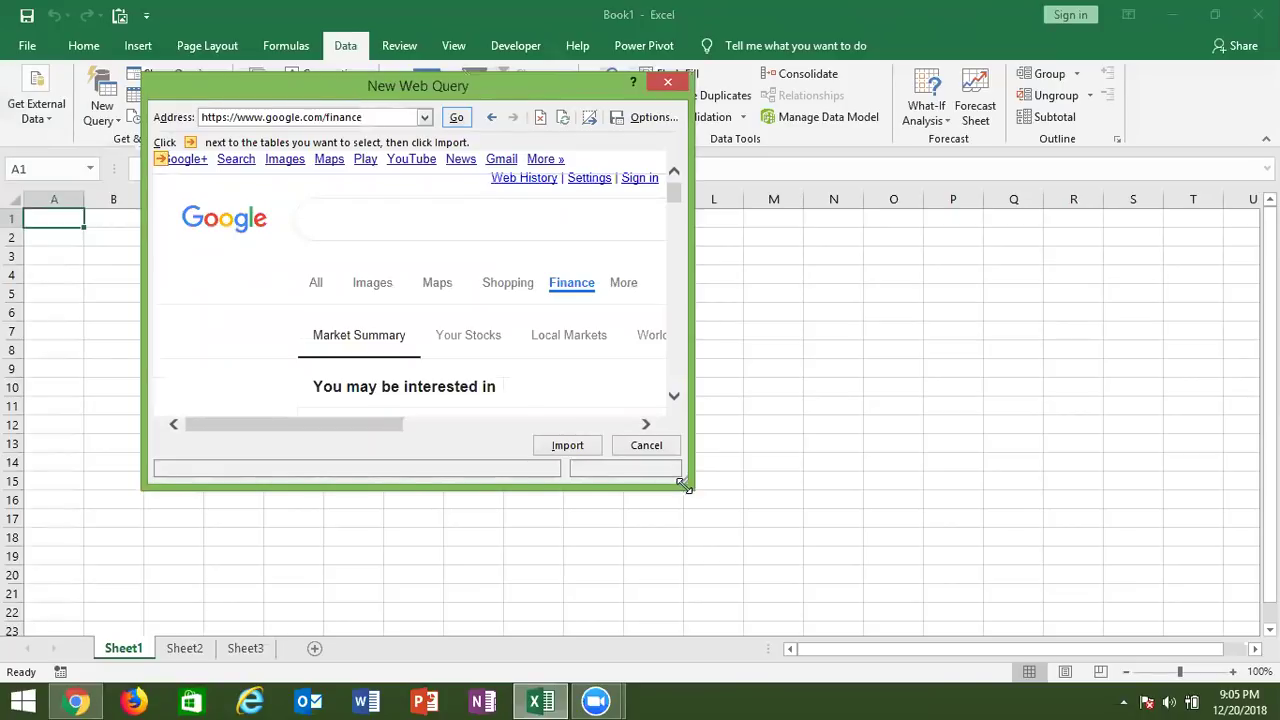
- Scroll the Google Finance page in the web query and open its Your Stocks view
left_click_drag(683, 485, 1093, 643)
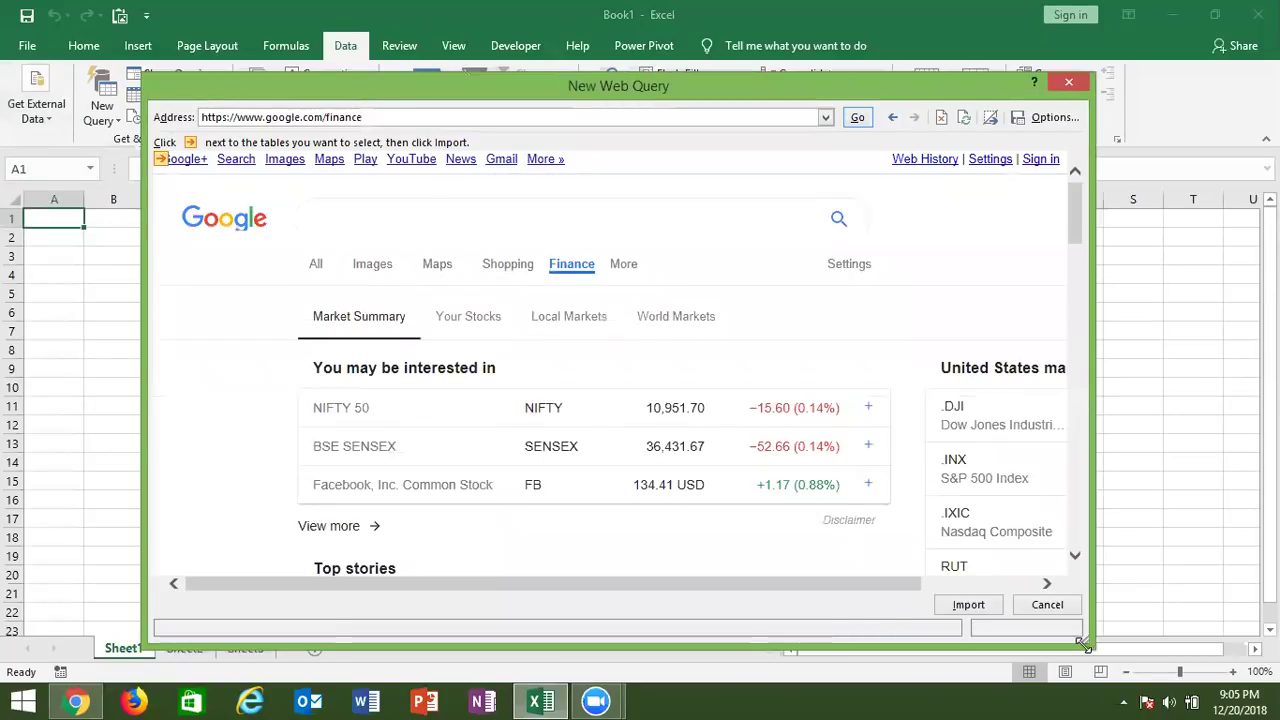
mouse_move(727, 585)
left_mouse_down()
mouse_move(783, 597)
mouse_move(534, 594)
left_mouse_up()
left_click_drag(1080, 234, 1092, 518)
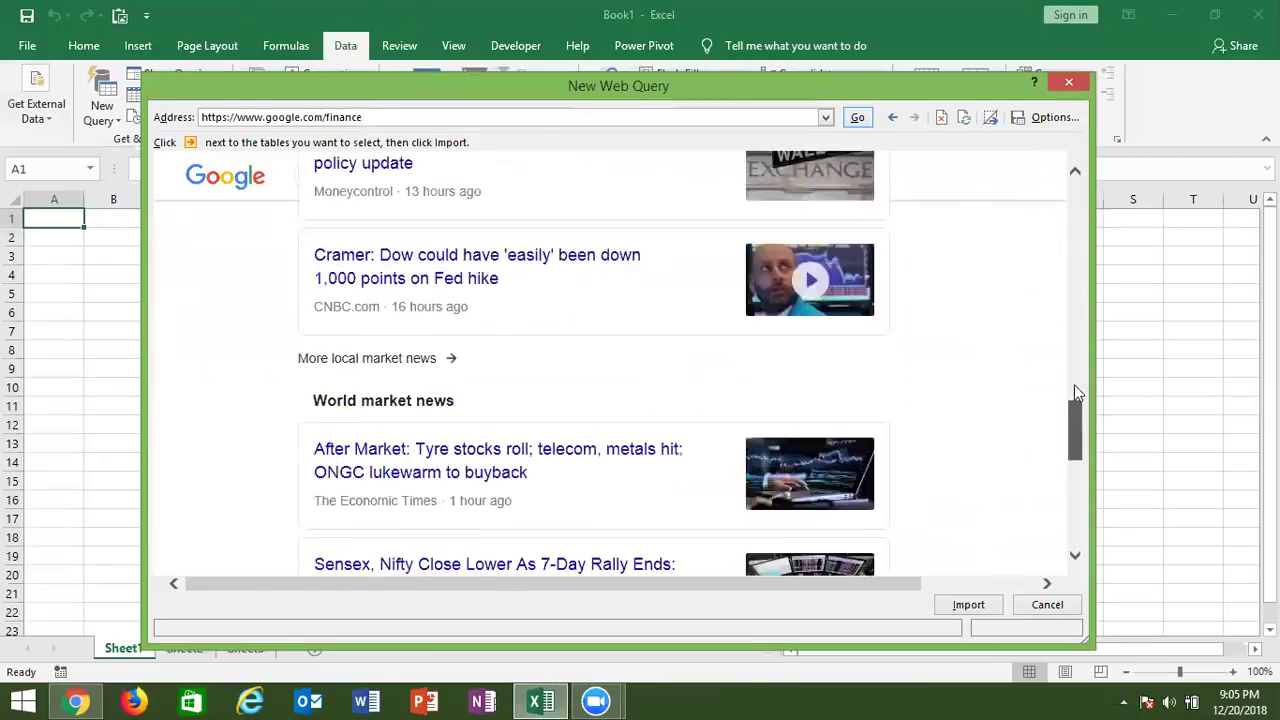
left_click_drag(1089, 510, 1060, 180)
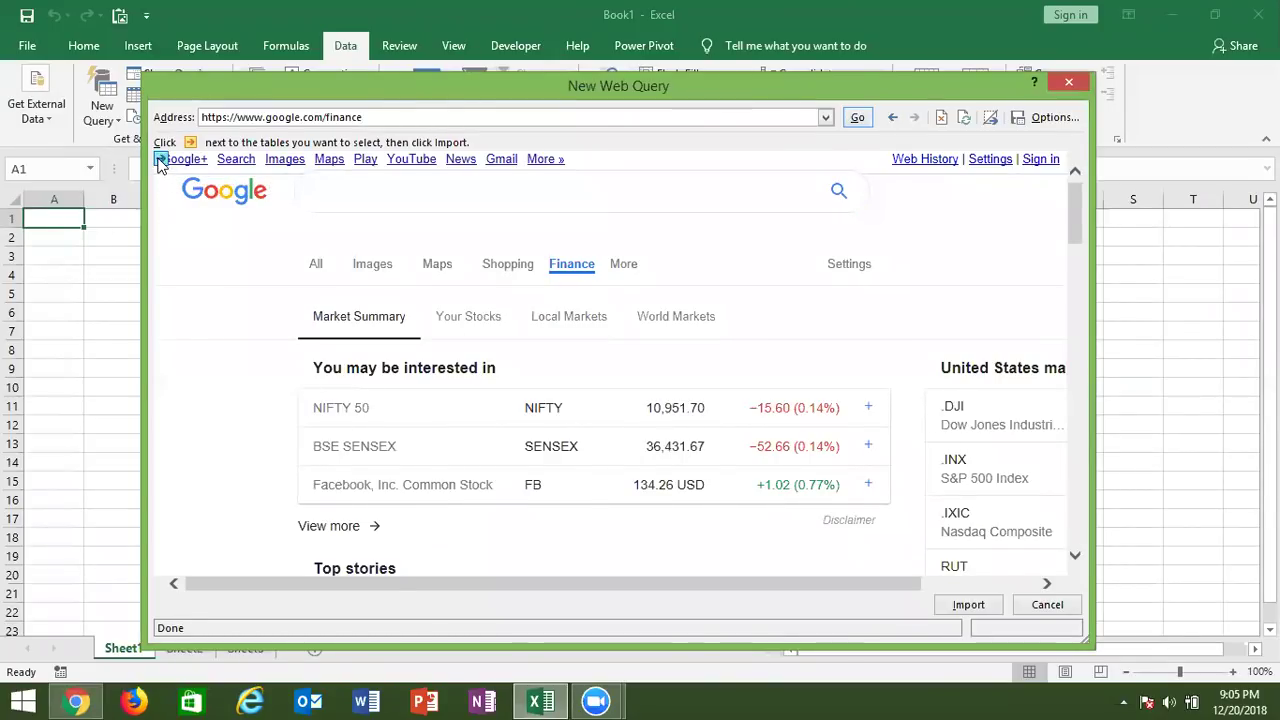
mouse_move(510, 584)
left_mouse_down()
mouse_move(615, 584)
mouse_move(519, 549)
left_mouse_up()
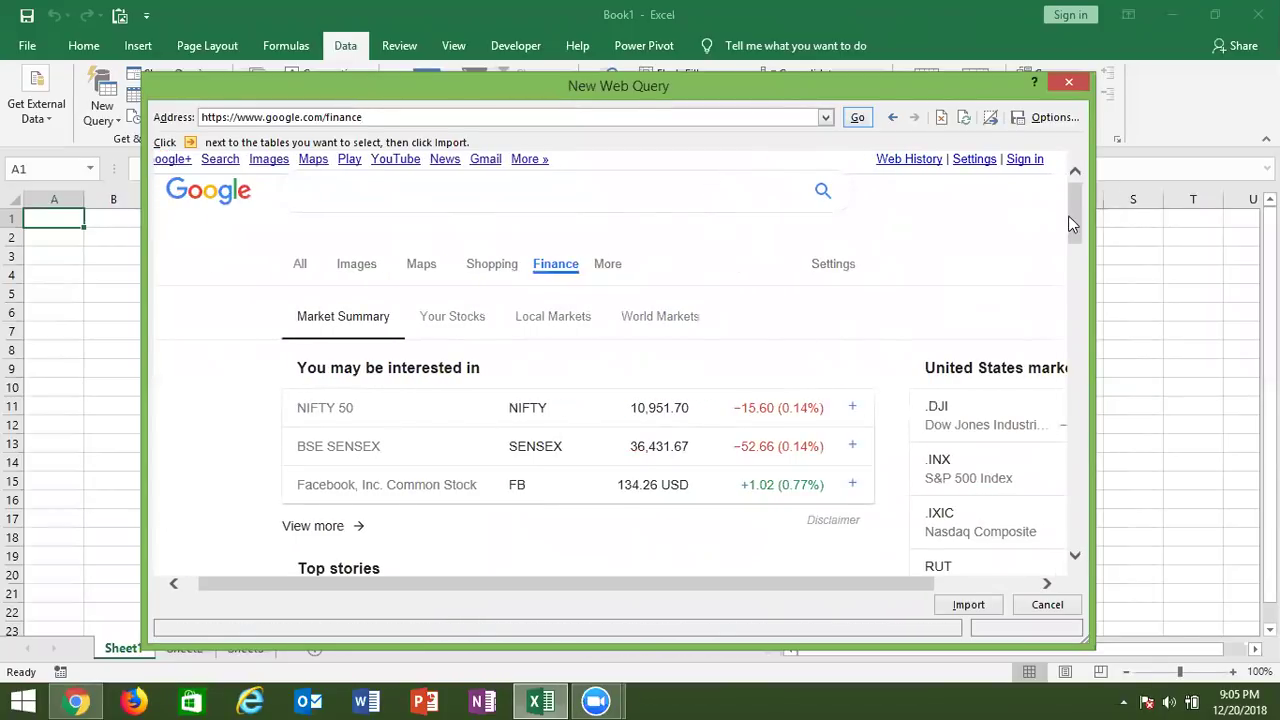
left_click_drag(1072, 224, 1072, 228)
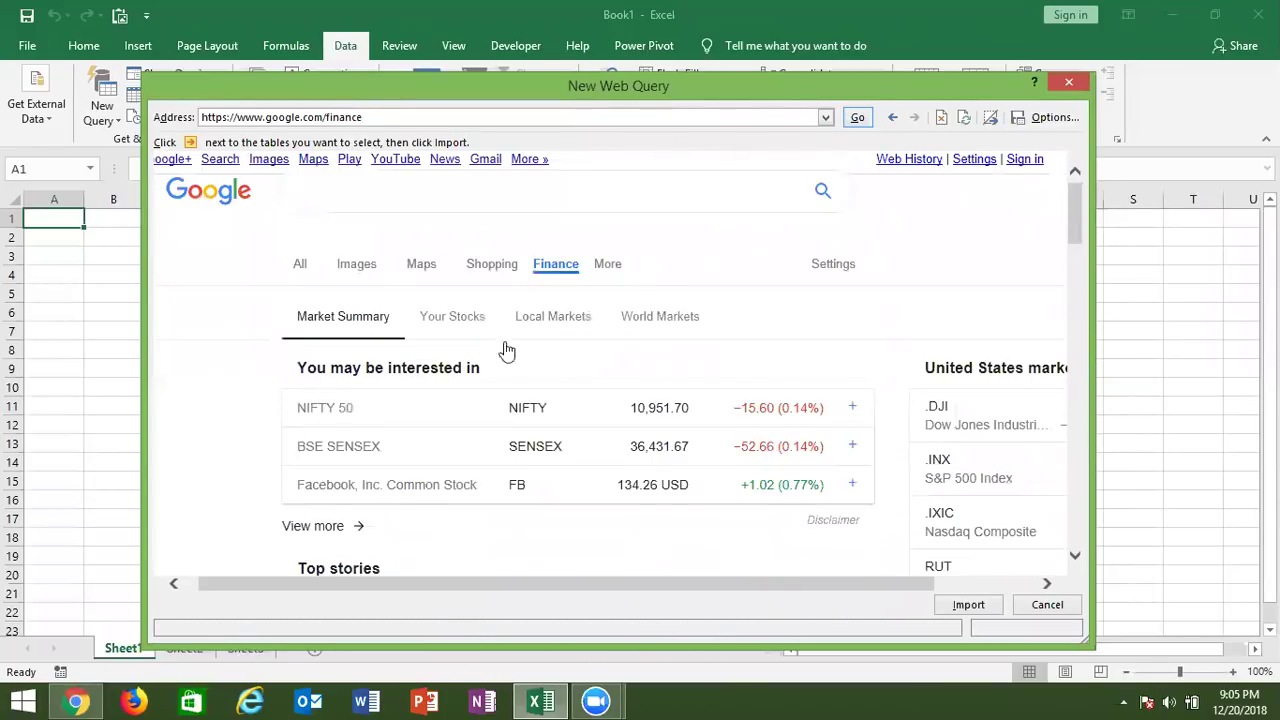
double_click(409, 368)
left_click(432, 320)
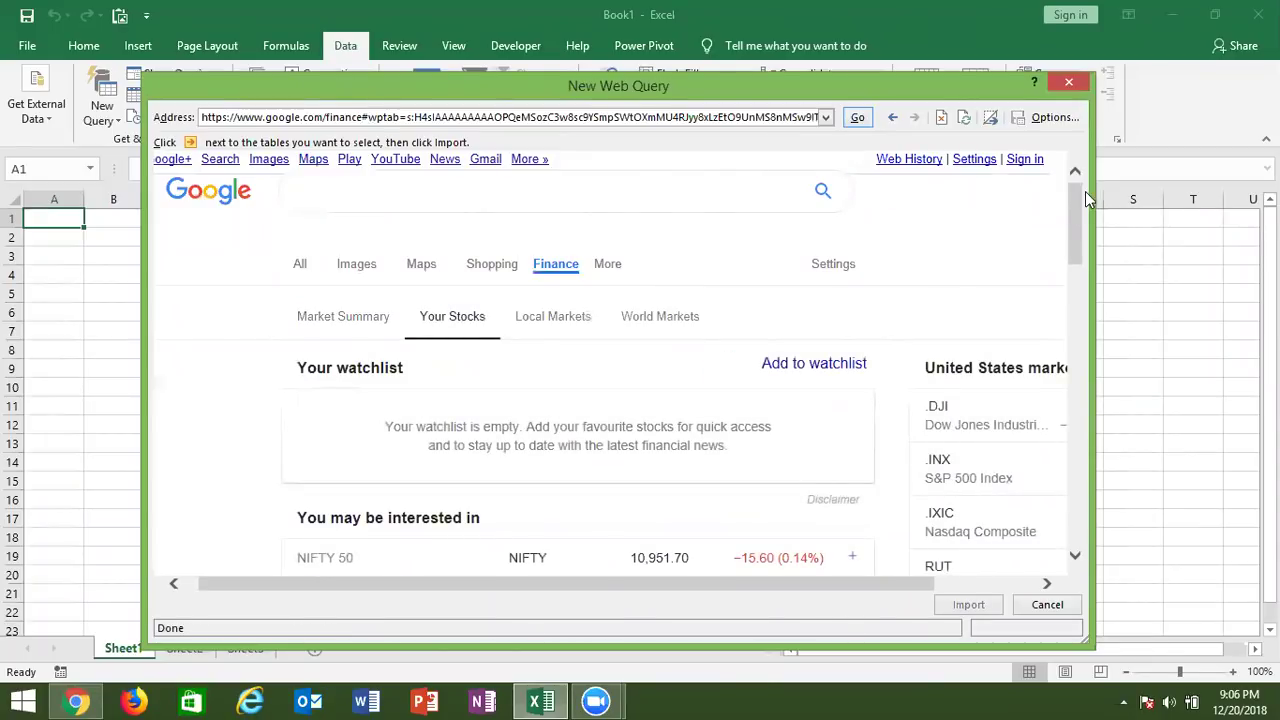
mouse_move(1074, 225)
left_mouse_down()
mouse_move(1055, 497)
mouse_move(1050, 190)
left_mouse_up()
- Search 'stock market' in the web query browser and show the ordinary web results
left_click(438, 195)
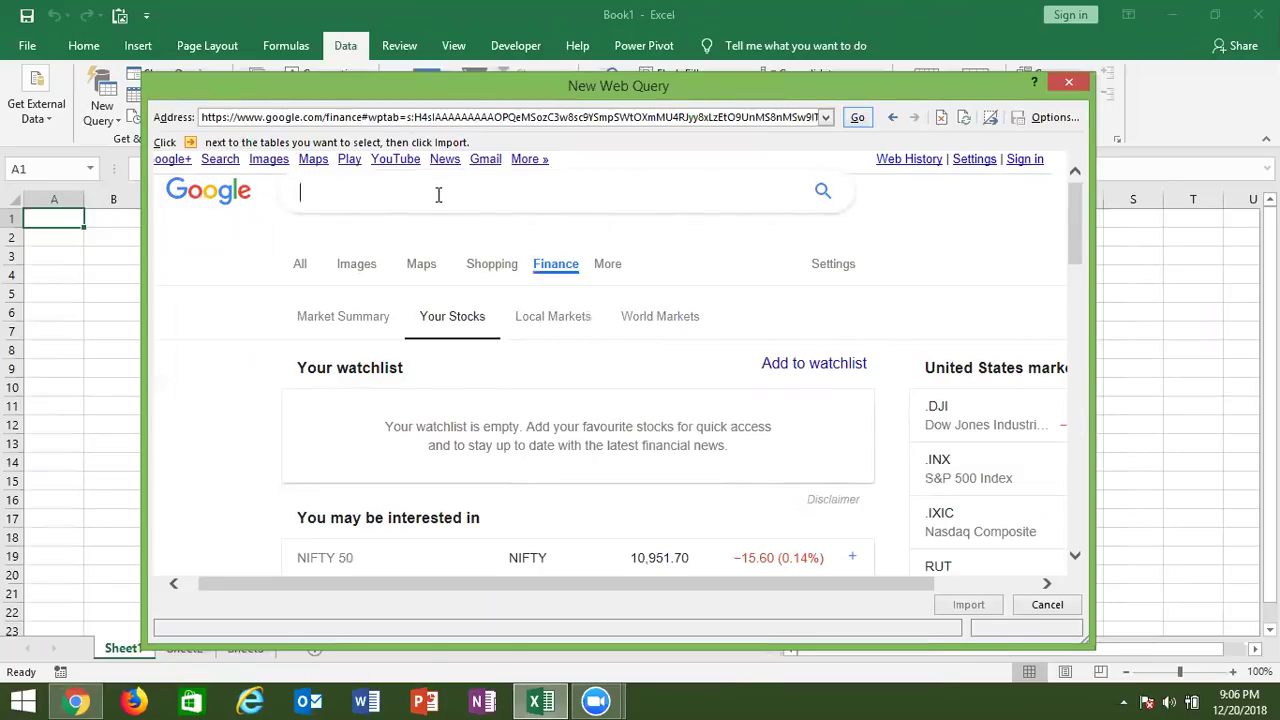
type("stoc")
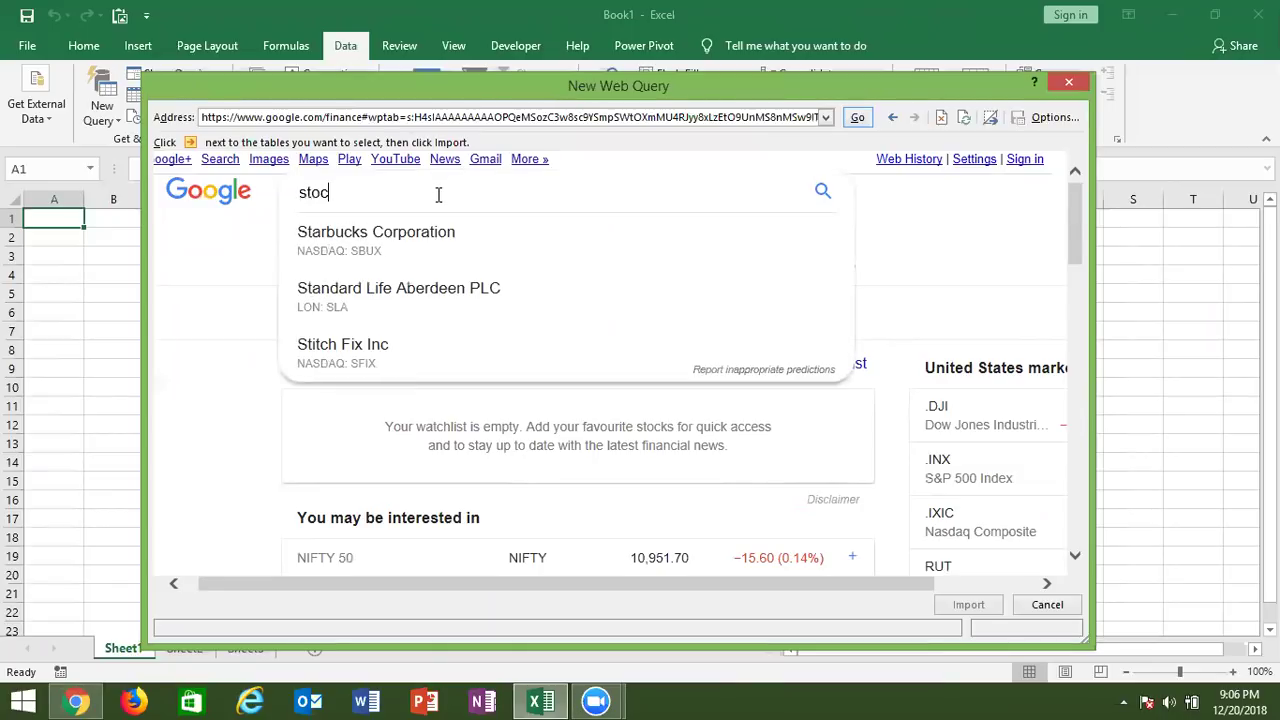
type(" ma")
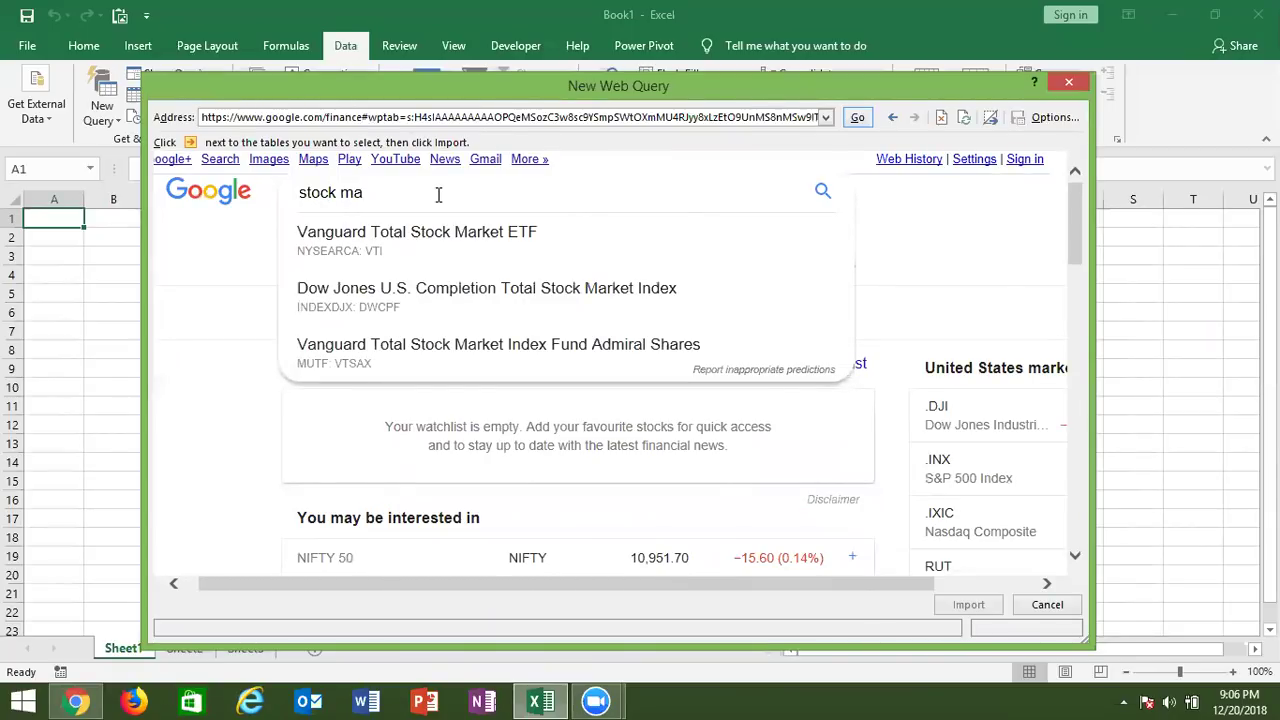
type("t")
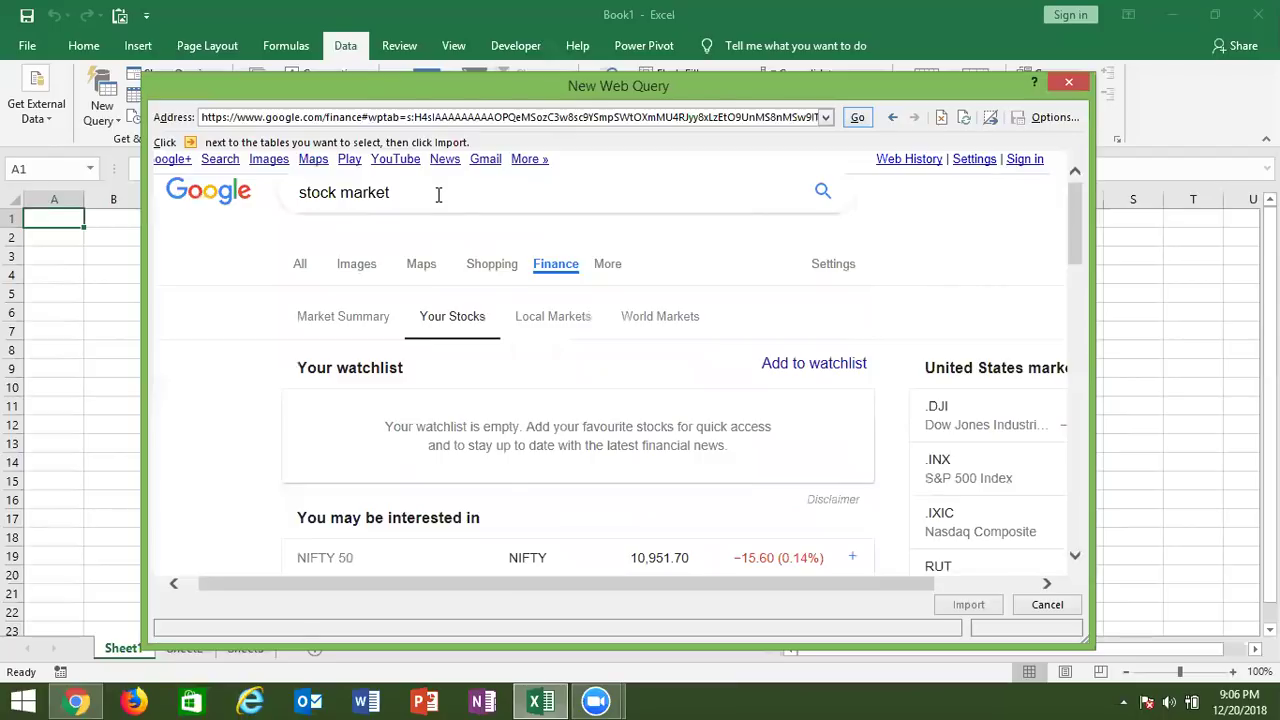
key("Return")
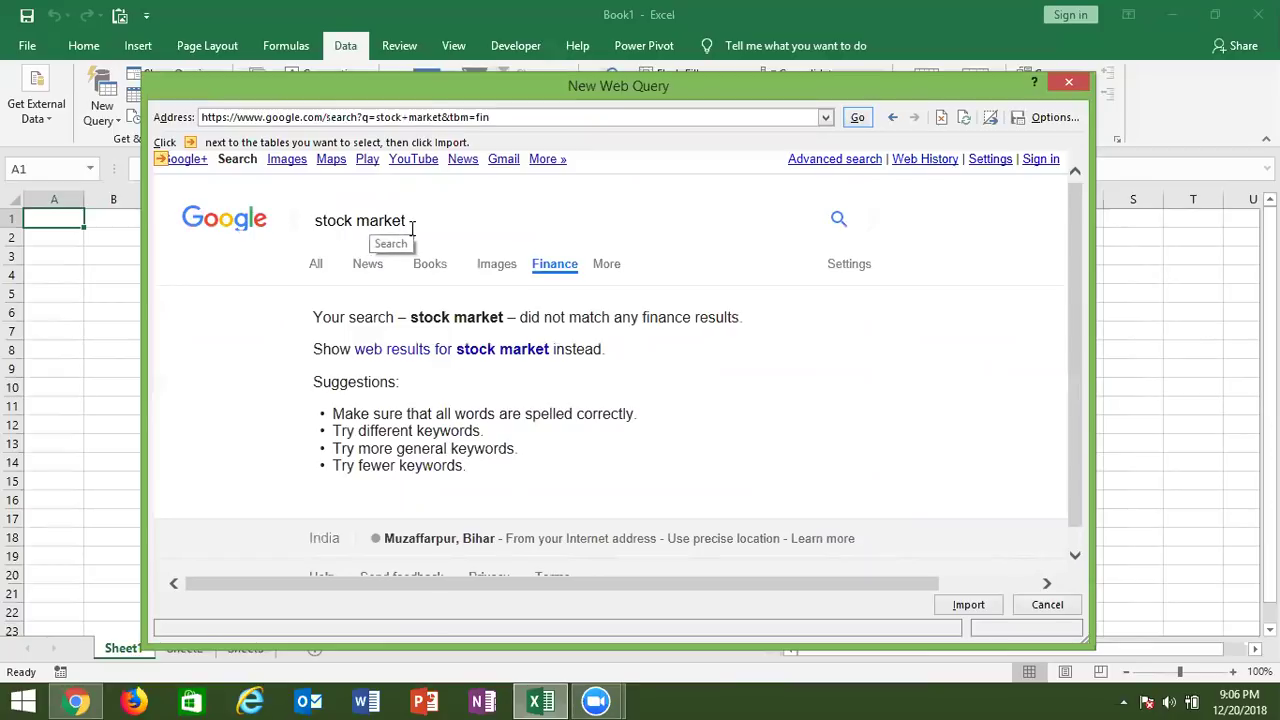
left_click(480, 351)
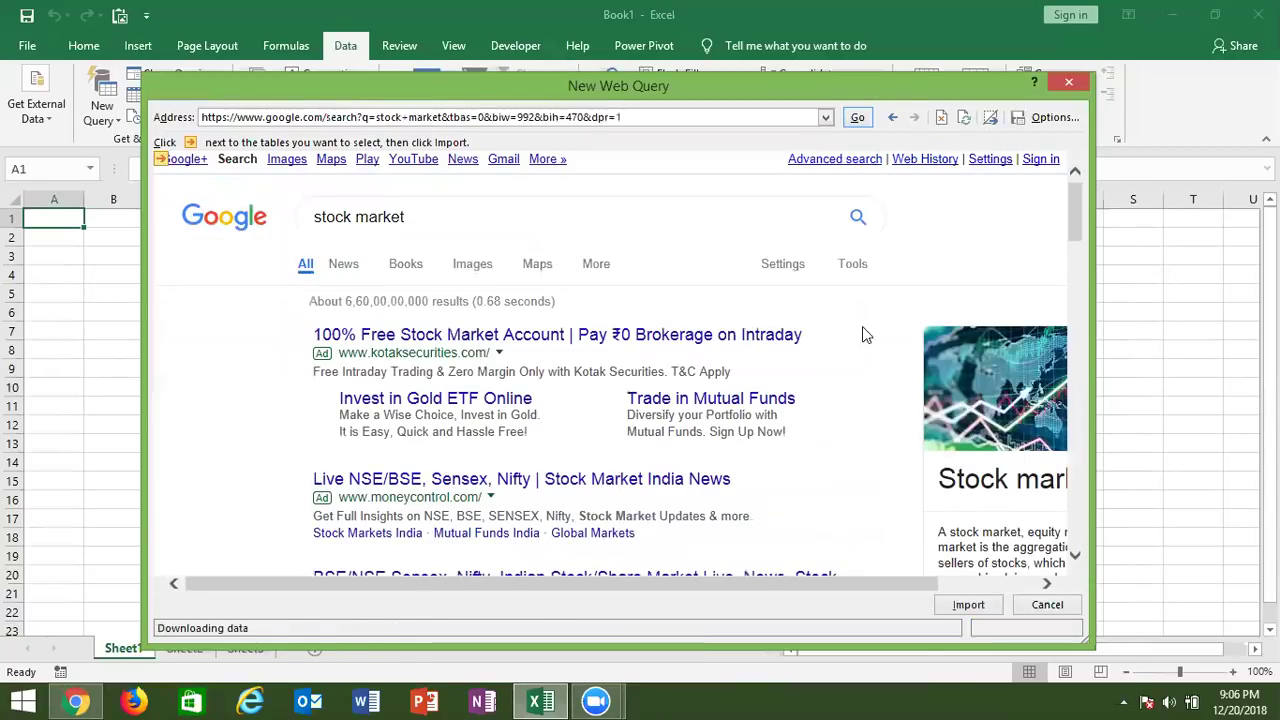
left_click_drag(1072, 238, 1072, 272)
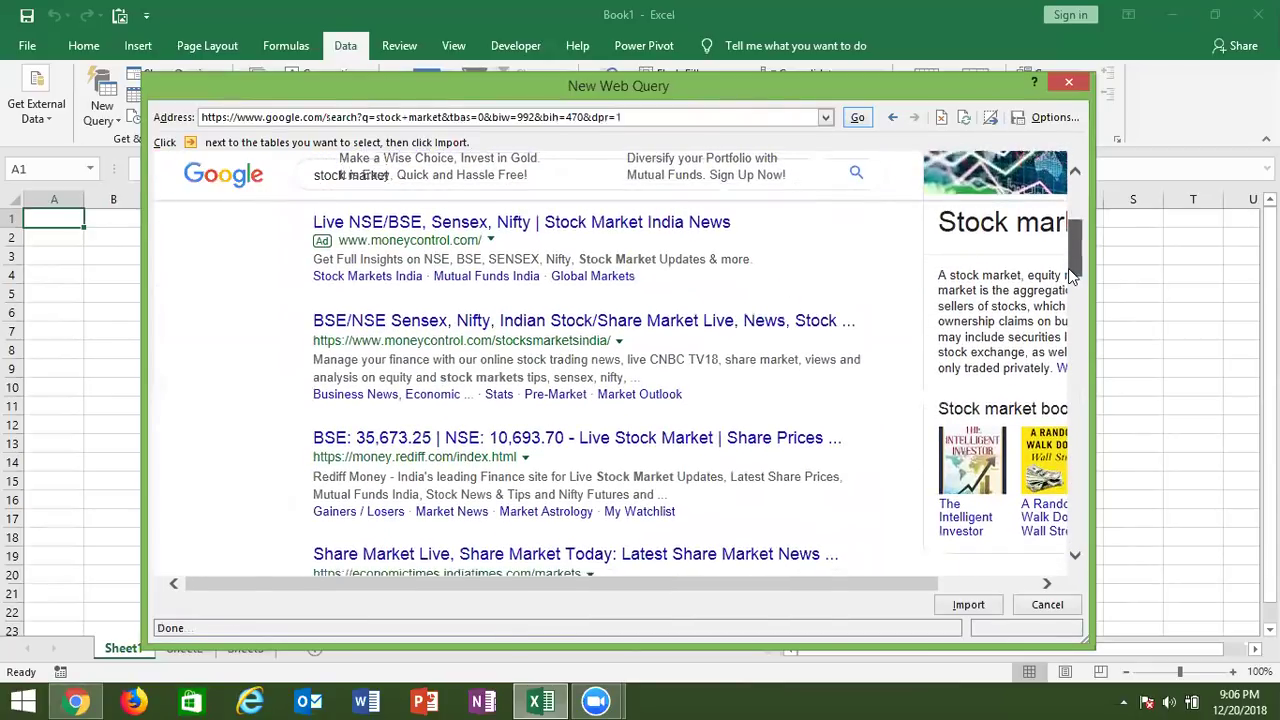
left_click_drag(1072, 272, 1072, 275)
- Open the moneycontrol stock market result, answering Yes to each Script Error prompt
left_click(603, 318)
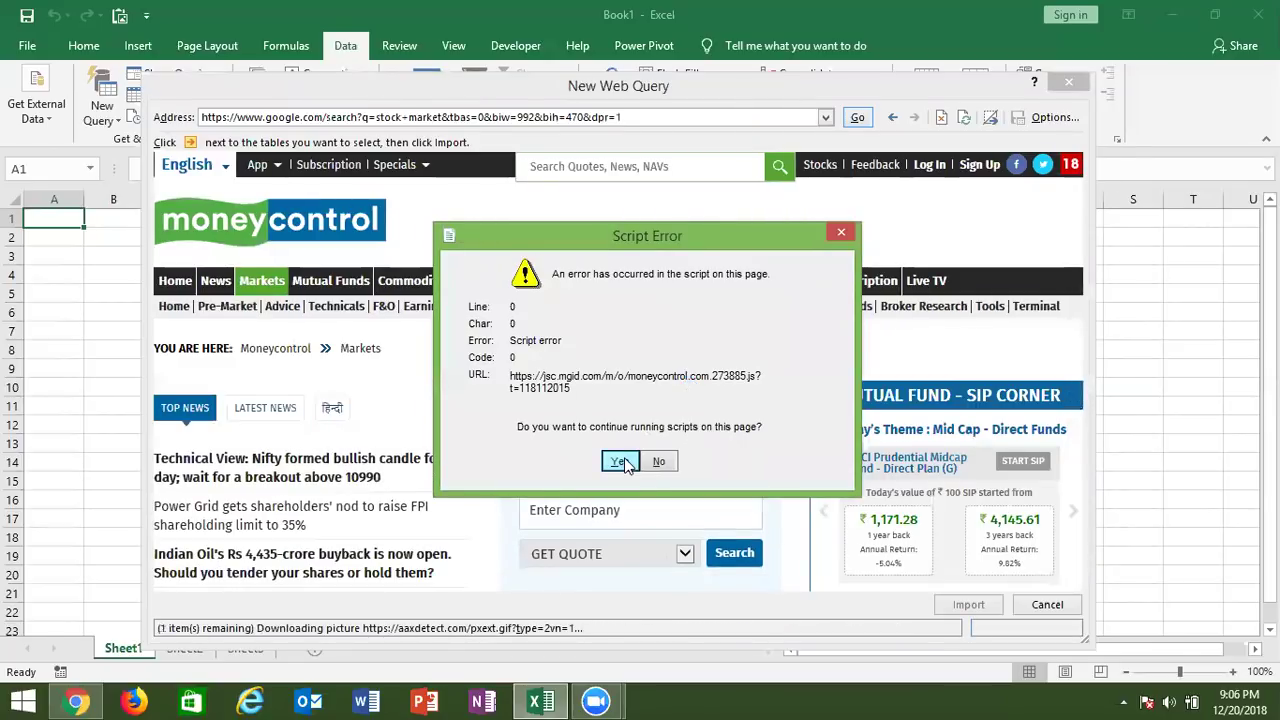
left_click(620, 462)
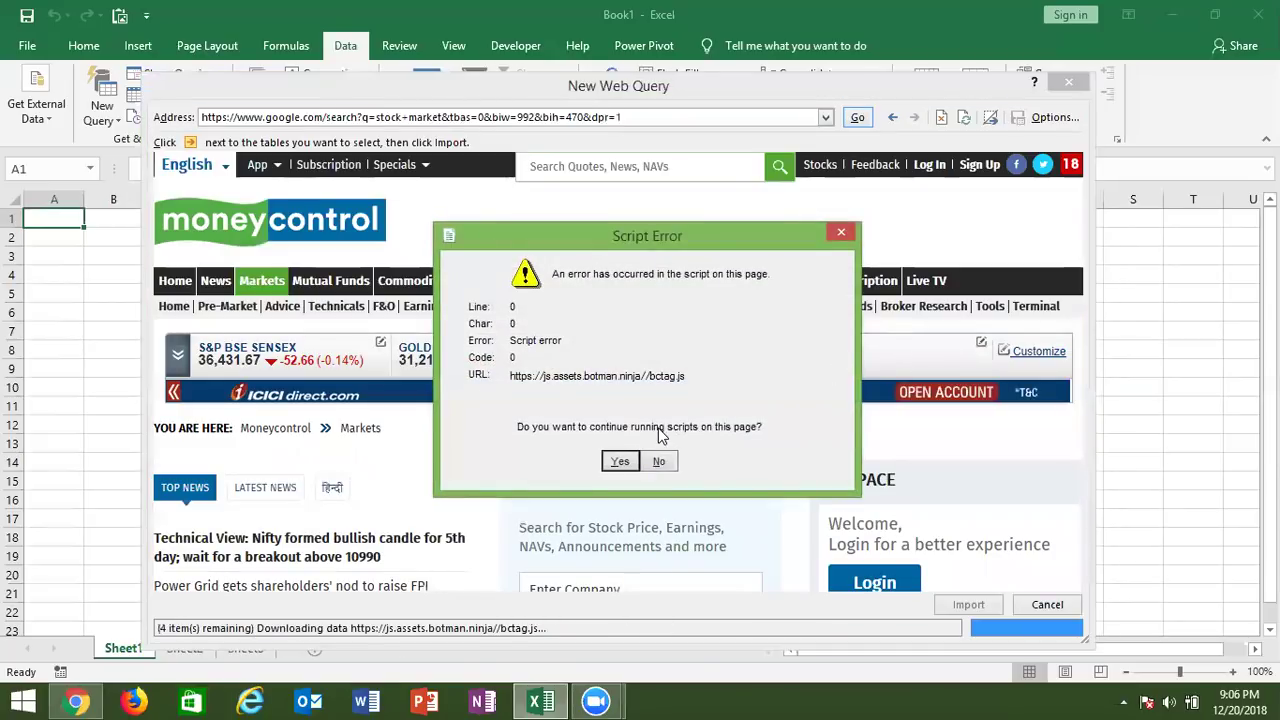
left_click(630, 463)
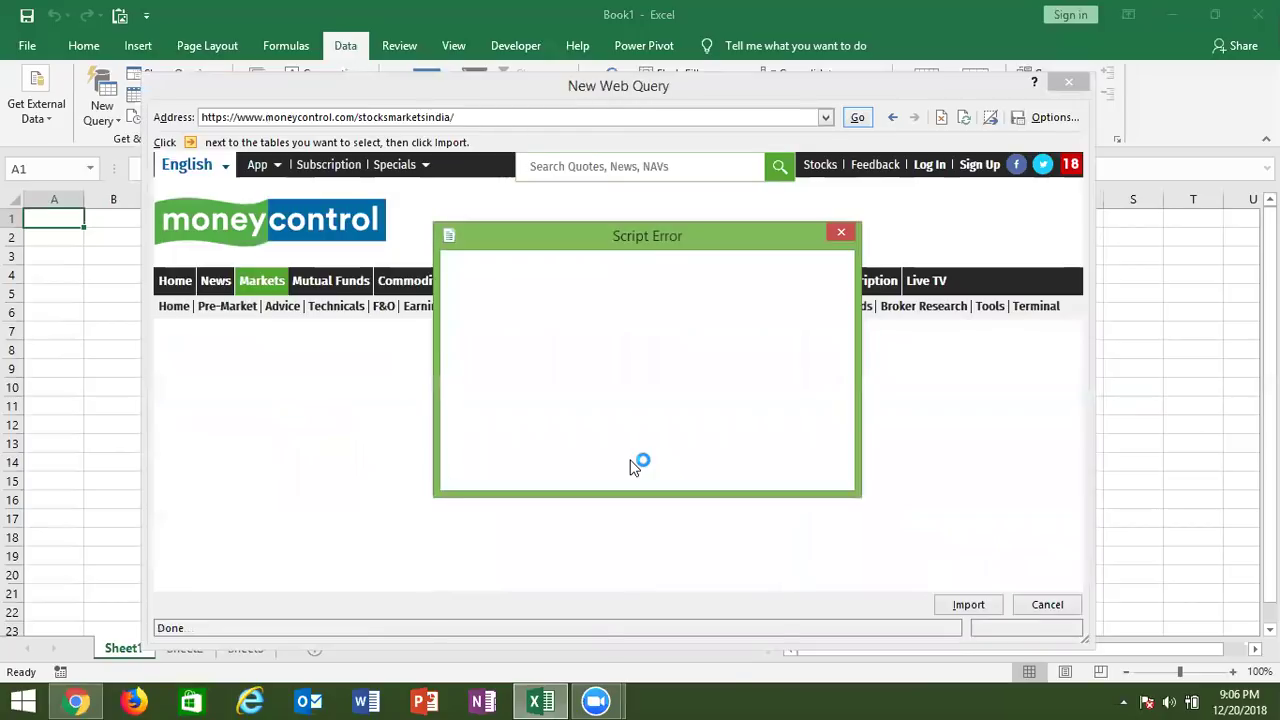
left_click(620, 461)
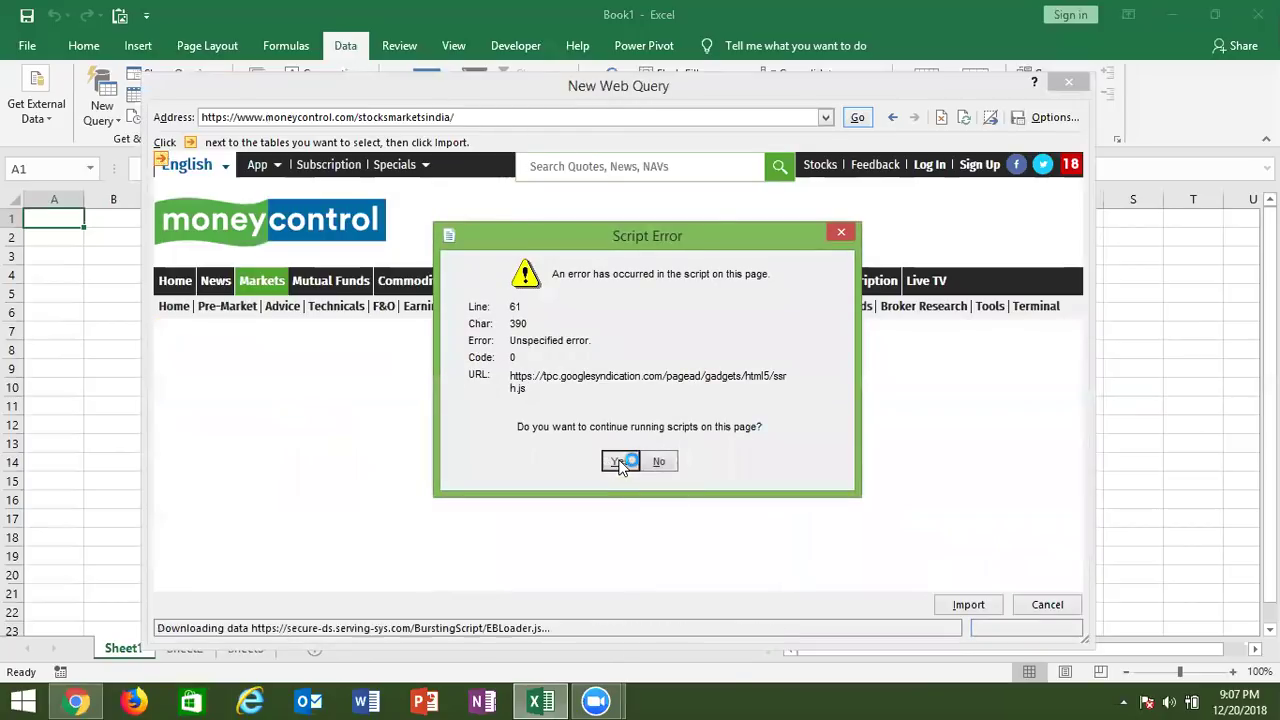
left_click(620, 461)
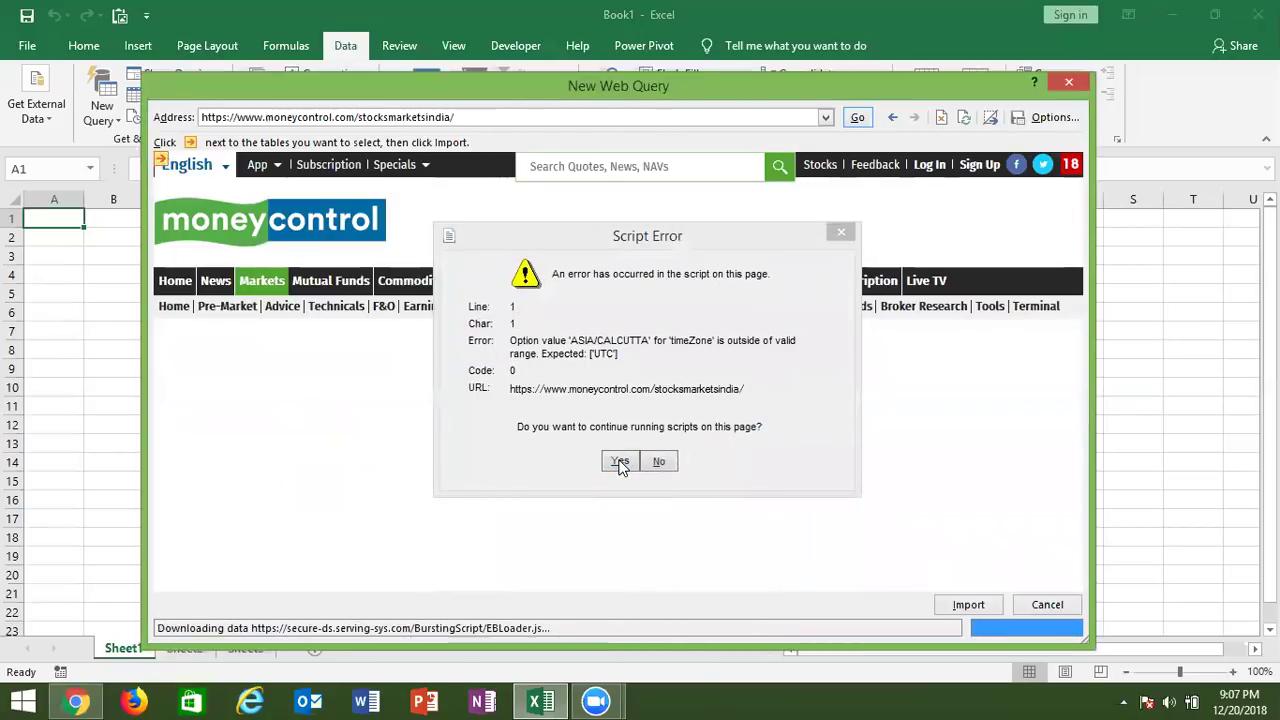
left_click(619, 462)
left_click(619, 462)
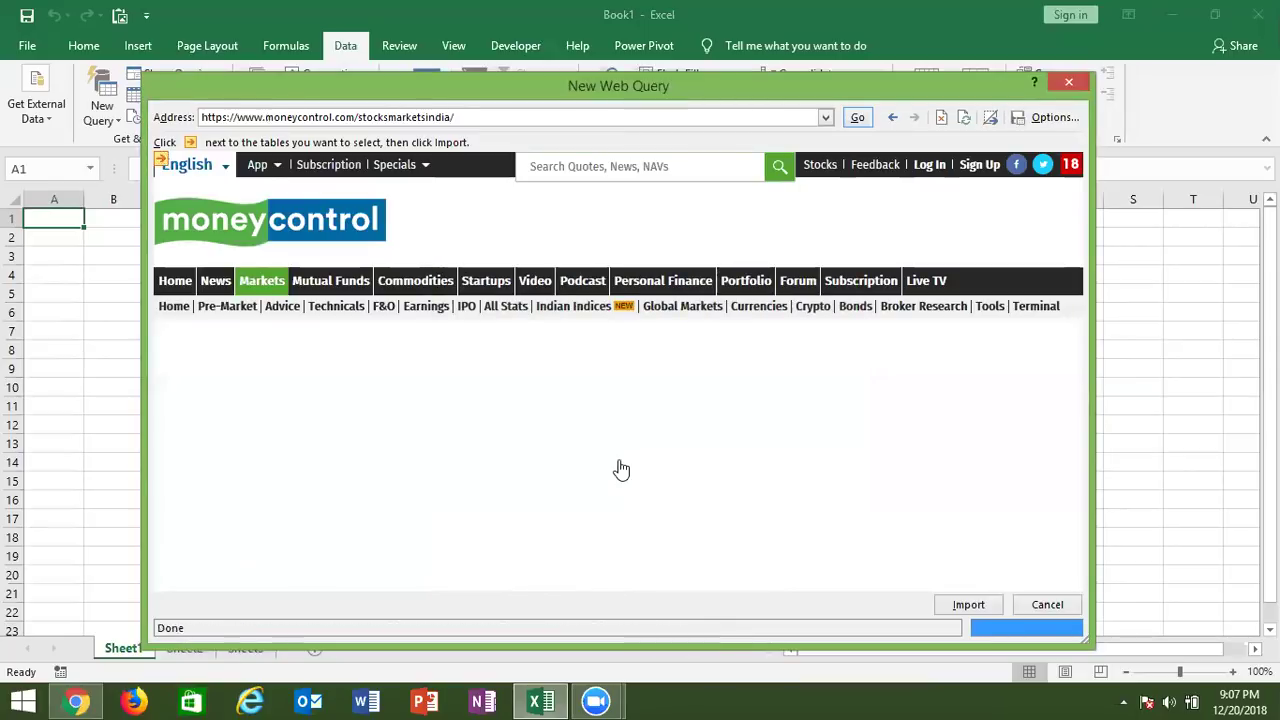
left_click(620, 469)
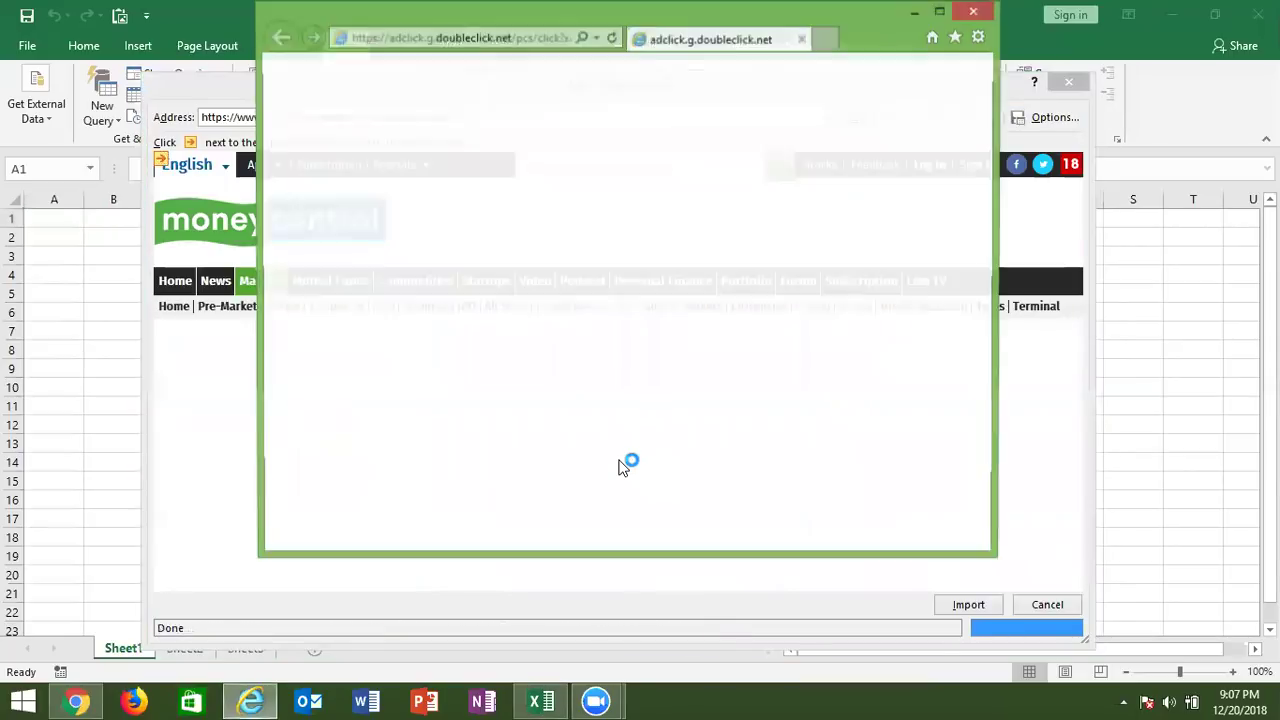
- Close the ad popup and scroll the moneycontrol page to the Top Gainers and Market Action sections
left_click(1014, 34)
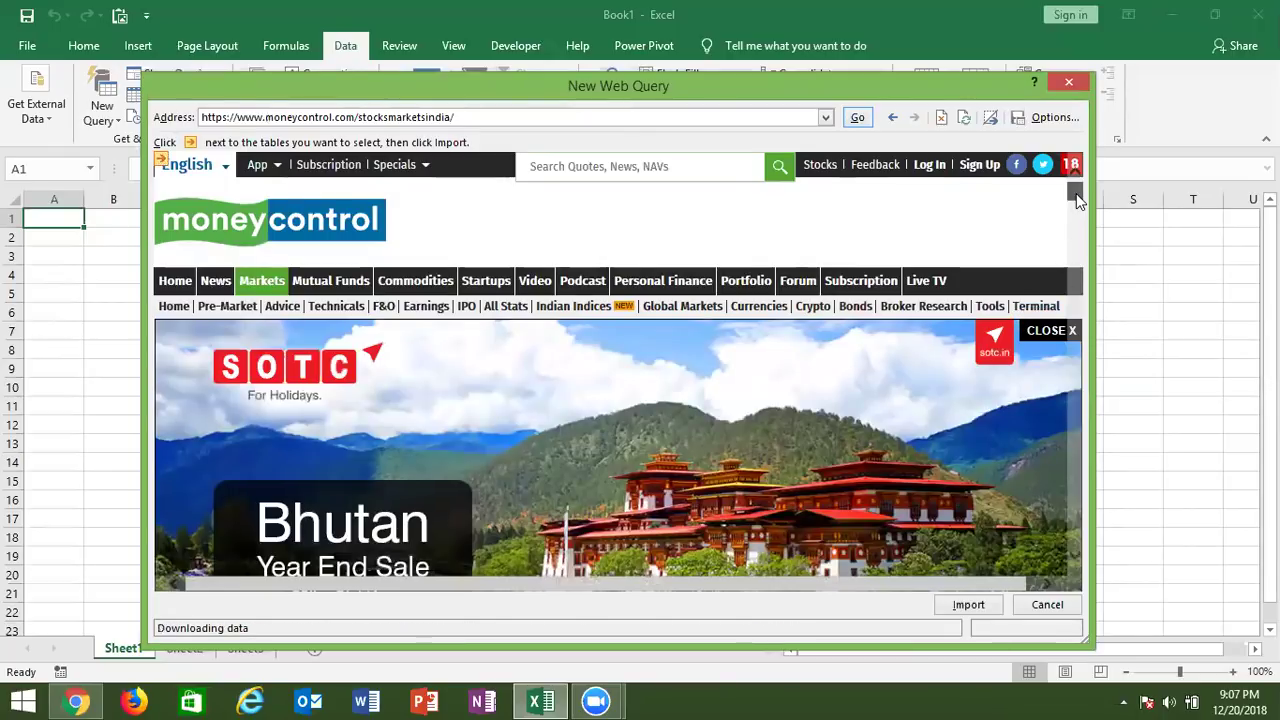
left_click_drag(1076, 197, 1080, 240)
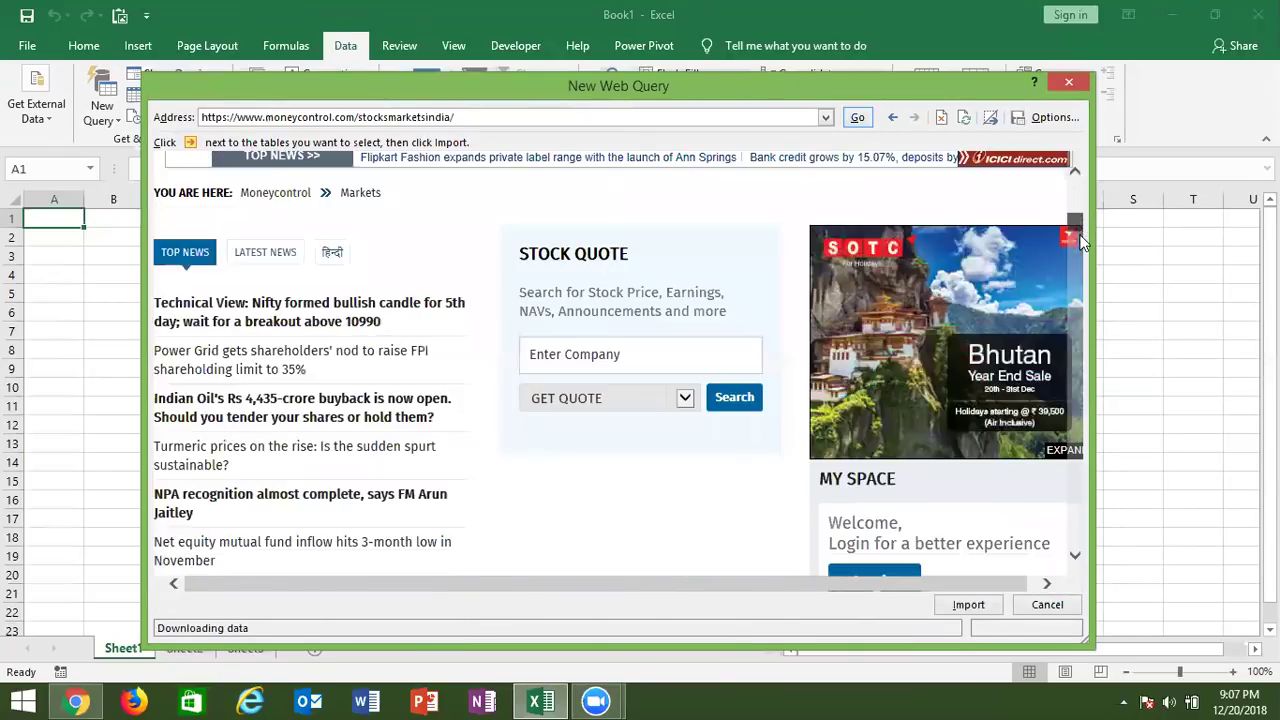
left_click(1080, 240)
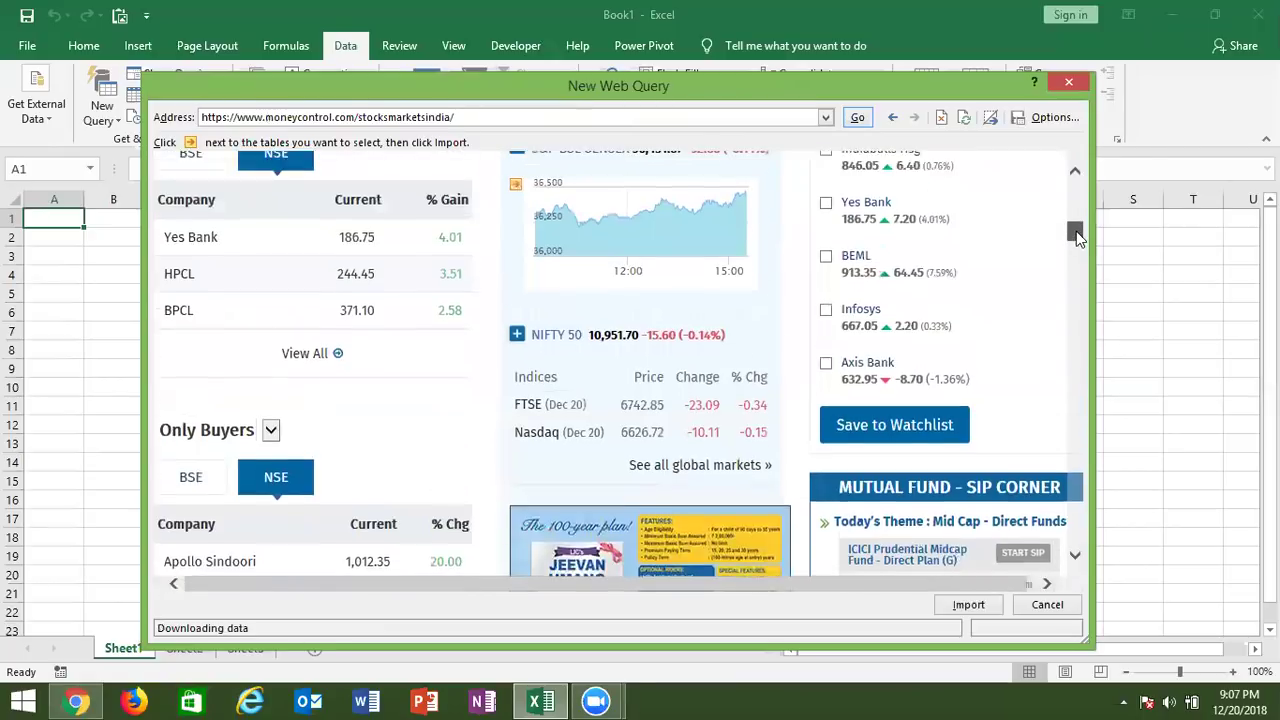
left_click_drag(1078, 237, 1074, 227)
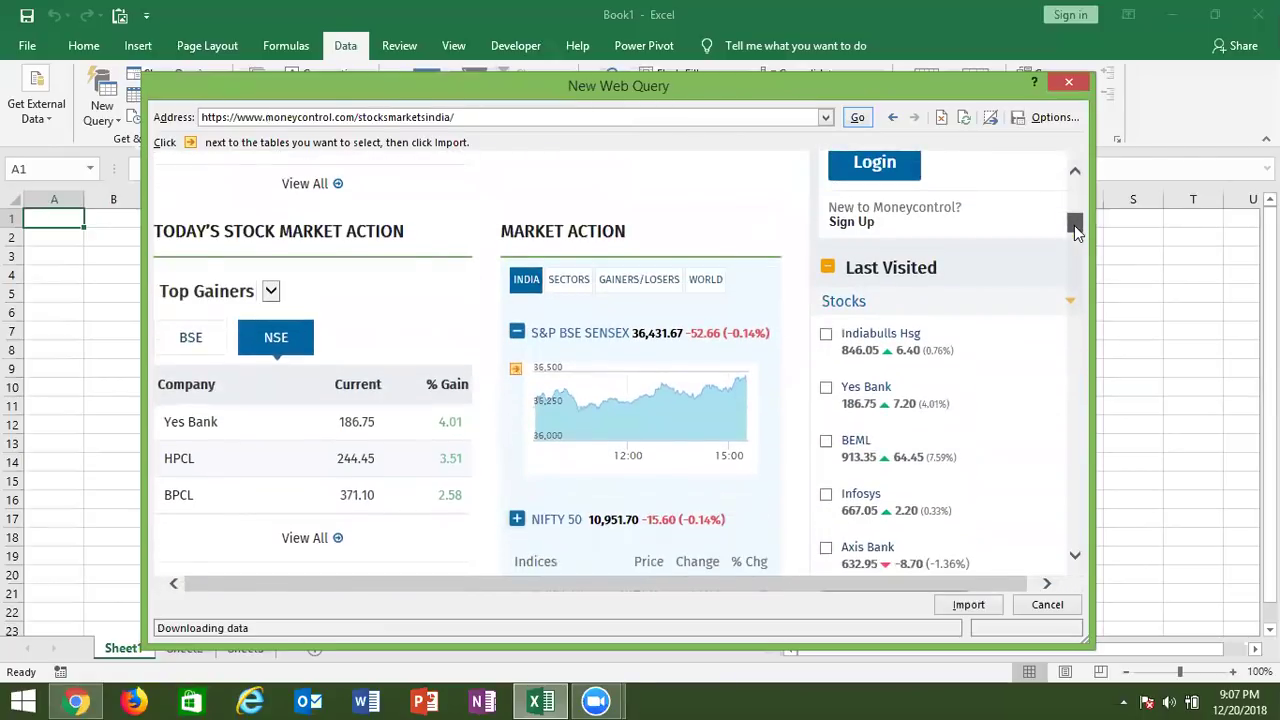
left_click_drag(1074, 223, 1074, 227)
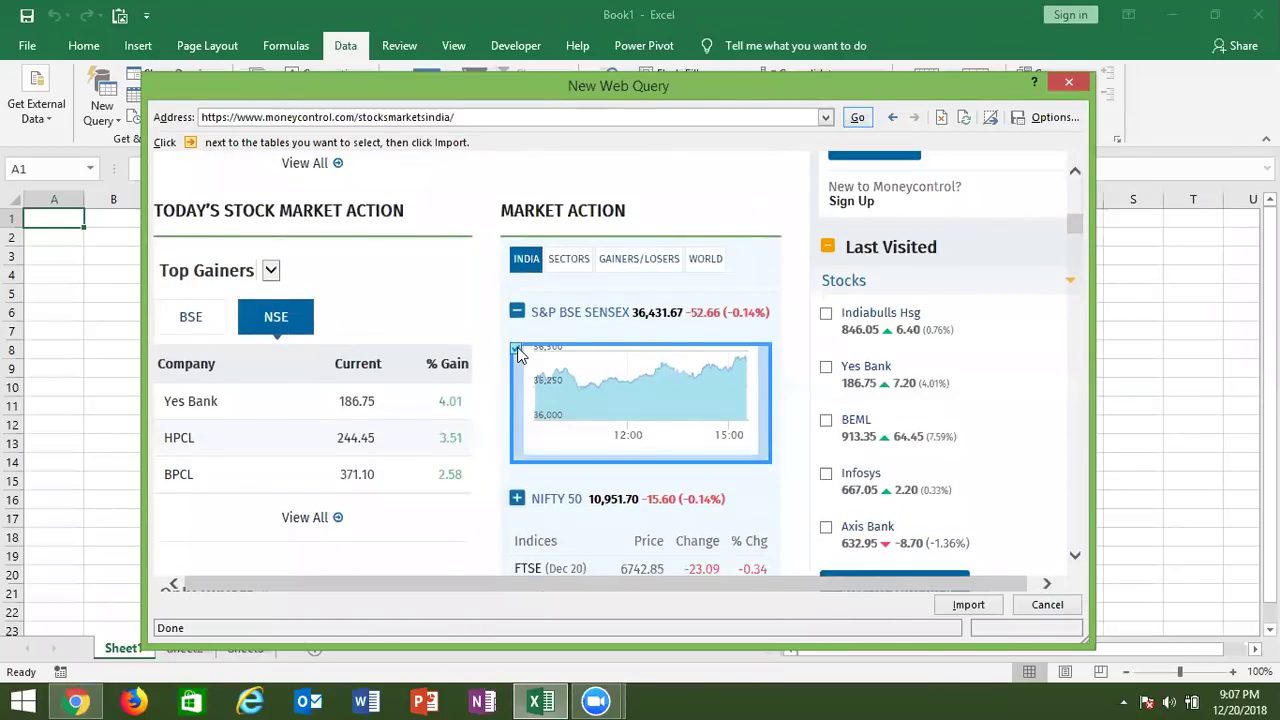
- Mark the S&P BSE SENSEX chart for import and clear the following script errors
left_click(622, 463)
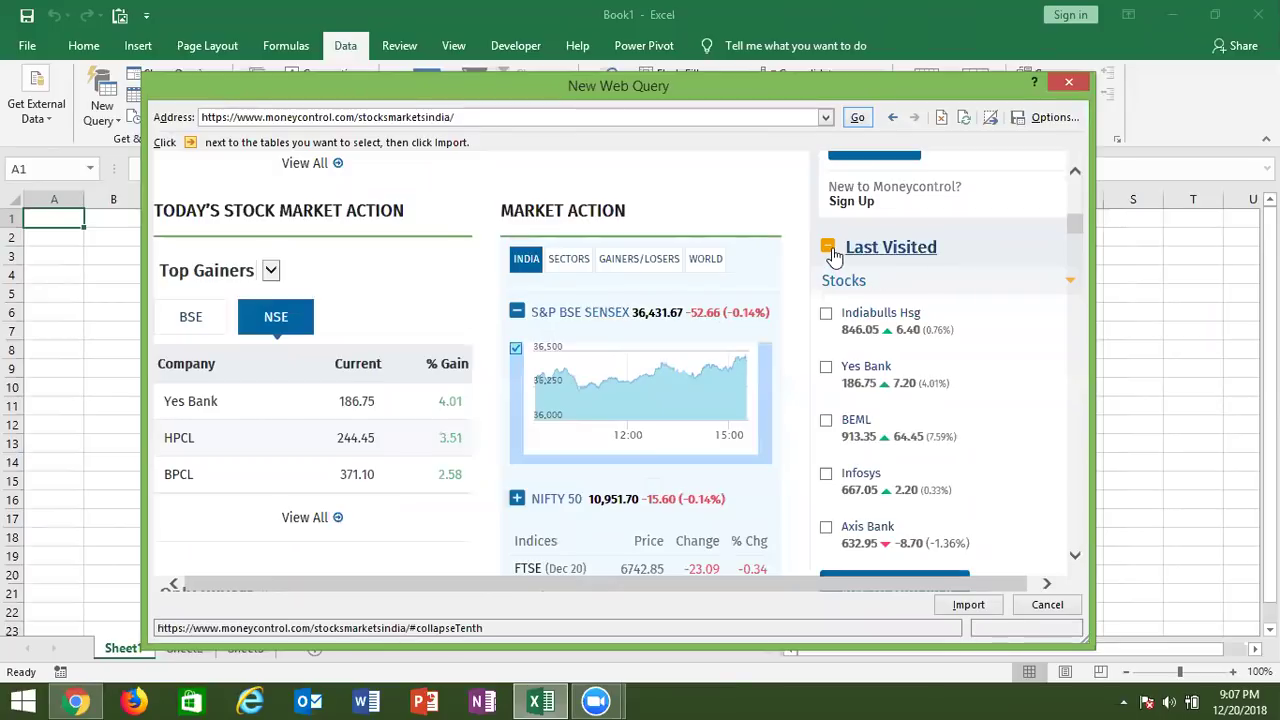
left_click_drag(1076, 229, 1085, 260)
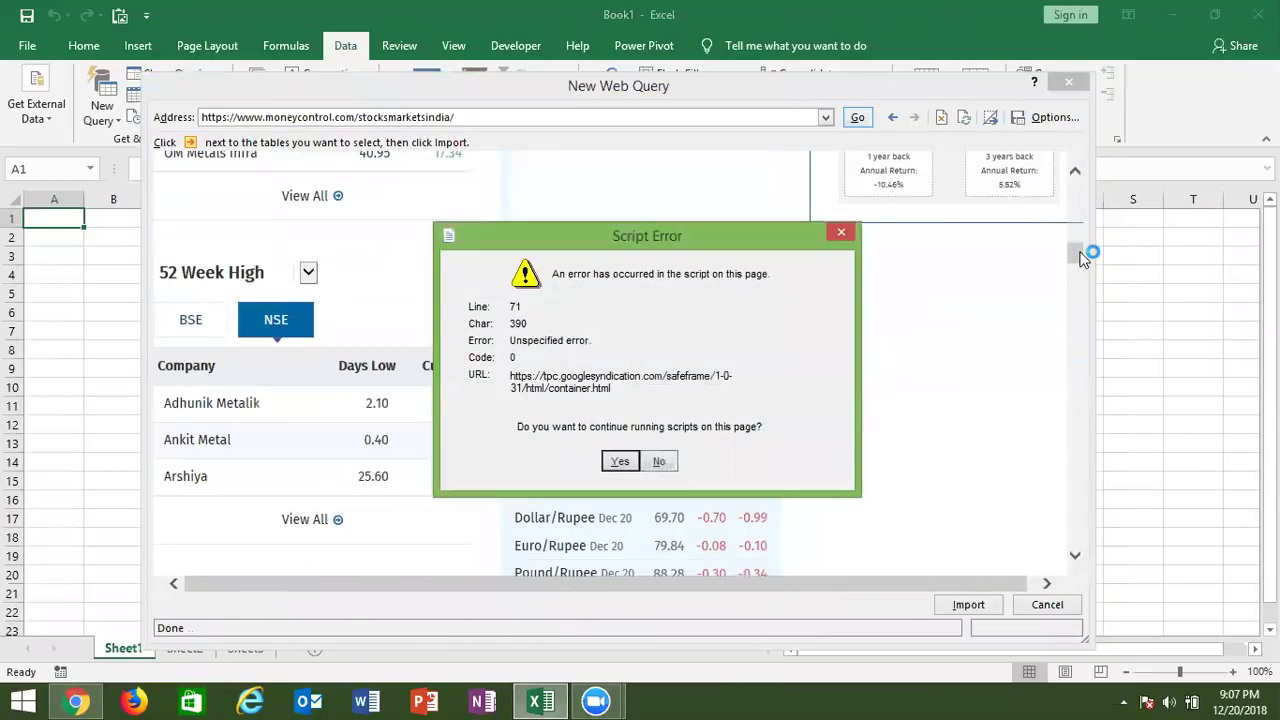
left_click(620, 461)
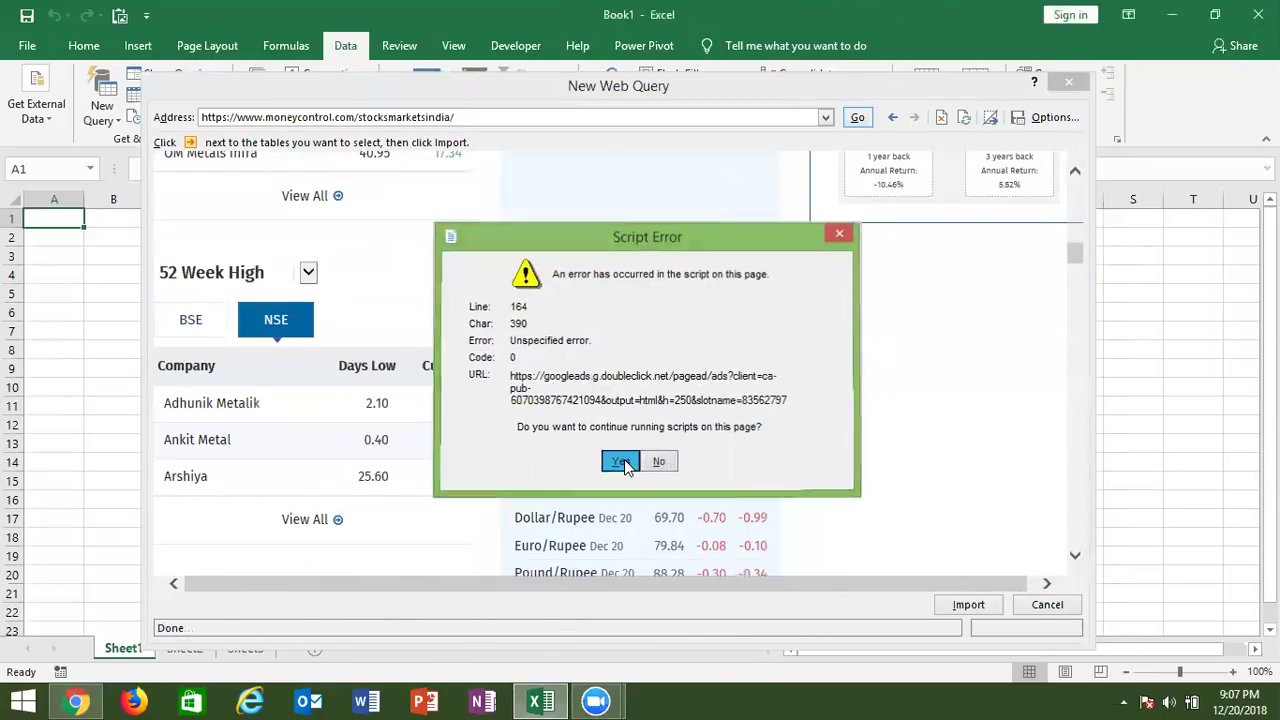
left_click(620, 461)
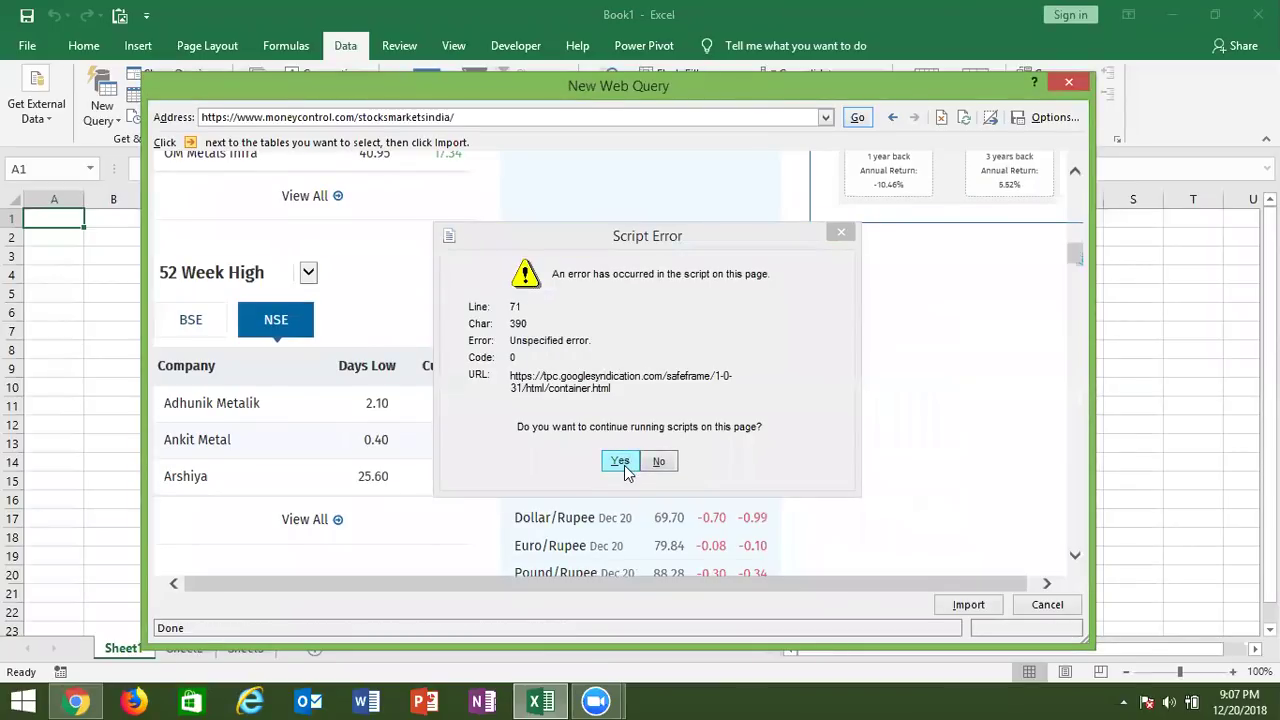
left_click(624, 465)
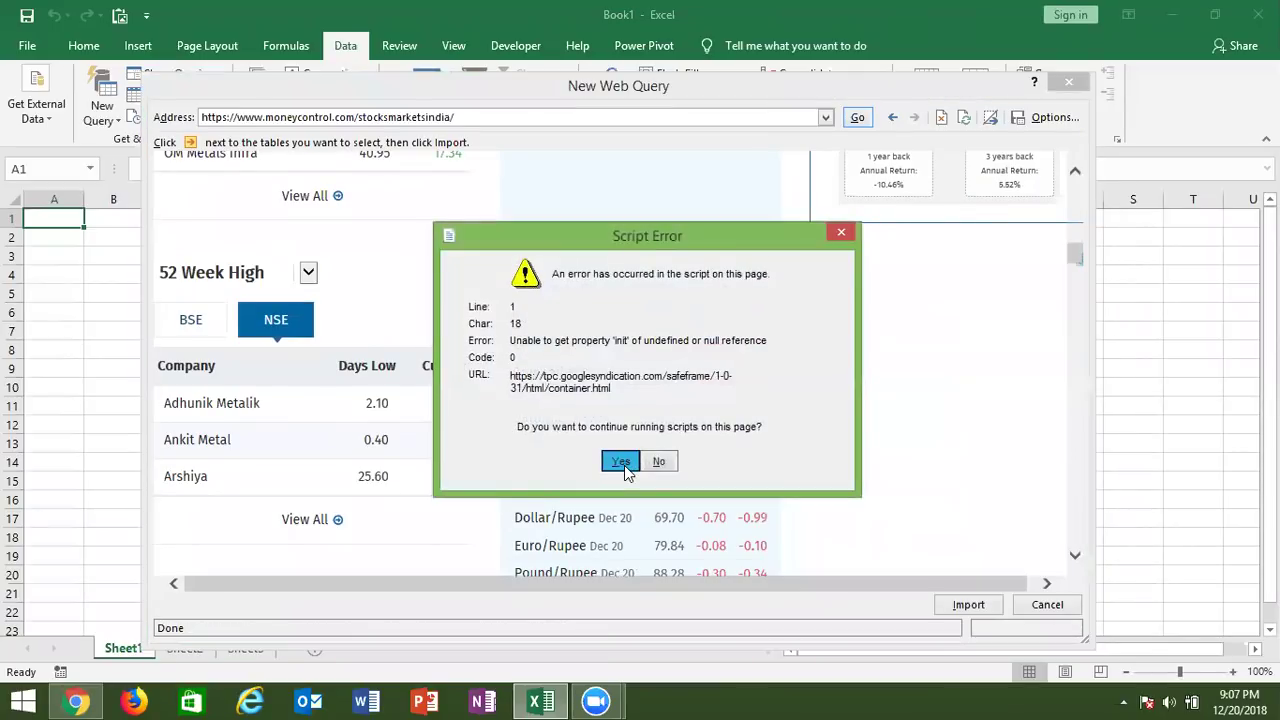
left_click(624, 465)
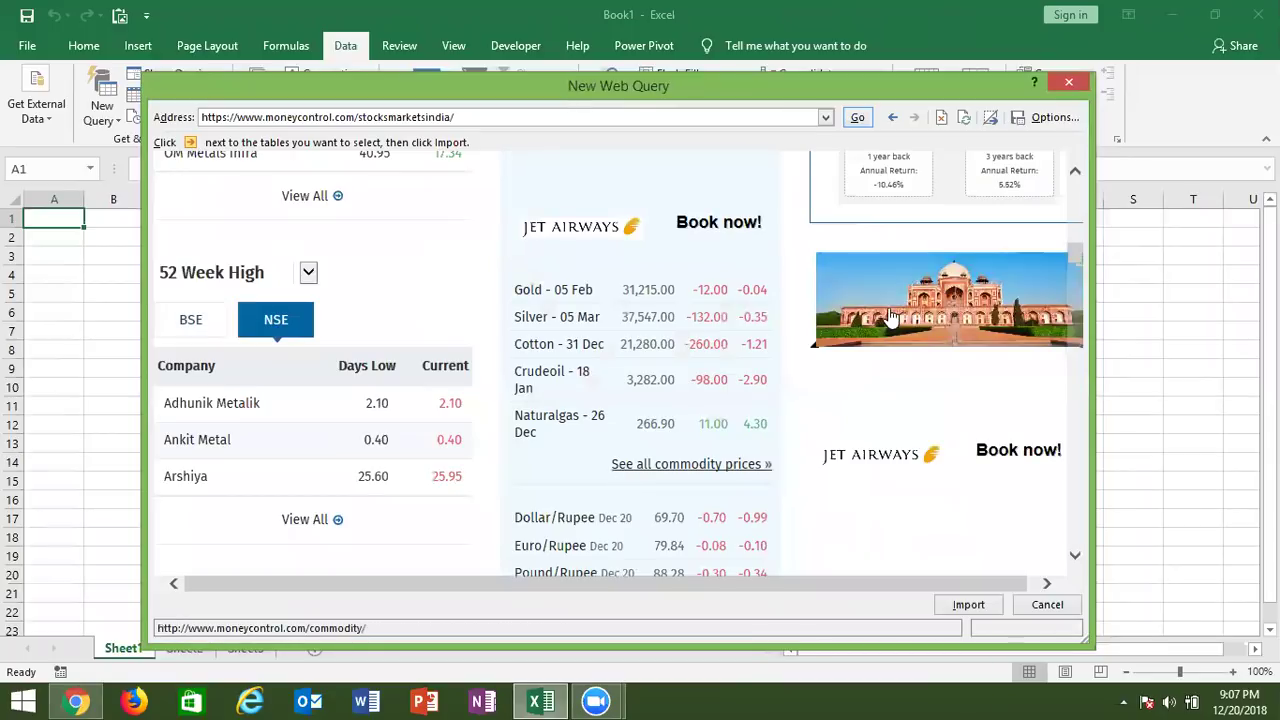
mouse_move(1078, 258)
left_mouse_down()
mouse_move(1061, 392)
mouse_move(1080, 193)
mouse_move(1076, 227)
left_mouse_up()
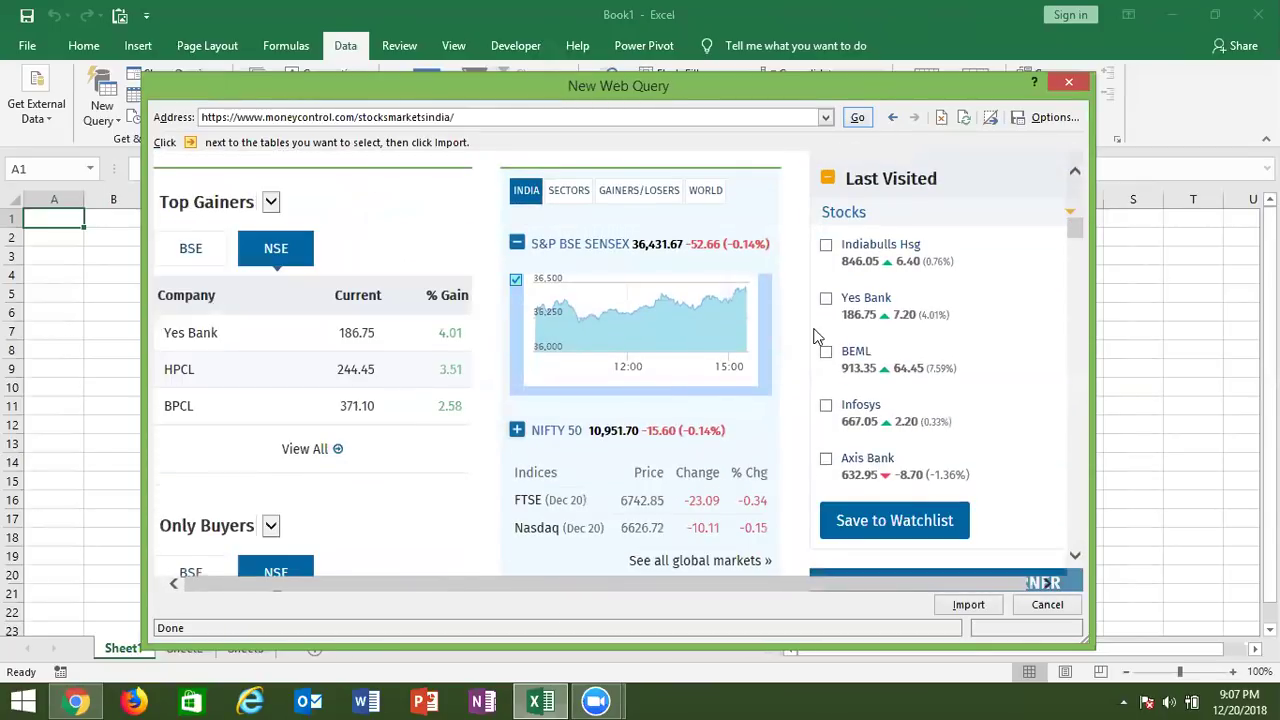
- Import the marked SENSEX section into the existing worksheet at $A$1
left_click(967, 602)
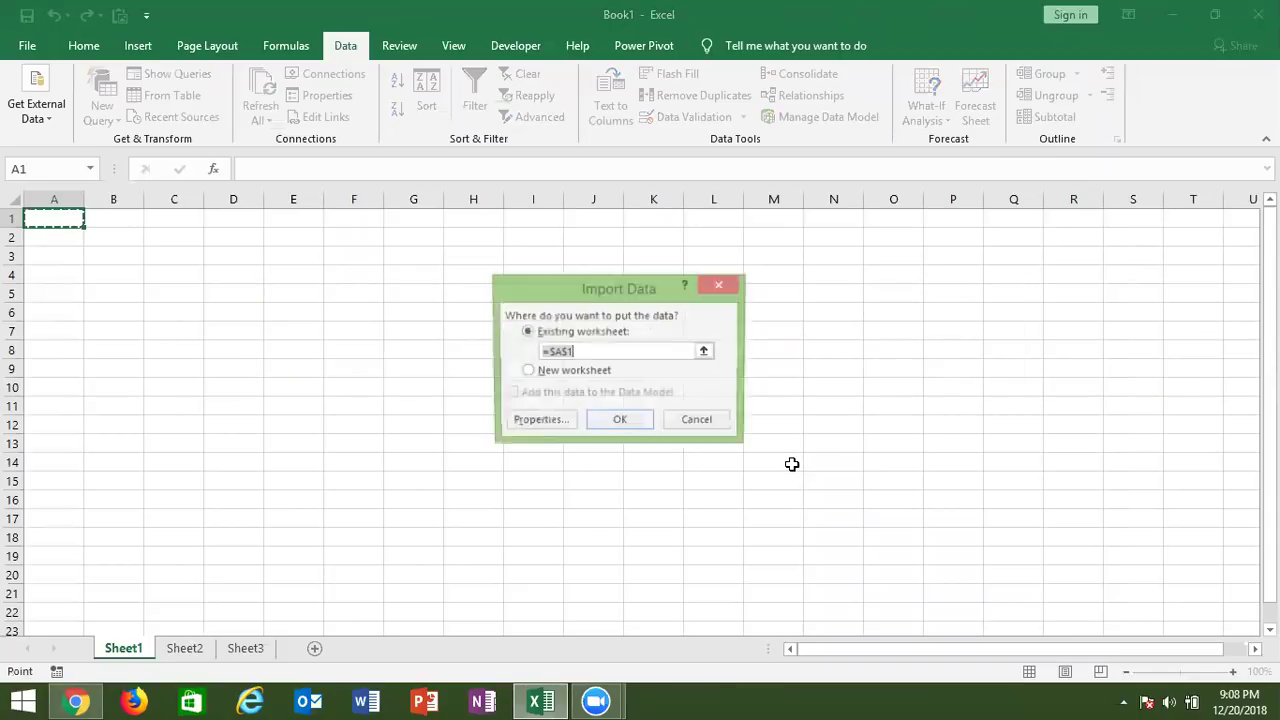
left_click(621, 423)
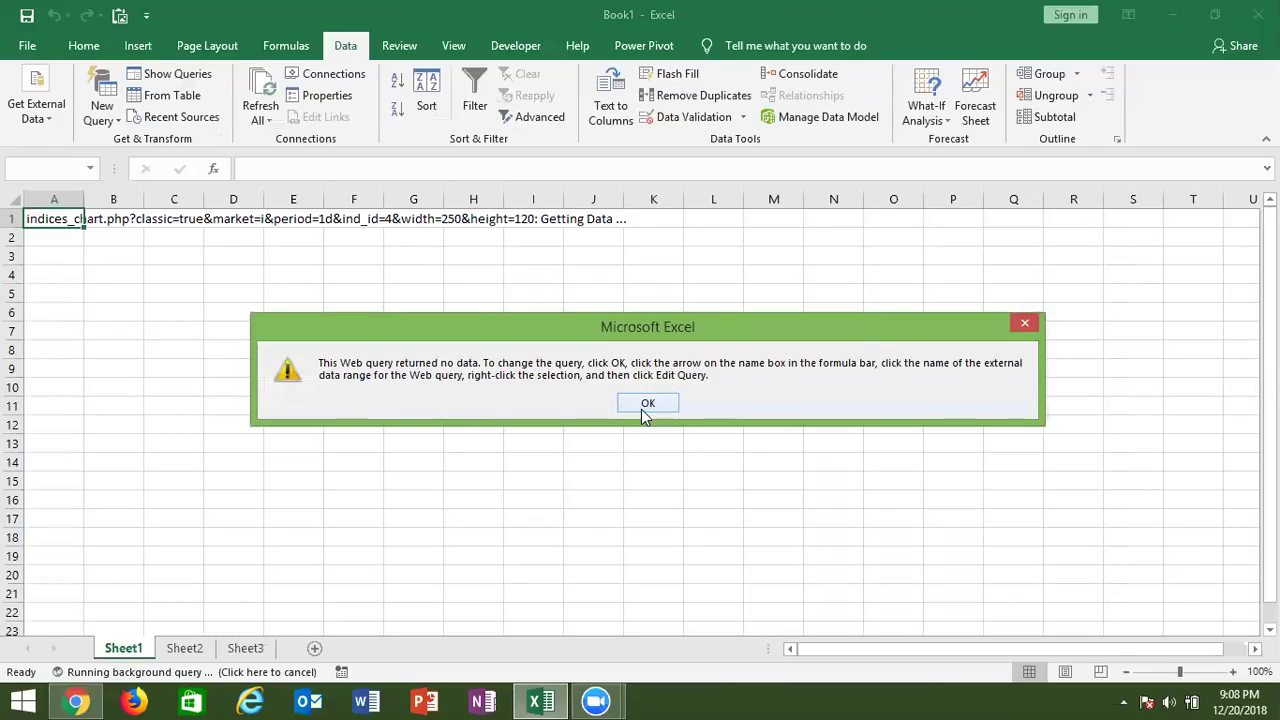
- Dismiss the no-data warning and look over the imported query text in A1
left_click(645, 412)
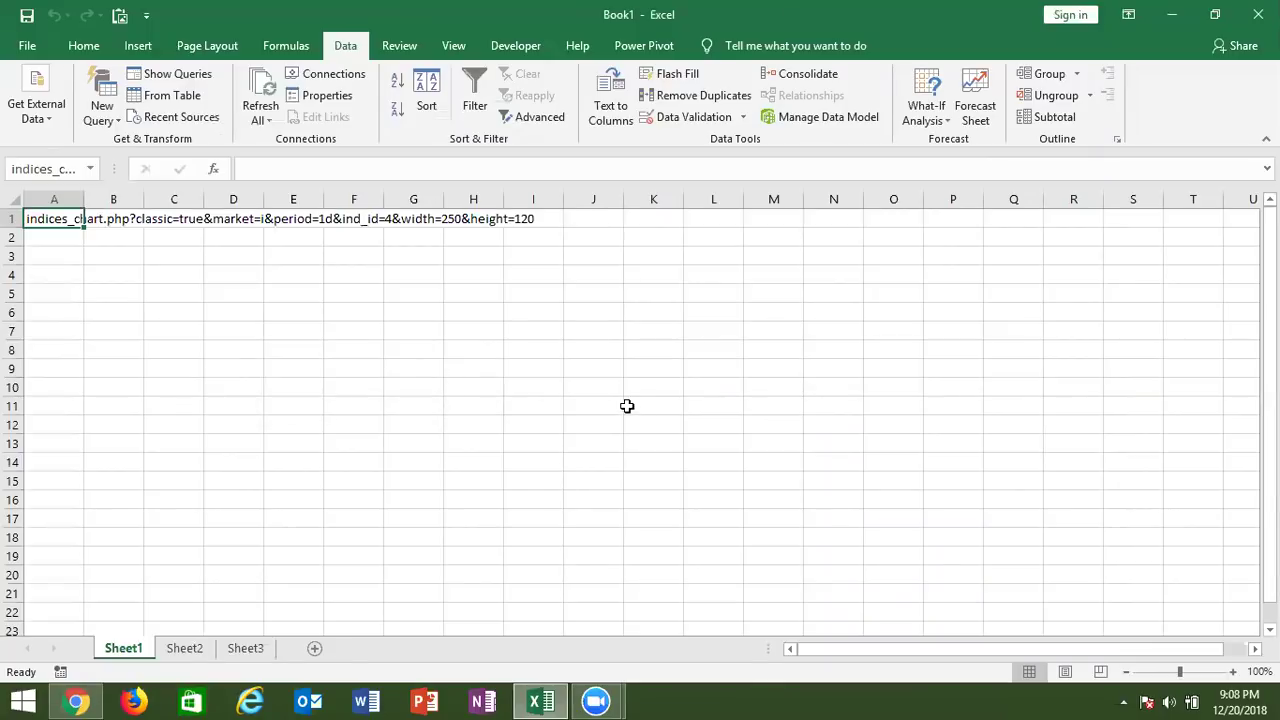
key("Return")
key("Up")
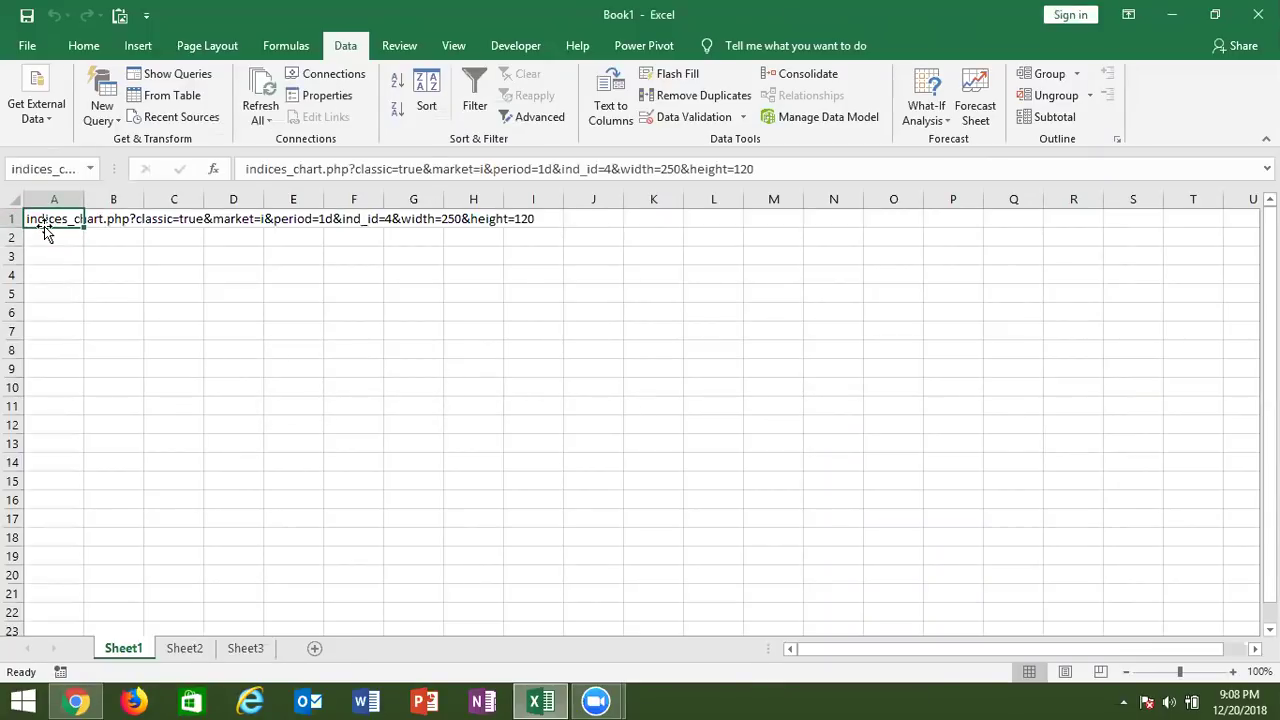
double_click(47, 219)
key("Return")
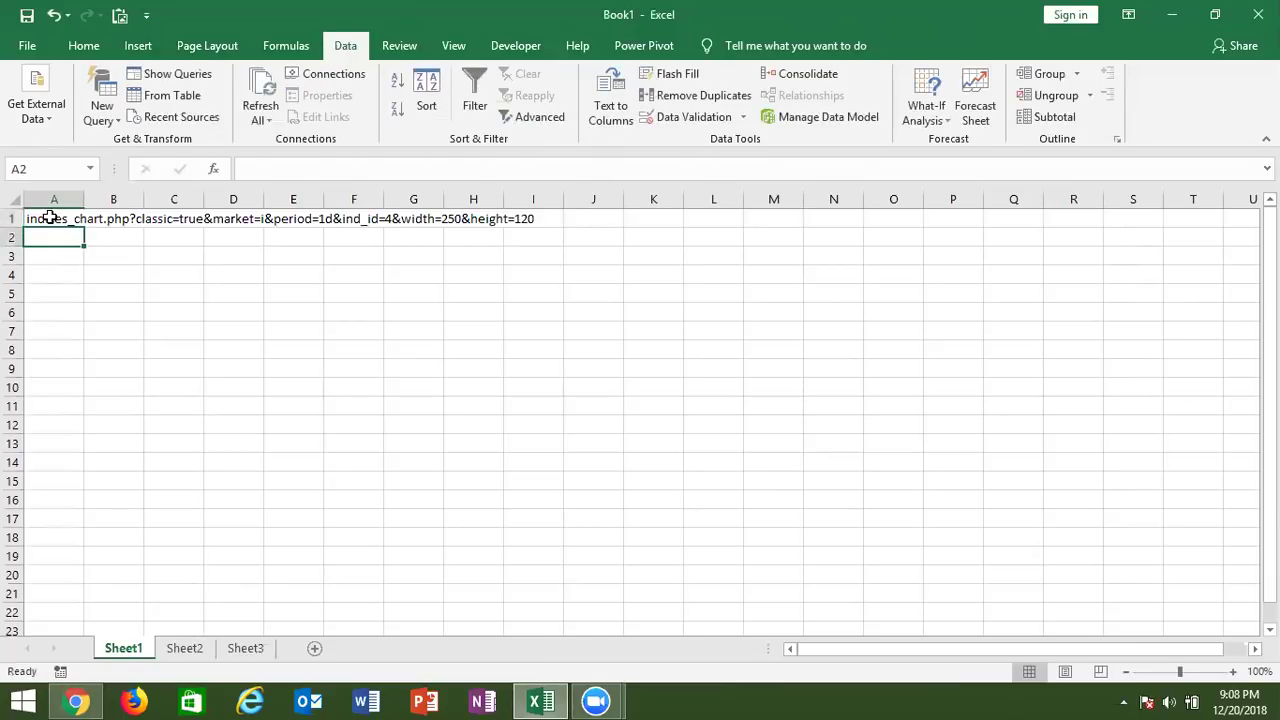
left_click(48, 218)
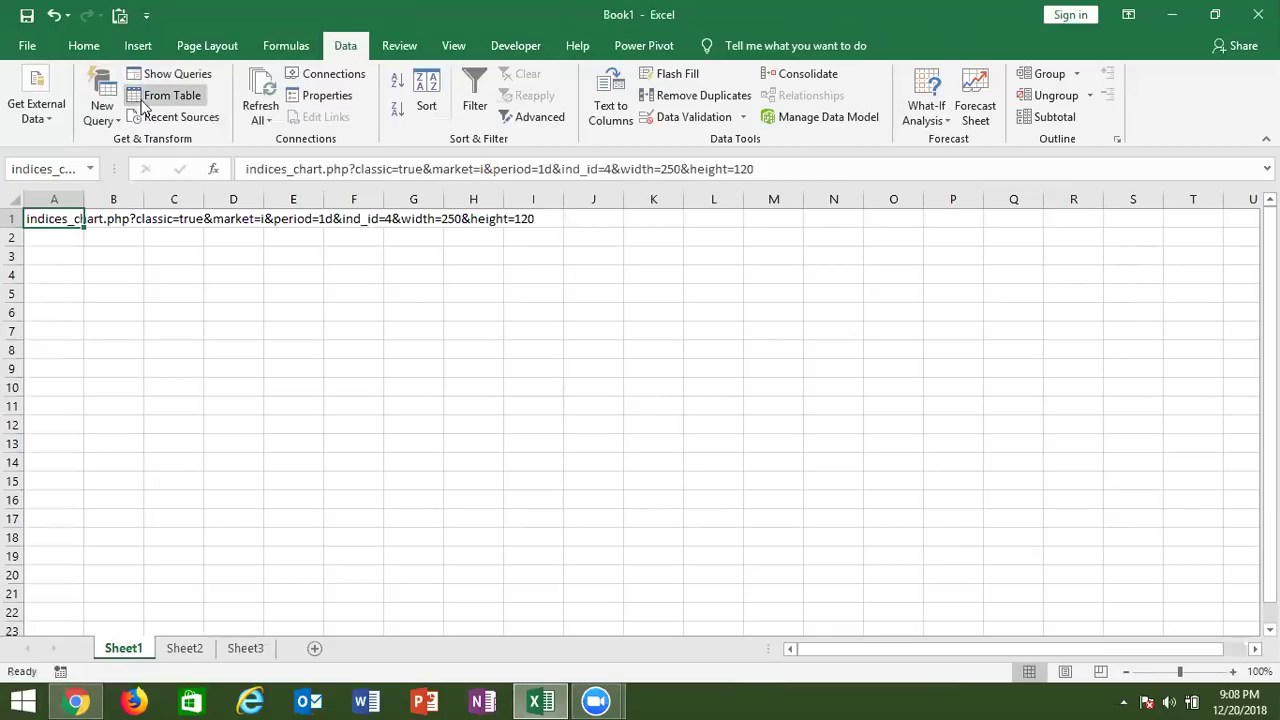
- Refresh the web query connection, then delete A1's text together with the web query
left_click(326, 77)
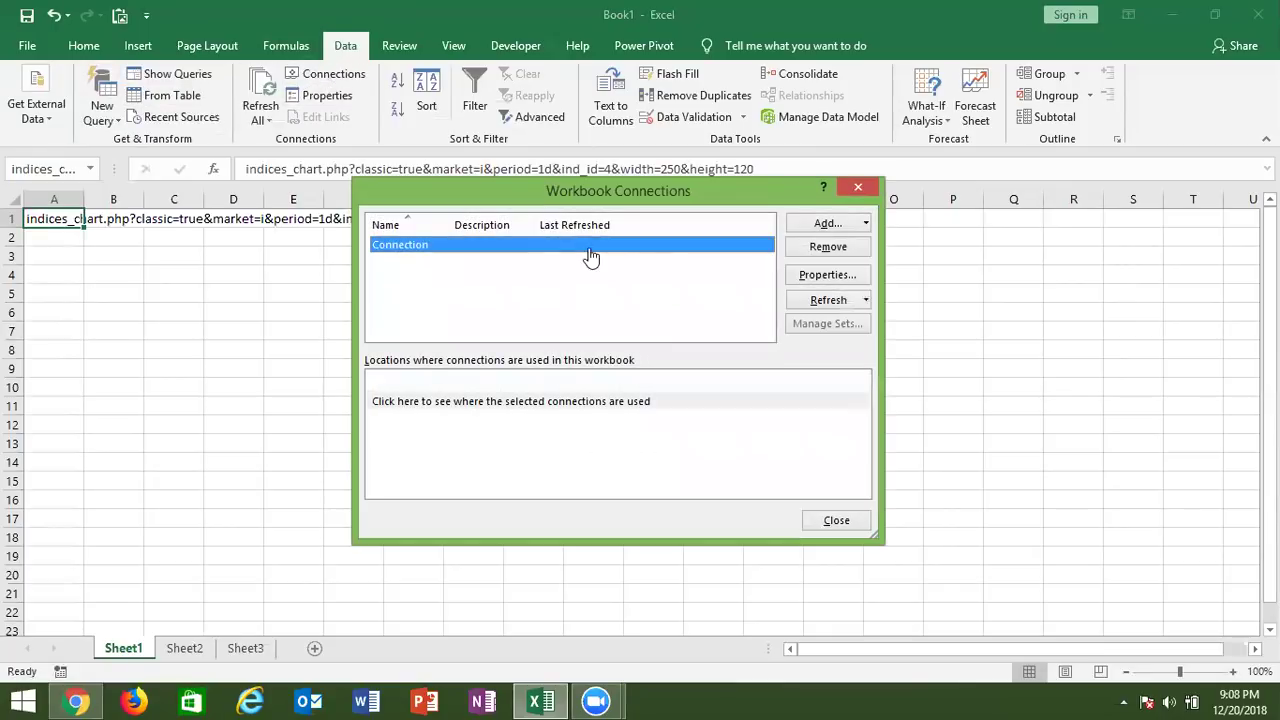
left_click(819, 302)
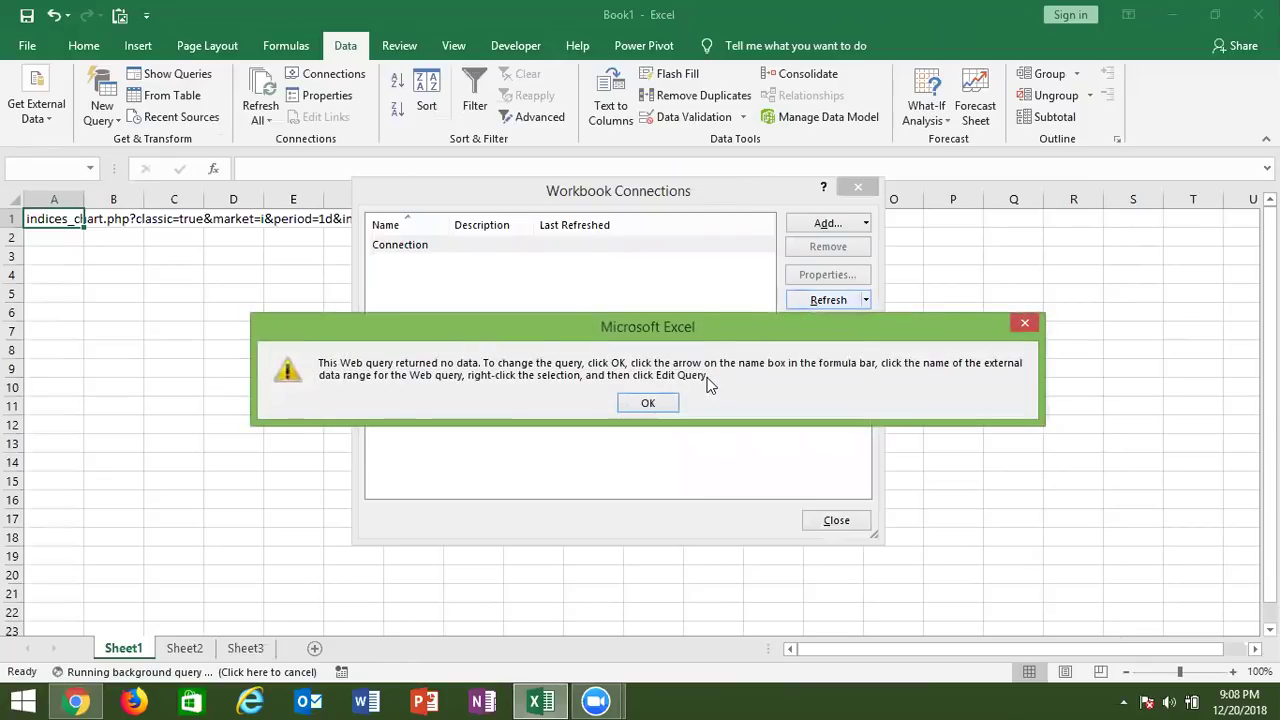
left_click(648, 405)
left_click(864, 184)
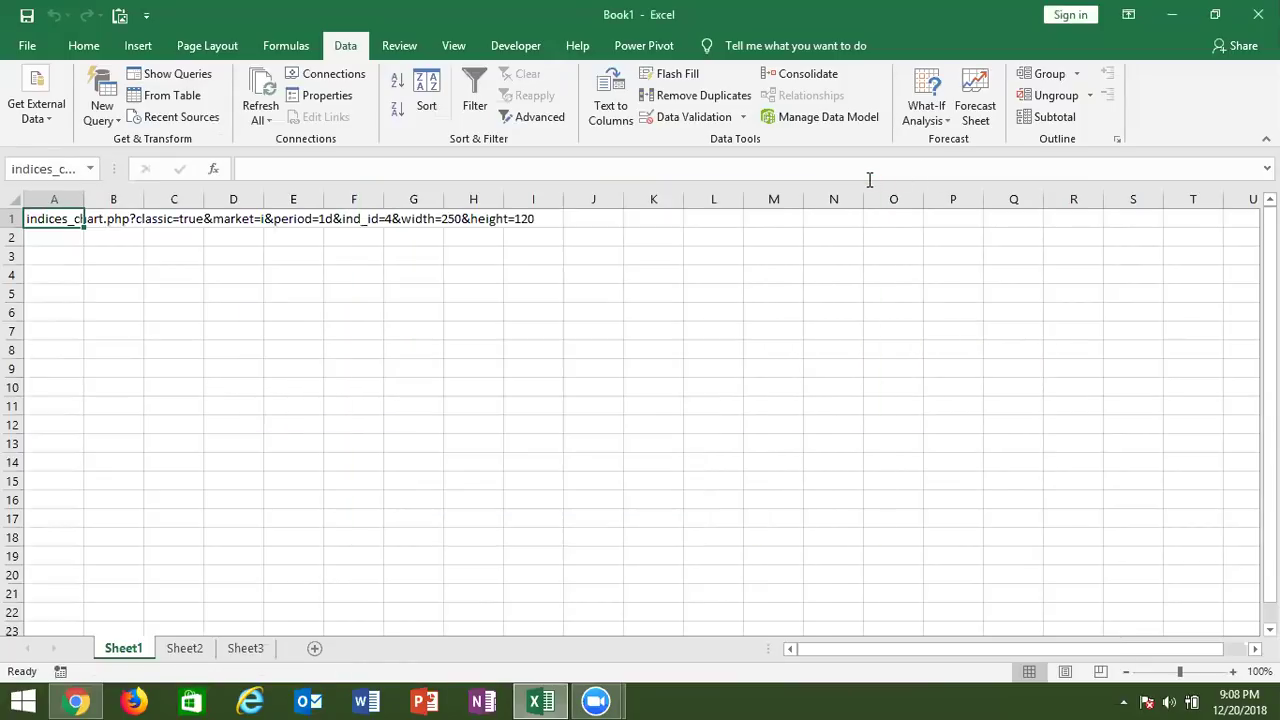
key("Delete")
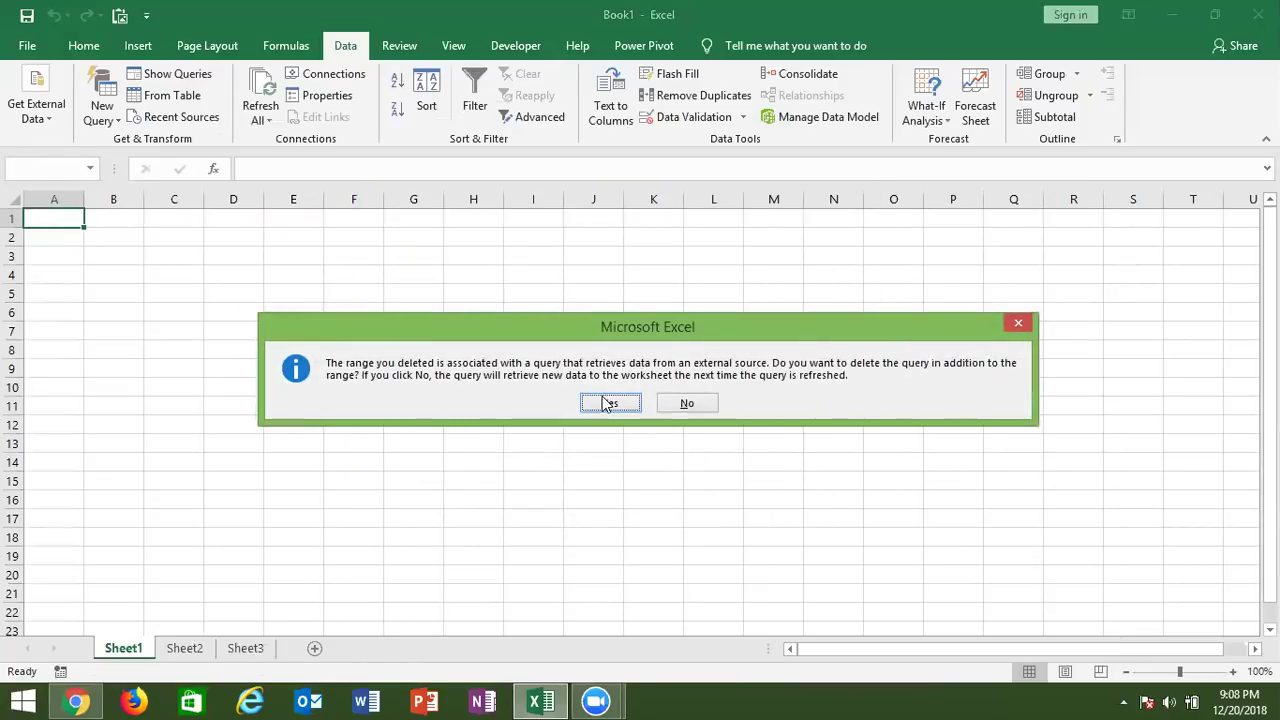
left_click(603, 399)
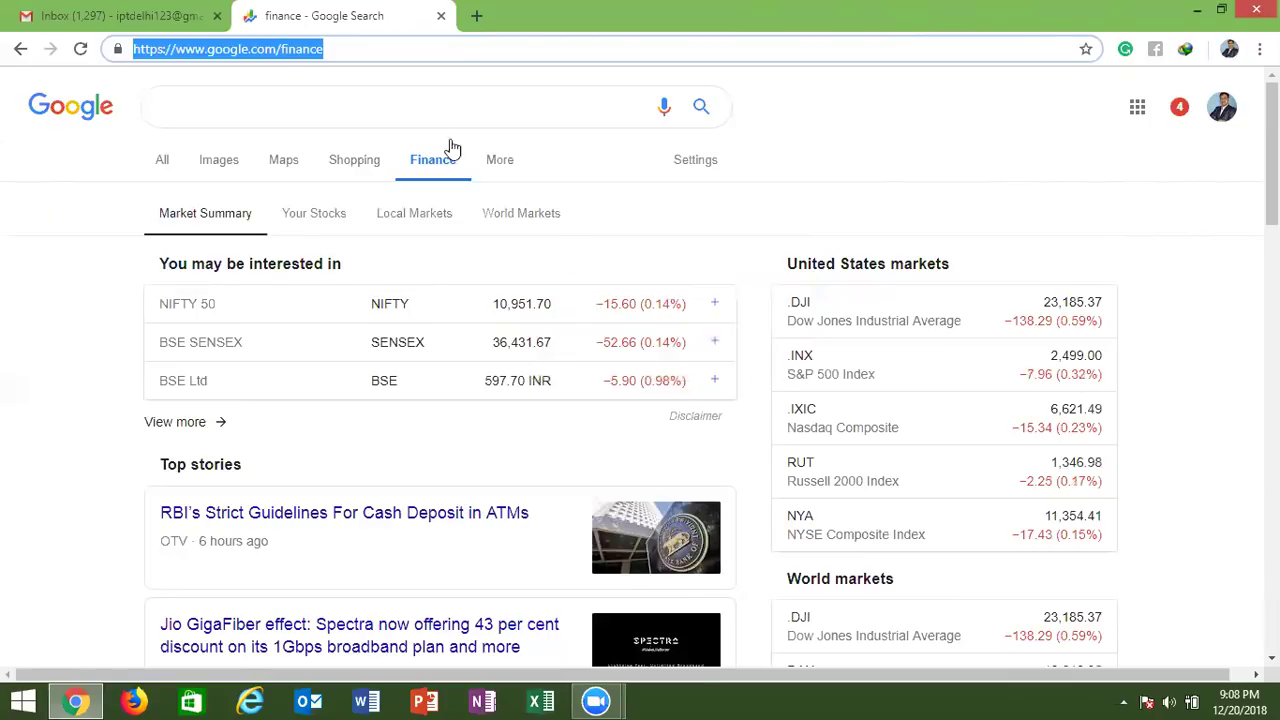
left_click(163, 165)
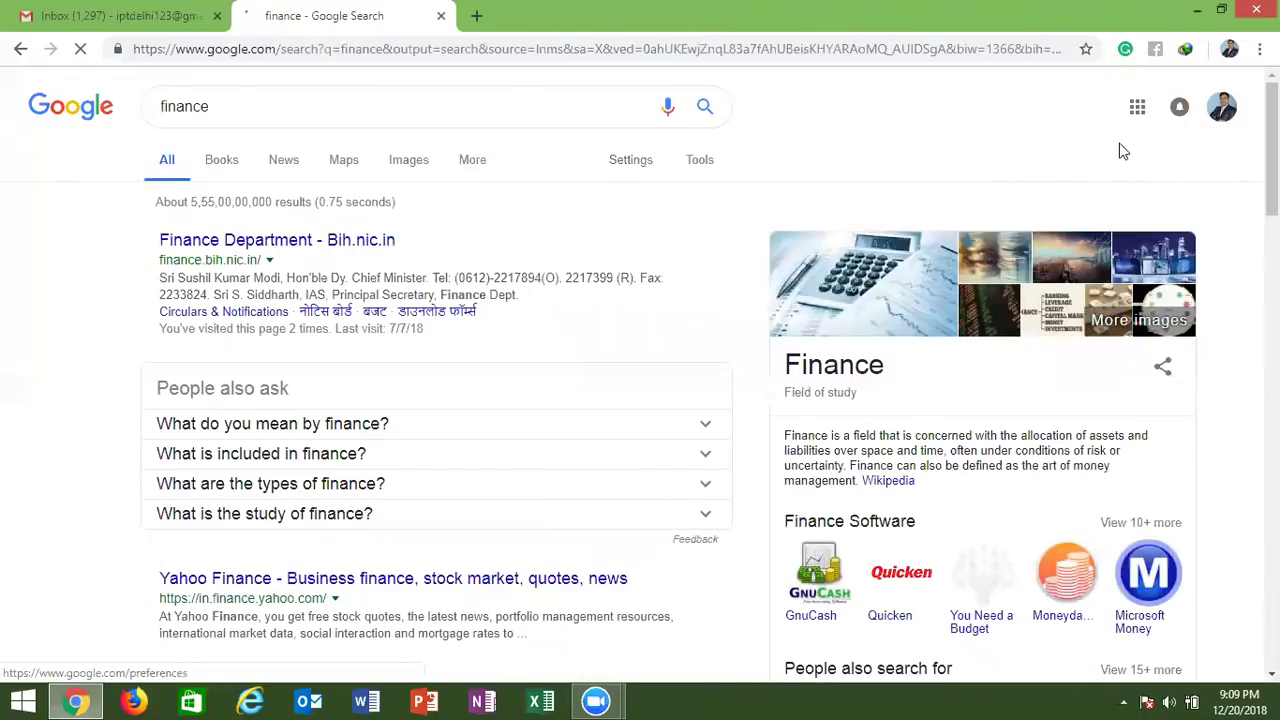
scroll(1272, 150, "down", 2)
scroll(1241, 303, "down", 1)
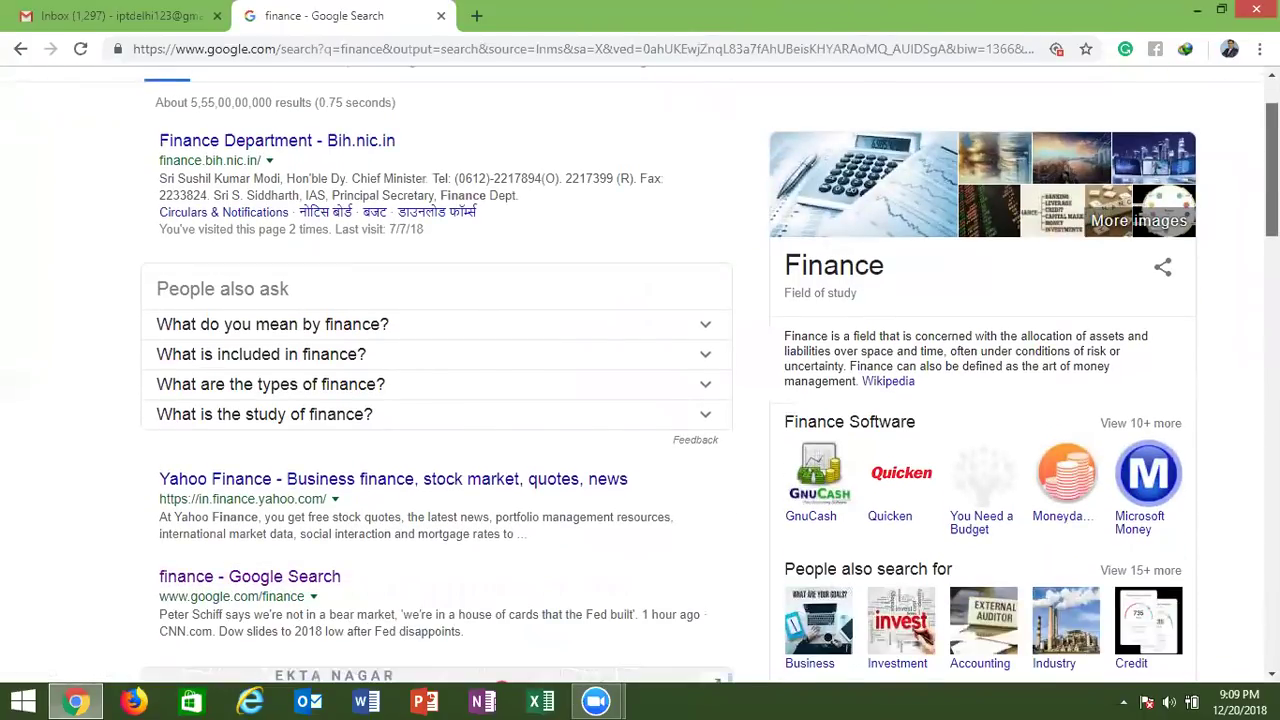
scroll(1241, 303, "down", 3)
scroll(1240, 310, "down", 4)
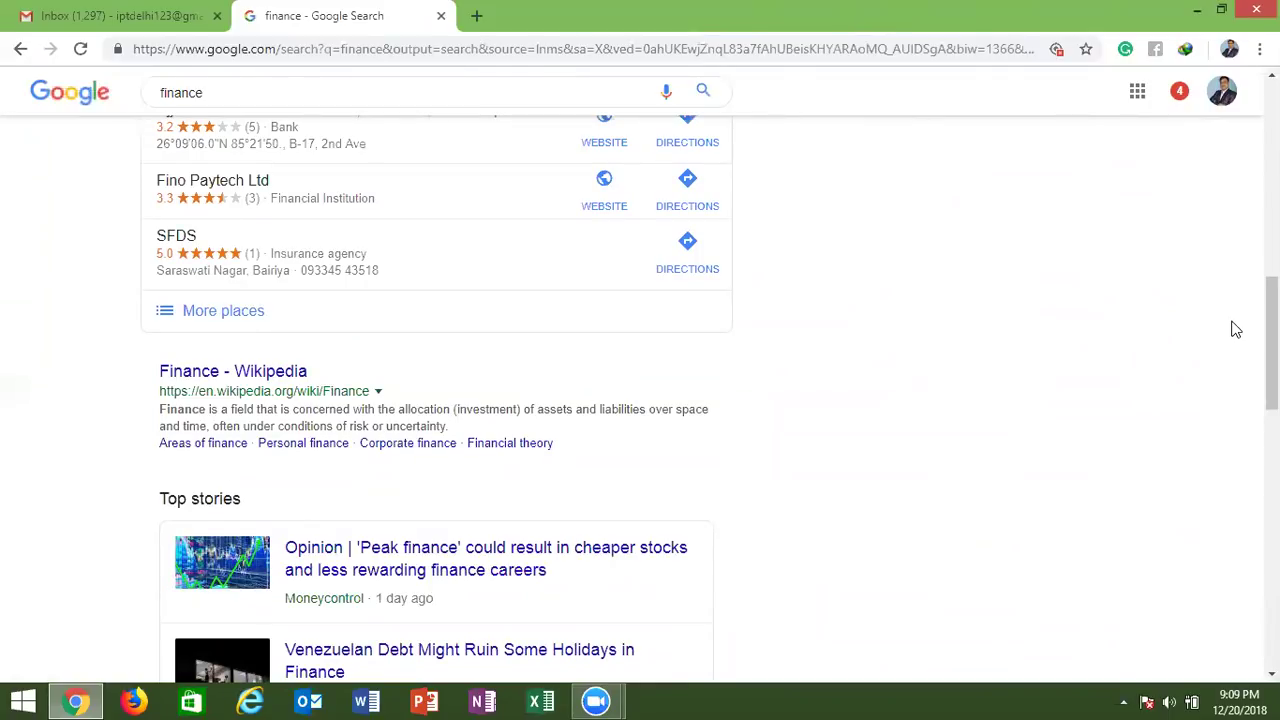
mouse_move(1272, 343)
left_mouse_down()
mouse_move(1272, 452)
mouse_move(1243, 477)
left_mouse_up()
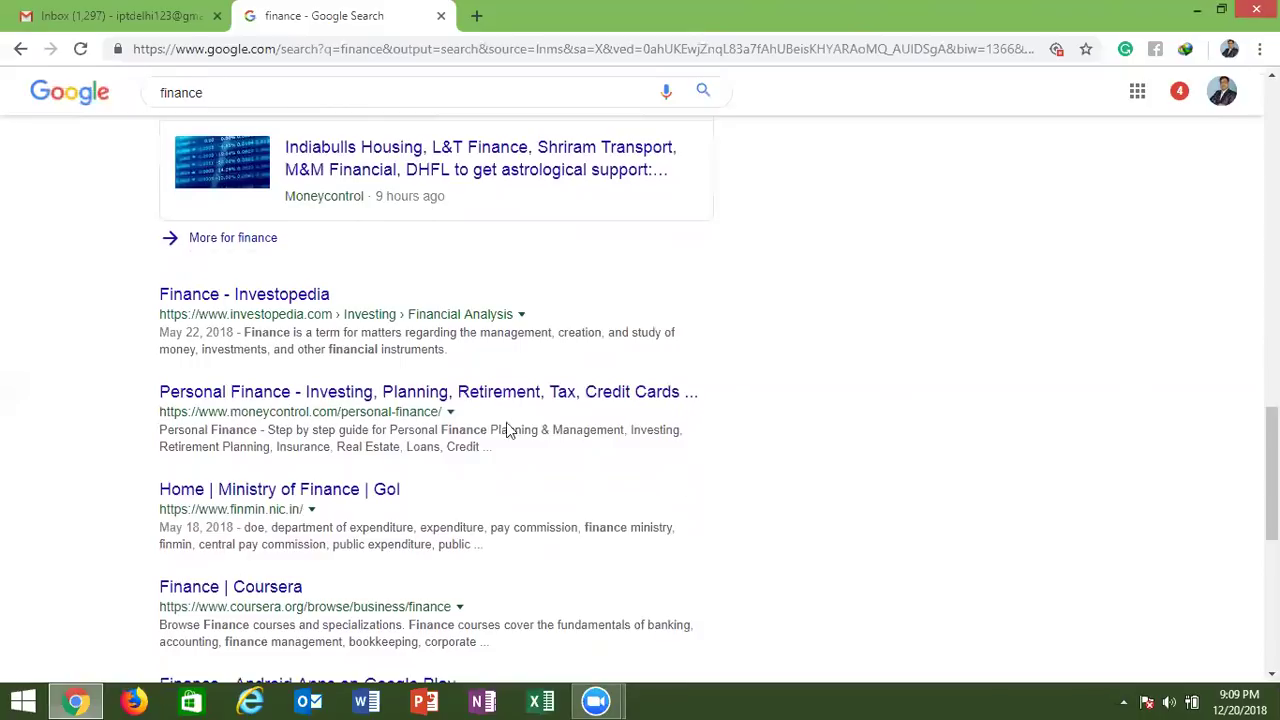
left_click(366, 488)
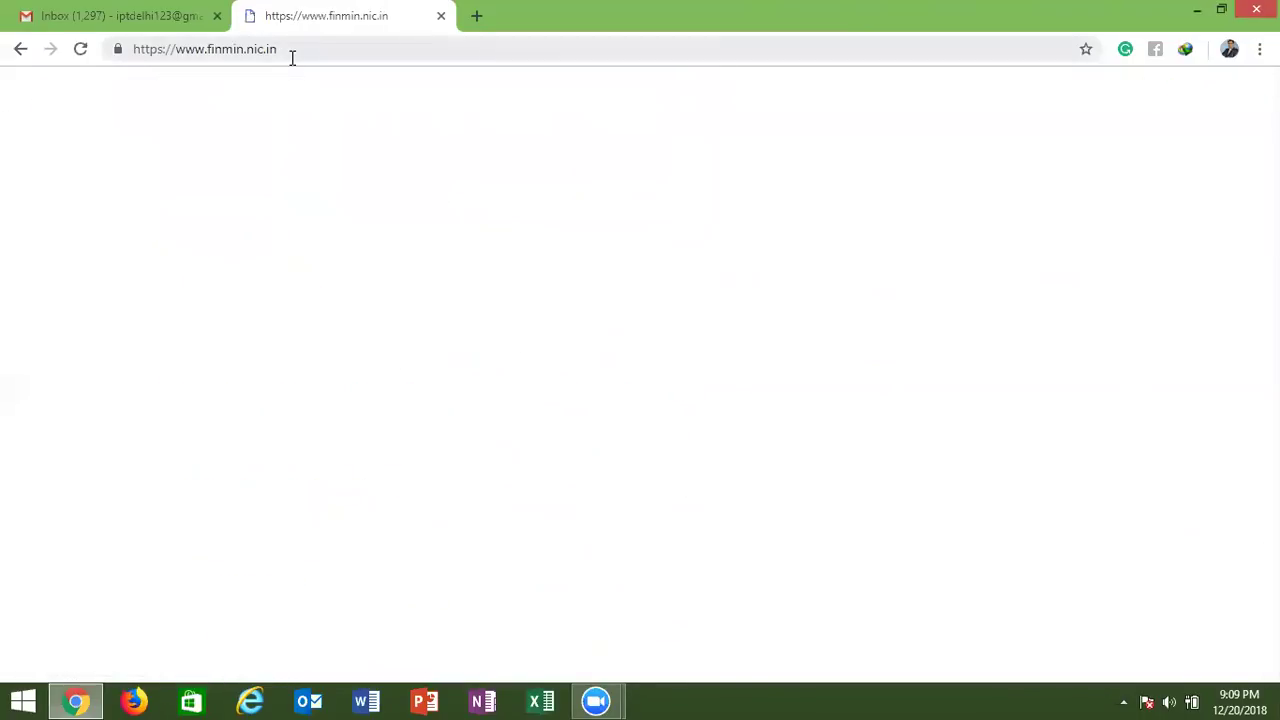
left_click(290, 56)
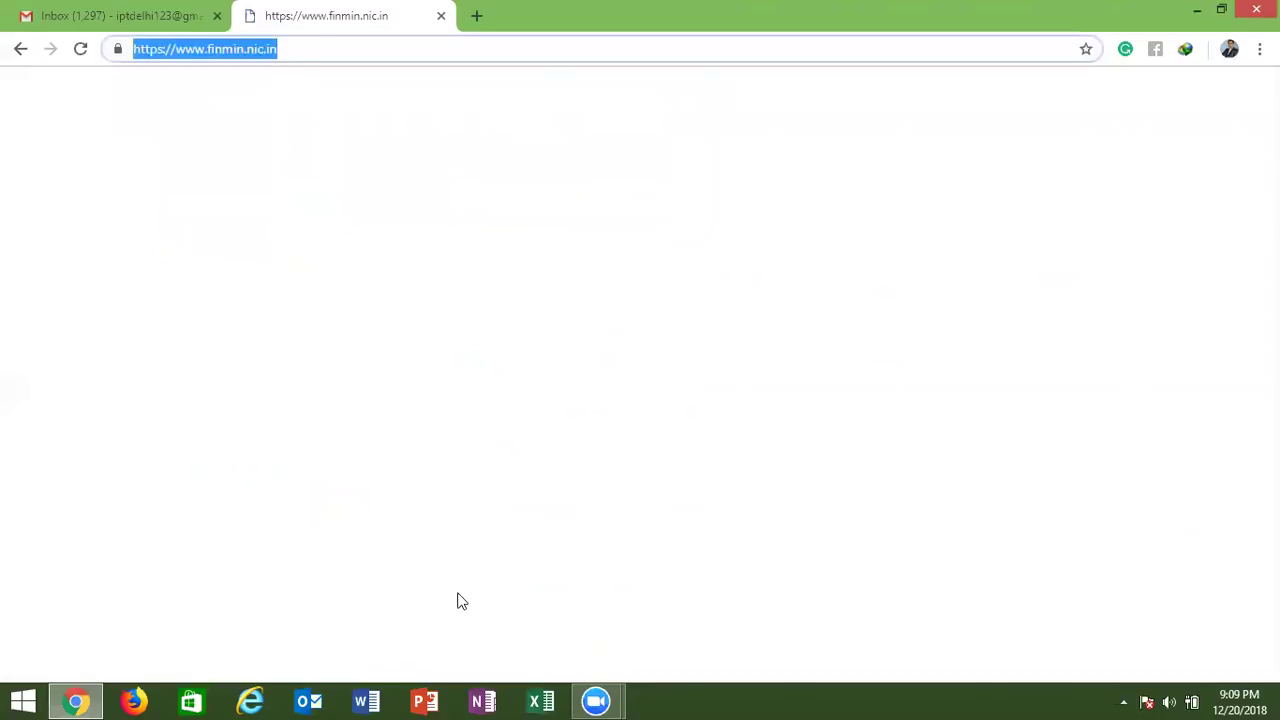
left_click(530, 703)
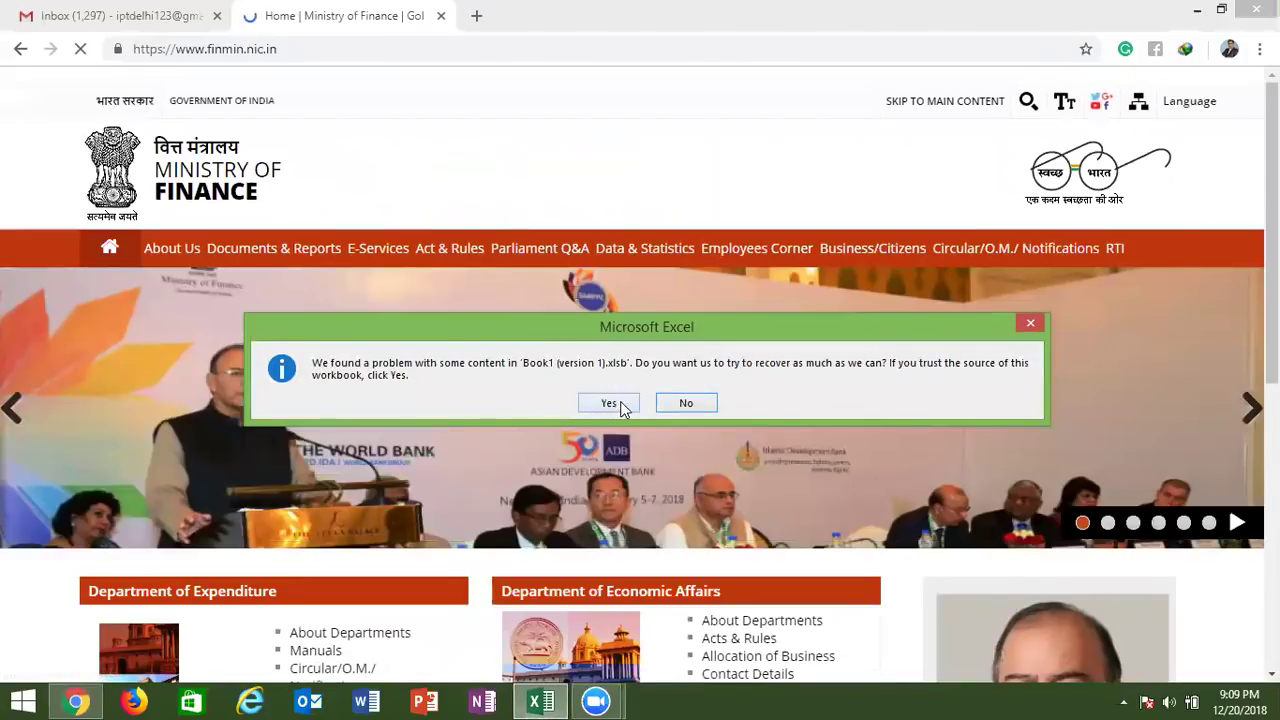
- Dismiss the recovery and default-program prompts and start a blank workbook
left_click(686, 403)
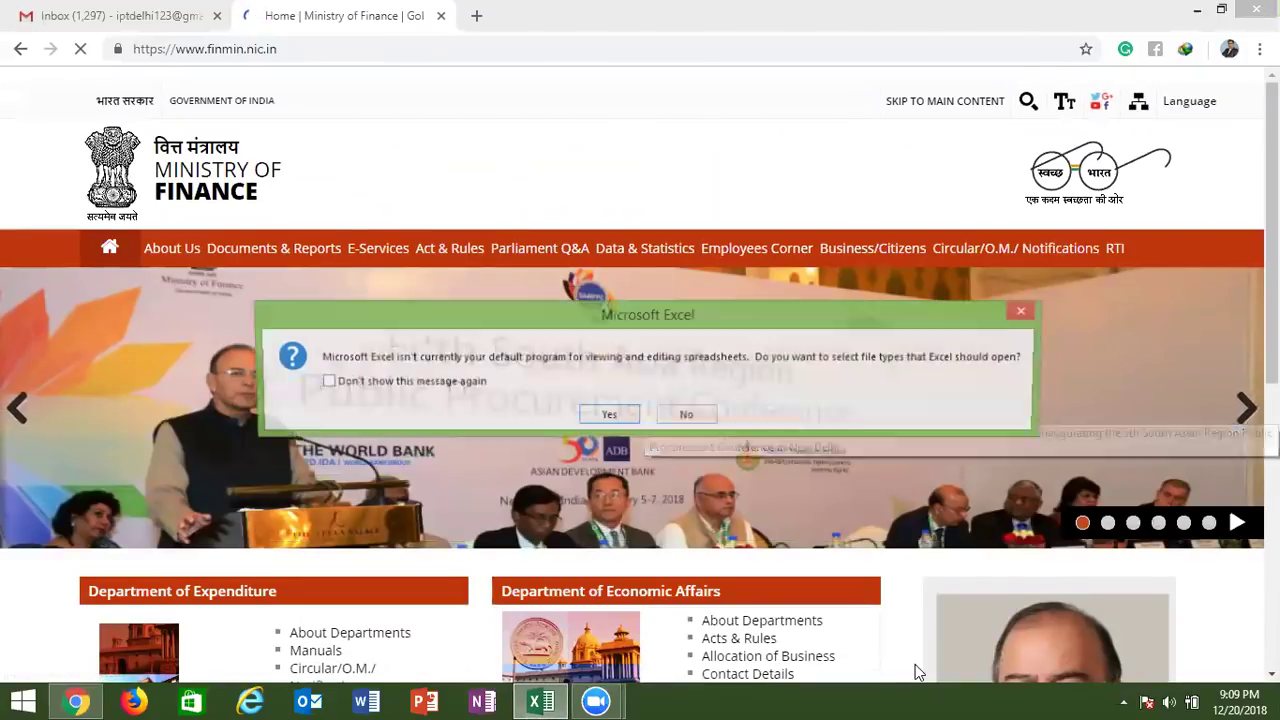
left_click(690, 416)
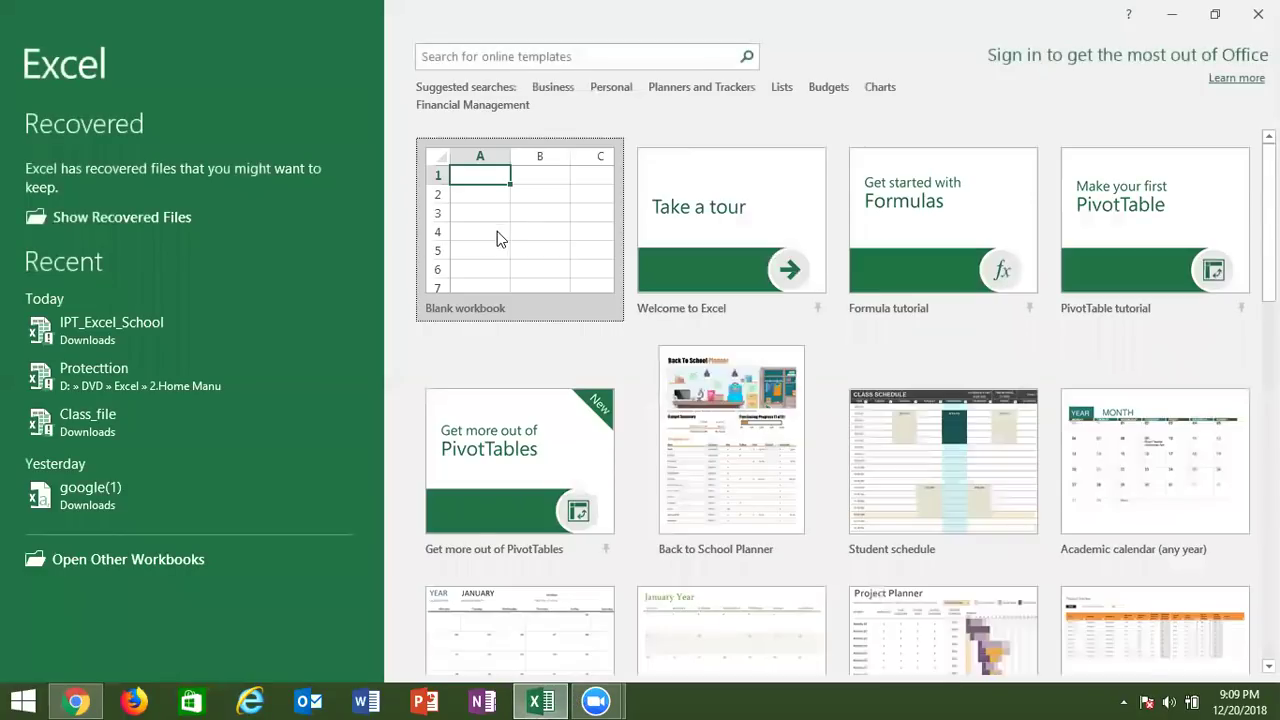
left_click(497, 231)
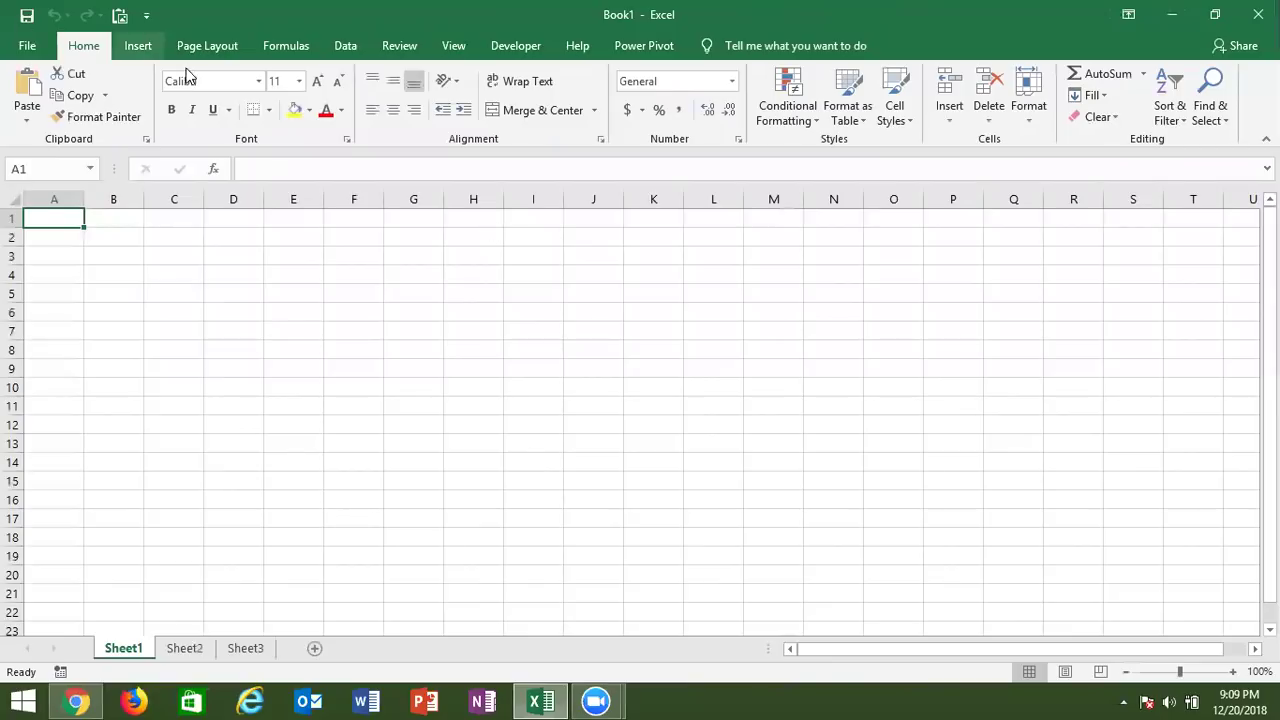
- Start a new web query from Data > Get External Data > From Web
left_click(338, 46)
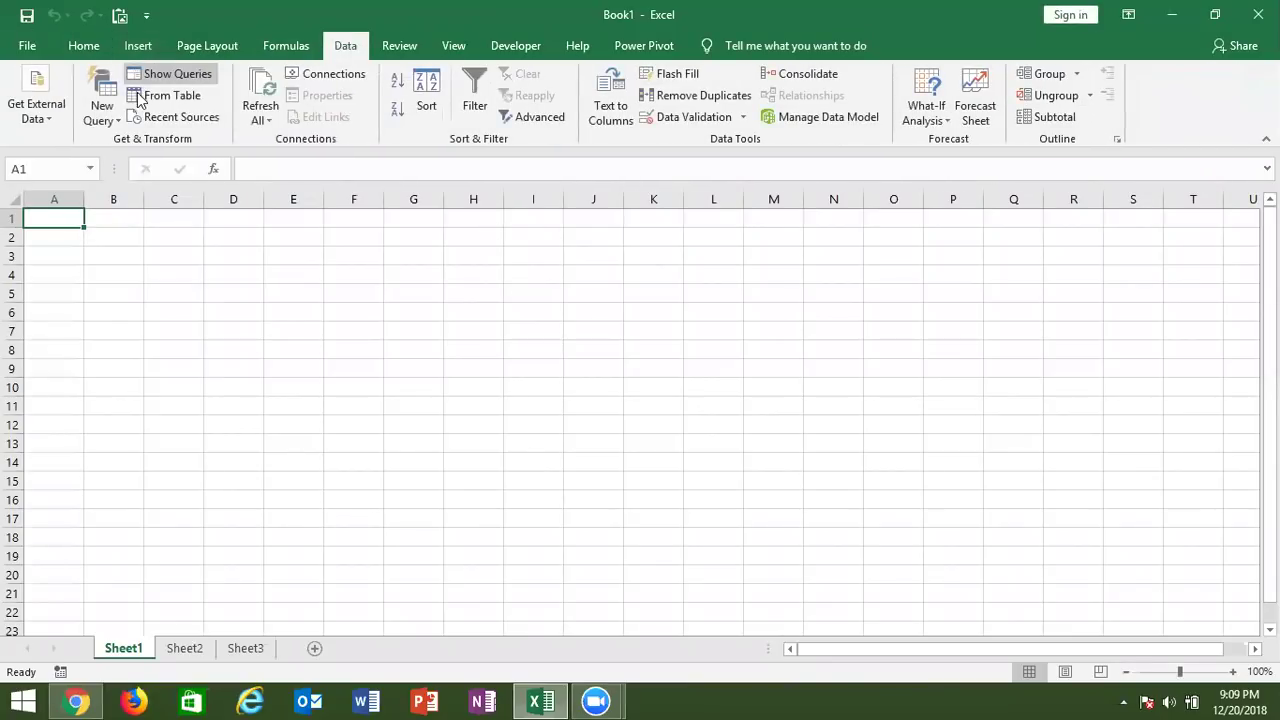
left_click(51, 113)
left_click(66, 180)
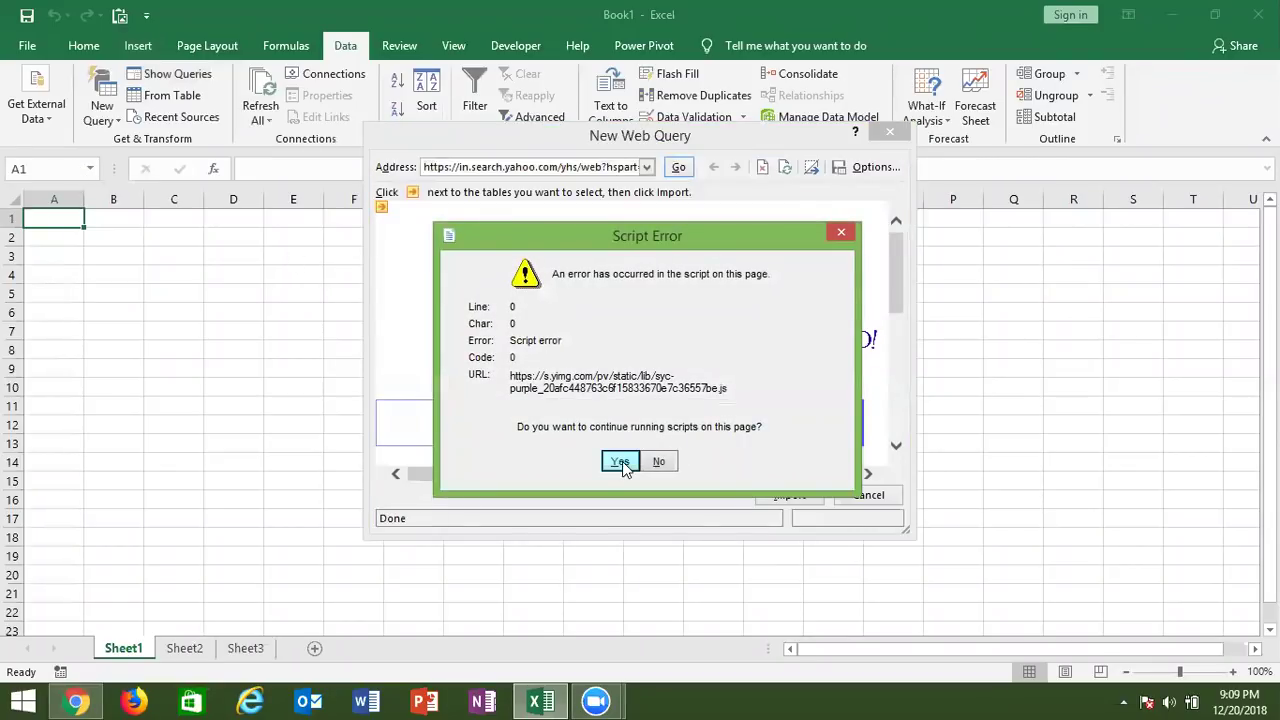
- Clear the script error and load the pasted finmin.nic.in address in the preview
left_click(620, 461)
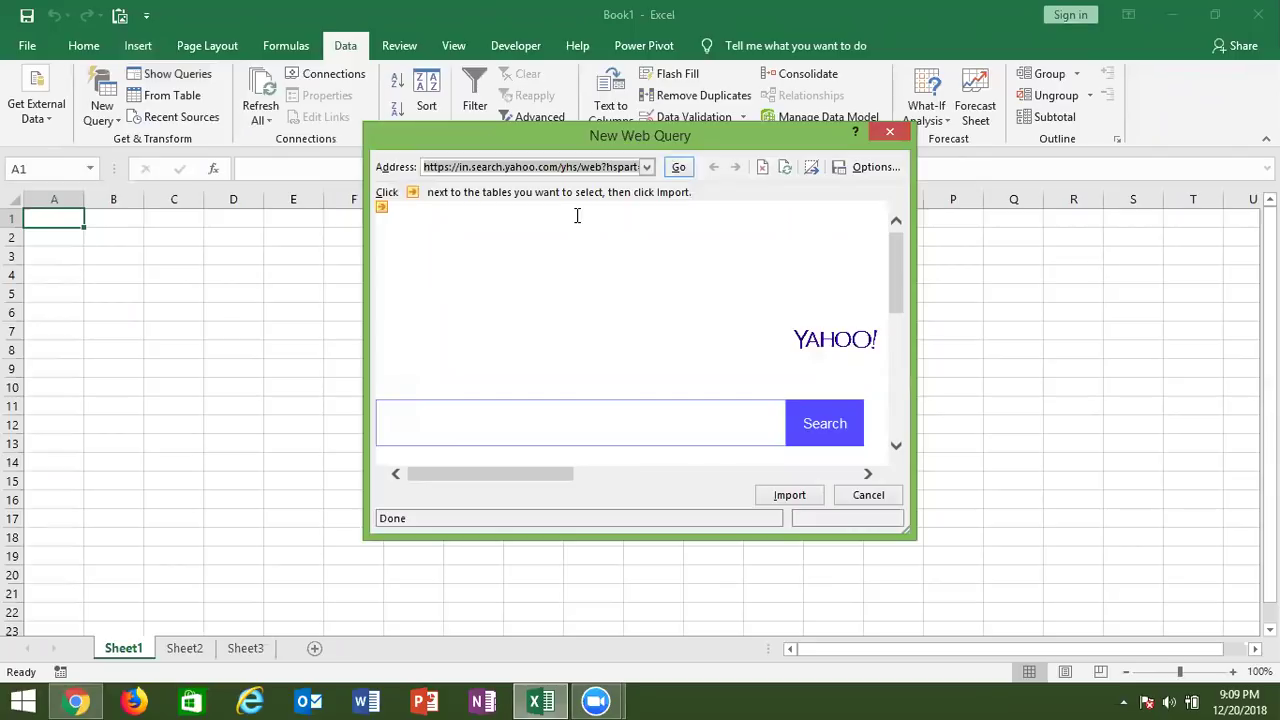
type("https://www.finmin.nic.in/")
left_click(678, 168)
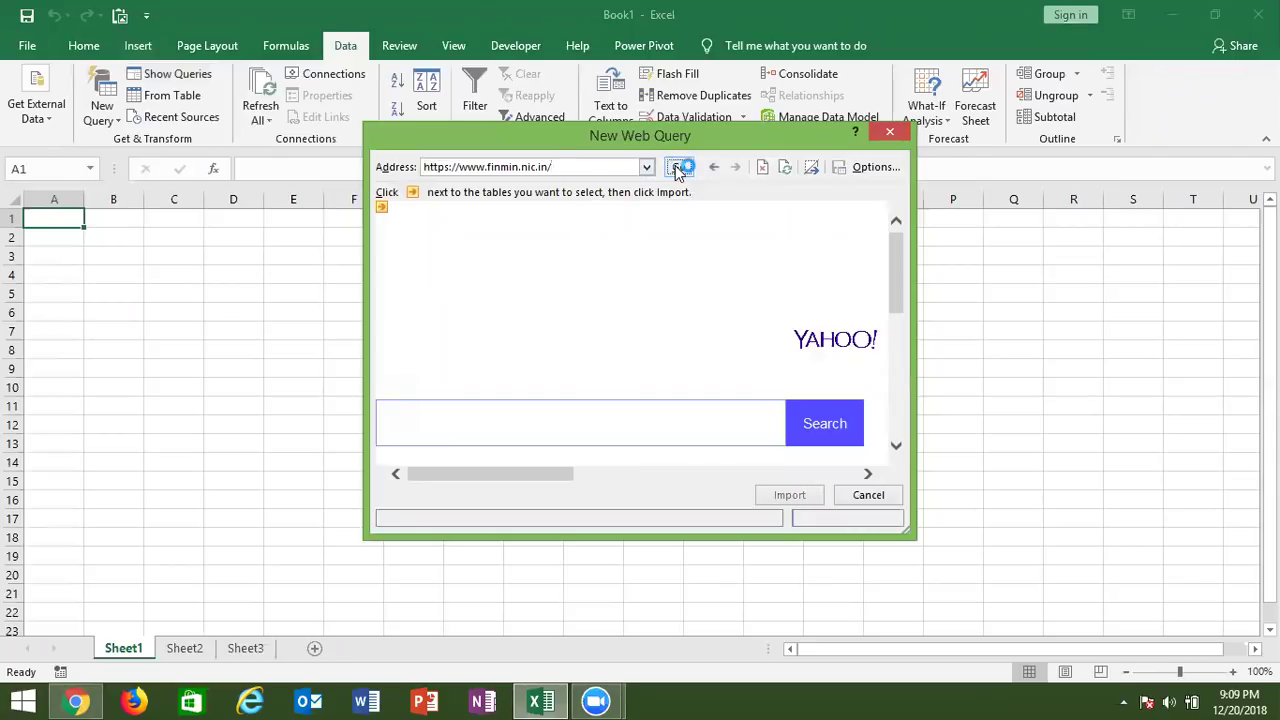
left_click(678, 168)
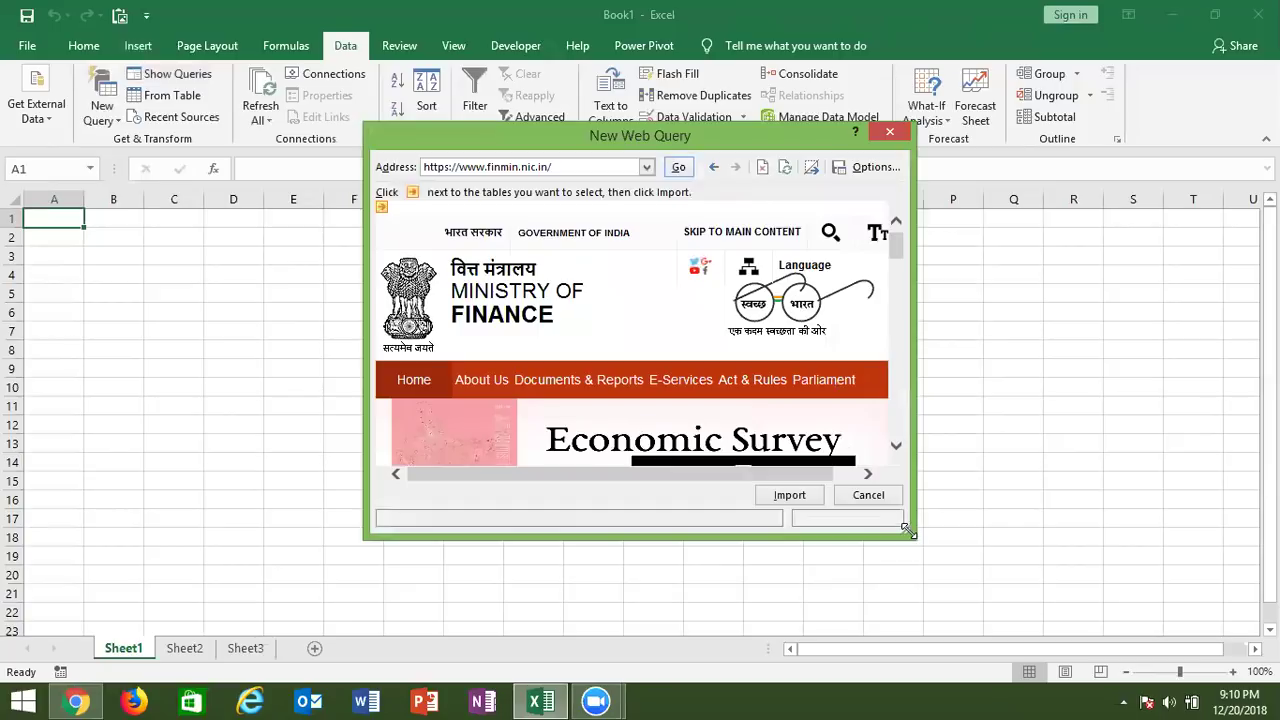
- Enlarge the New Web Query window and scroll to the top of the page
left_click_drag(907, 530, 1021, 584)
mouse_move(1007, 248)
left_mouse_down()
mouse_move(1020, 336)
mouse_move(1010, 467)
left_mouse_up()
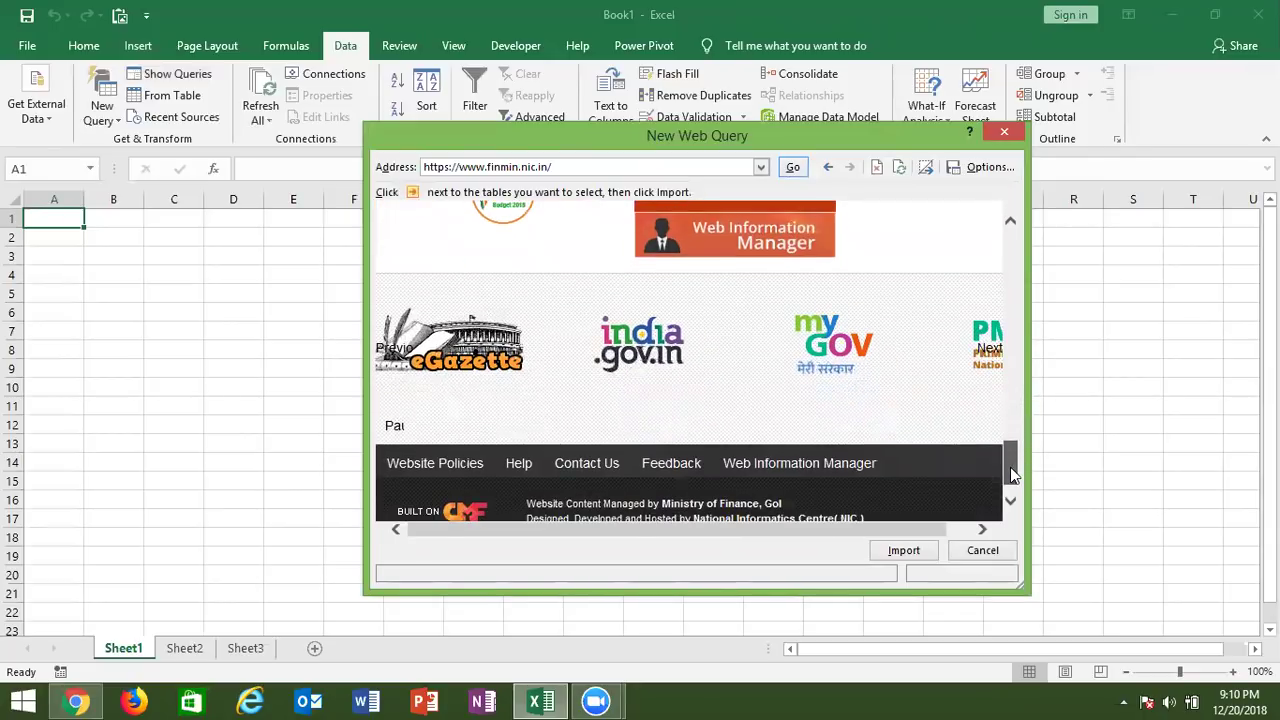
scroll(1016, 364, "up", 5)
scroll(1001, 296, "up", 5)
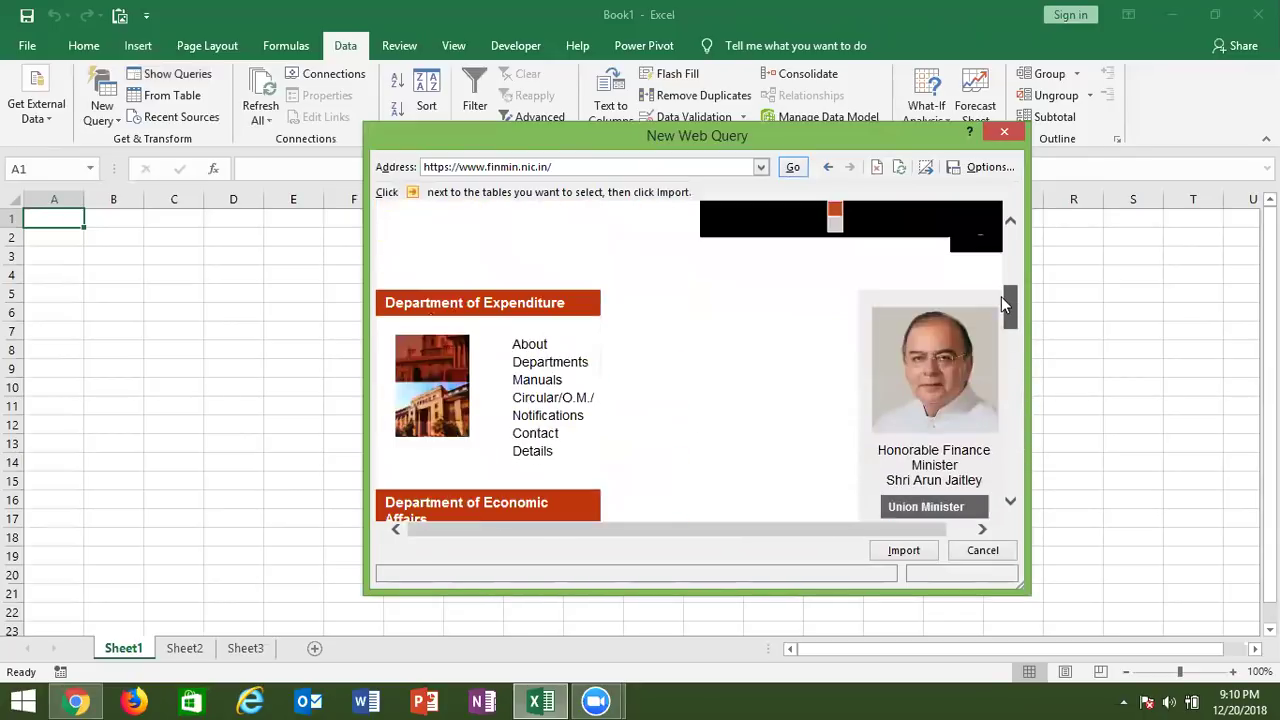
scroll(1001, 296, "up", 5)
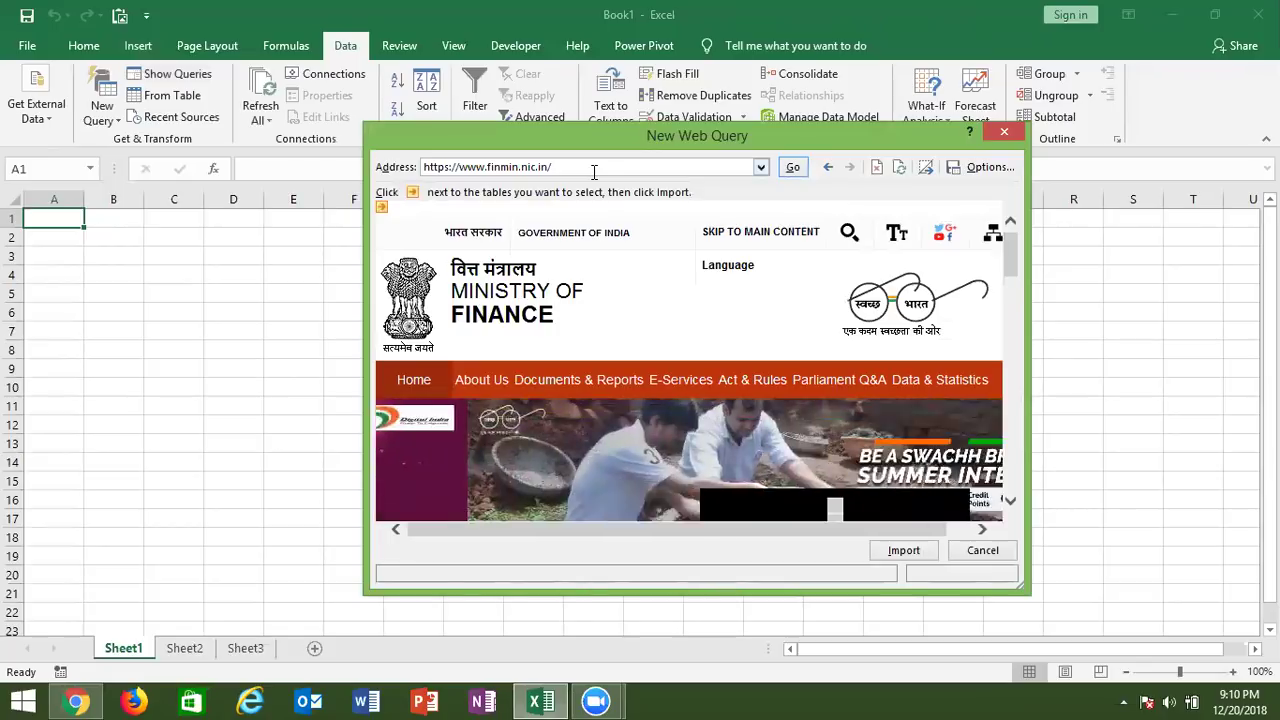
- Load google.com in the web query preview and focus the Google search box
left_click(593, 170)
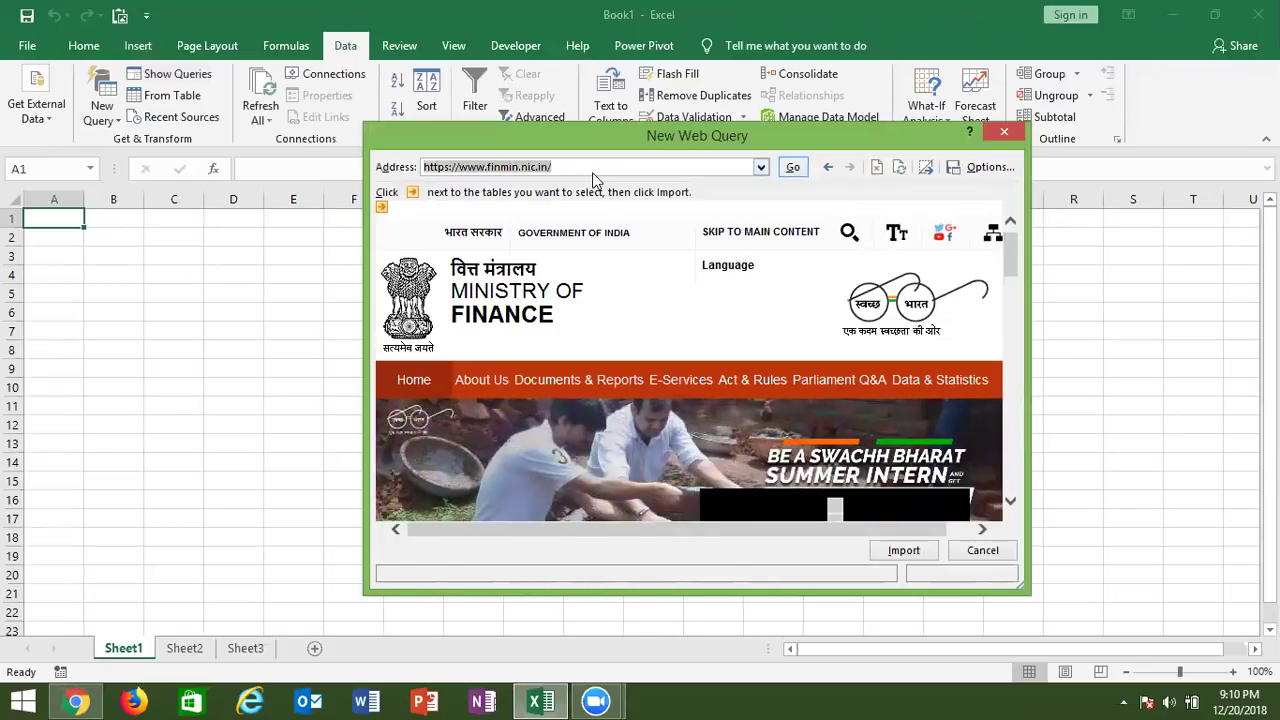
type("gle.co")
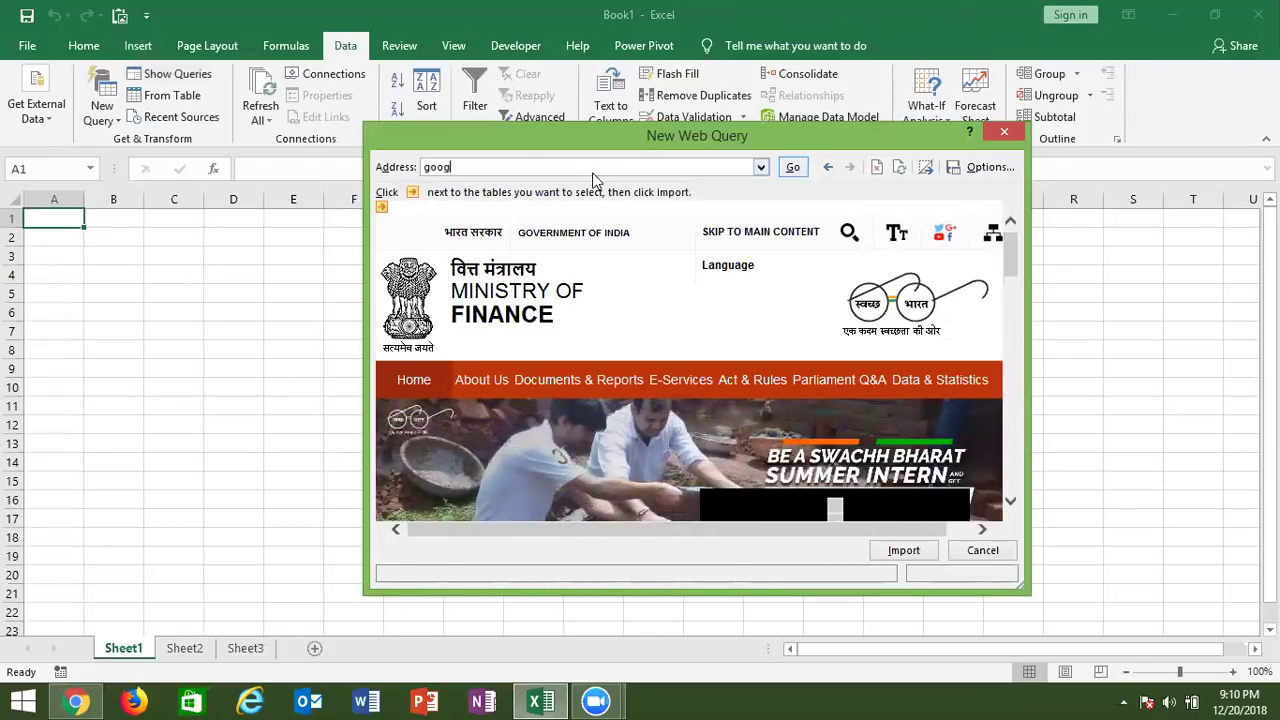
type("m")
key("Return")
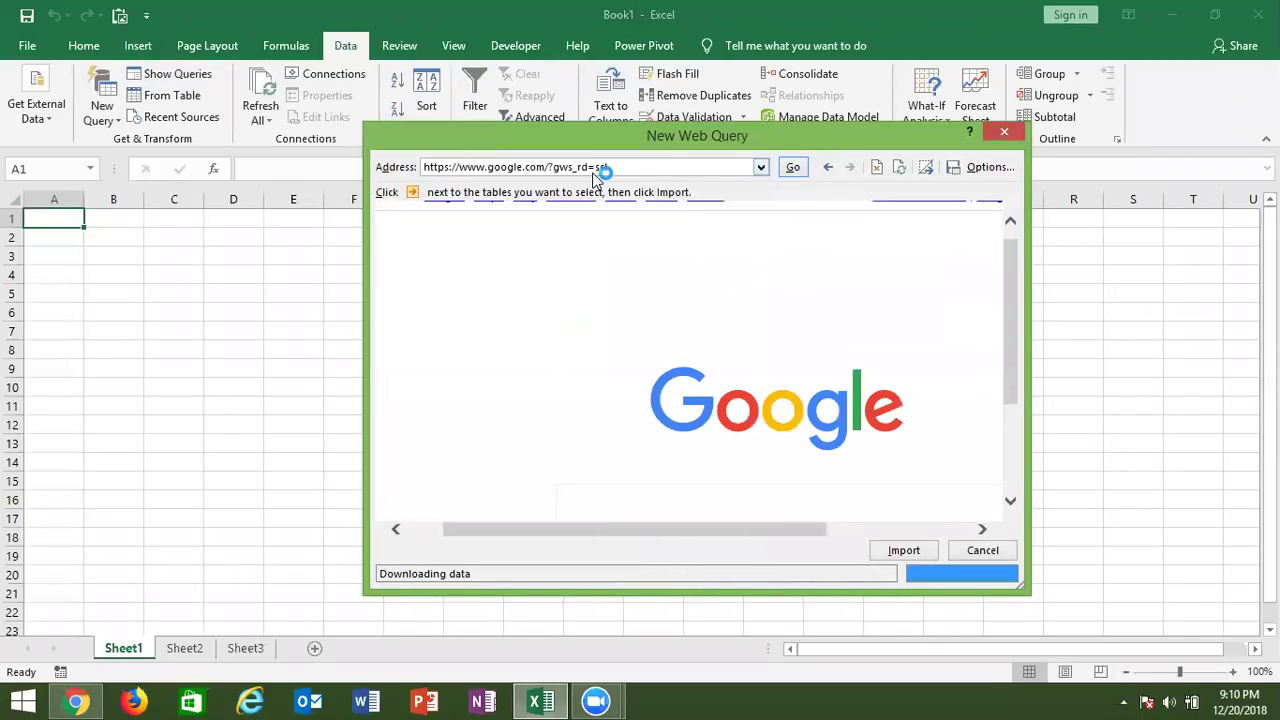
left_click_drag(1010, 316, 999, 400)
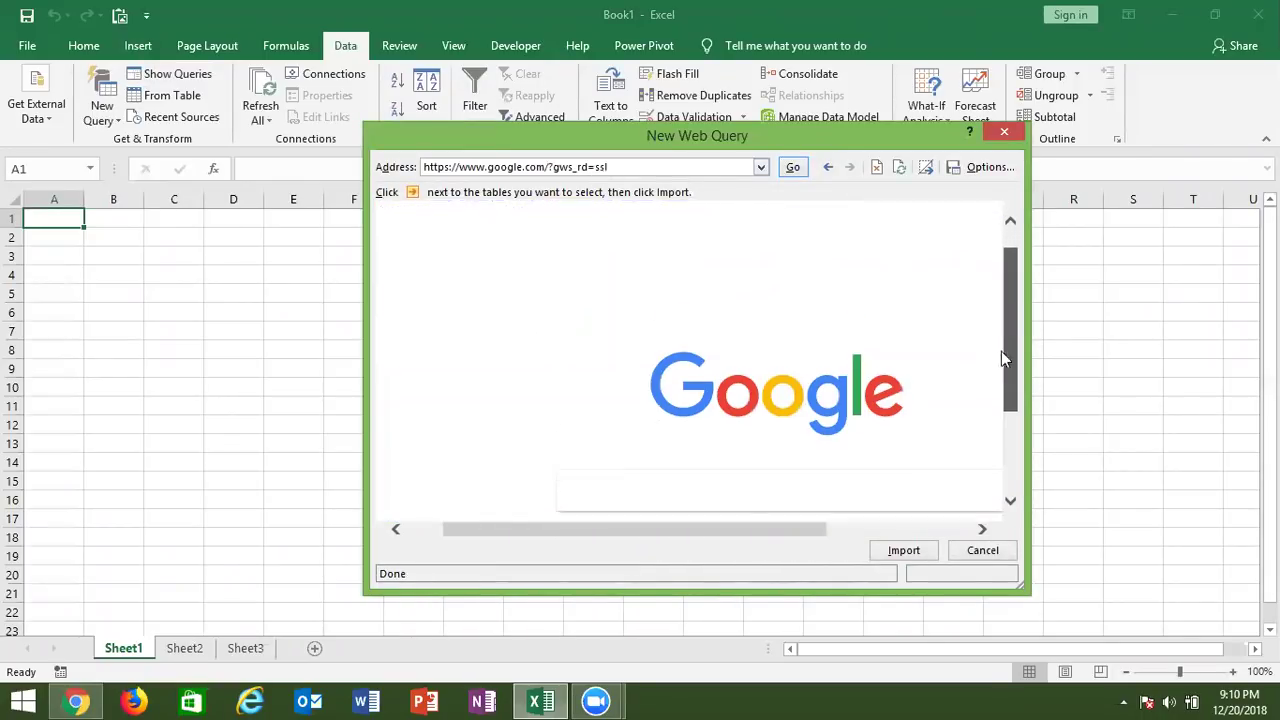
left_click(869, 333)
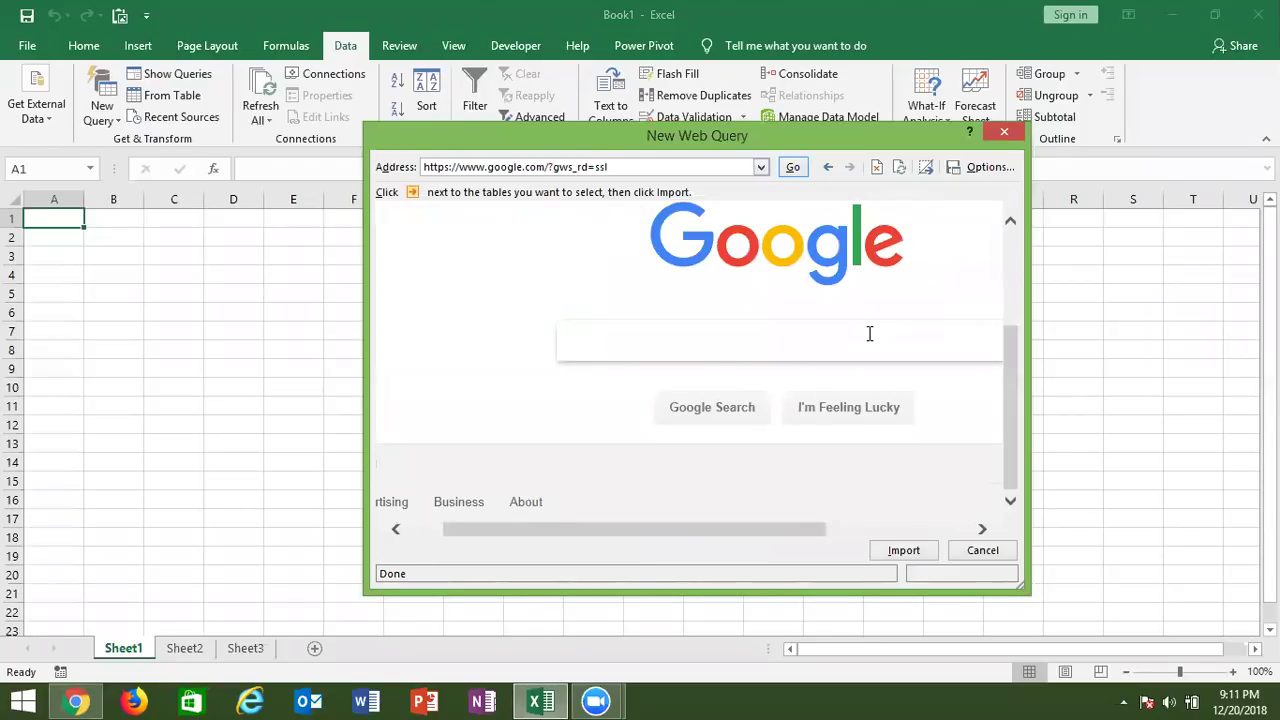
- Search Google for 'live cricket score' using the suggestion list
type("Live C")
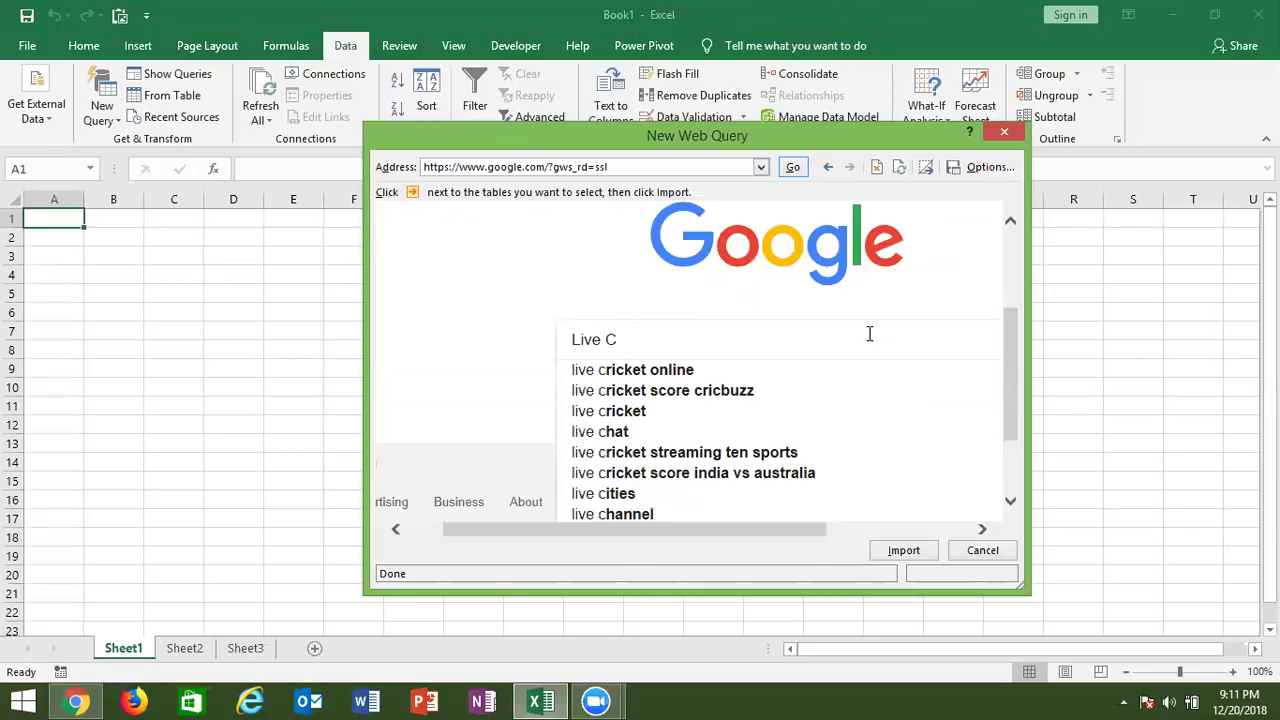
key("Down")
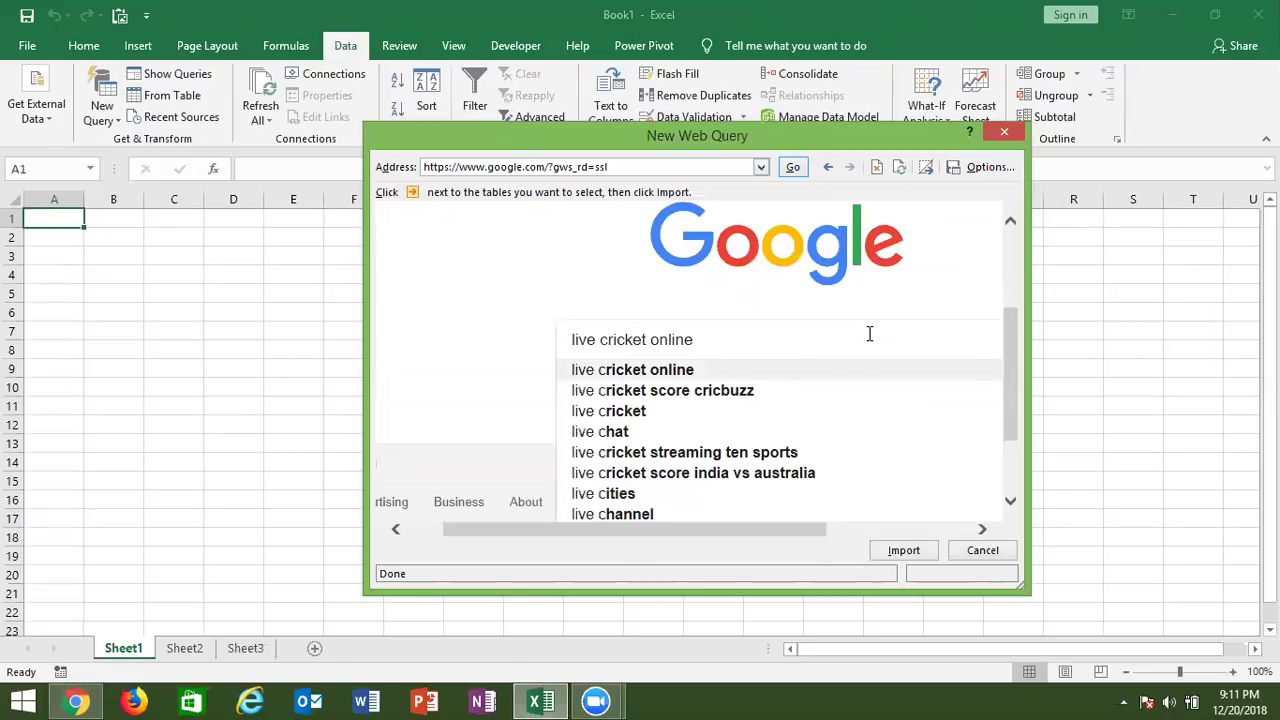
key("BackSpace")
key("BackSpace")
key("BackSpace")
key("BackSpace")
type("s")
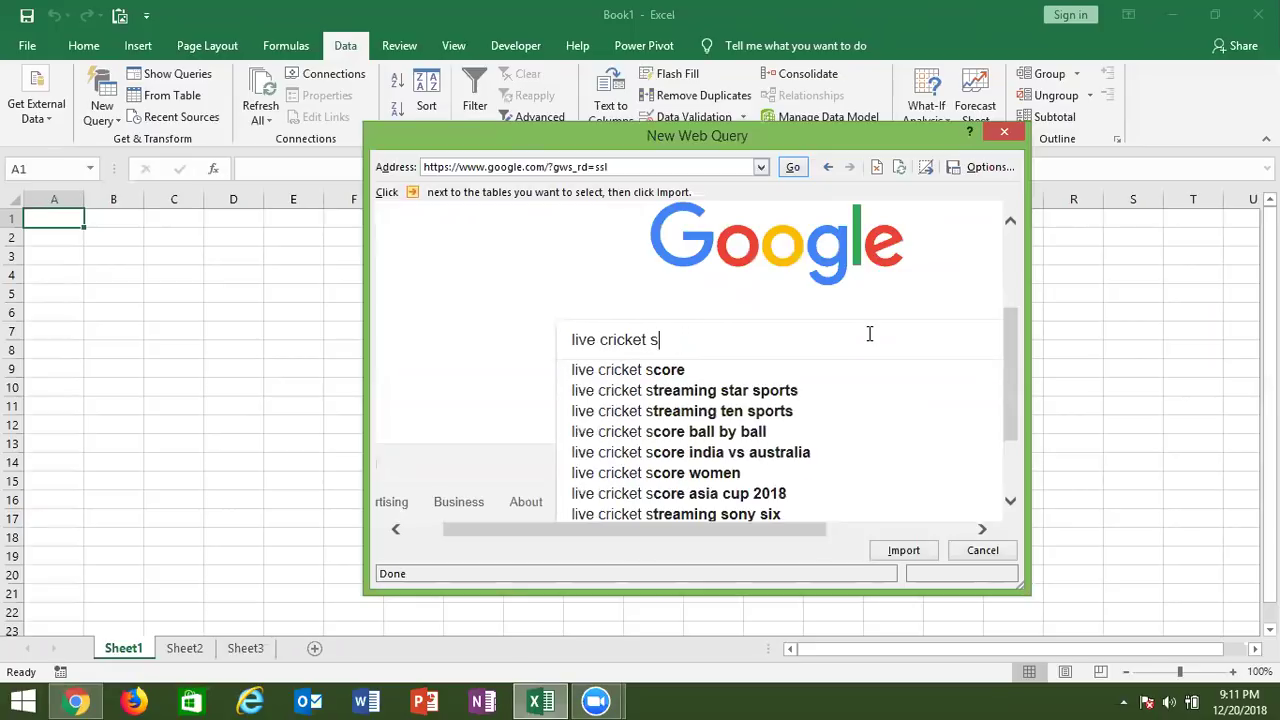
key("Down")
key("Return")
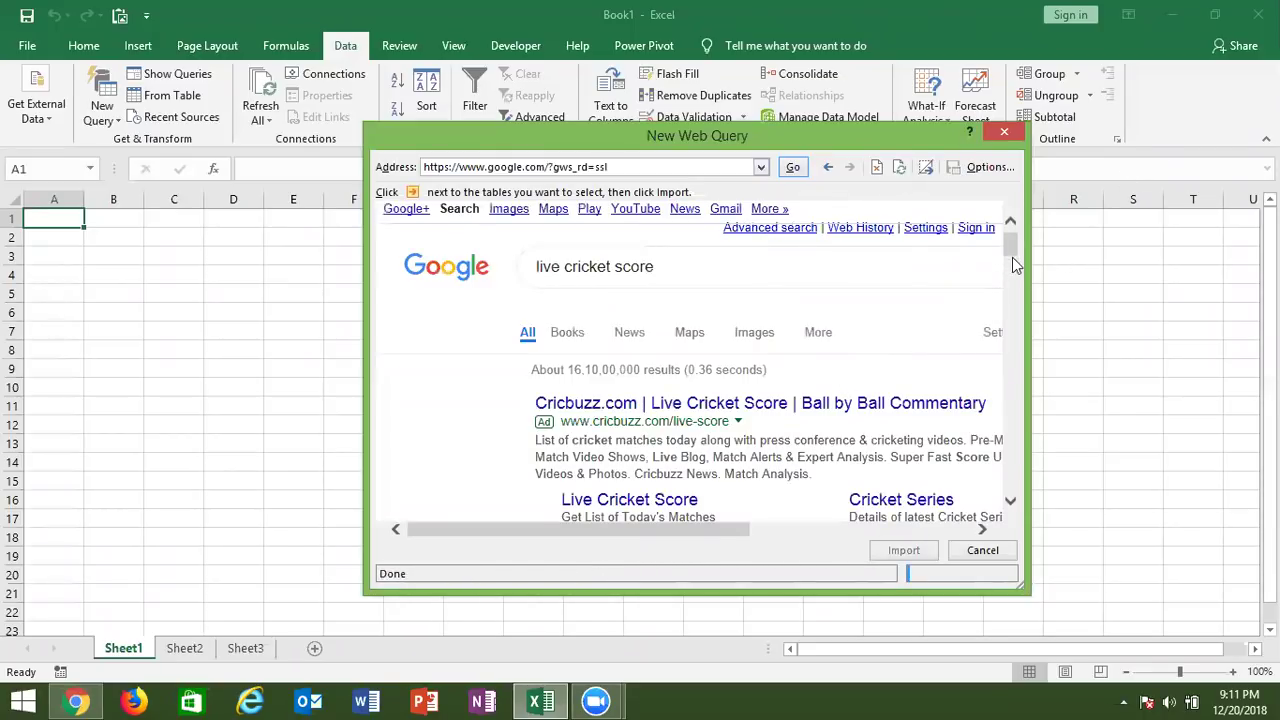
- Enlarge and reposition the web query window to show the search results
left_click_drag(1012, 260, 1010, 287)
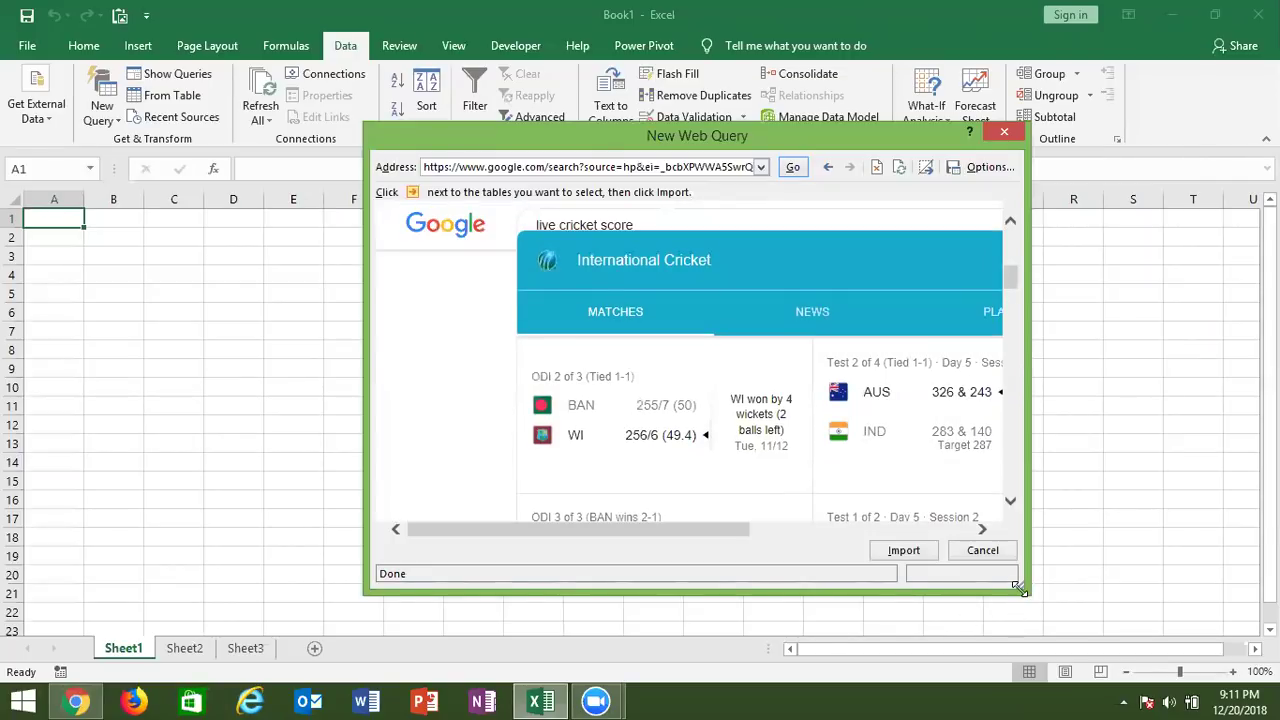
left_click_drag(1020, 590, 1124, 632)
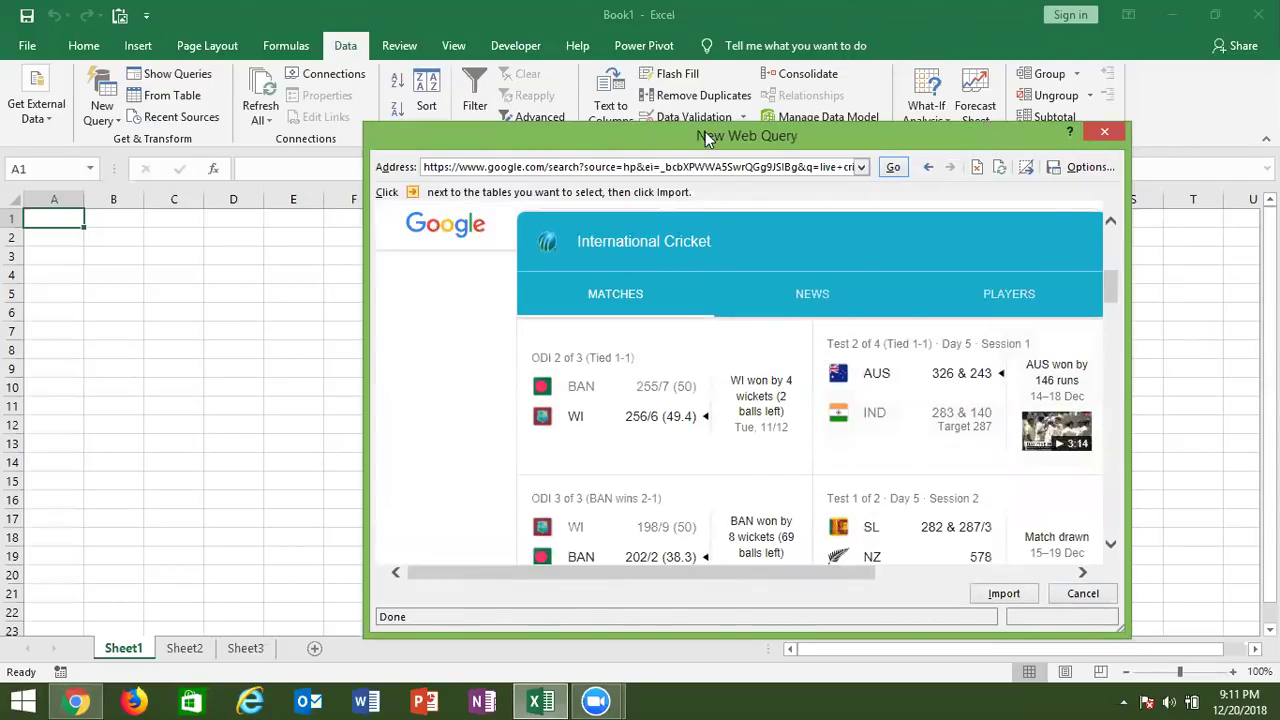
left_click_drag(699, 131, 398, 57)
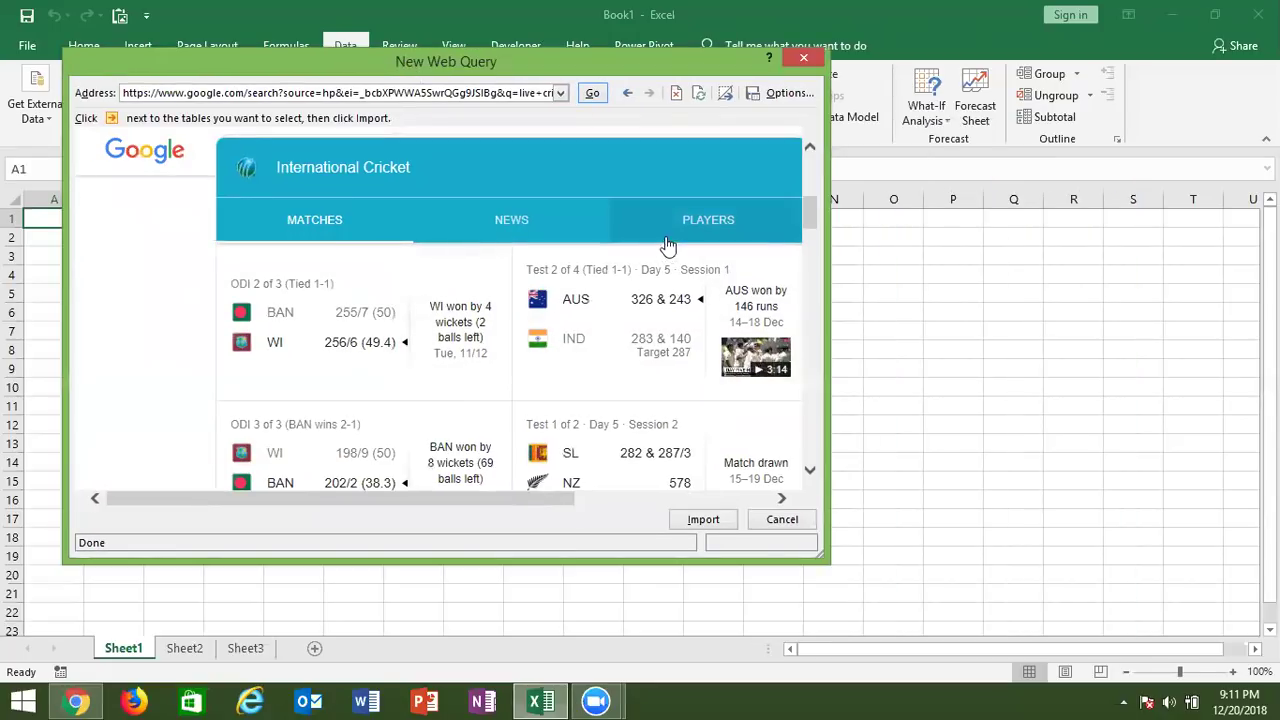
mouse_move(808, 214)
left_mouse_down()
mouse_move(808, 183)
mouse_move(800, 273)
left_mouse_up()
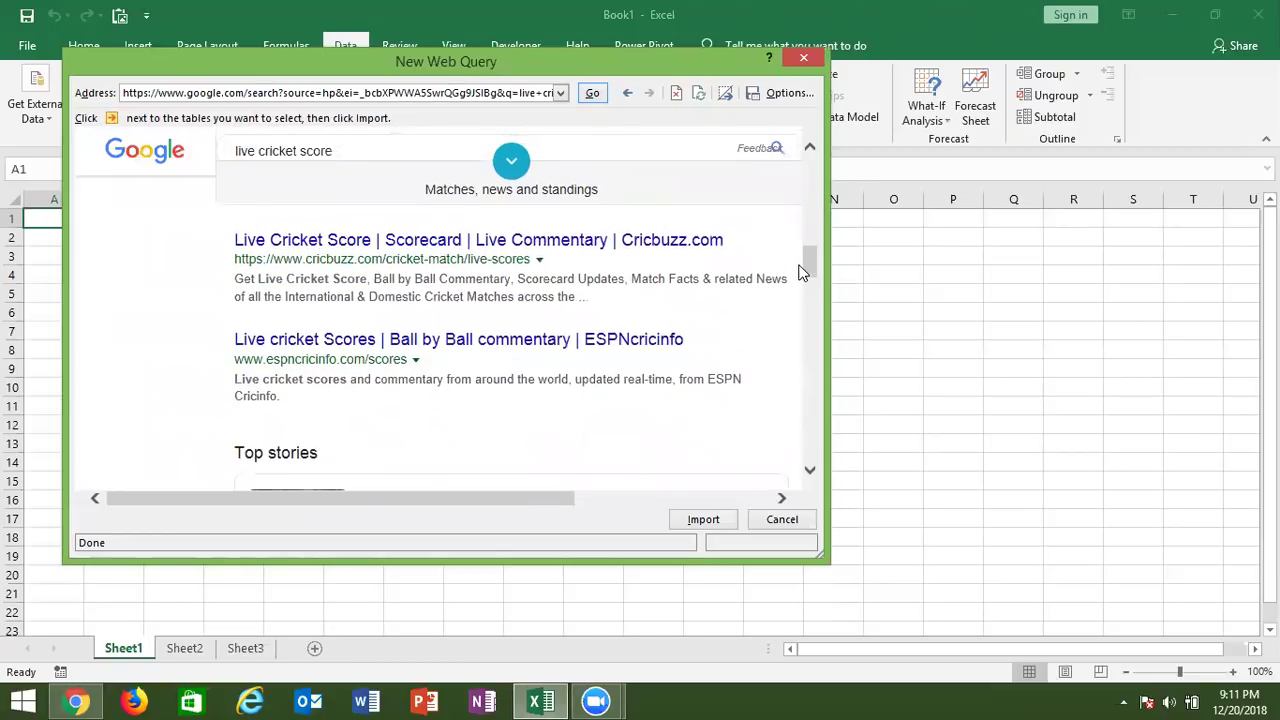
- Open the ESPNcricinfo live scores result, browse its scores, and import the page
left_click(521, 343)
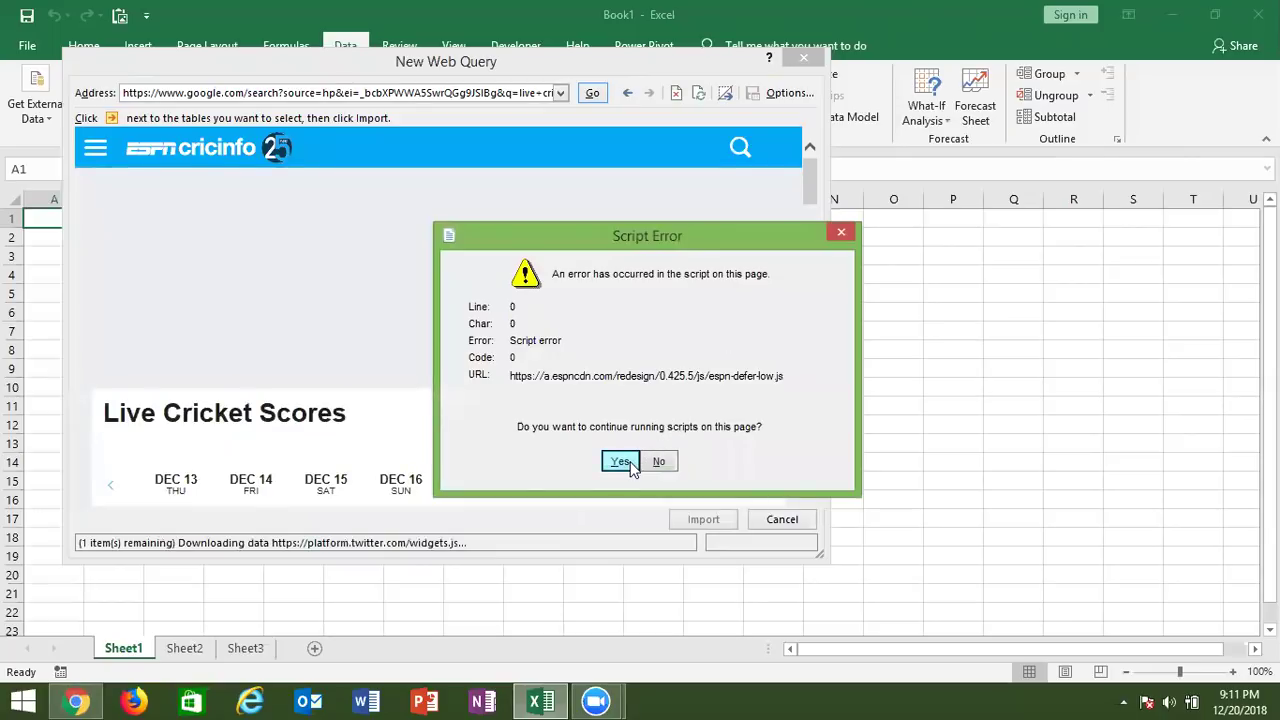
left_click(622, 461)
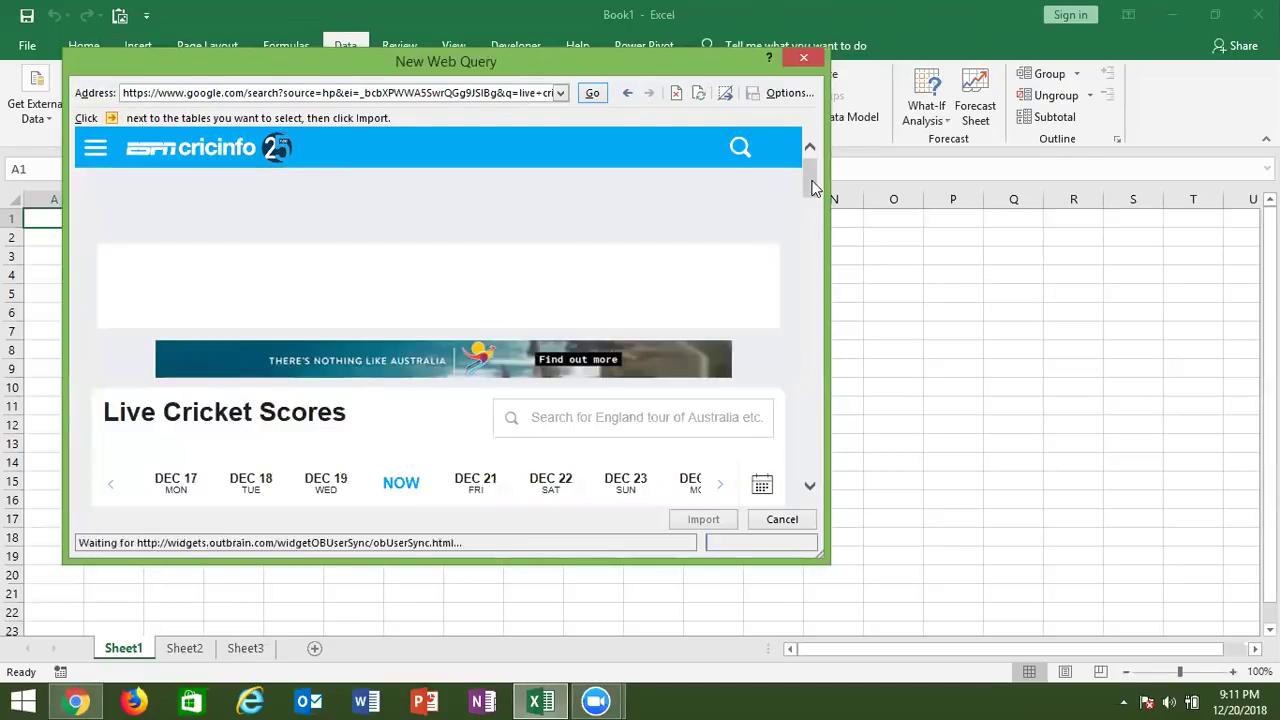
scroll(812, 192, "down", 2)
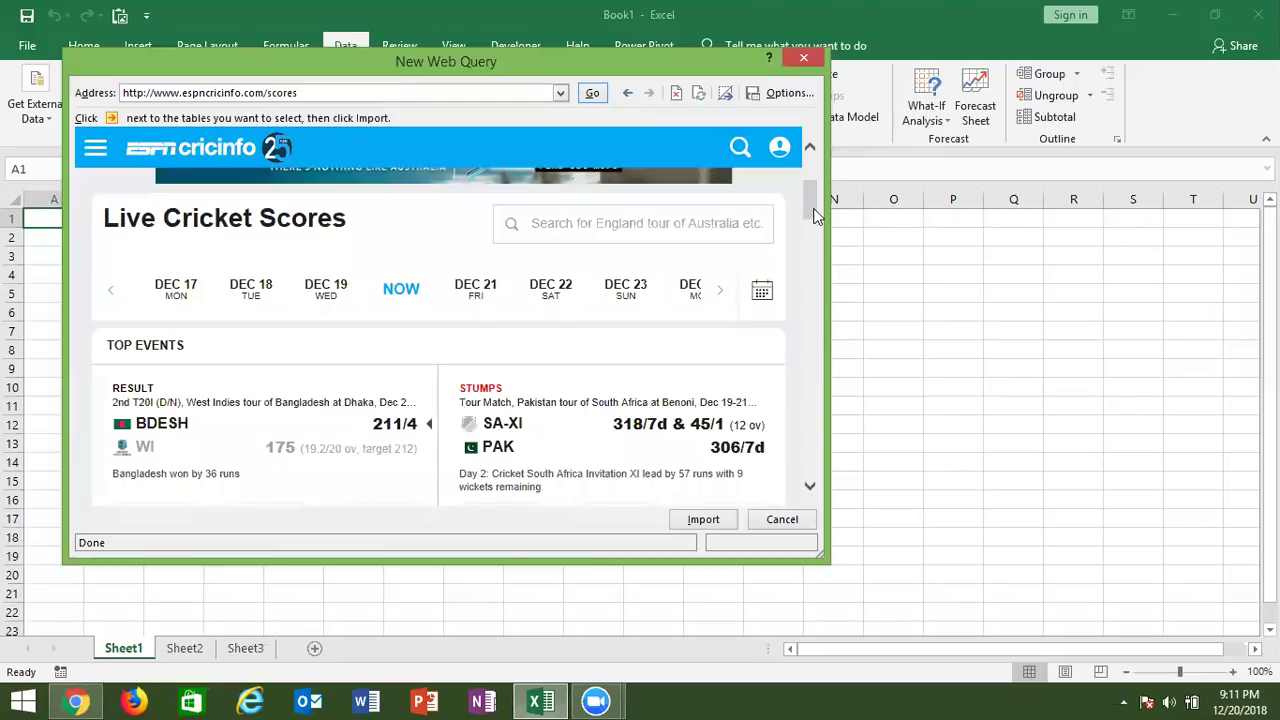
left_click_drag(813, 208, 783, 337)
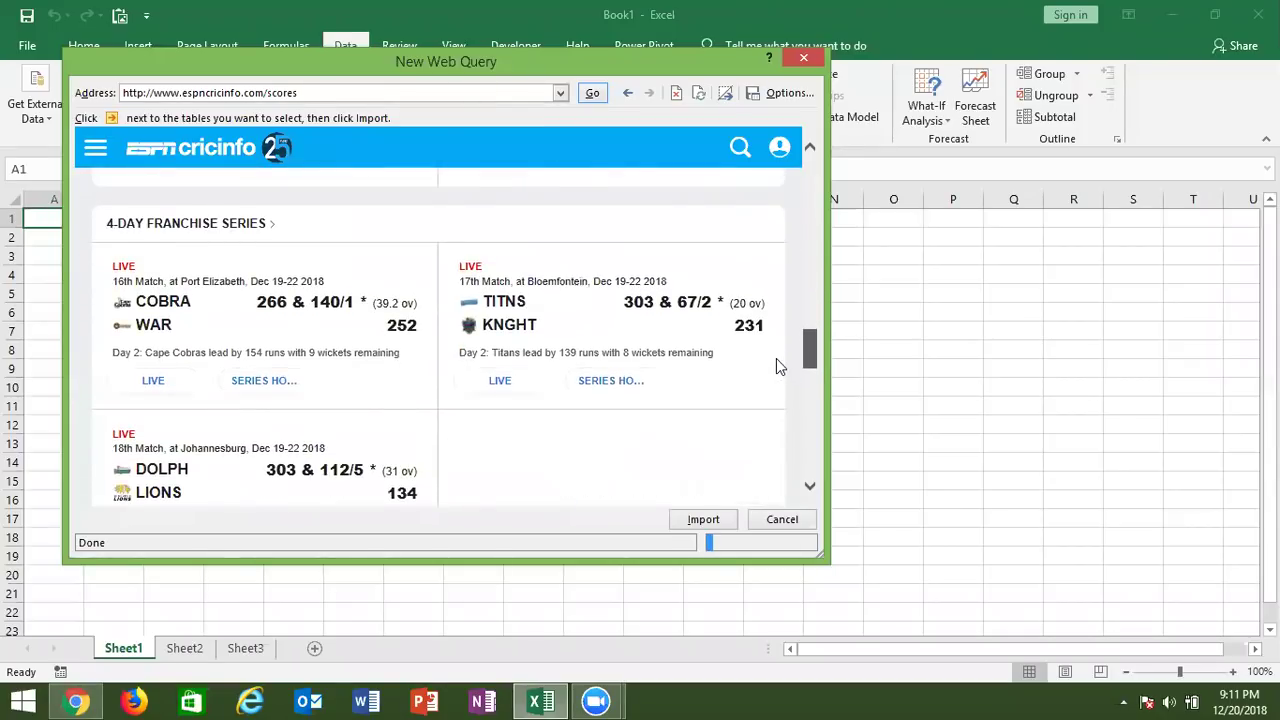
mouse_move(783, 337)
left_mouse_down()
mouse_move(753, 474)
mouse_move(775, 264)
left_mouse_up()
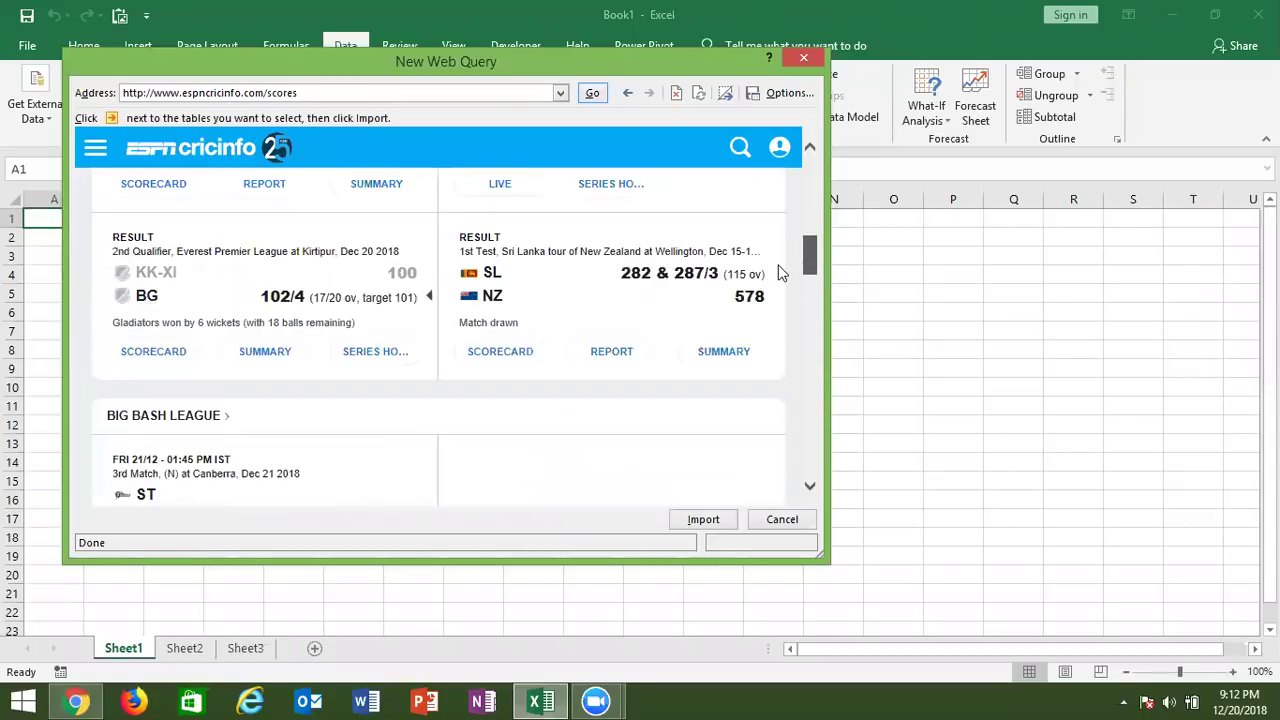
left_click(700, 520)
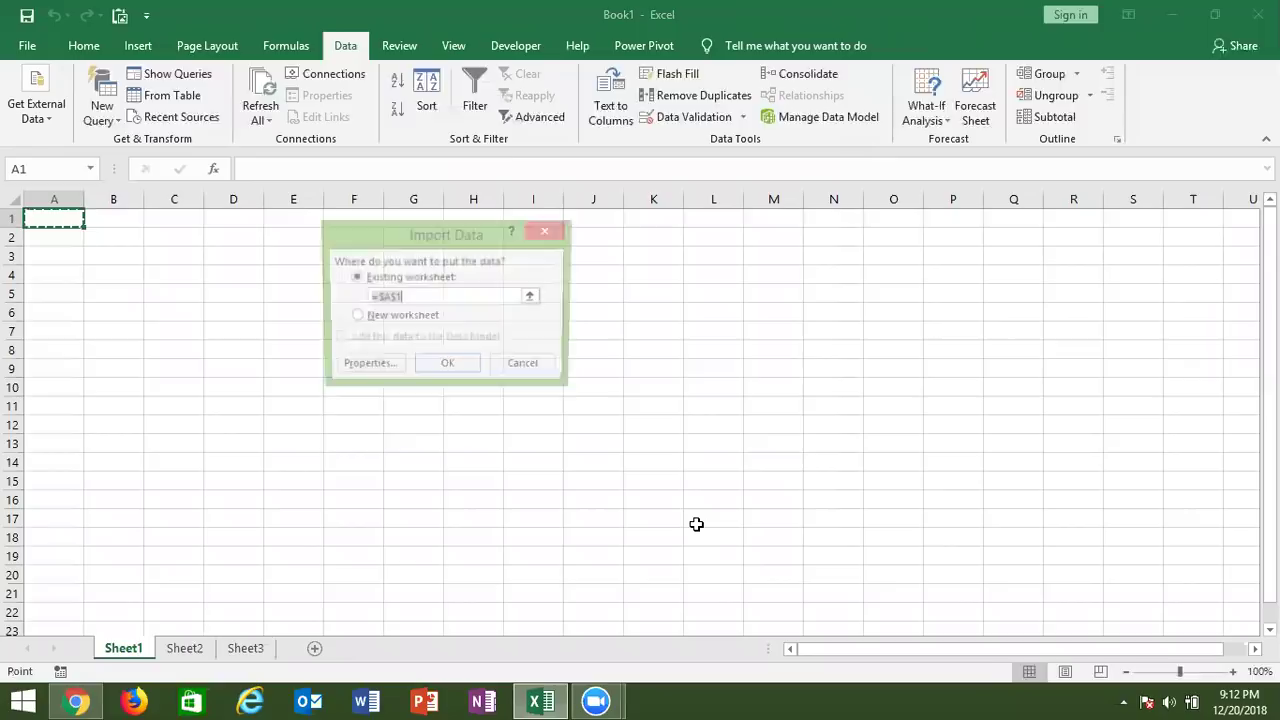
- Place the ESPNcricinfo data at existing-worksheet cell $A$1 and scroll through the ~280 rows
left_click(440, 367)
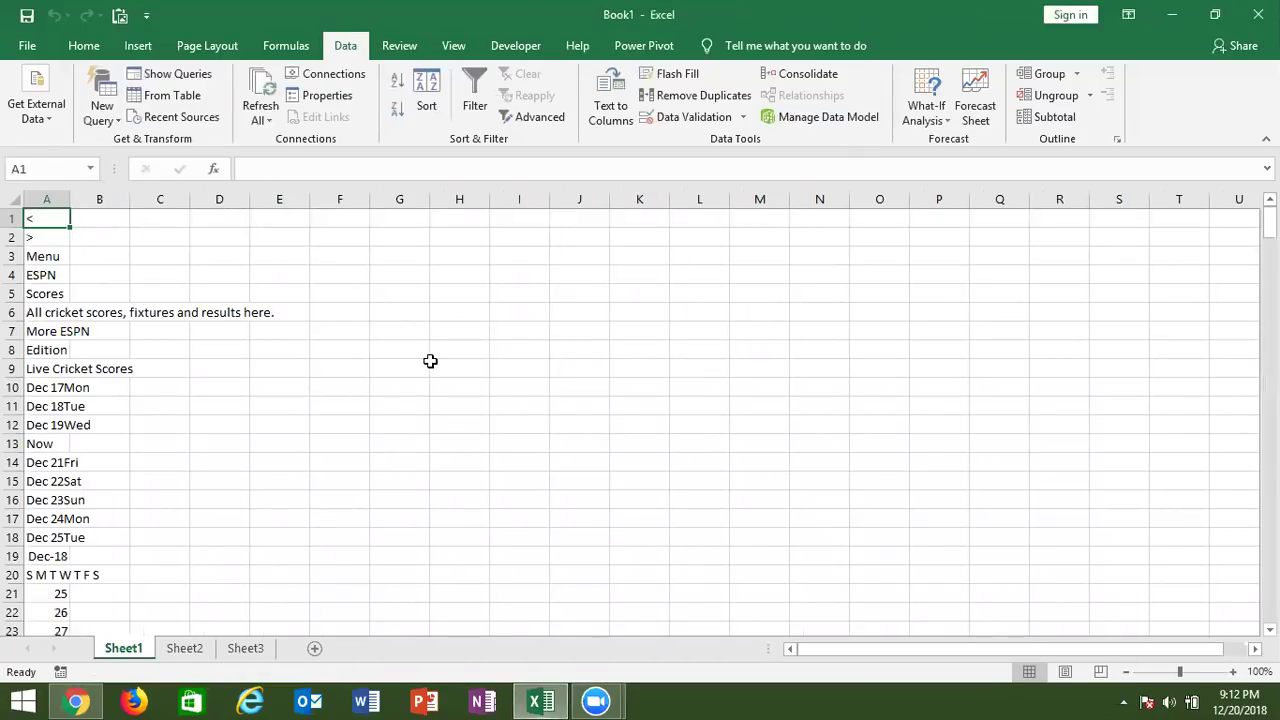
left_click_drag(1270, 222, 1244, 357)
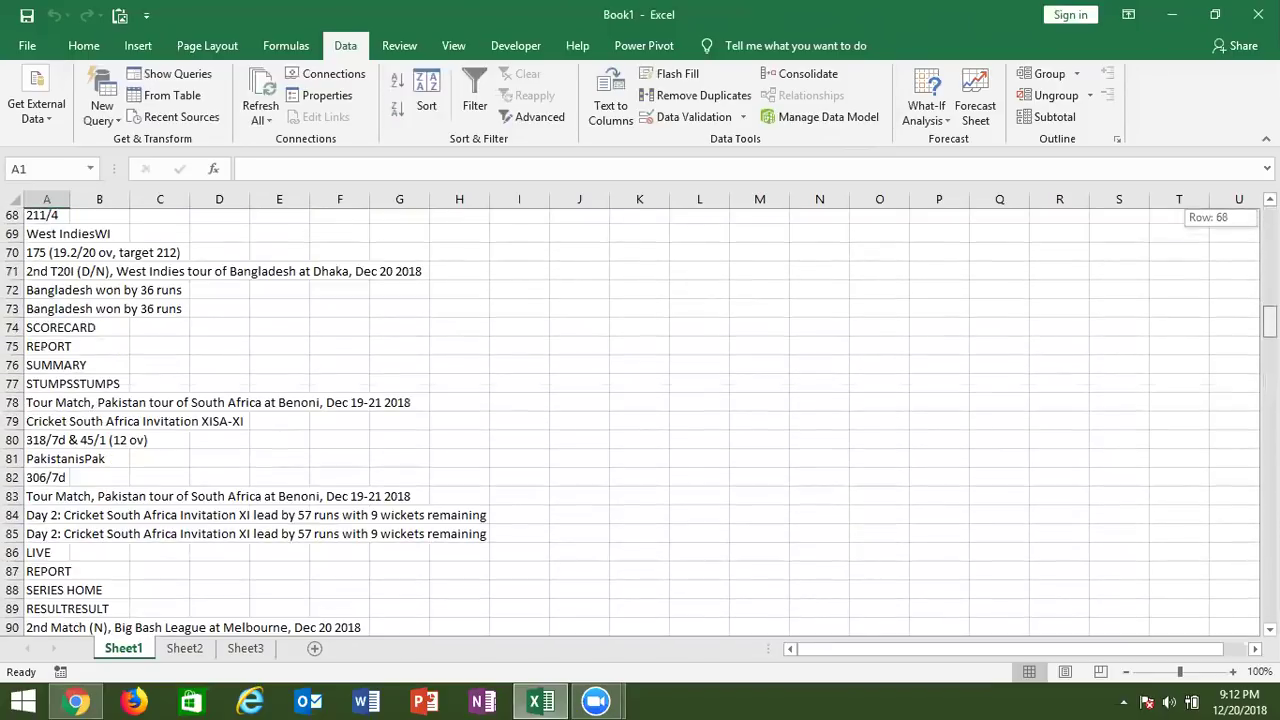
mouse_move(1244, 357)
left_mouse_down()
mouse_move(1192, 505)
mouse_move(1136, 604)
mouse_move(1157, 571)
mouse_move(1146, 612)
left_mouse_up()
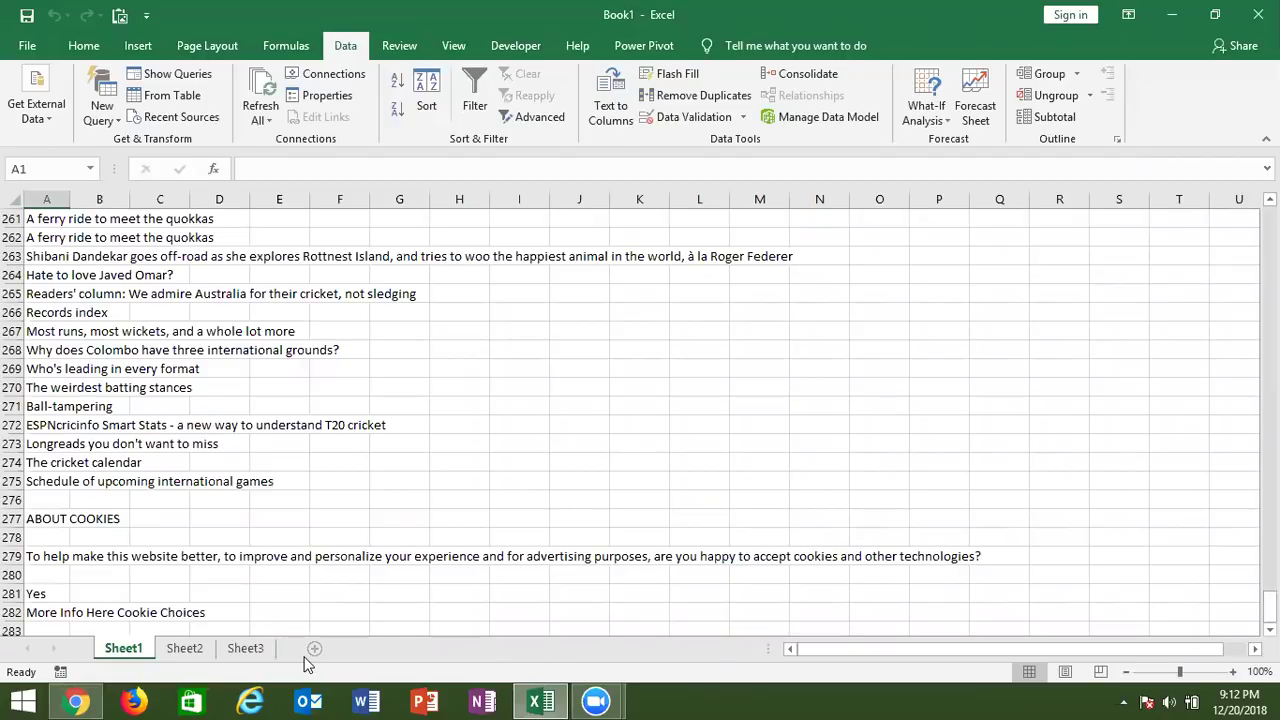
- On empty Sheet2, start a From Web query and allow the Yahoo page's scripts
left_click(180, 649)
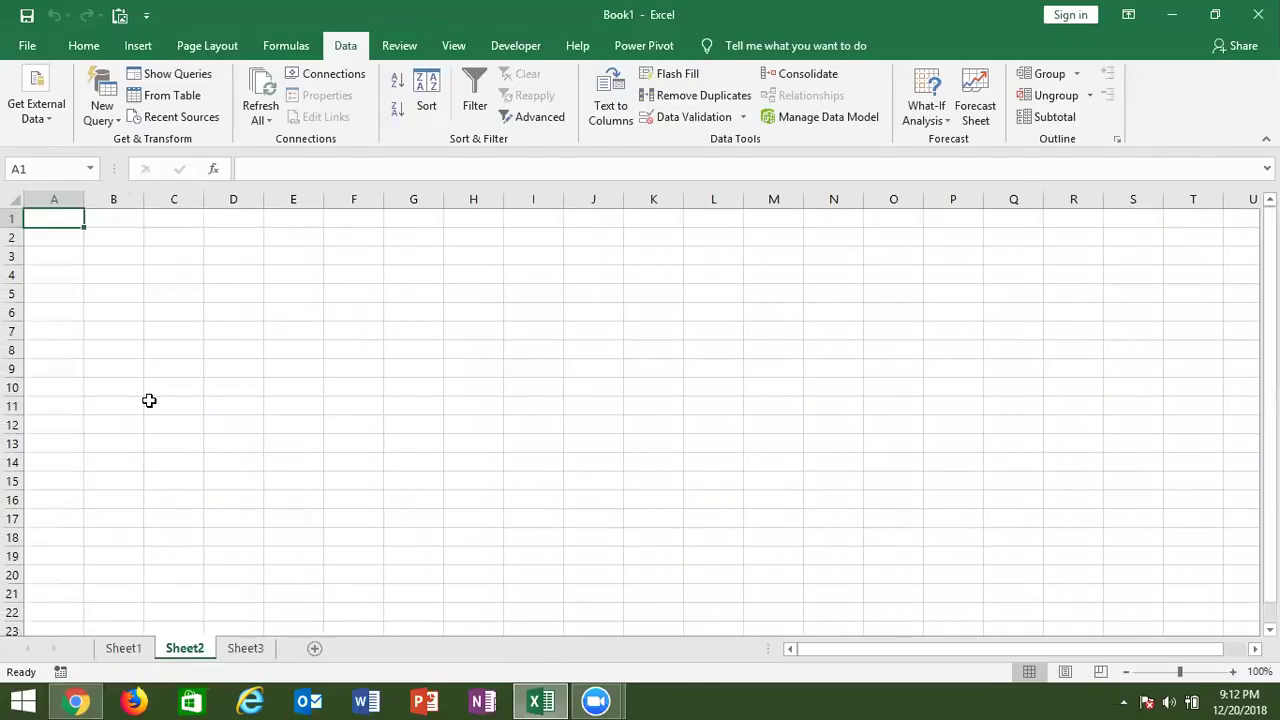
left_click(140, 48)
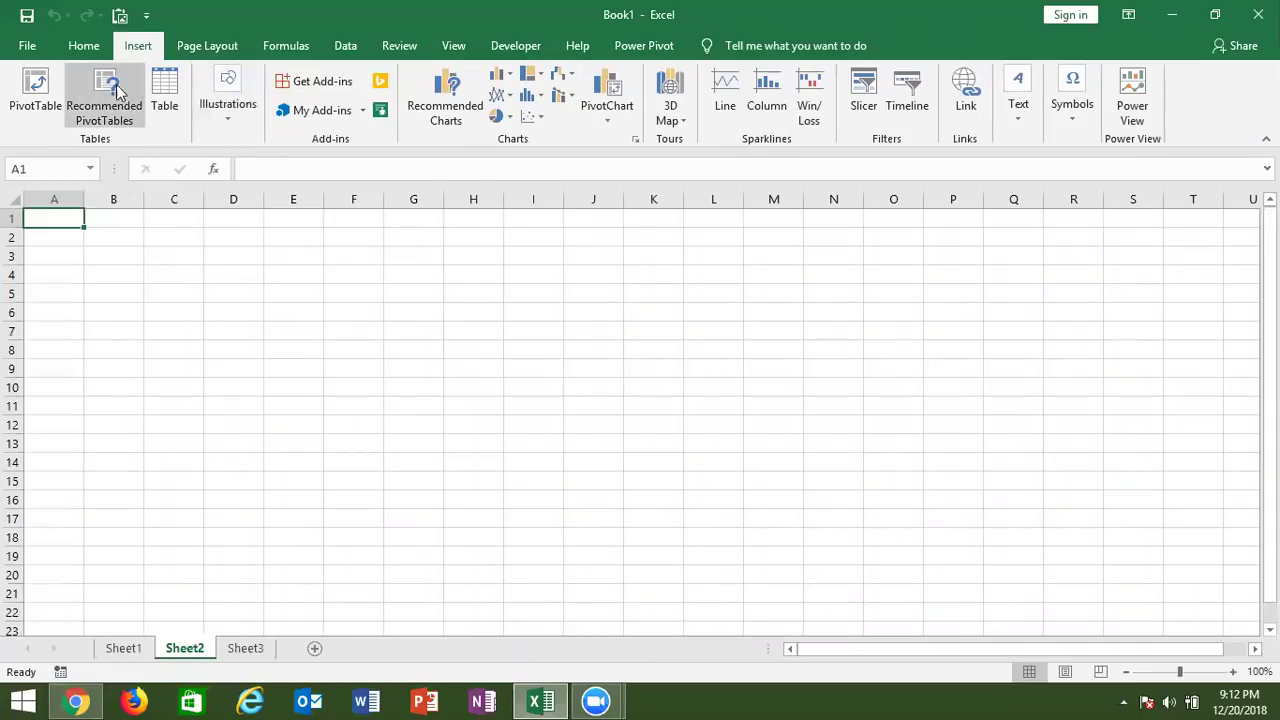
left_click(209, 48)
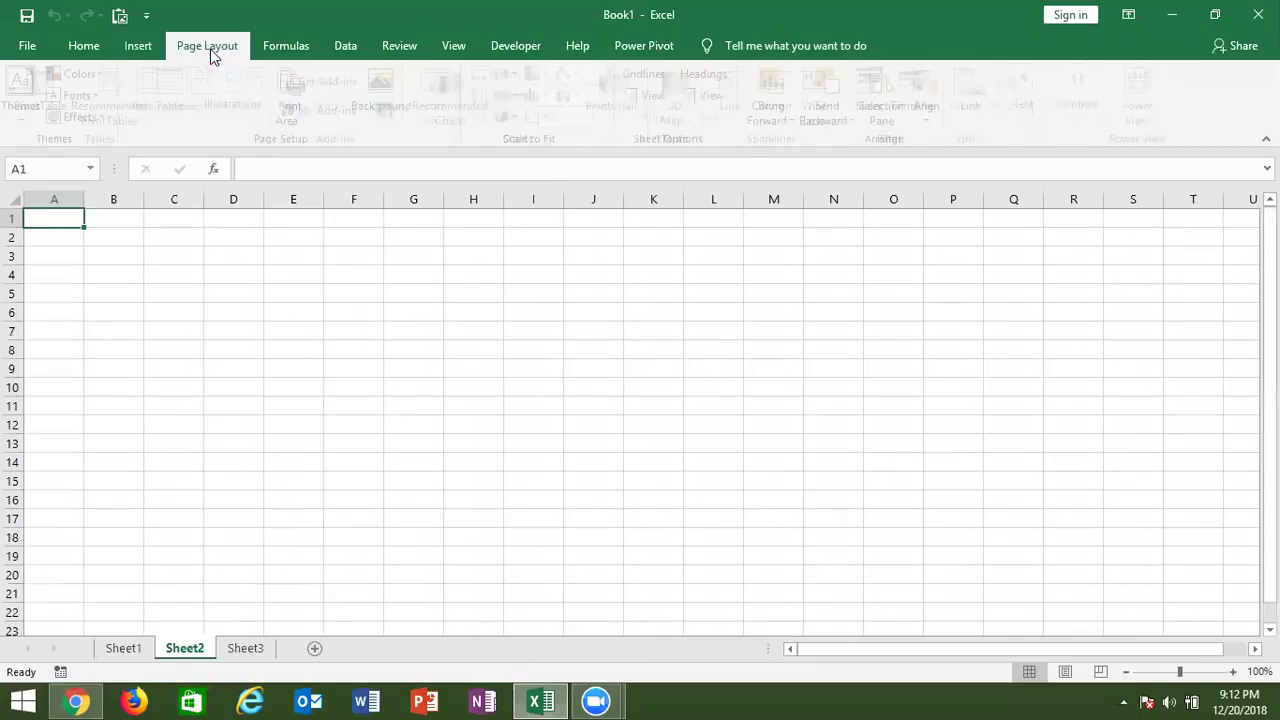
left_click(262, 46)
left_click(362, 44)
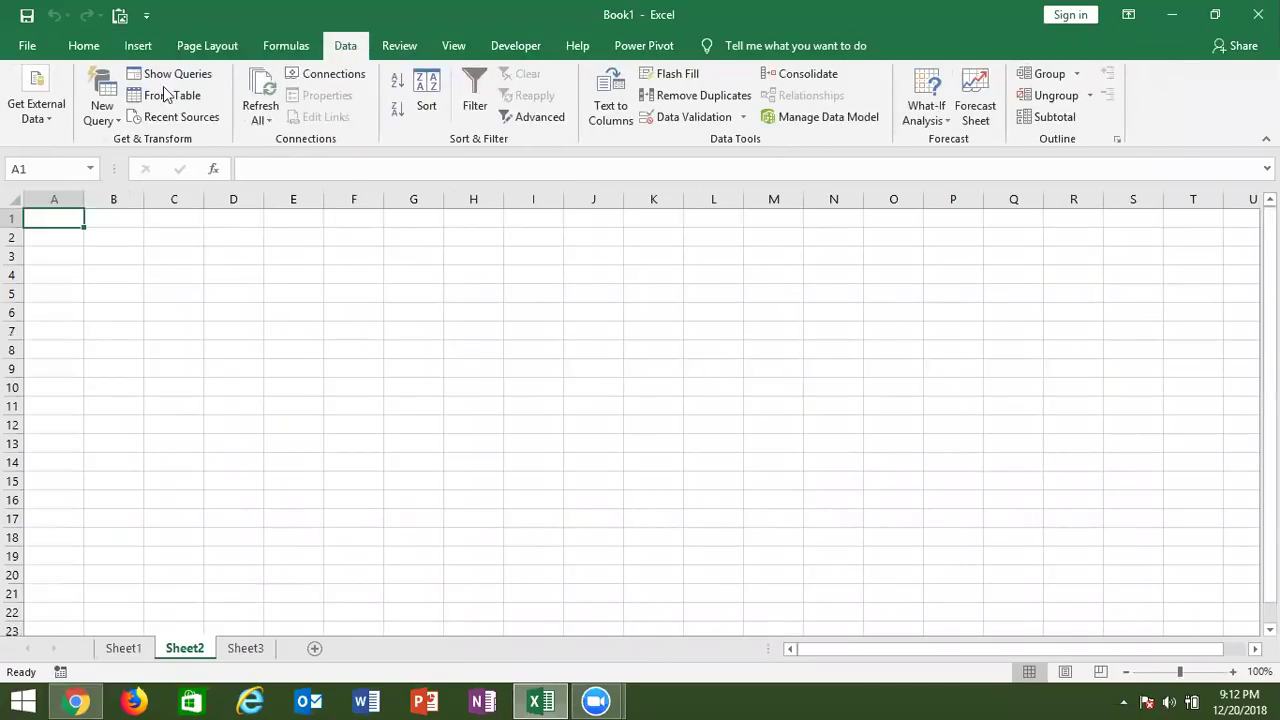
left_click(42, 108)
left_click(62, 196)
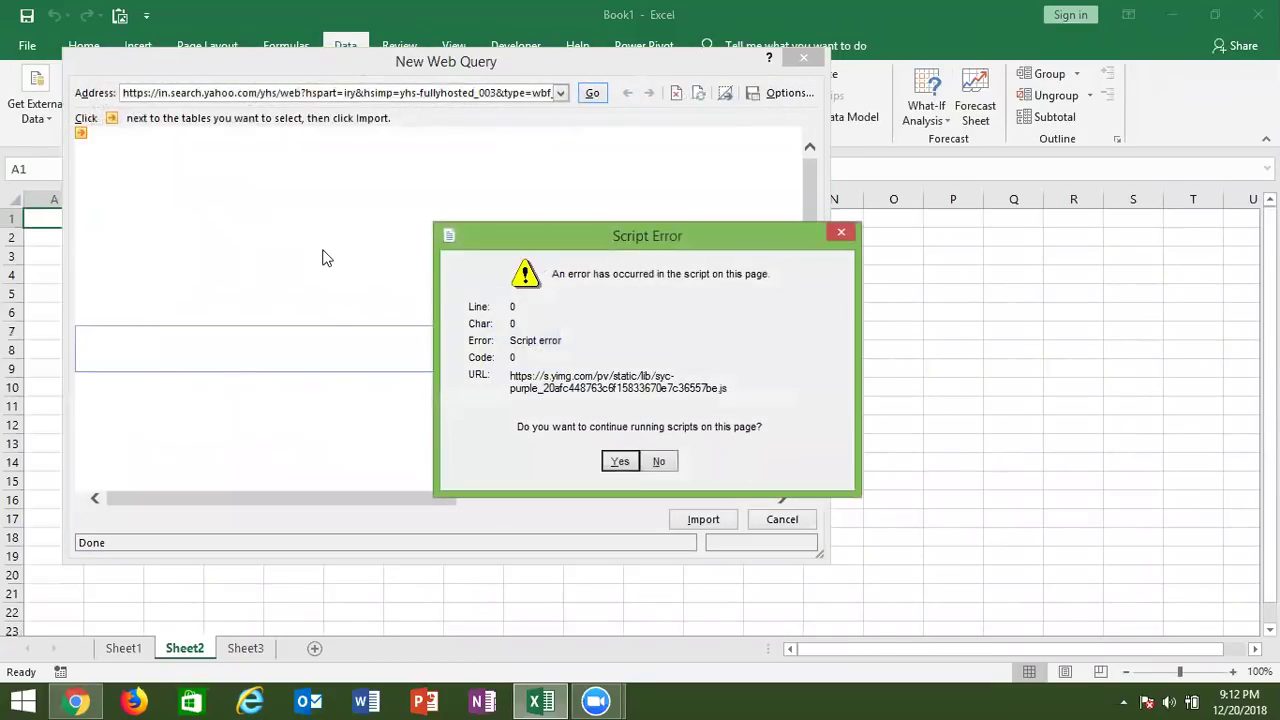
left_click(622, 471)
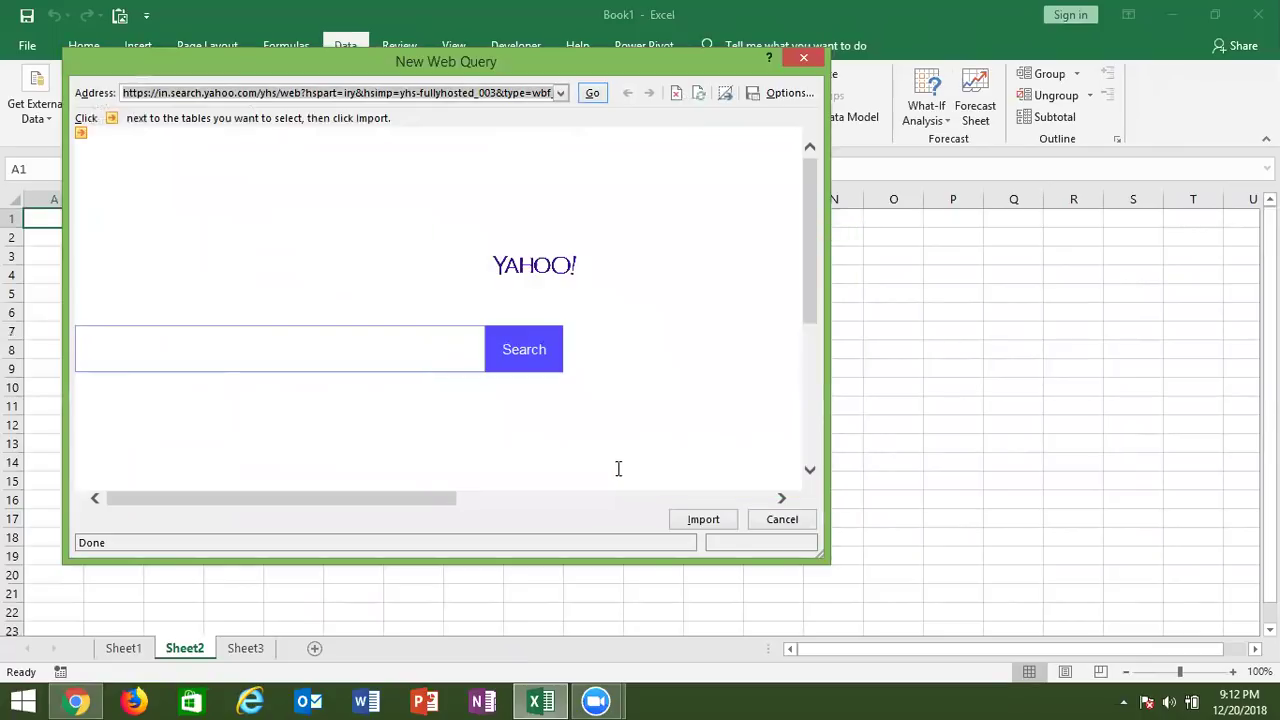
- Go to Google in the web query and search for 'finance'
type("goog")
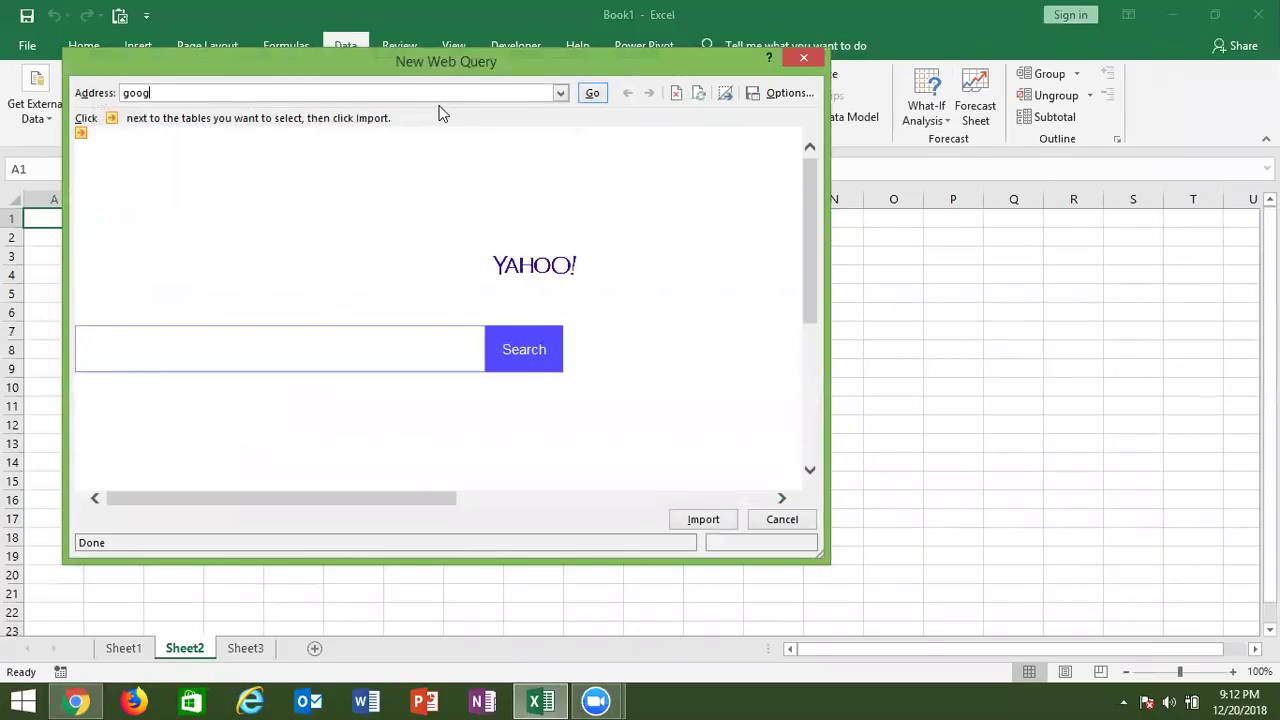
type("le.com/?gws_rd=ssl")
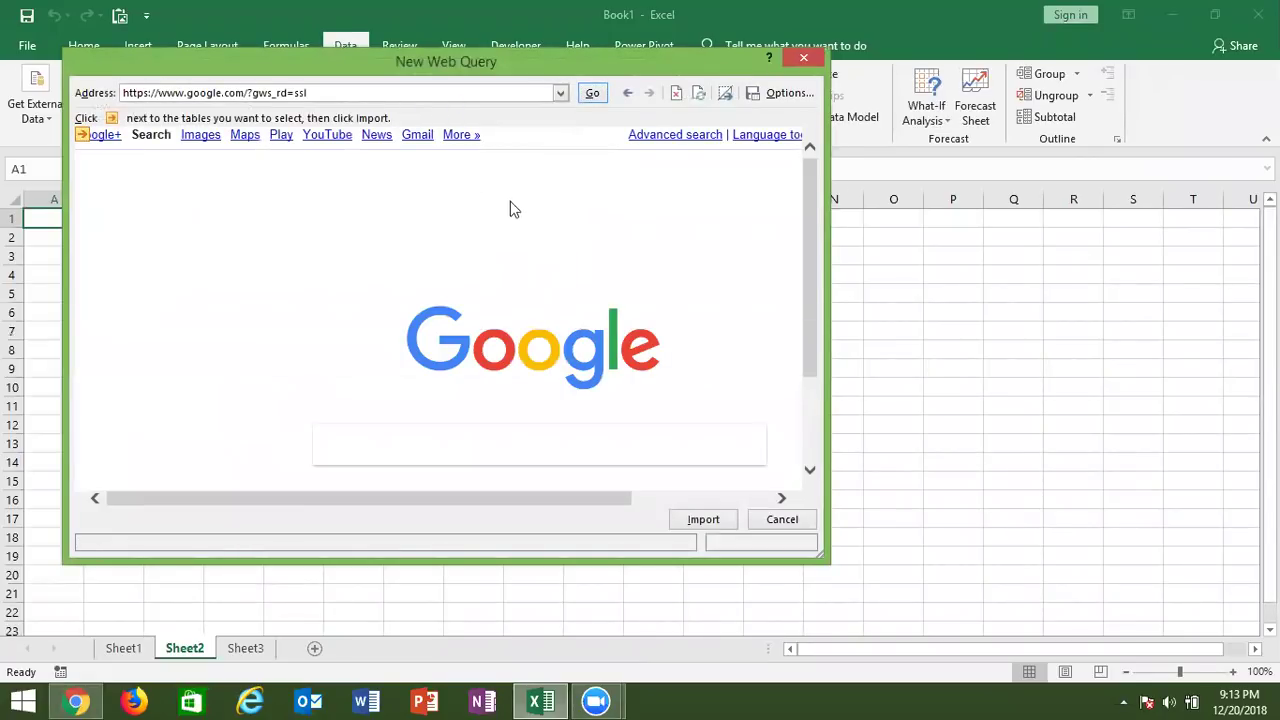
left_click_drag(806, 329, 803, 363)
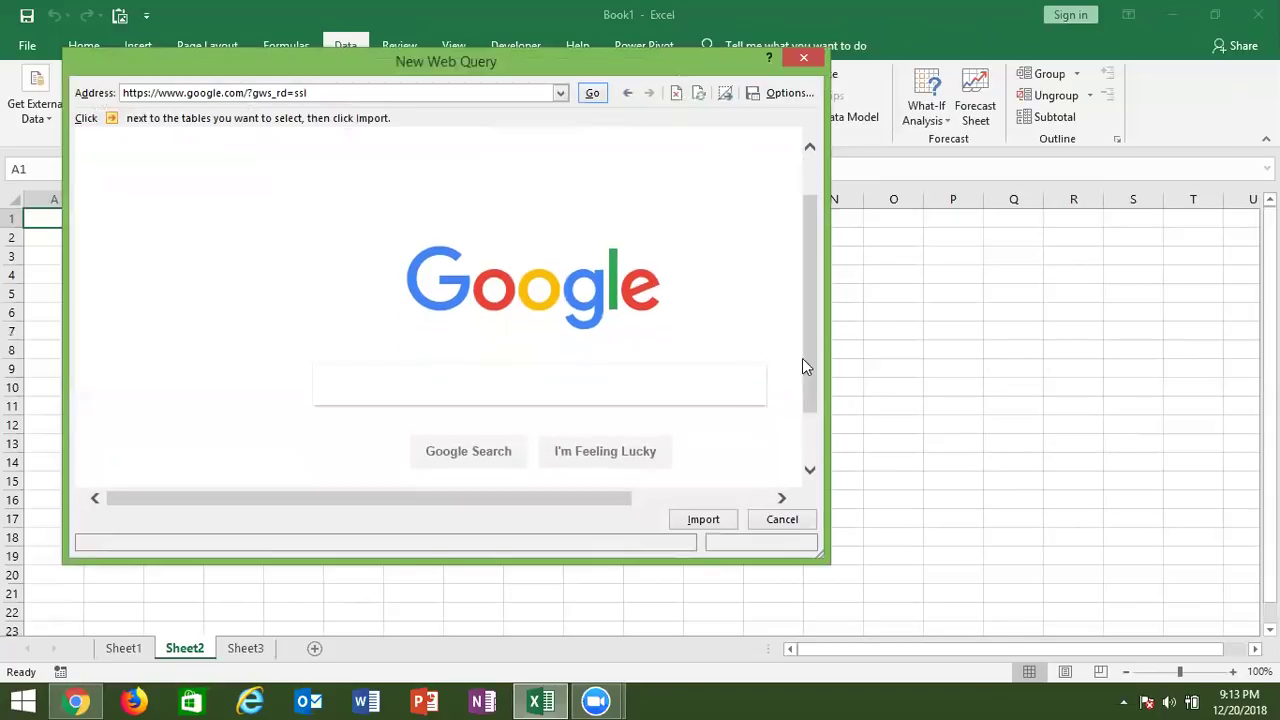
type("finace")
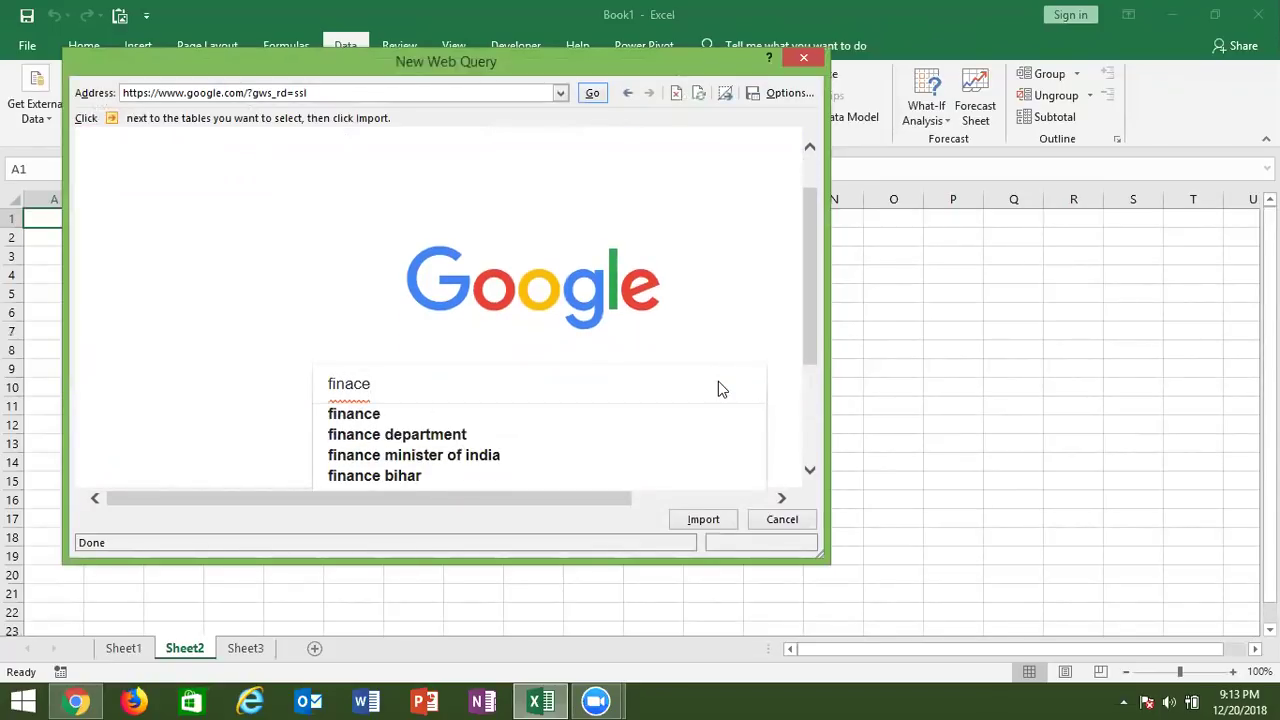
key("Down")
key("Return")
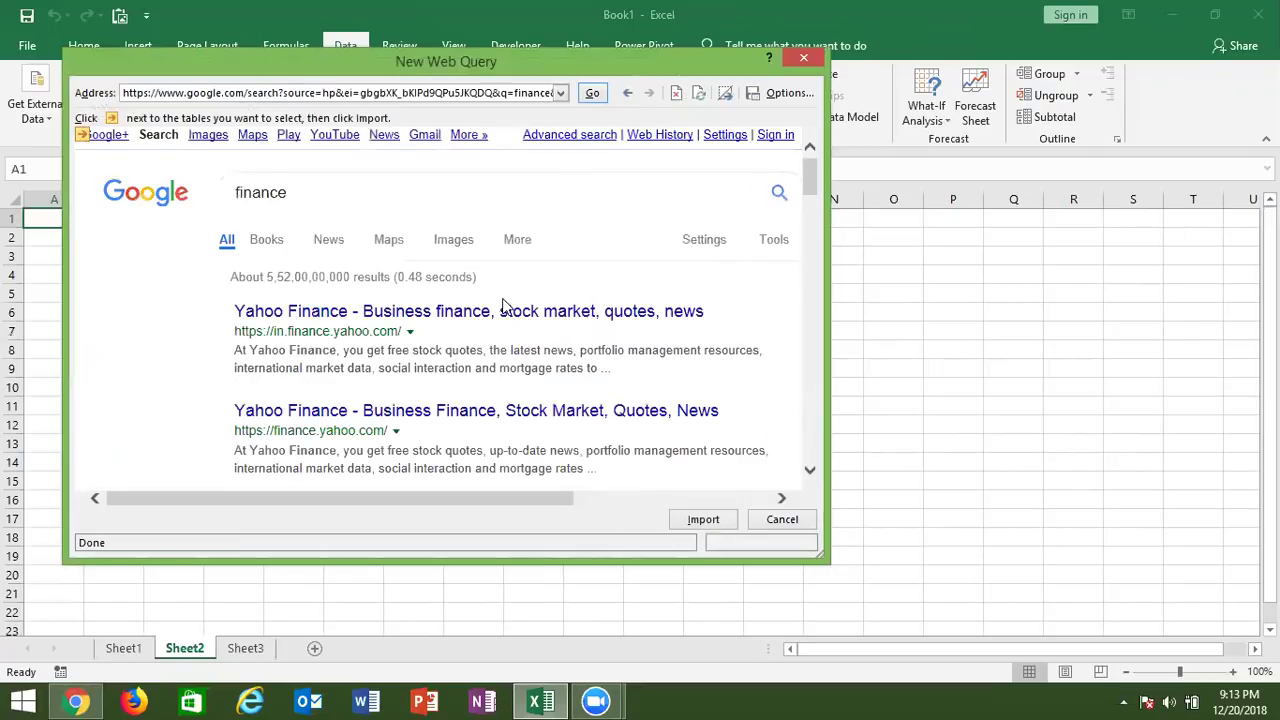
- Open the Yahoo Finance result, clear its script errors, then close without importing
left_click(503, 316)
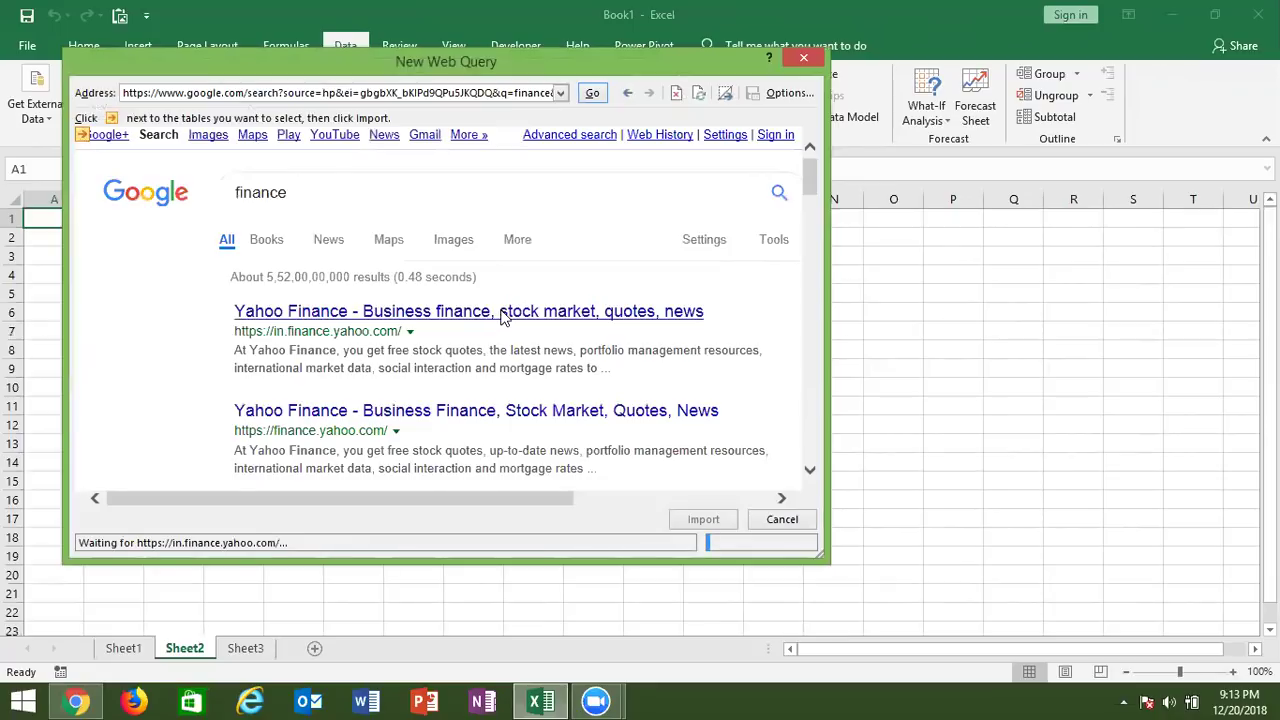
left_click(626, 462)
left_click(622, 461)
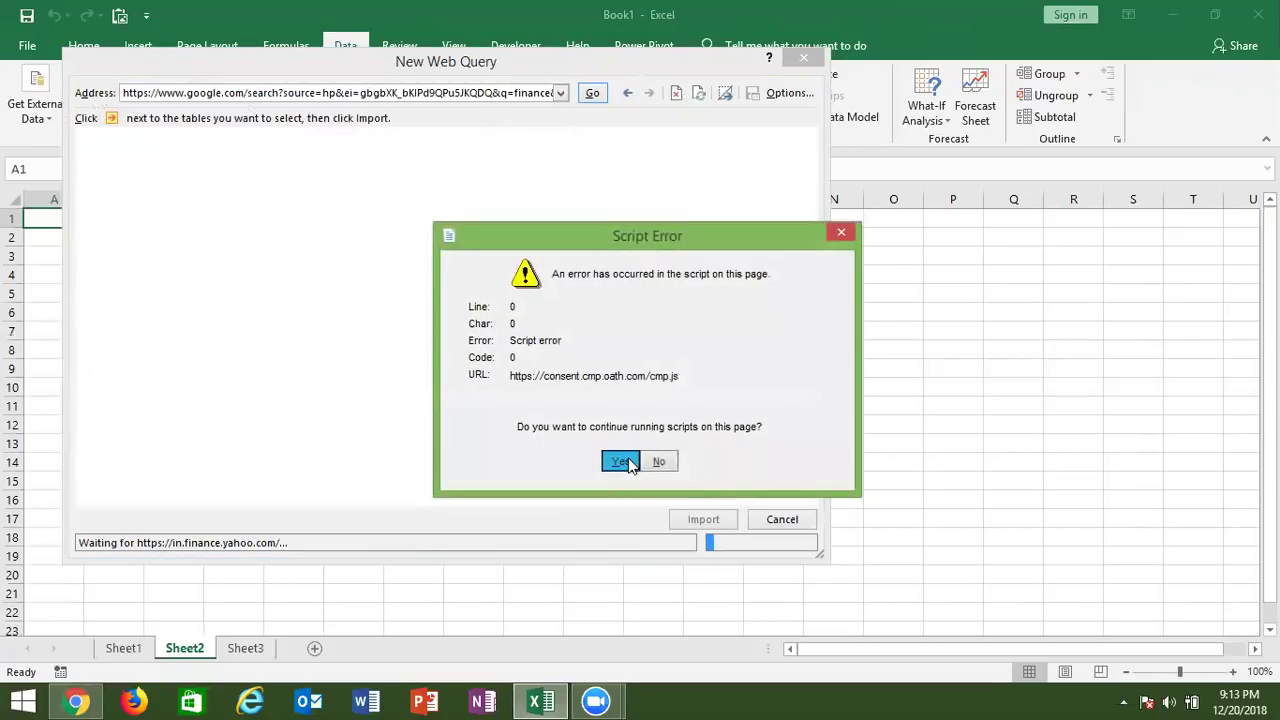
left_click(626, 462)
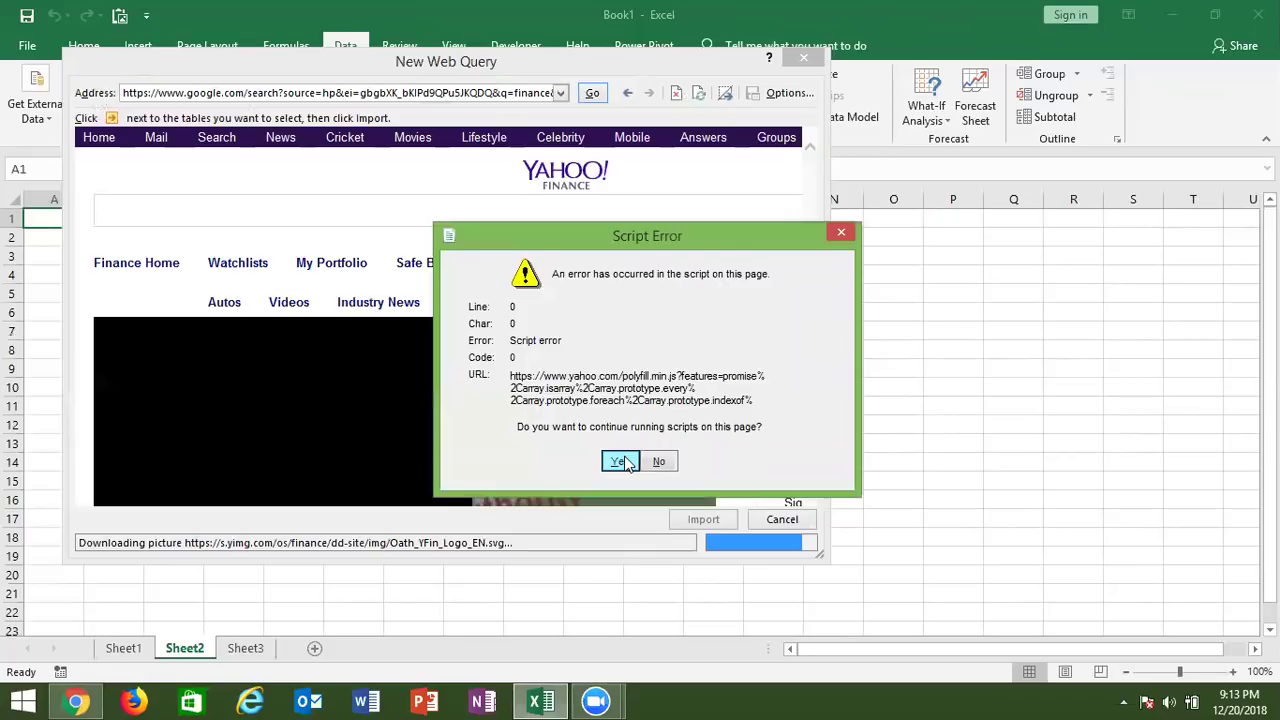
left_click(624, 457)
left_click(624, 456)
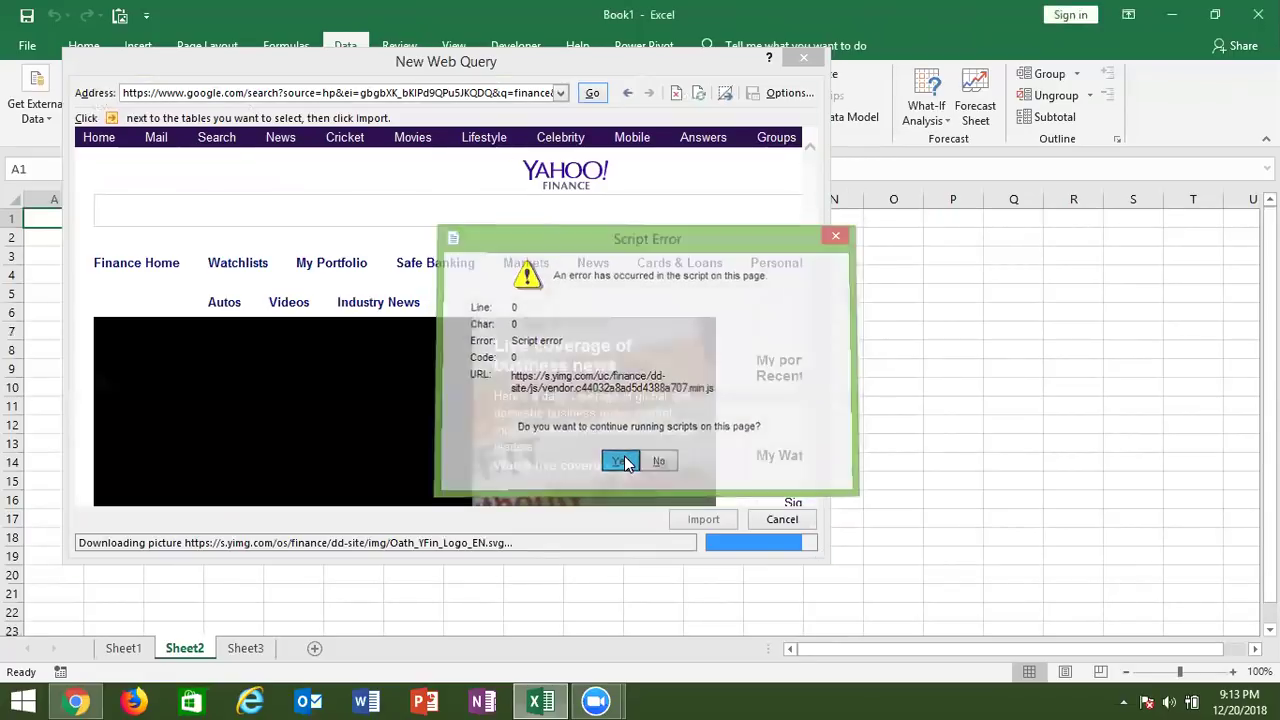
left_click(624, 460)
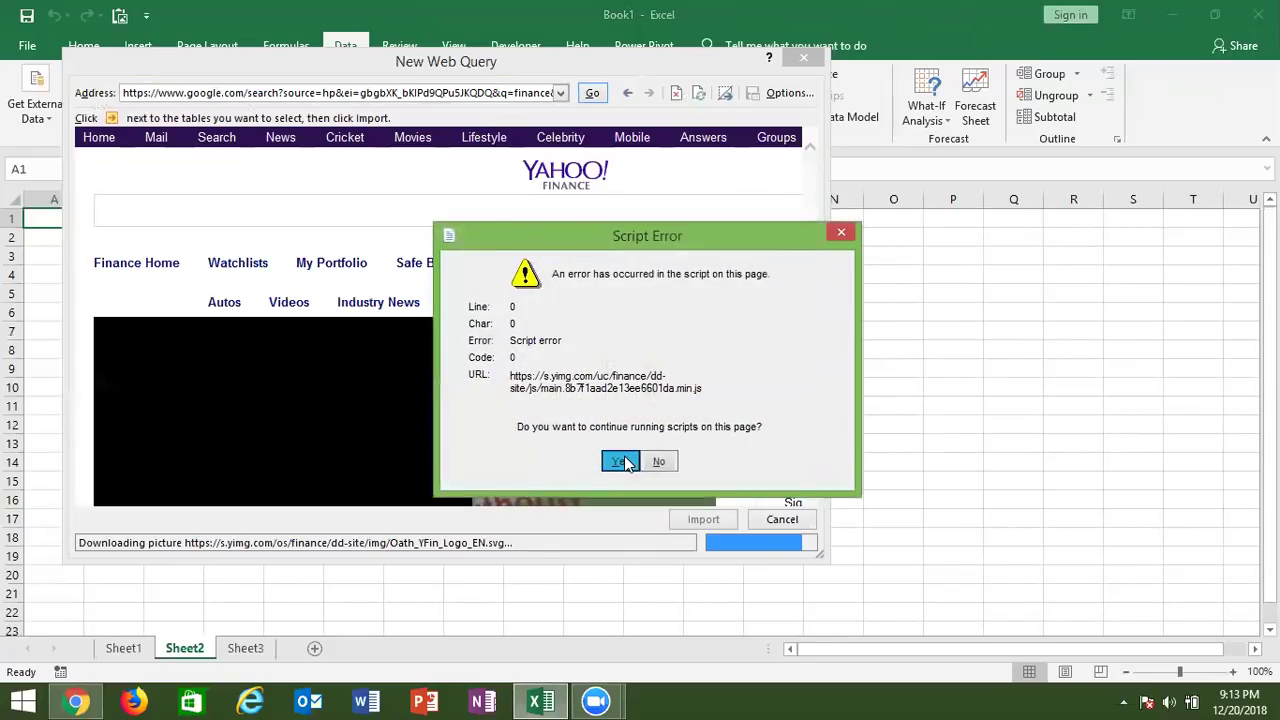
left_click(624, 460)
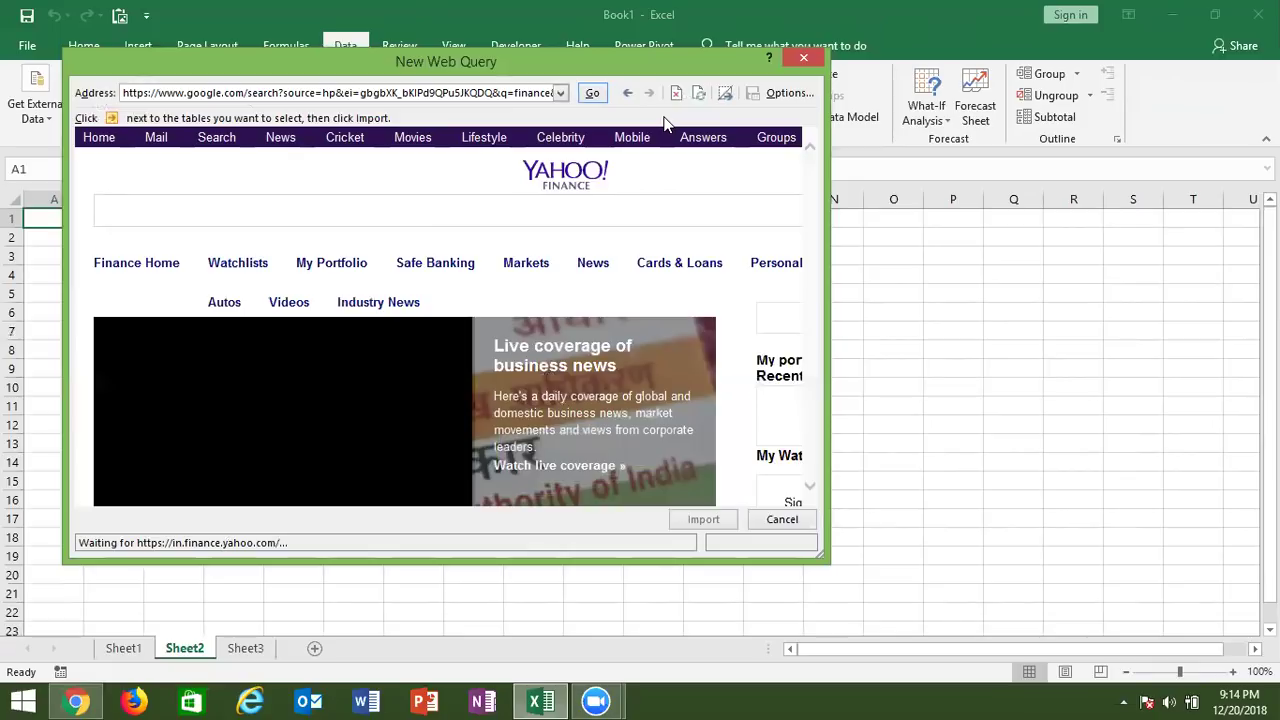
left_click(803, 57)
left_click(245, 198)
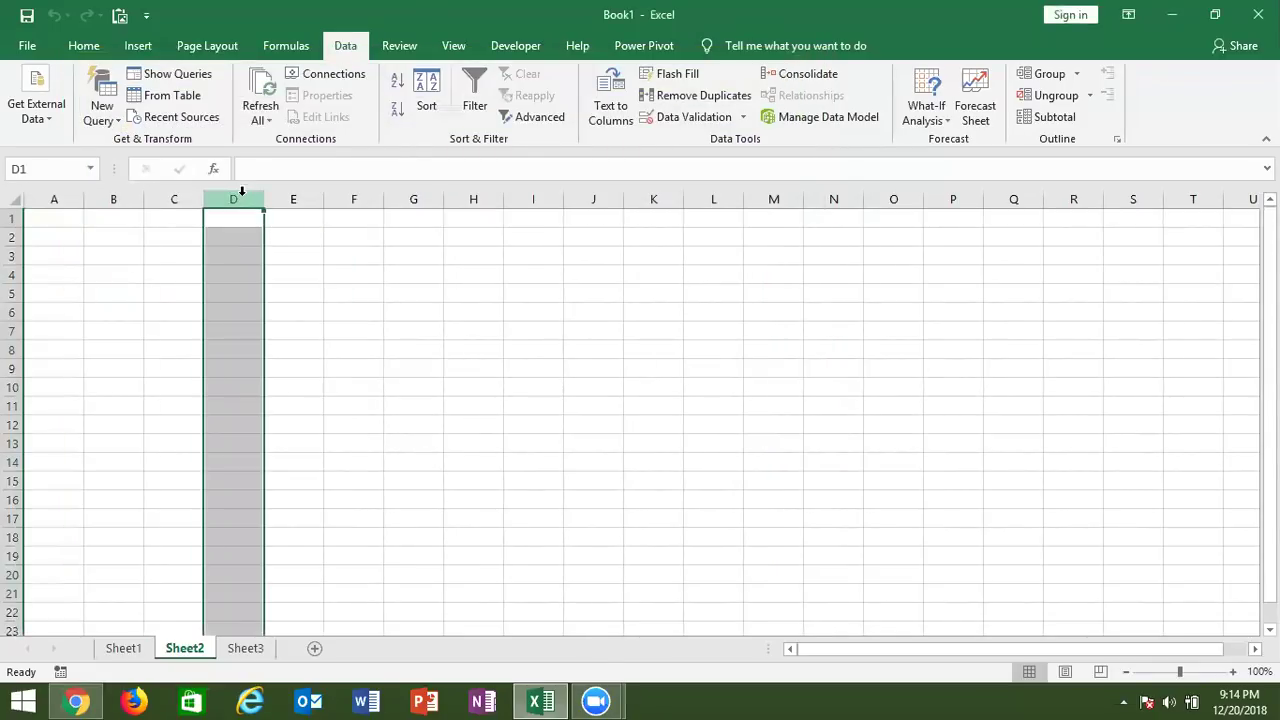
left_click(94, 220)
left_click(41, 118)
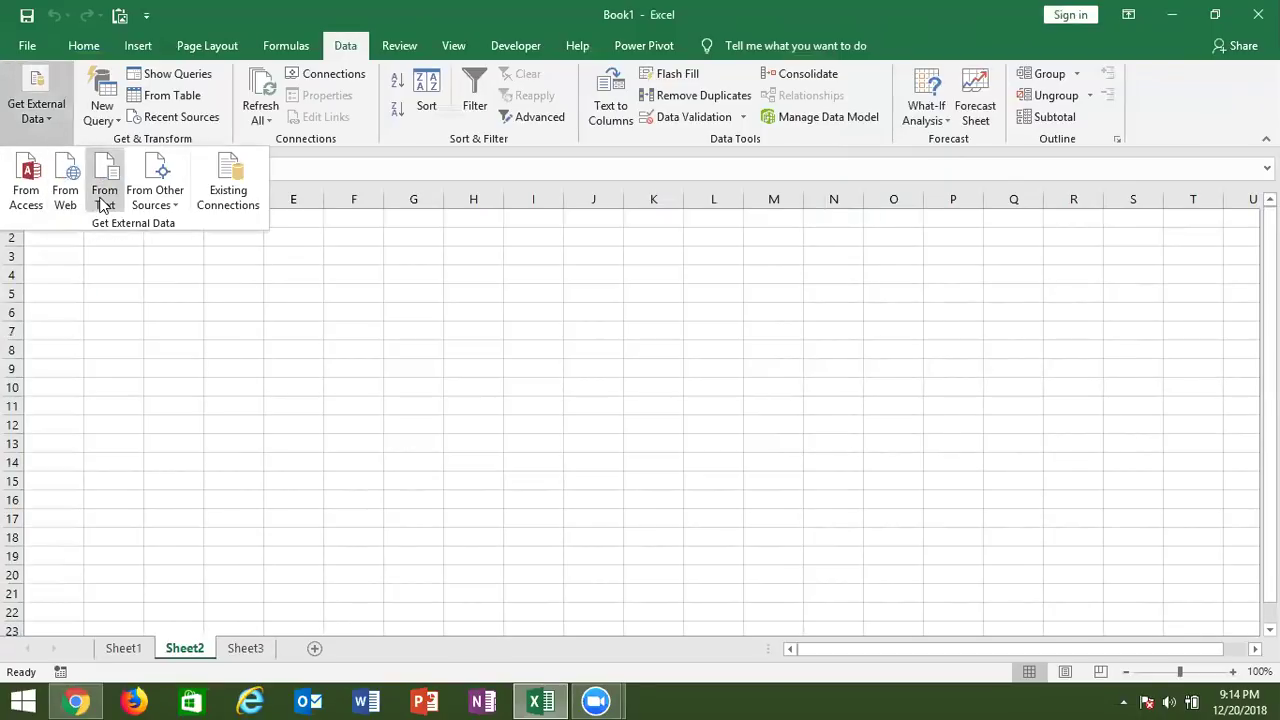
left_click(103, 195)
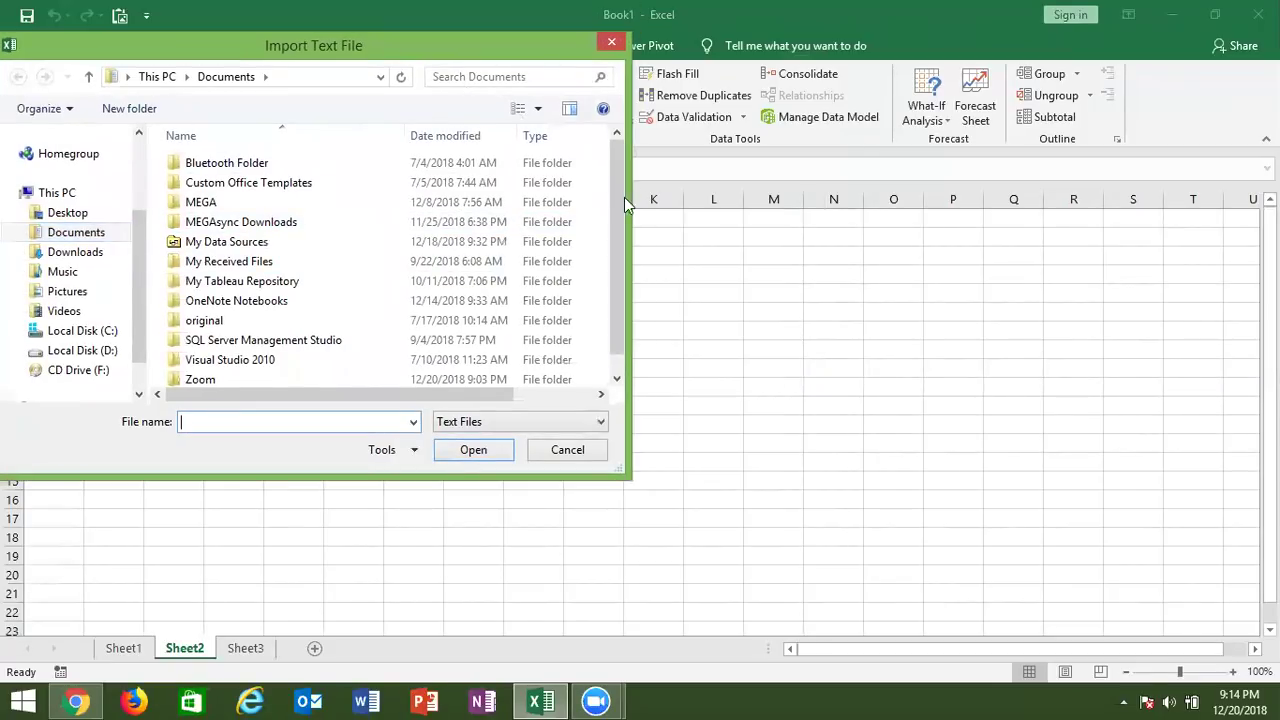
scroll(617, 272, "down", 3)
left_click(85, 213)
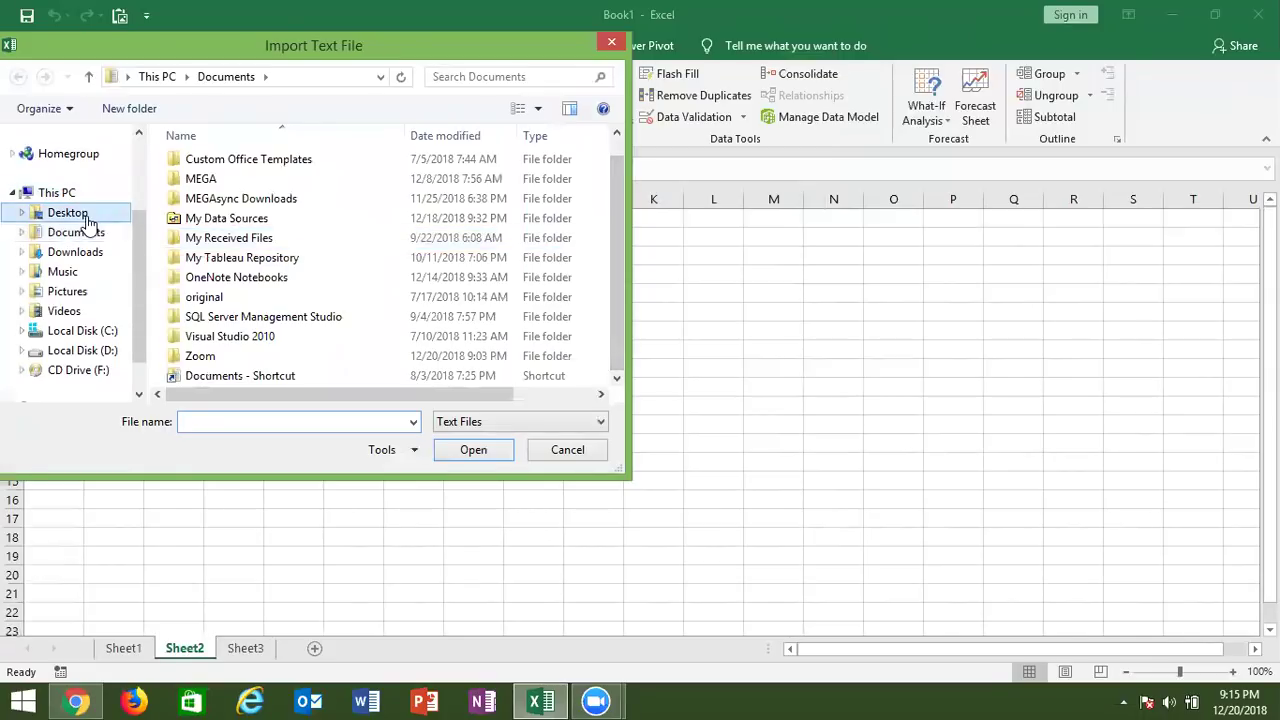
double_click(306, 212)
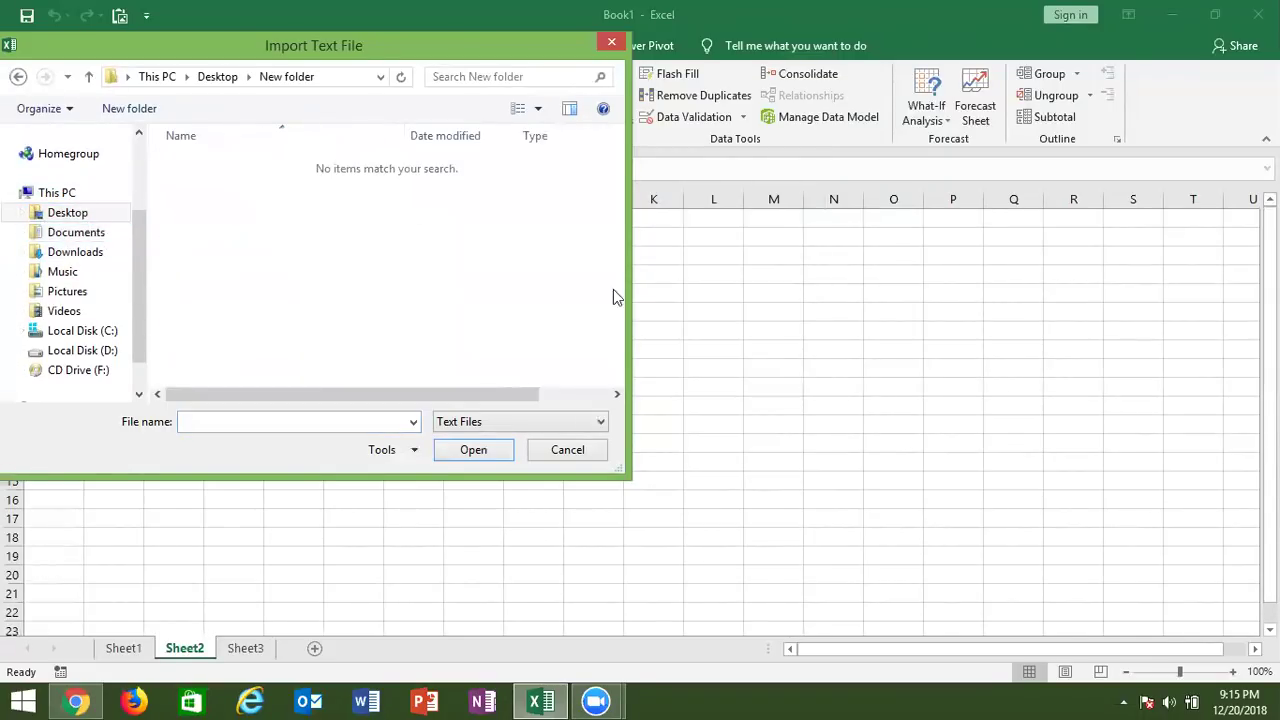
left_click(72, 236)
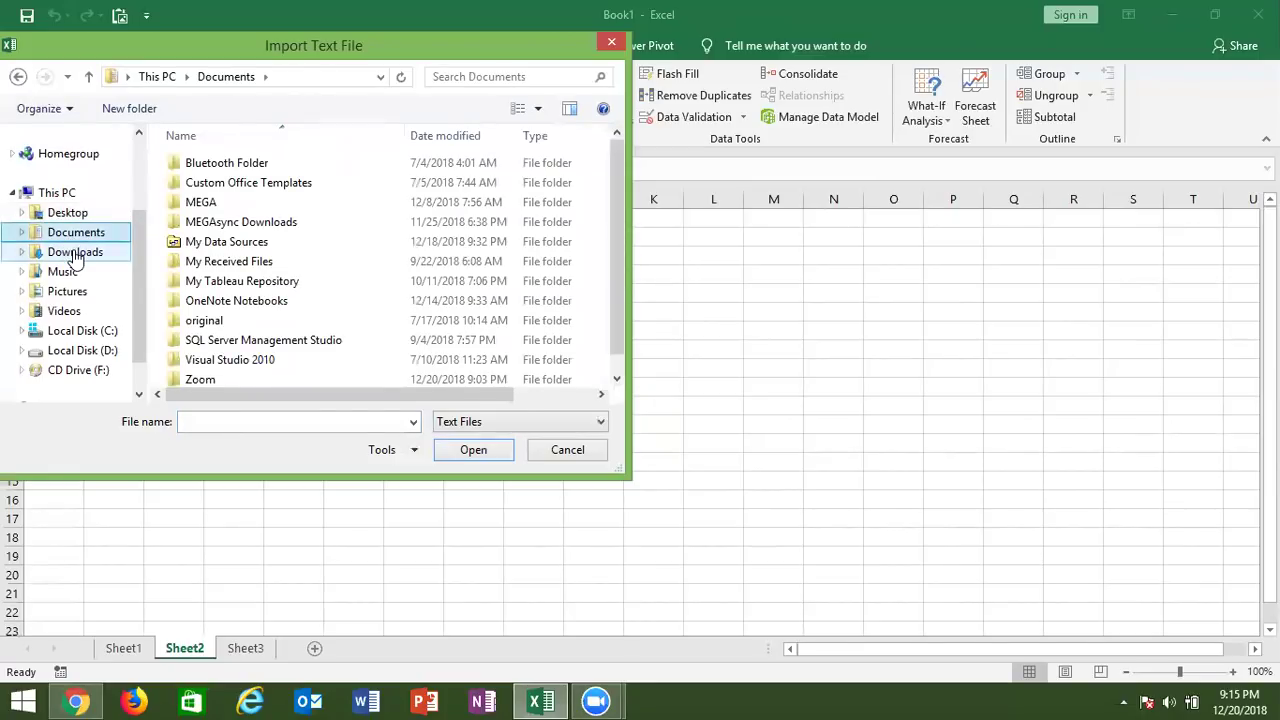
left_click(75, 254)
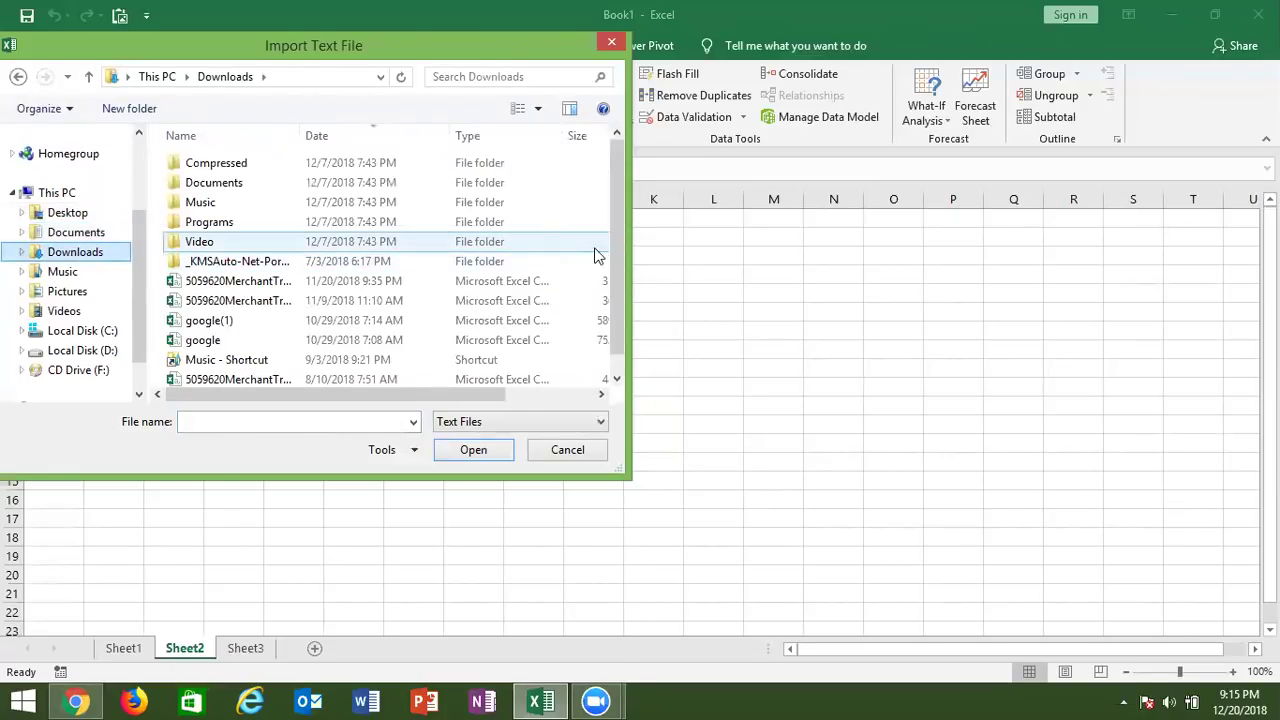
left_click_drag(613, 249, 619, 305)
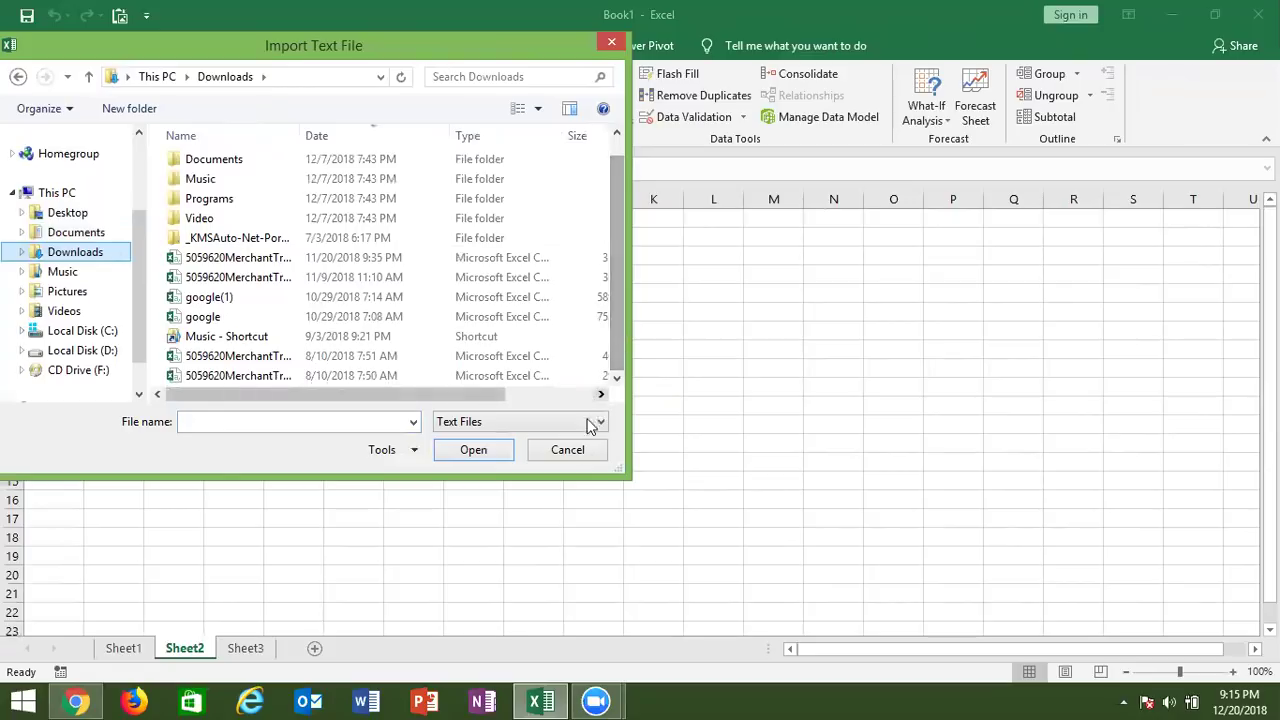
left_click(578, 450)
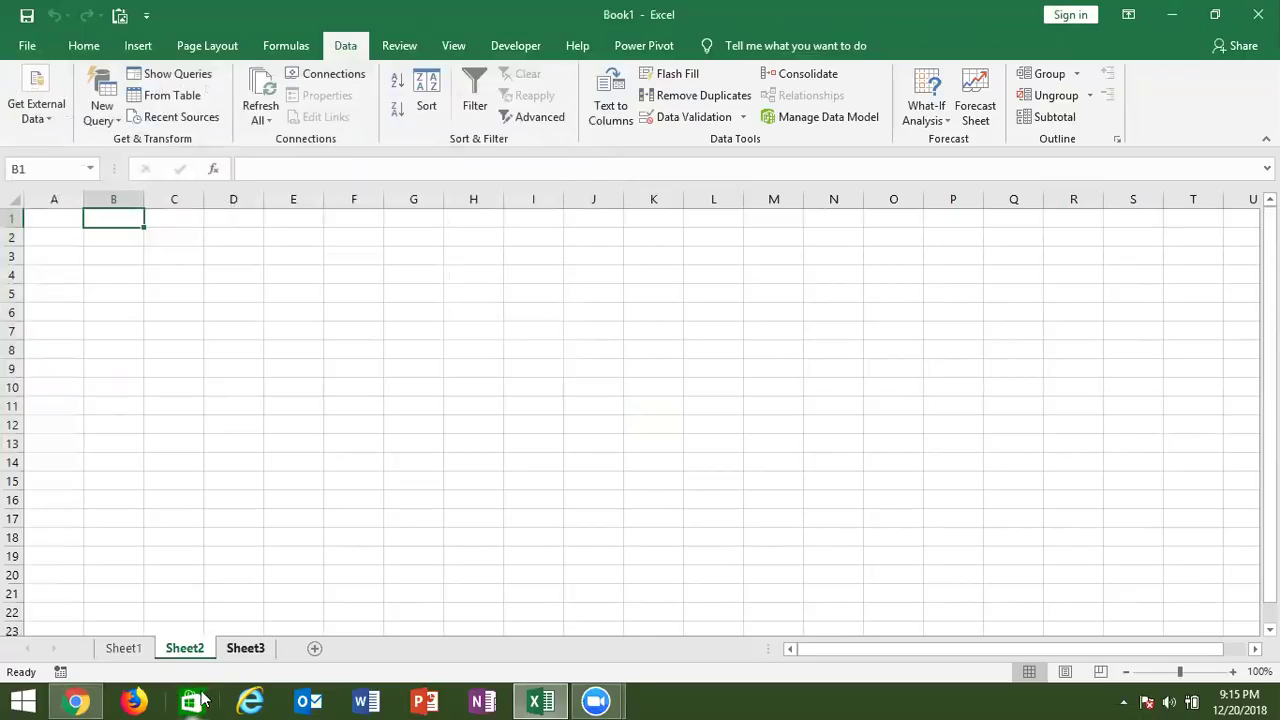
mouse_move(540, 701)
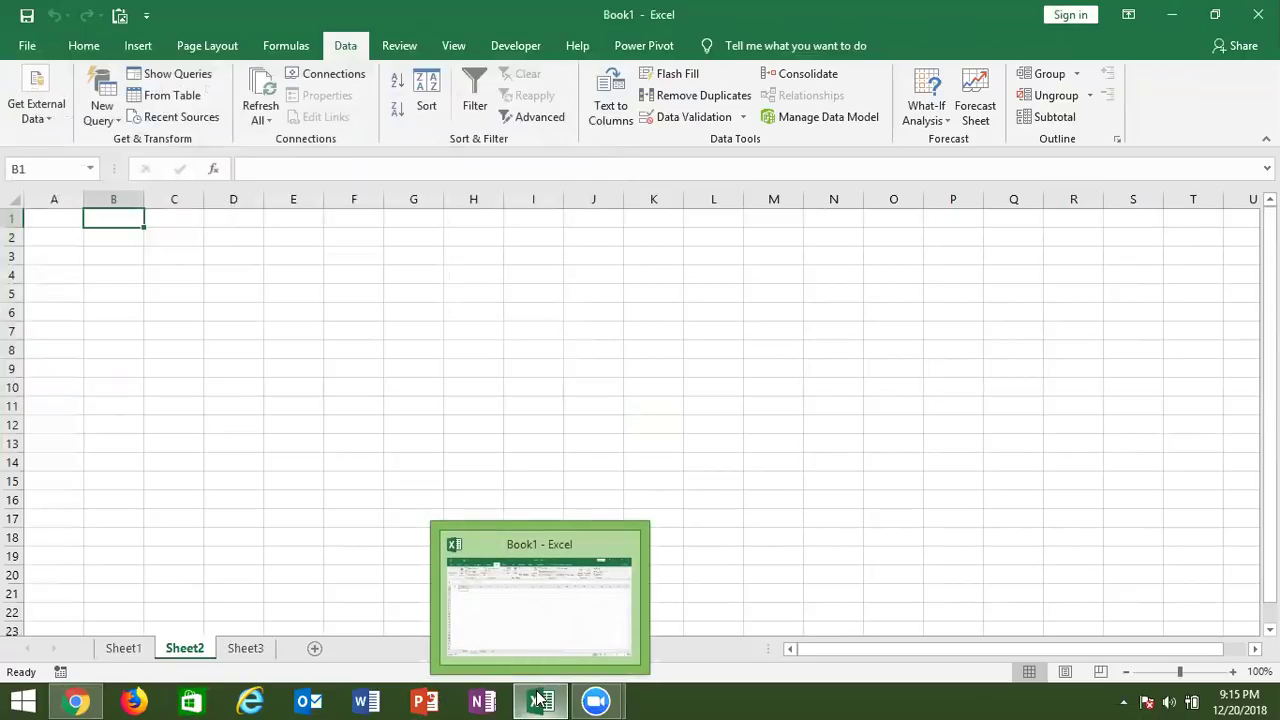
- Launch Notepad via Run and type the tab-separated header Name, Roll, Marks
key("super+r")
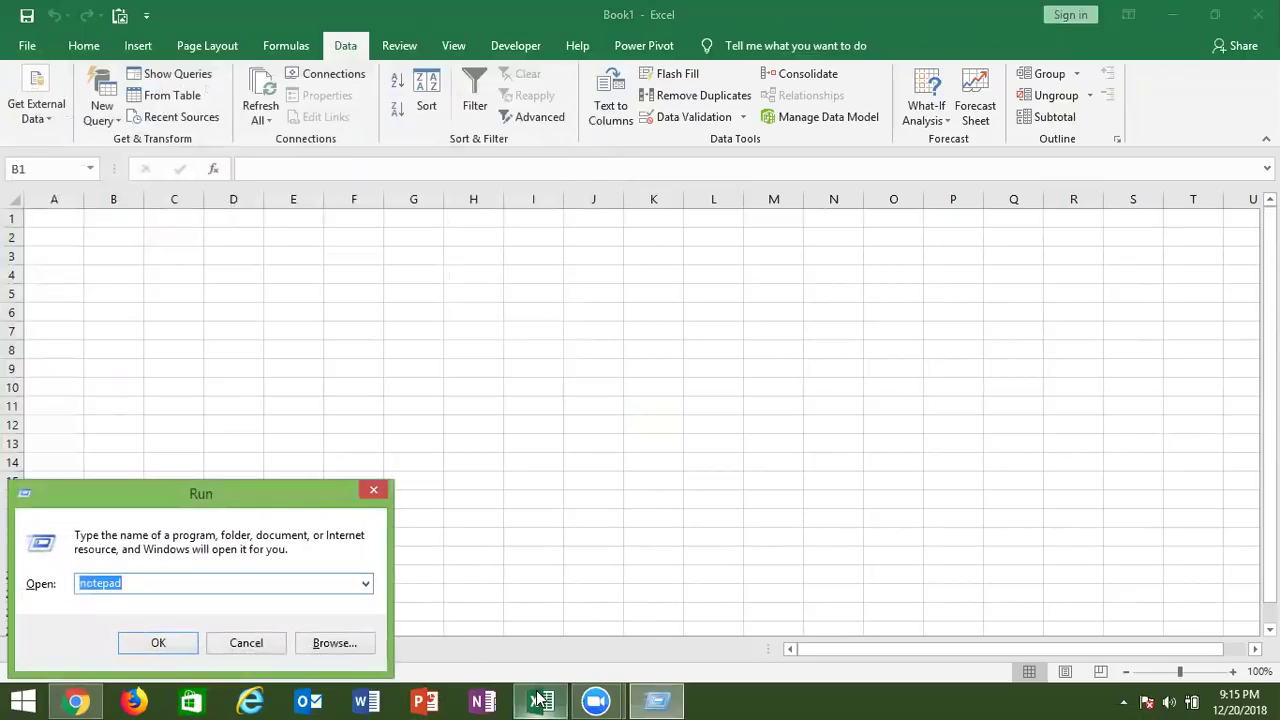
key("Return")
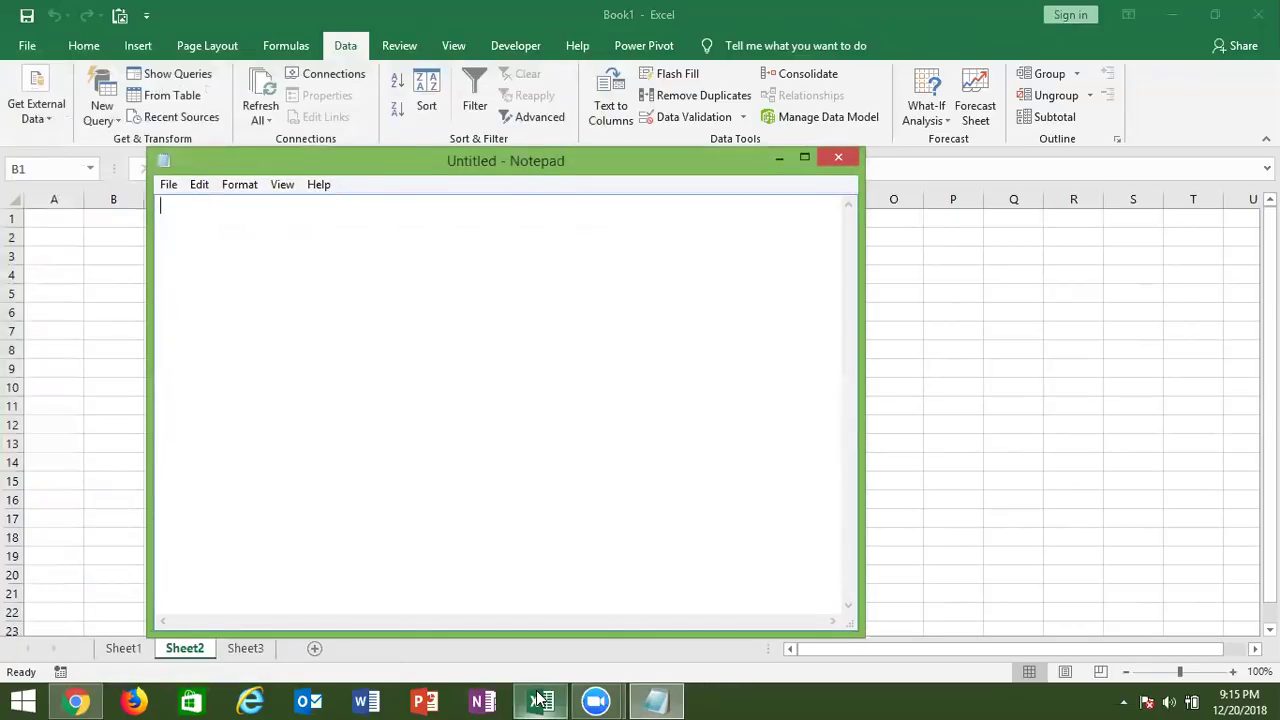
type("Name")
key("BackSpace")
key("BackSpace")
key("BackSpace")
type("amr")
key("BackSpace")
type("e")
left_click(818, 158)
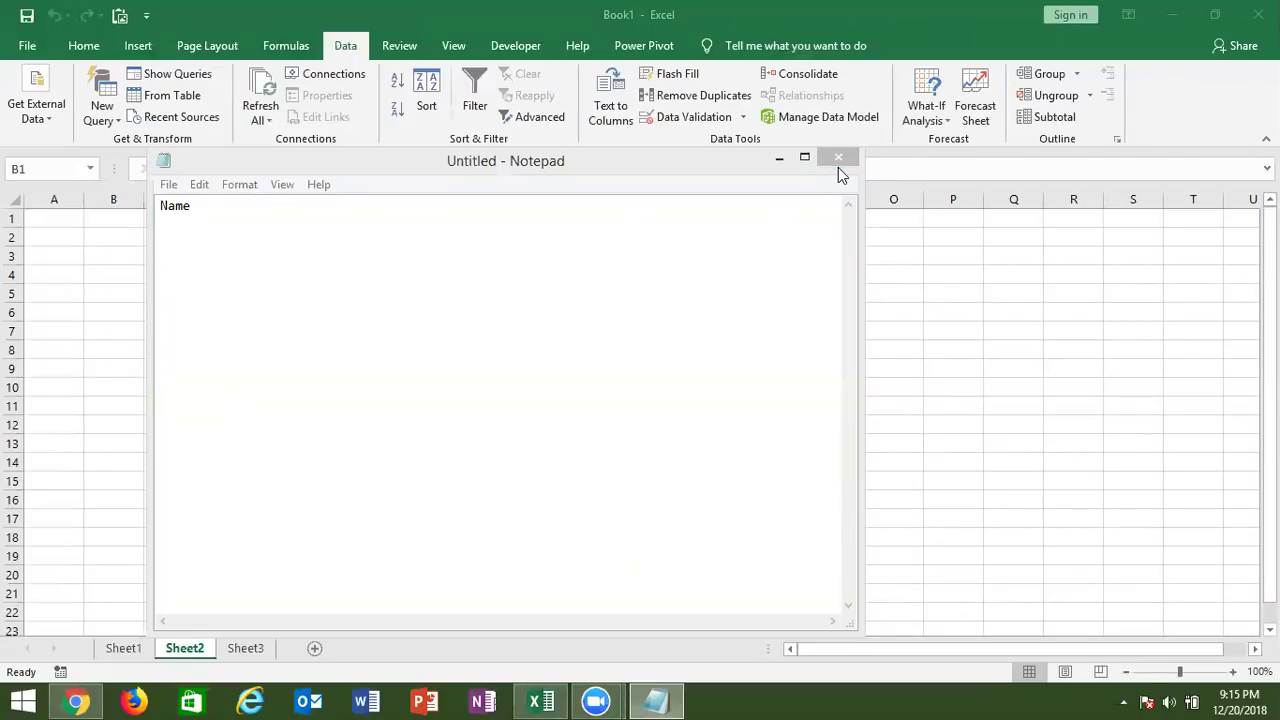
left_click(297, 211)
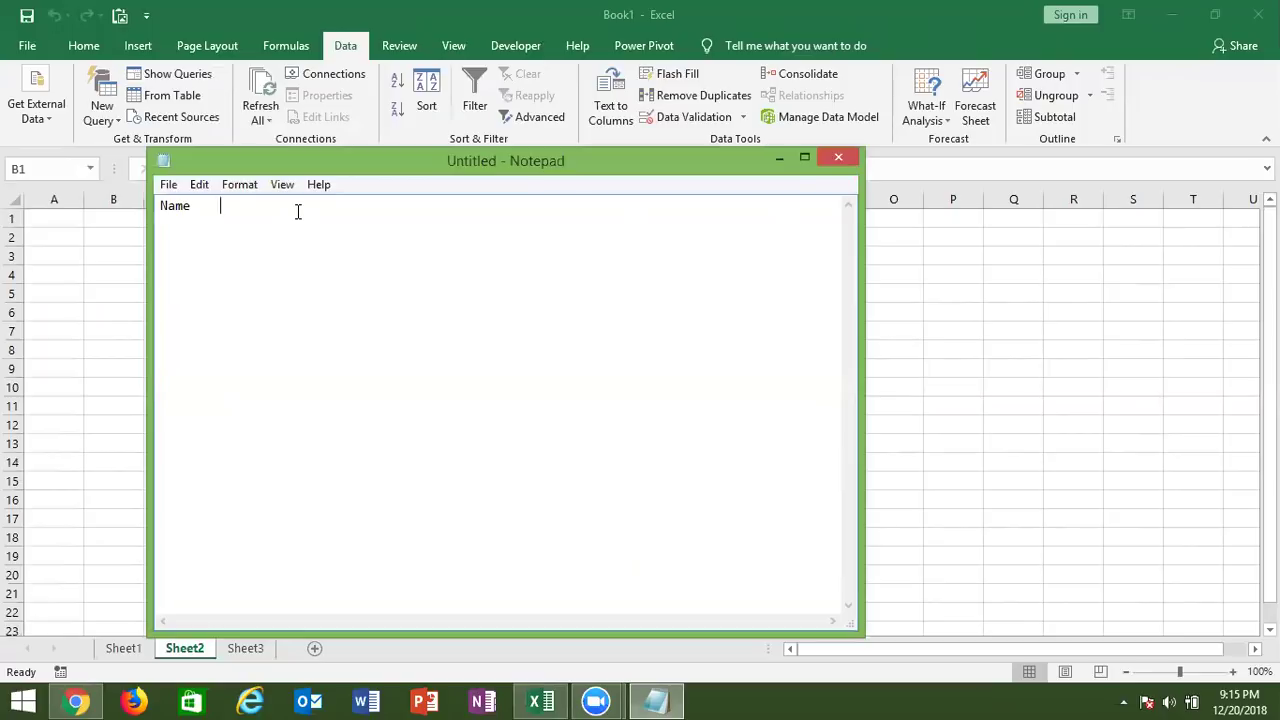
key("Tab")
type("Roll")
key("Tab")
type("Ma")
type("rks")
key("Return")
- Enter three student rows with roll numbers 1, 2, 3 and marks 65, 62, 85
type("Puja")
key("Tab")
type("1")
key("Tab")
type("65")
key("Return")
type("Neeraj")
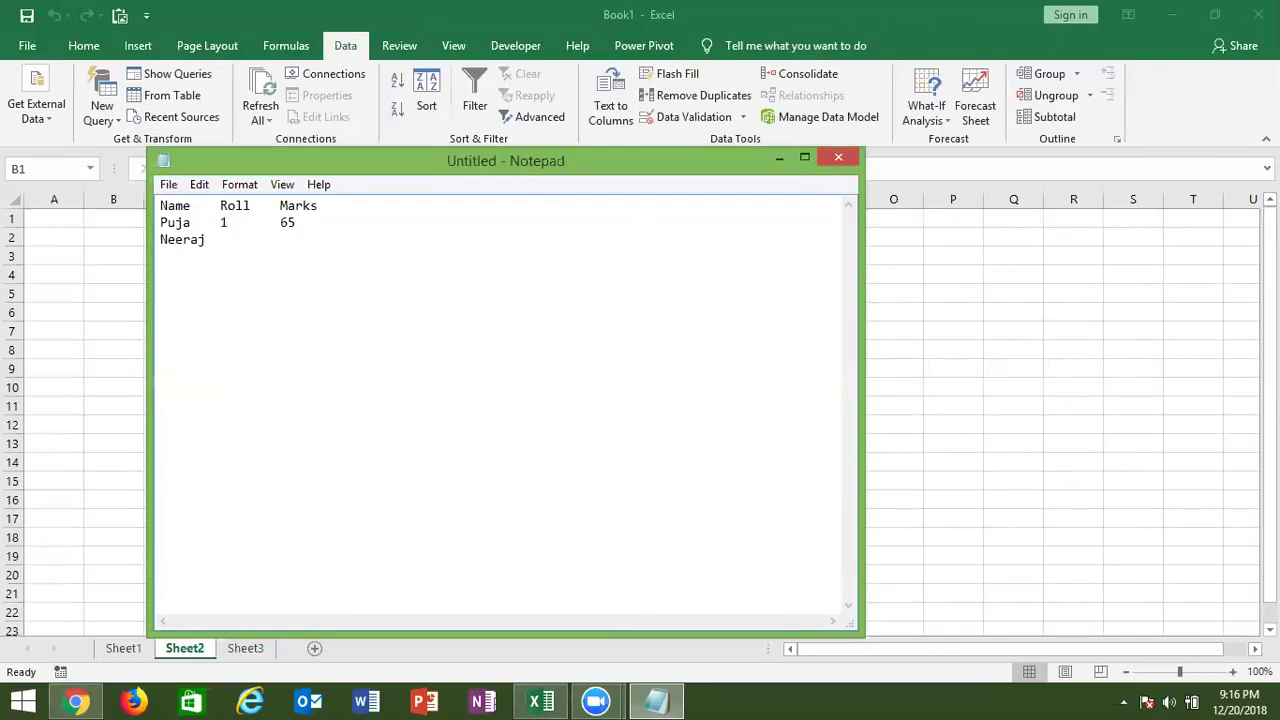
key("Tab")
type("2")
key("Tab")
type("6")
type("2")
key("Tab")
key("BackSpace")
type("2")
key("Return")
type("Uday\t")
type("3")
key("Tab")
type("85")
- Save the file as 1.txt on the Desktop and close Notepad
left_click(170, 186)
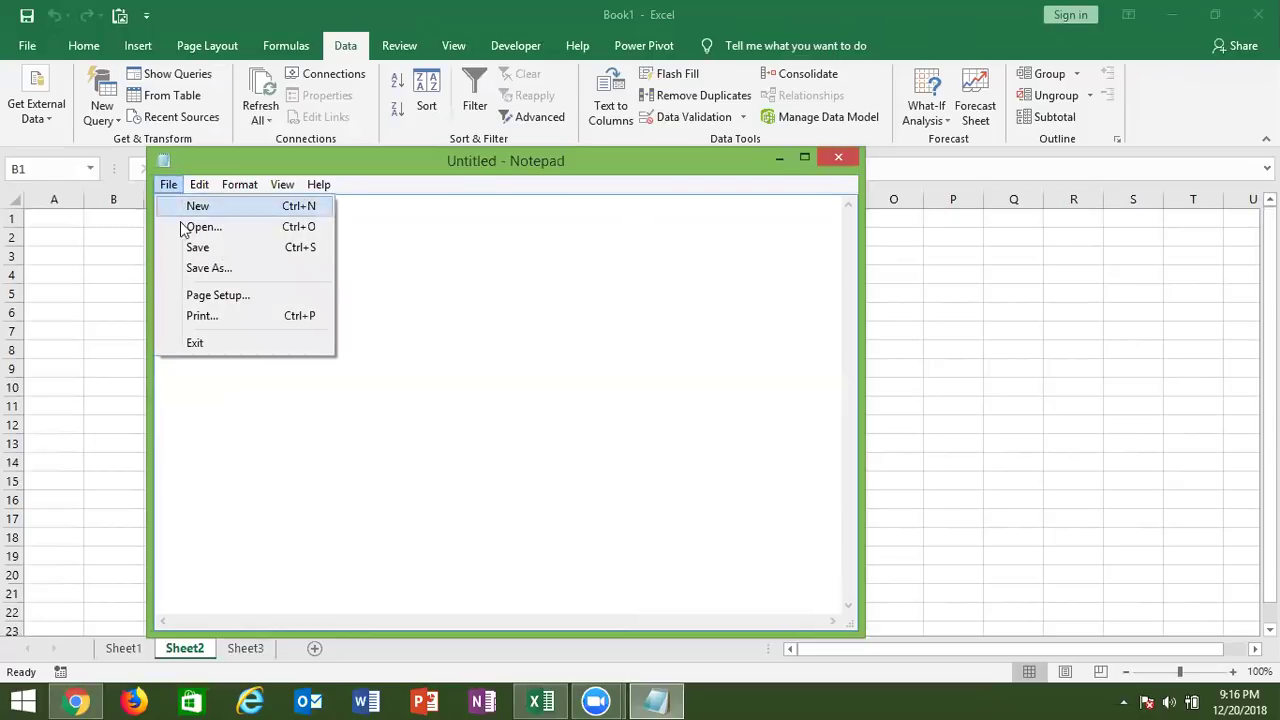
left_click(200, 270)
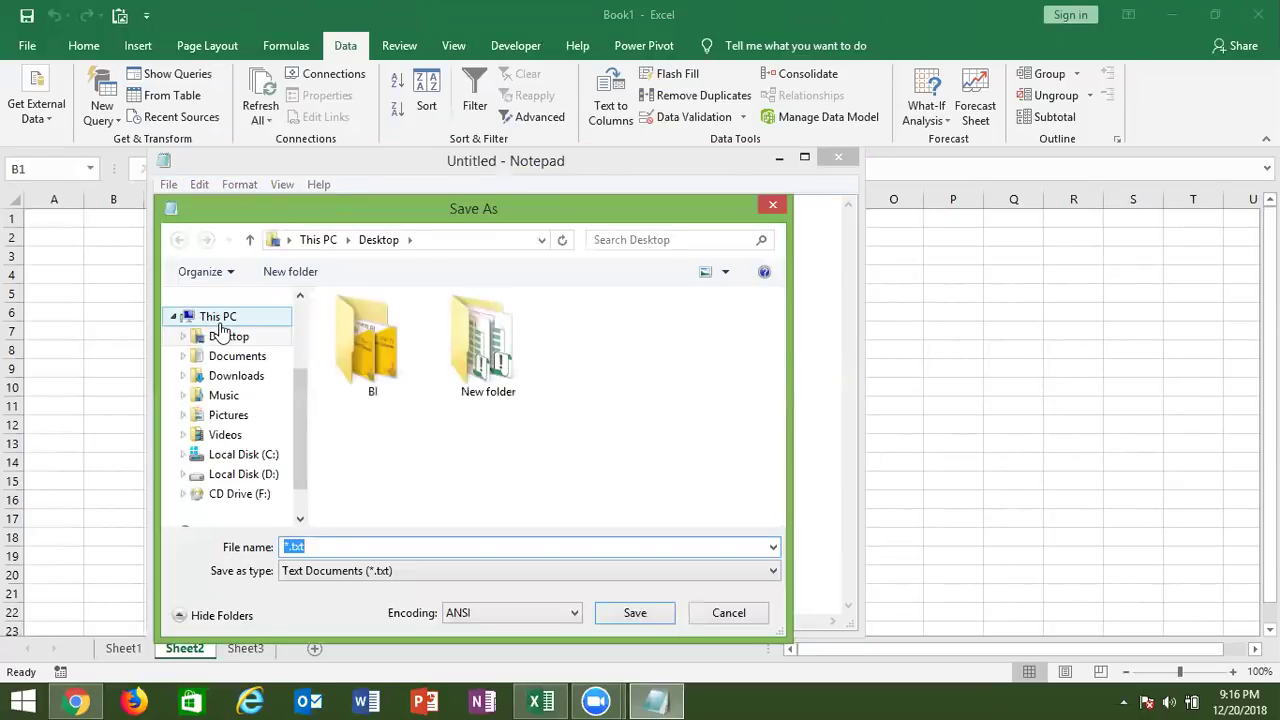
left_click(222, 336)
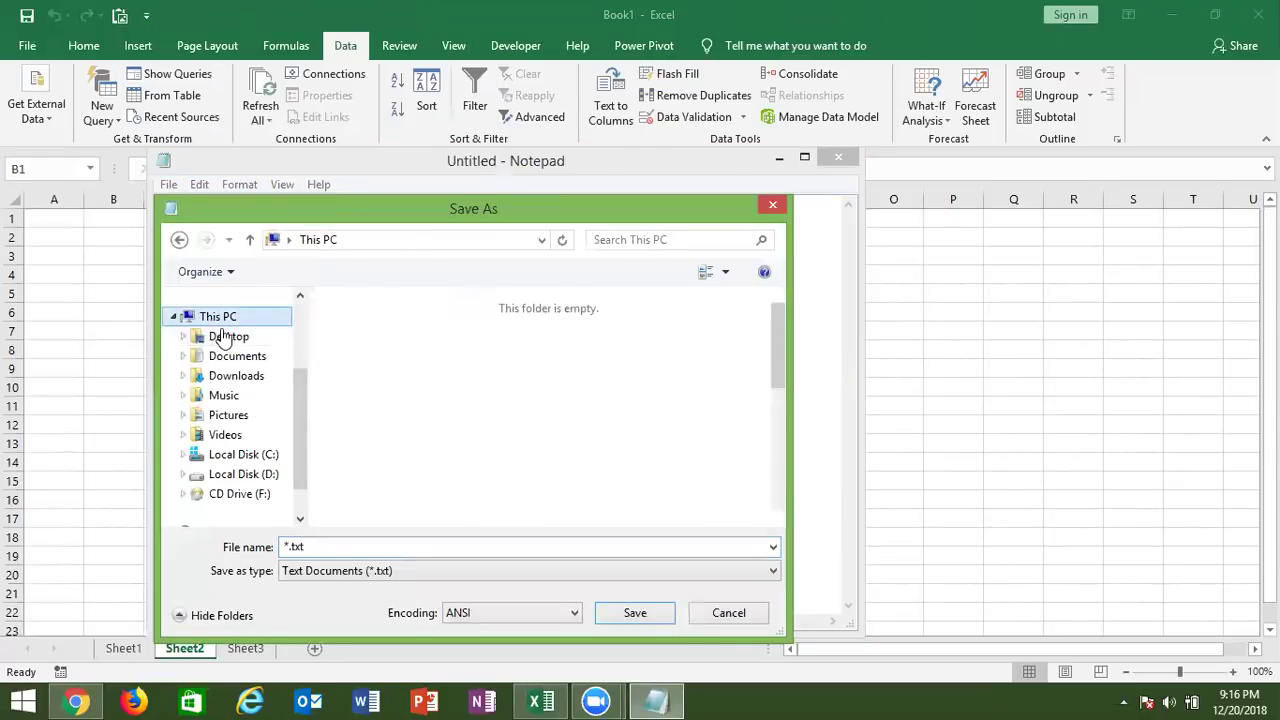
double_click(452, 547)
type("1")
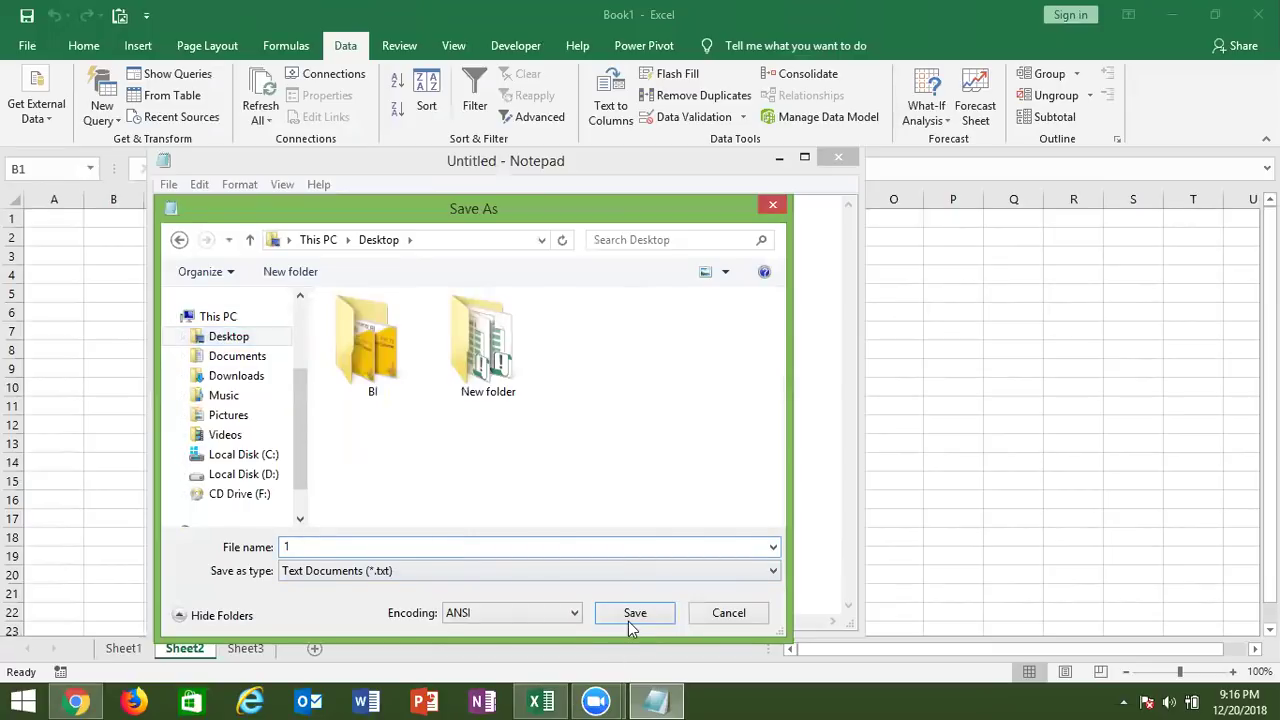
left_click(628, 618)
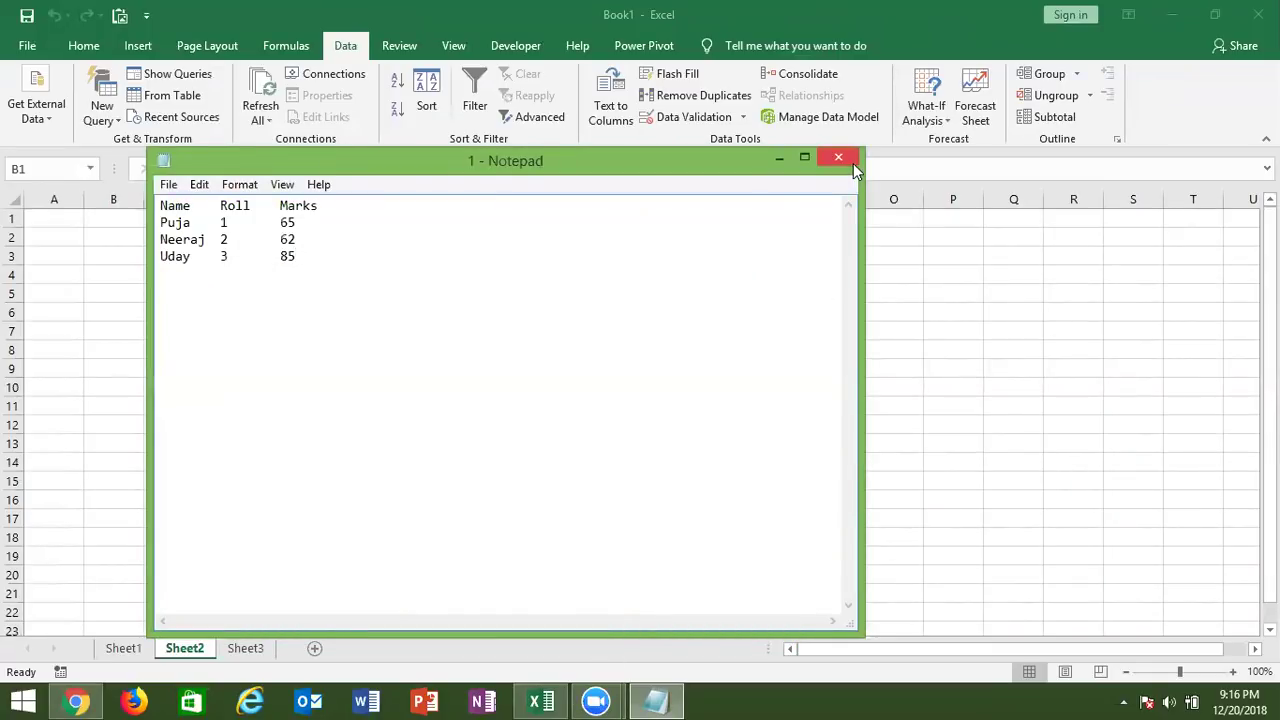
left_click(853, 163)
- Import from text, choosing the file 1.txt on the Desktop
left_click(55, 120)
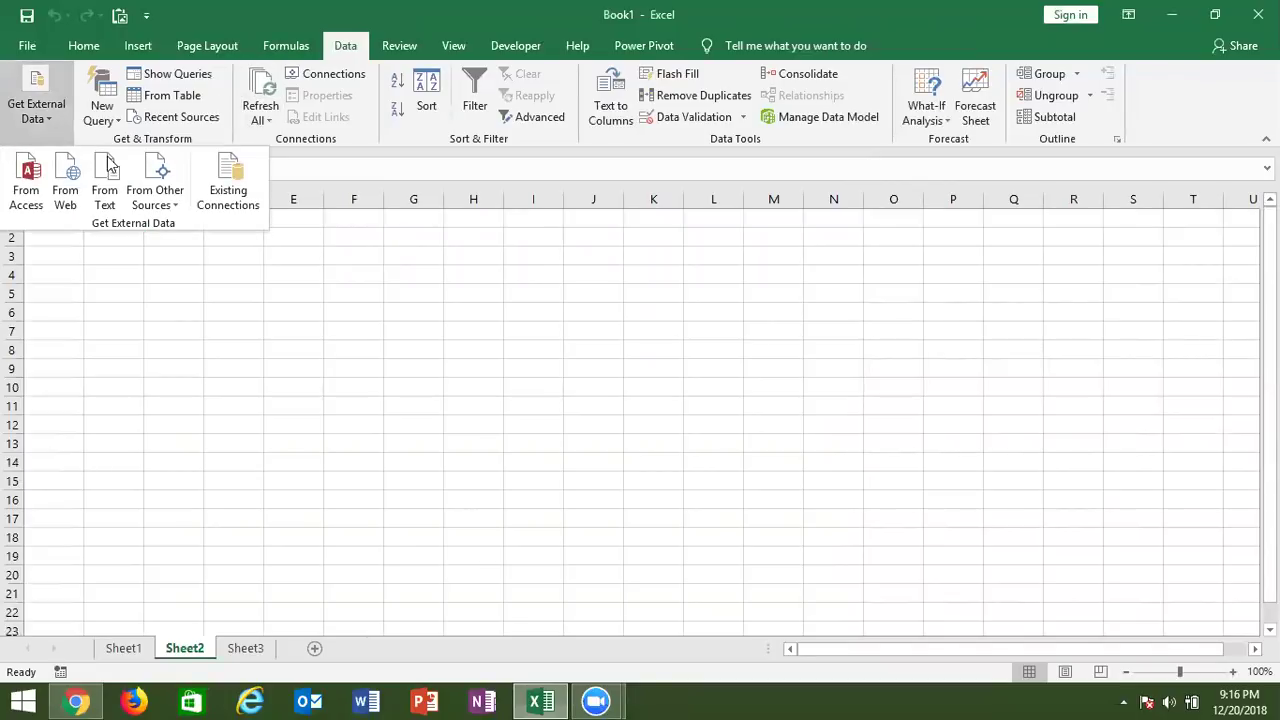
left_click(115, 197)
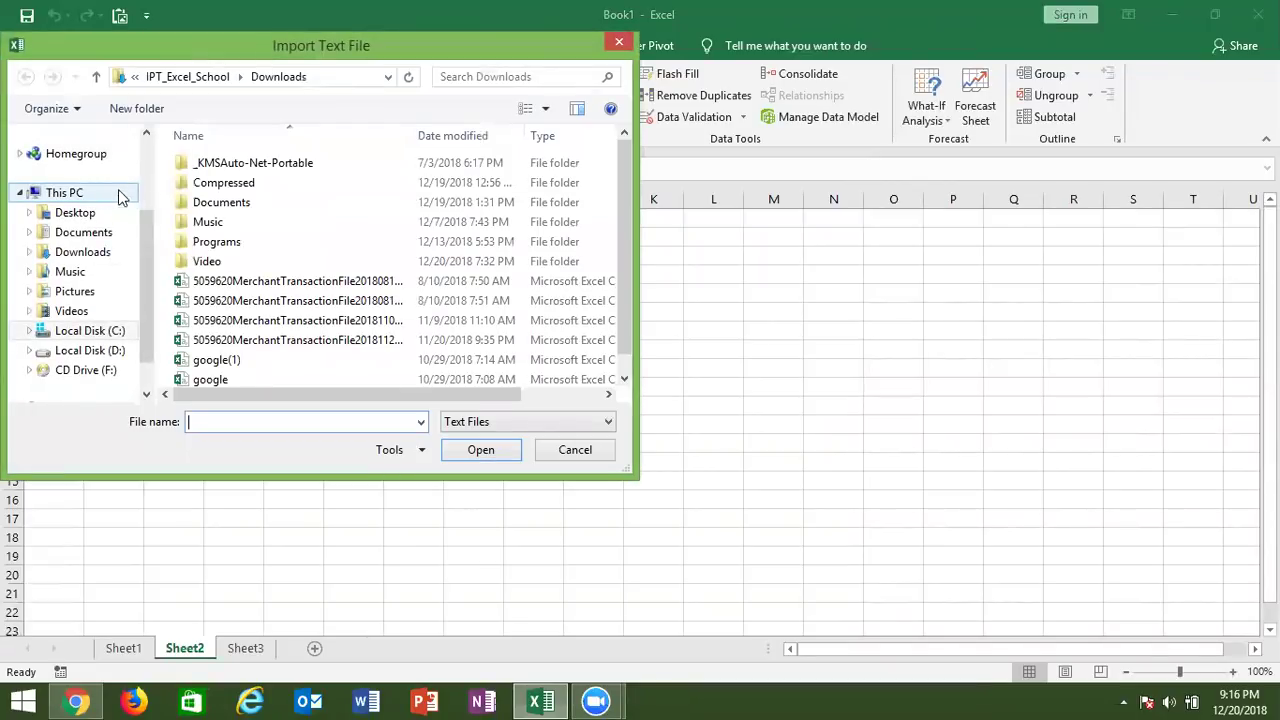
left_click(112, 215)
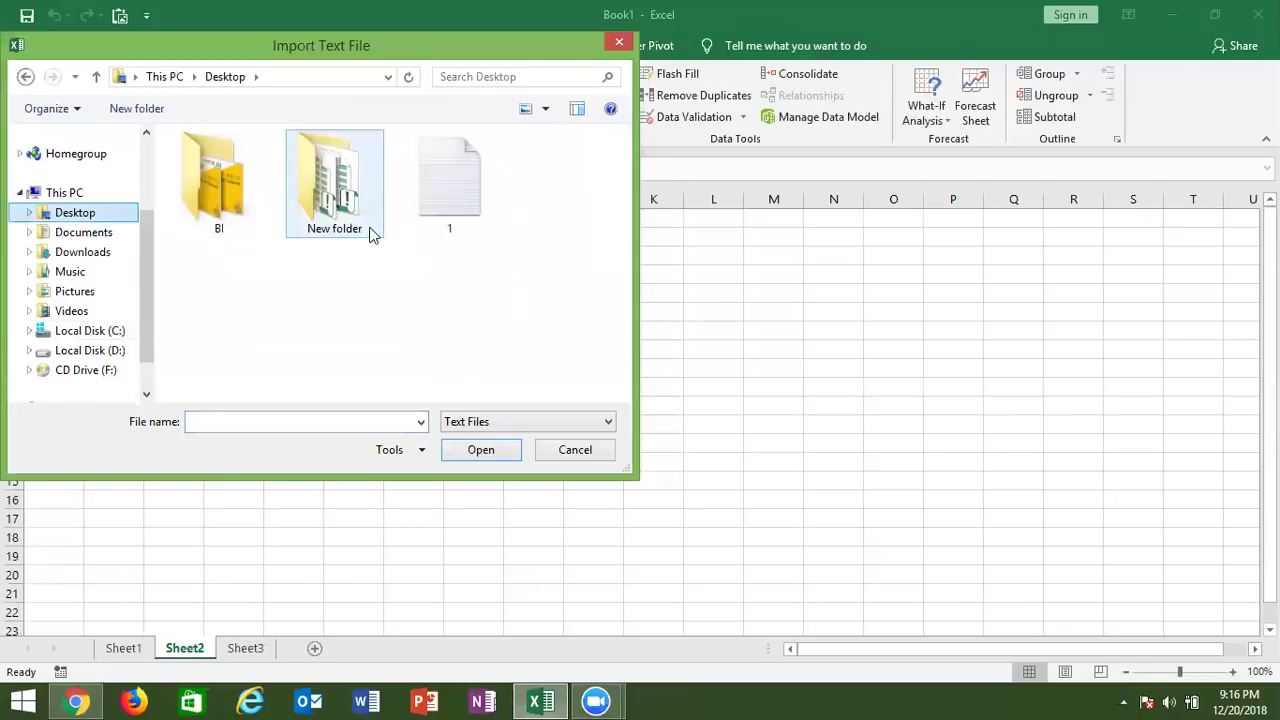
left_click(446, 200)
left_click(505, 456)
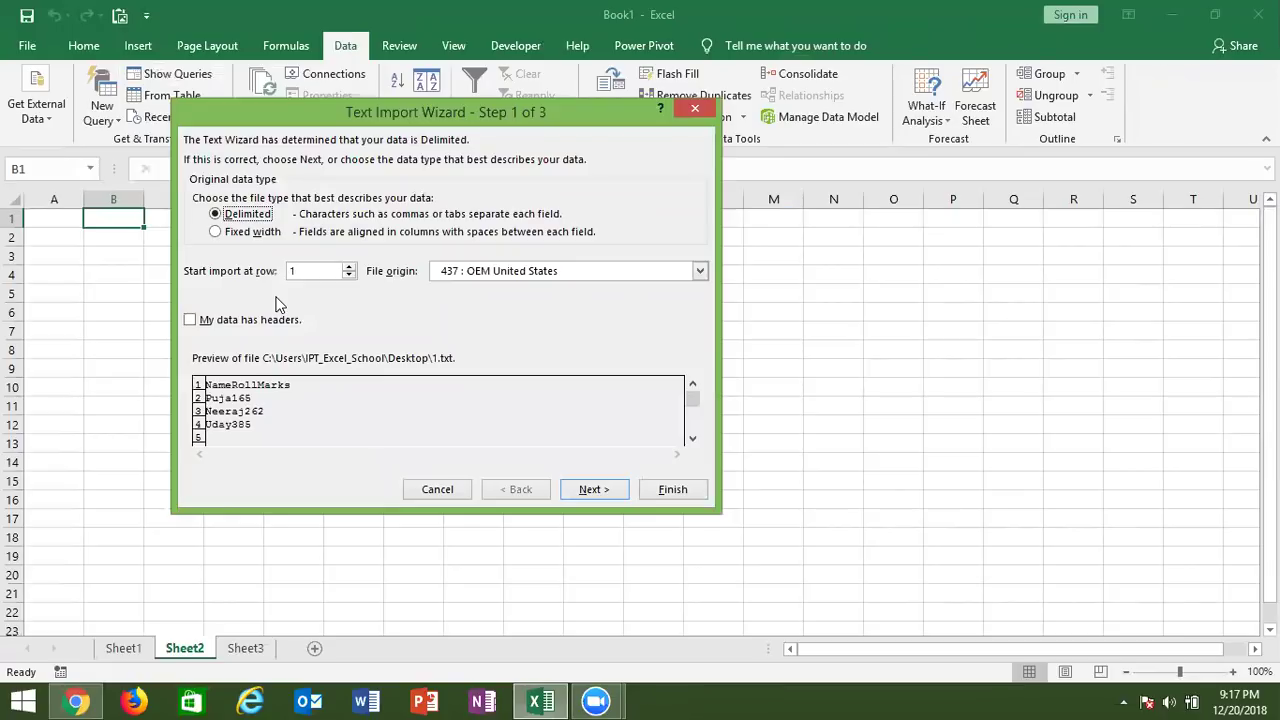
- Finish the Text Import Wizard with default settings and place the data at $B$1
left_click(594, 491)
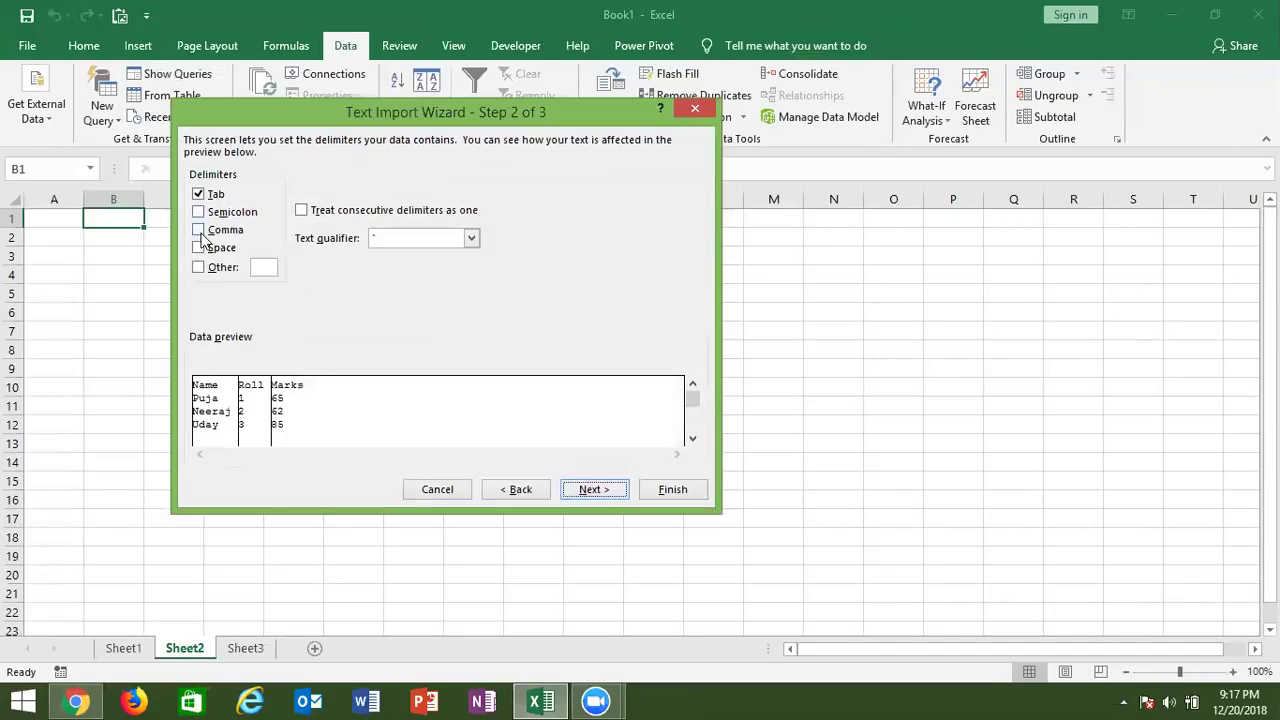
left_click(590, 489)
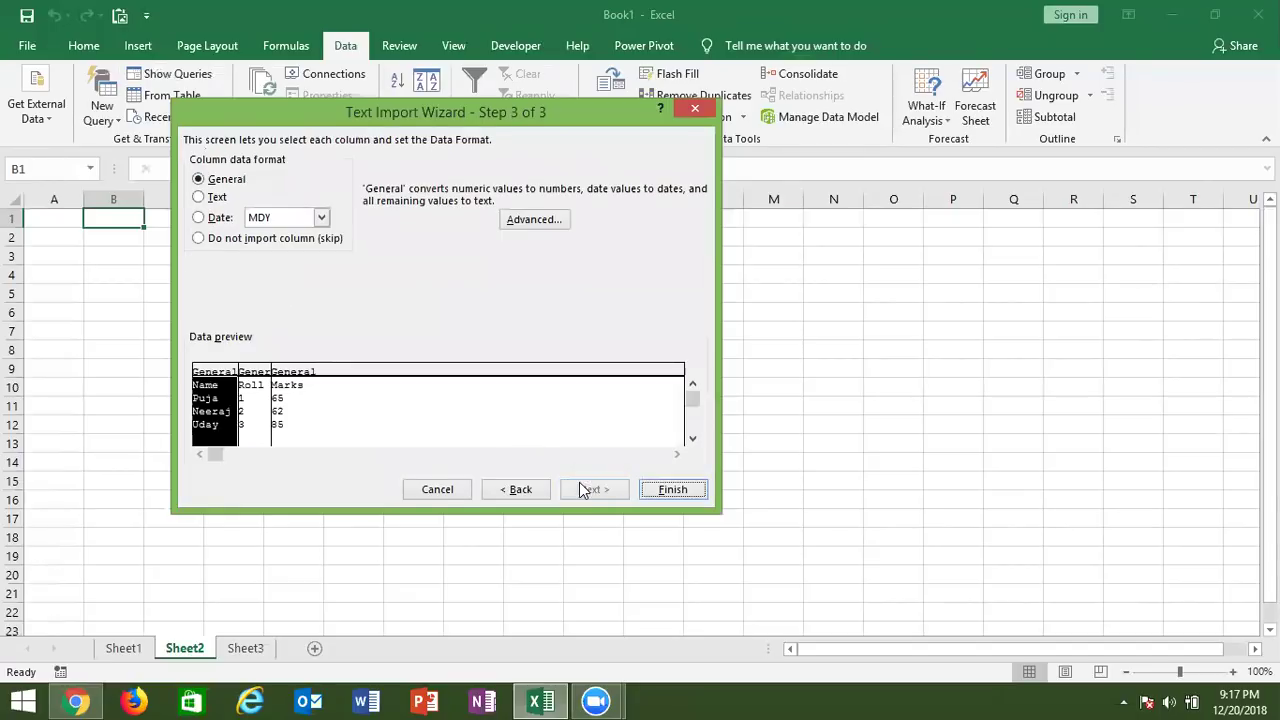
left_click(672, 493)
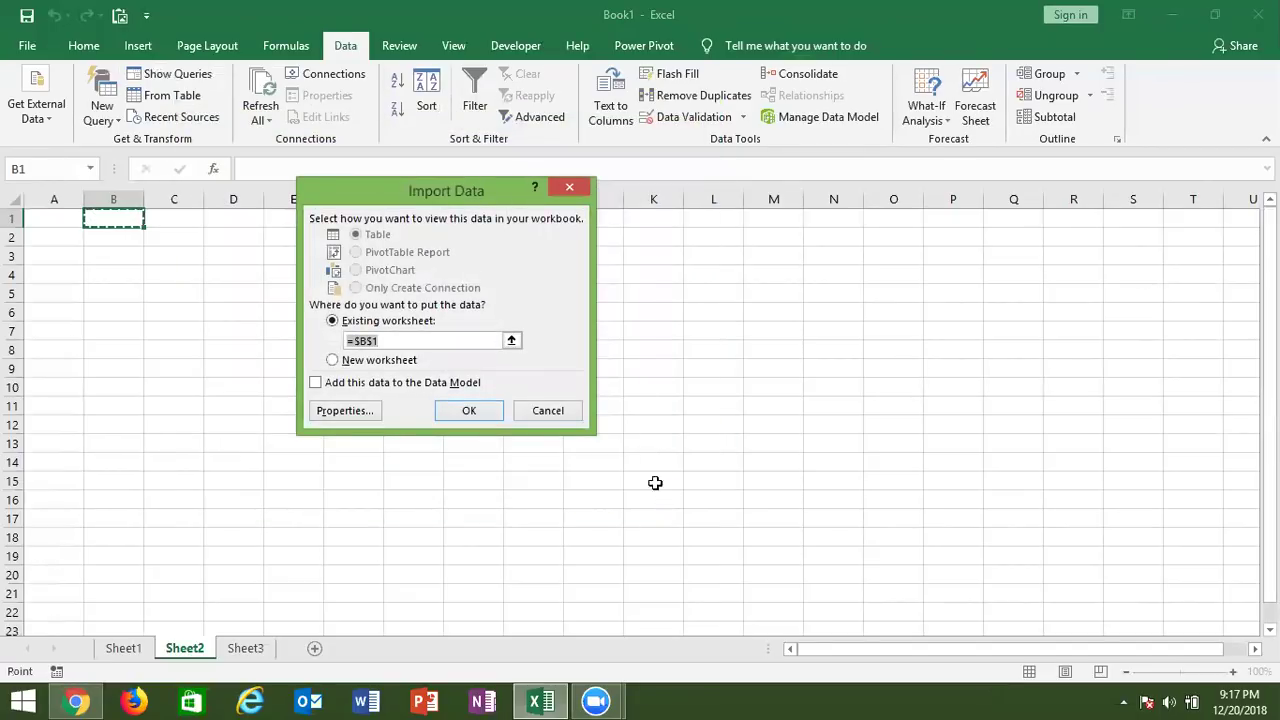
left_click(478, 411)
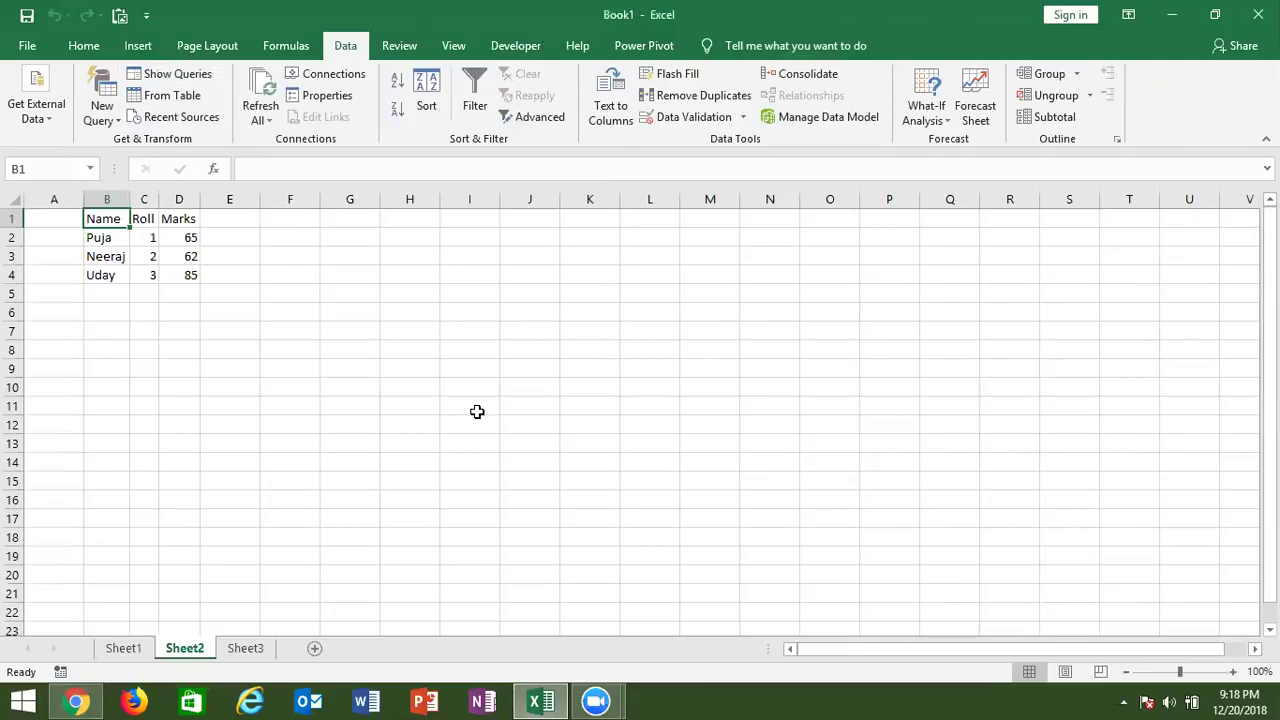
- Select the imported Name, Roll and Marks data on Sheet2, then switch to the empty Sheet3
left_click_drag(104, 220, 177, 274)
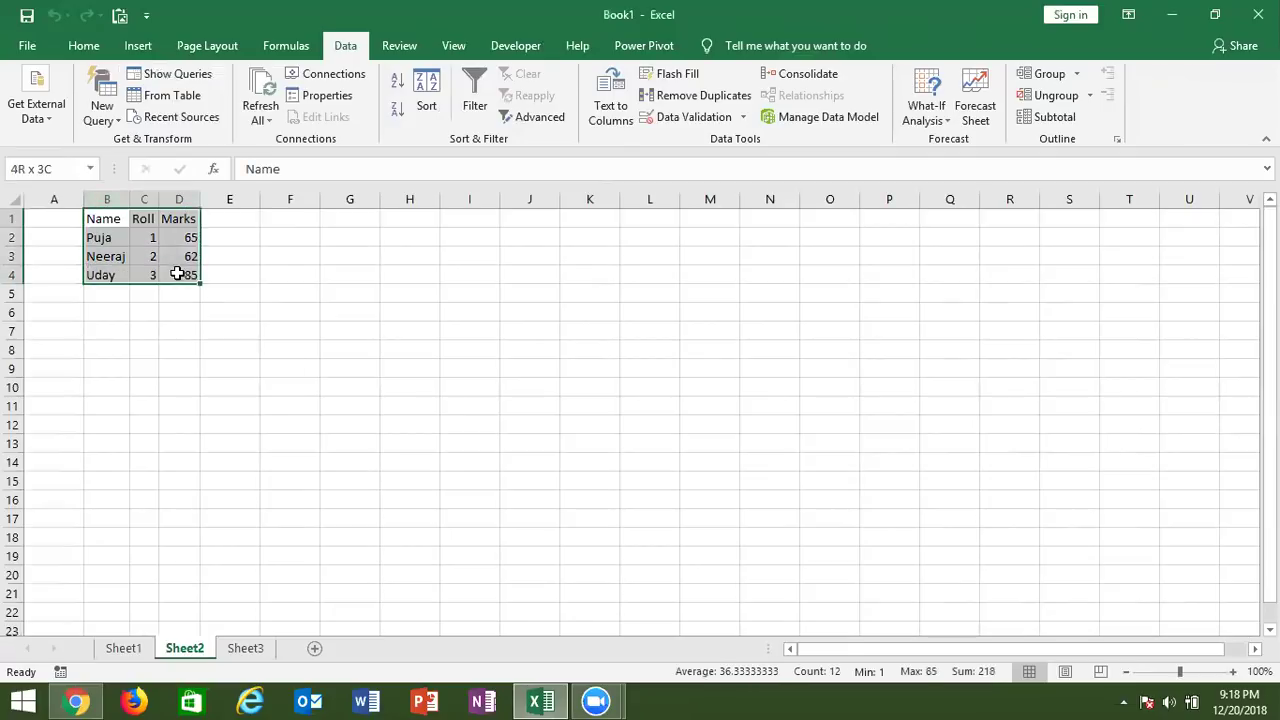
left_click(104, 328)
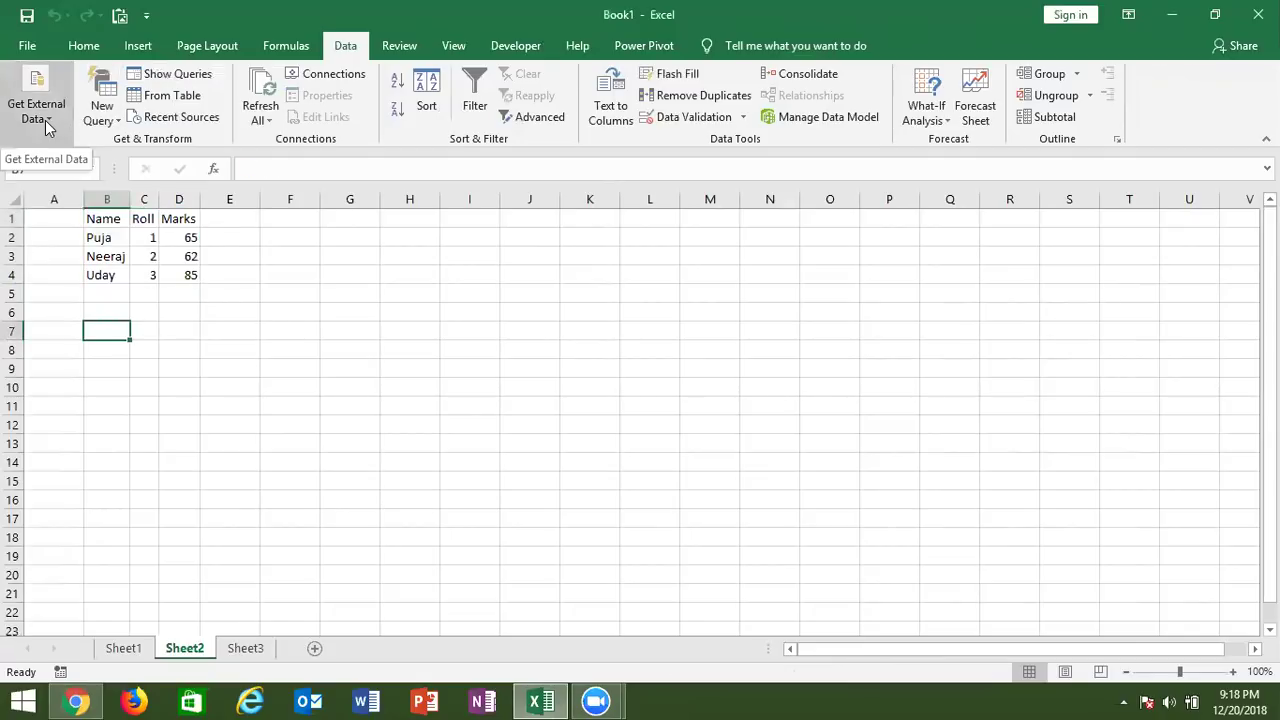
left_click(245, 648)
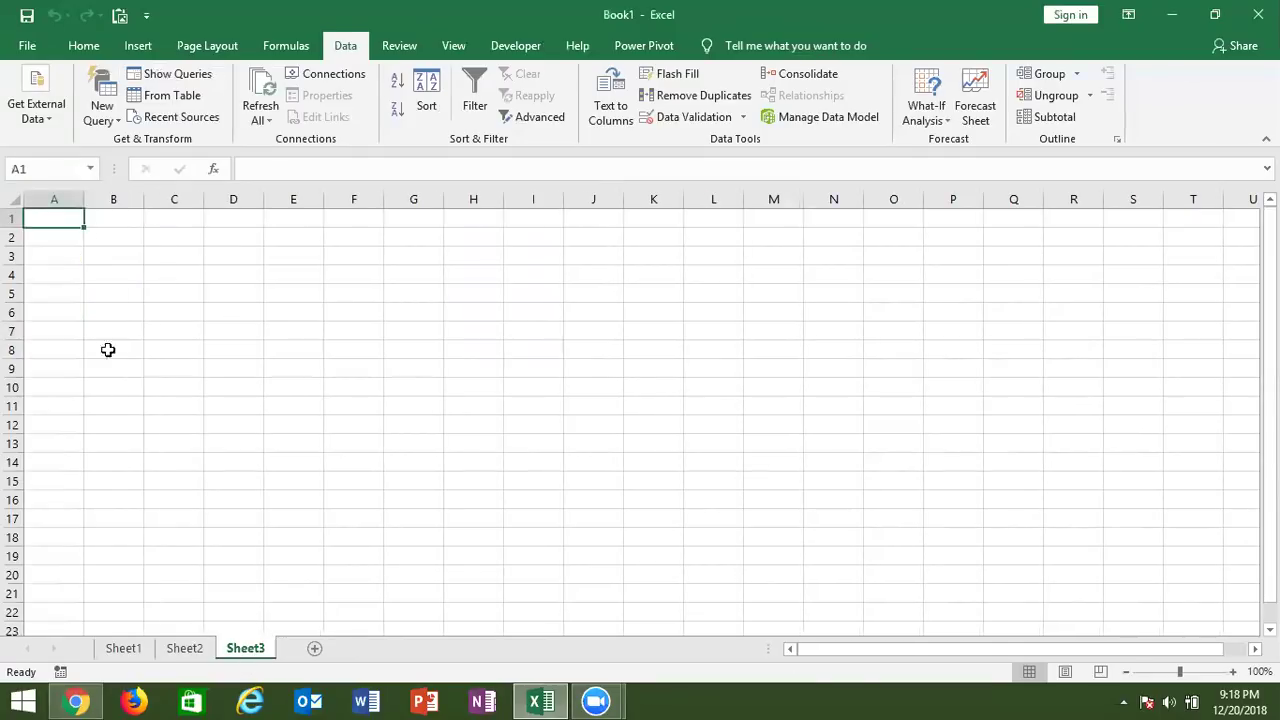
- Look at Get External Data > From Other Sources and dismiss the menu without choosing a source
left_click(47, 121)
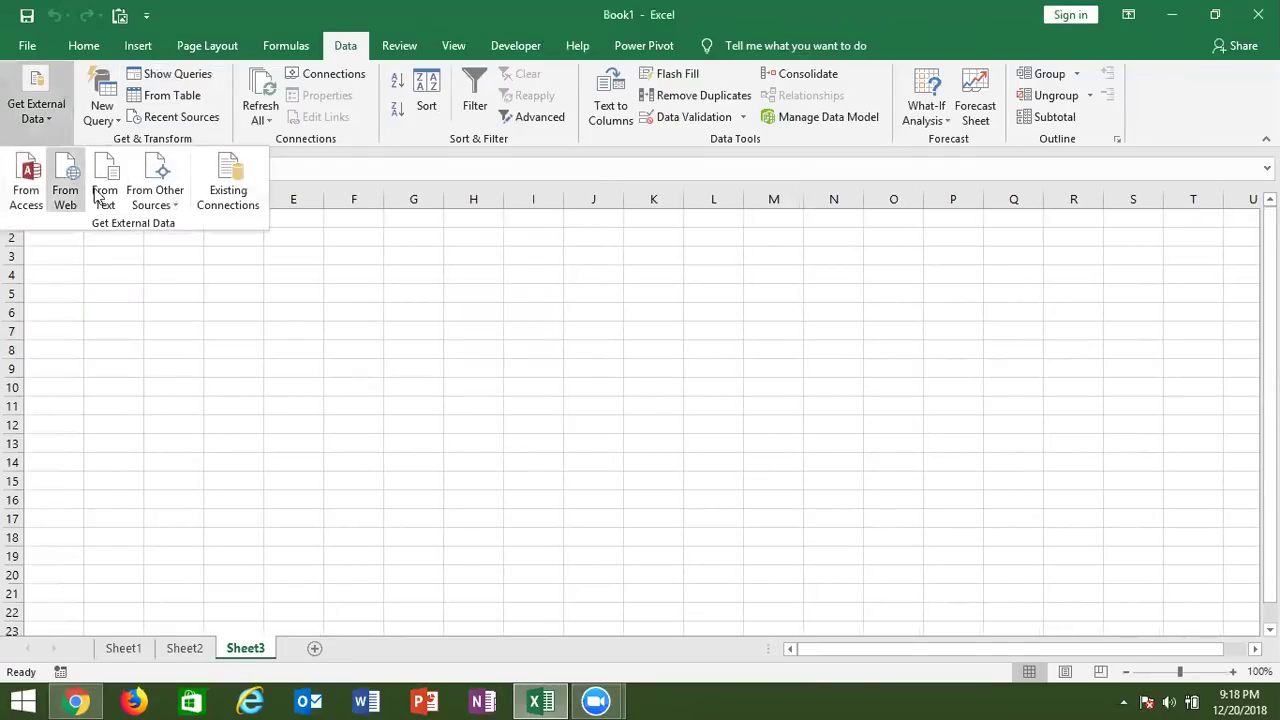
left_click(150, 204)
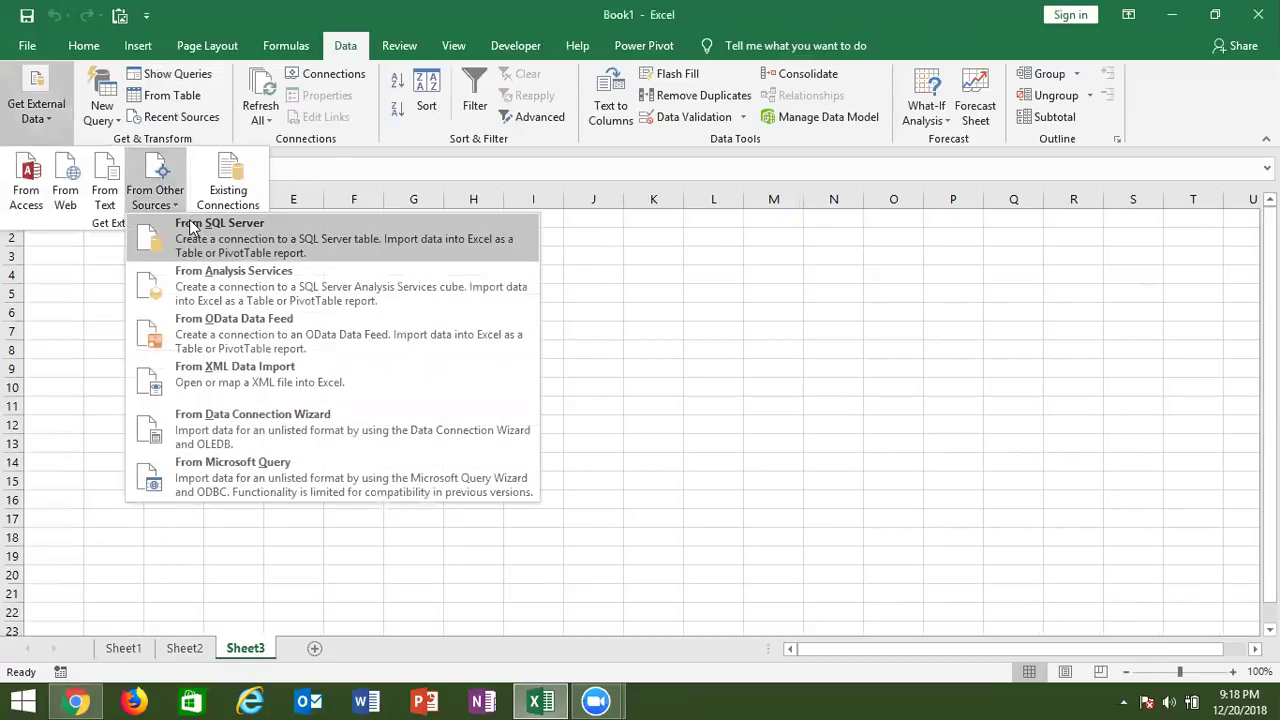
left_click(103, 287)
left_click(104, 288)
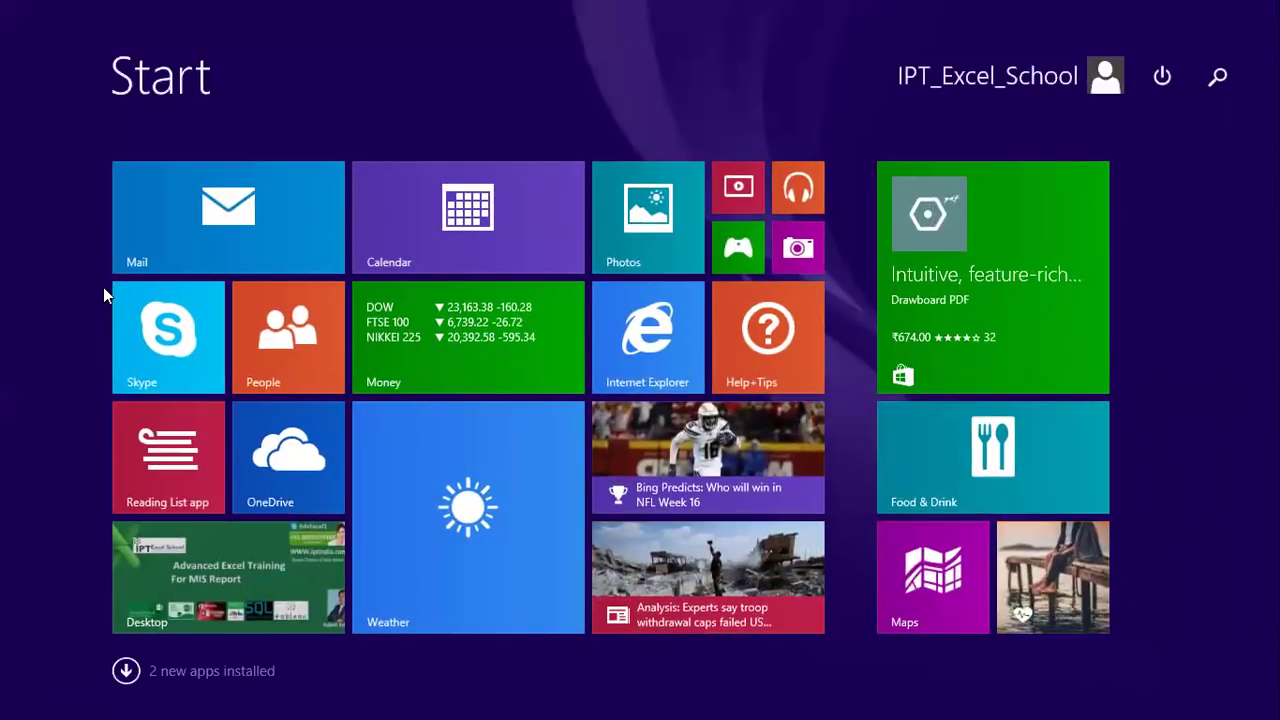
- Launch SQL Server 2014 Management Studio and connect to IPT\IPT with Windows Authentication
key("super+s")
left_click(1040, 205)
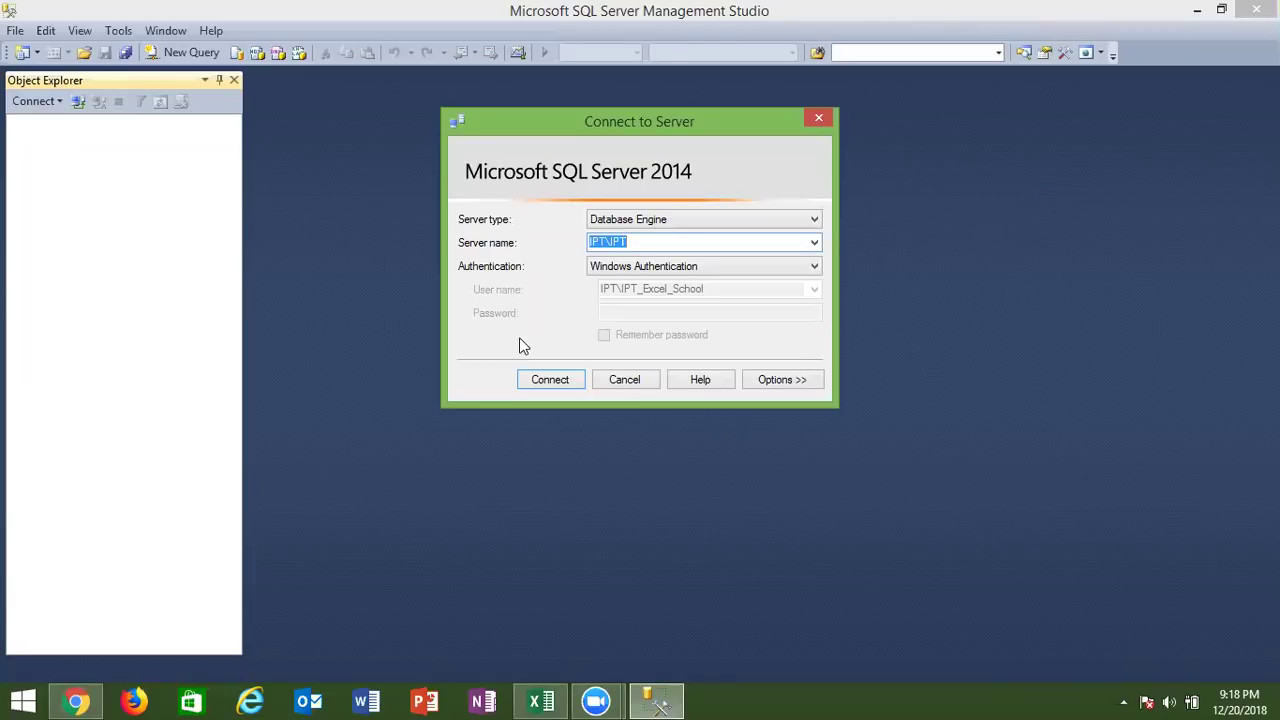
left_click(558, 381)
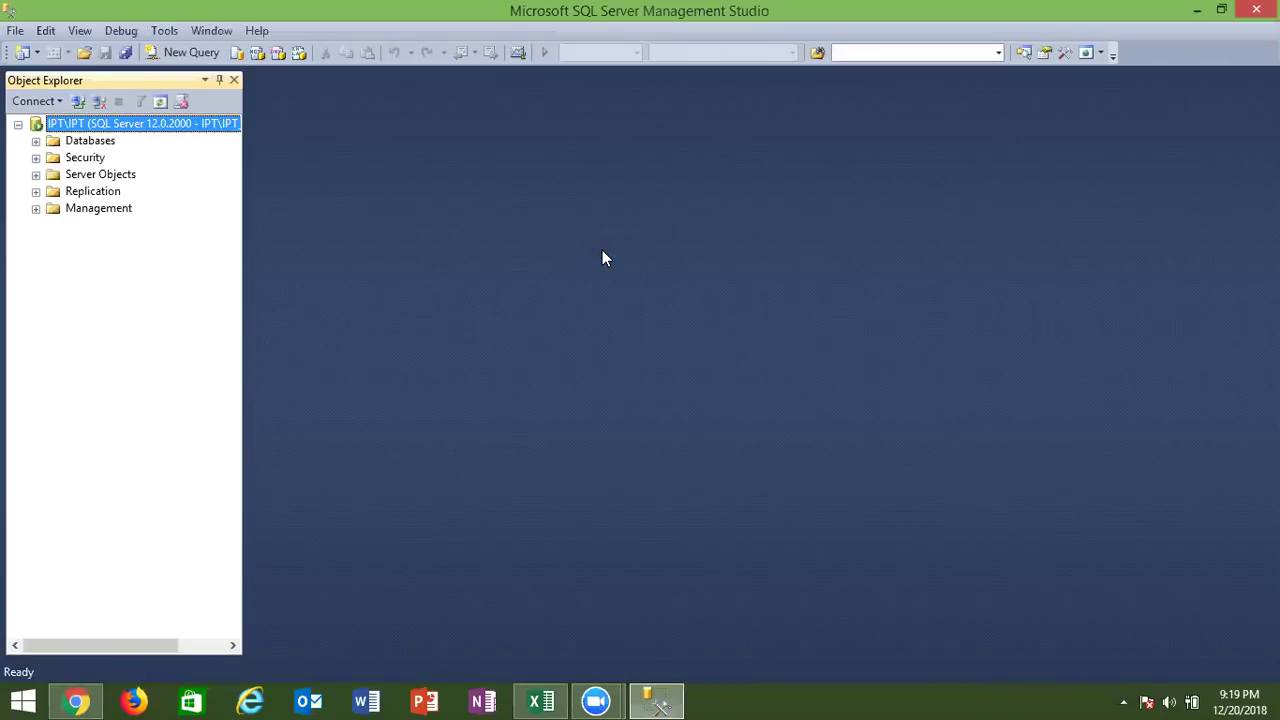
- Back in Excel at cell A2, start a From SQL Server connection with server name IPT\IPT
key("alt+Tab")
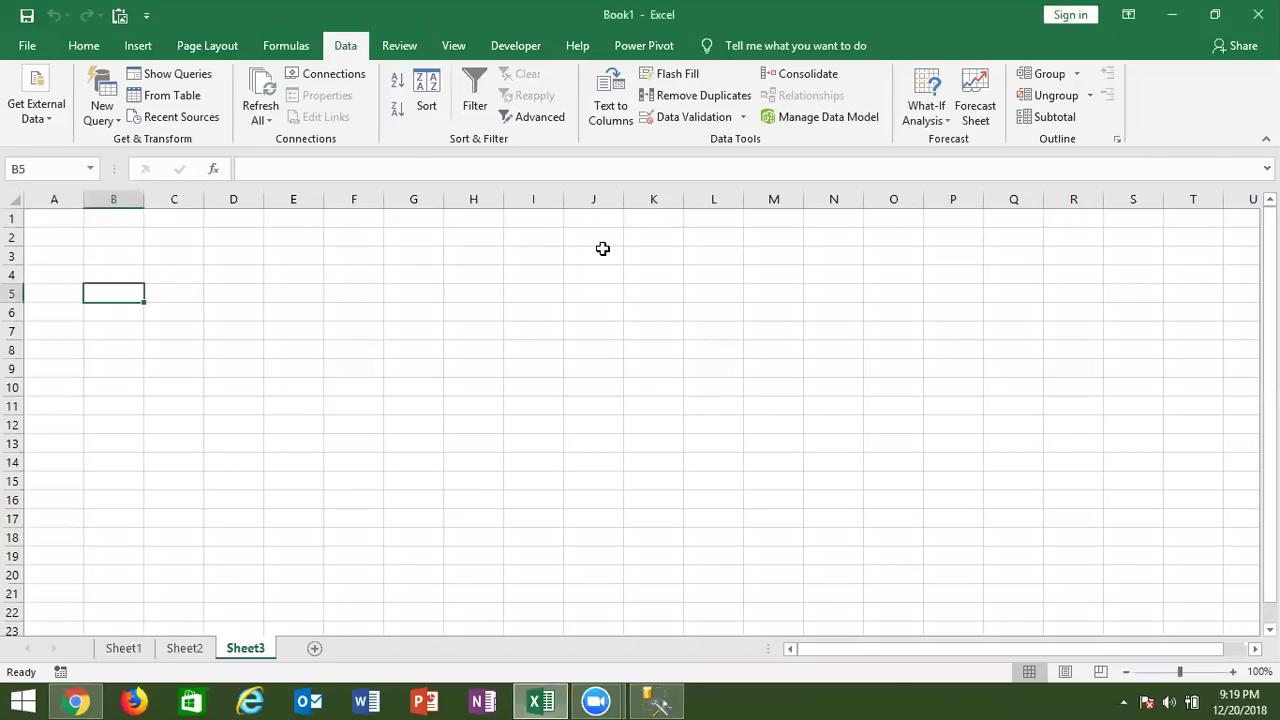
left_click(62, 234)
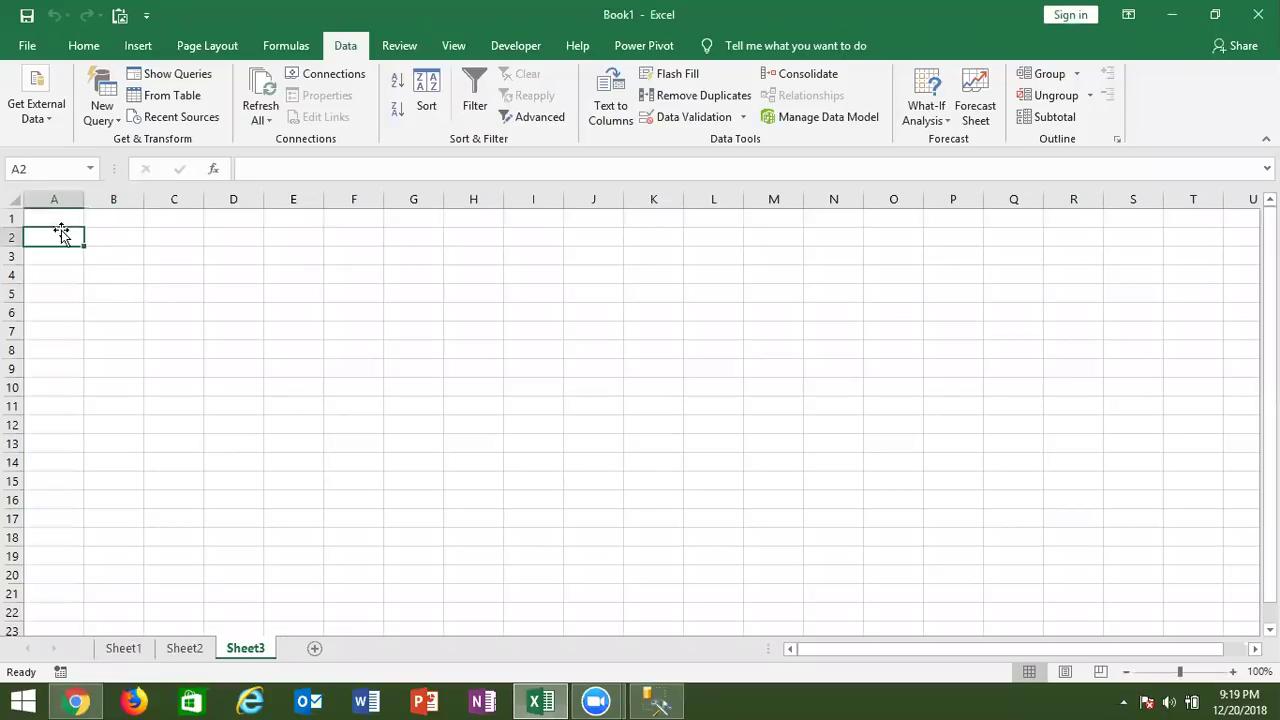
left_click(51, 116)
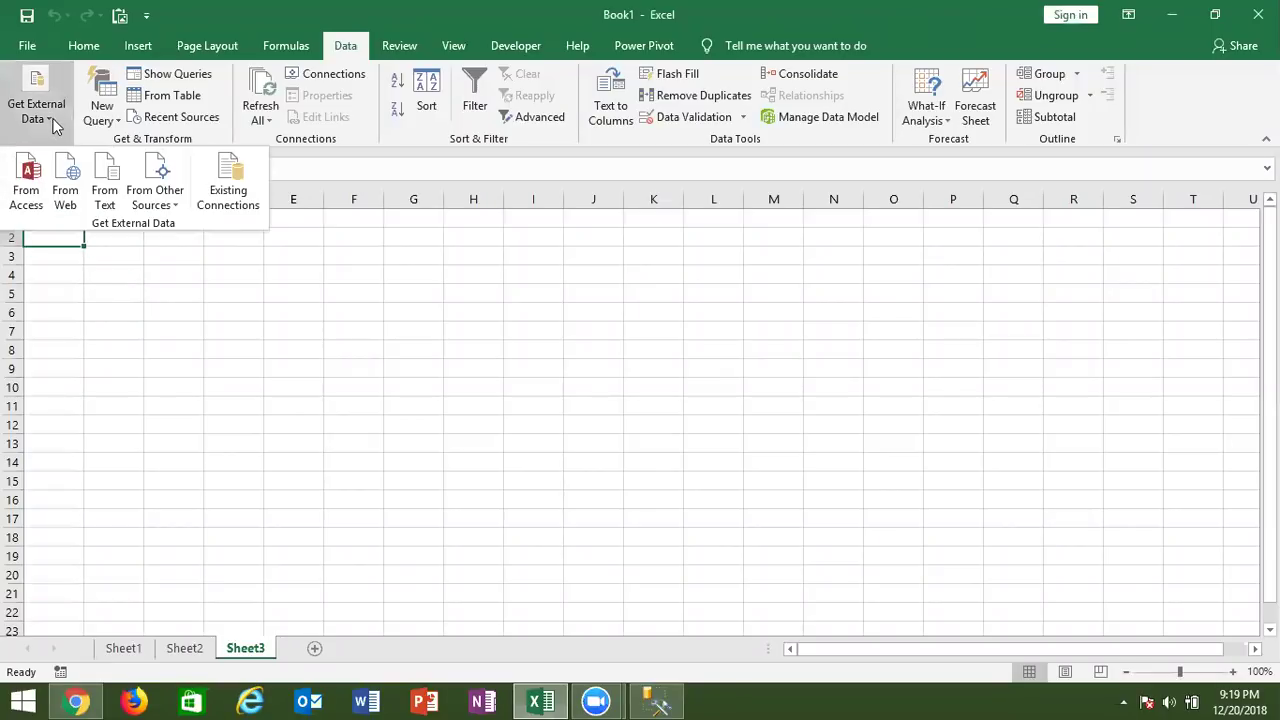
left_click(153, 206)
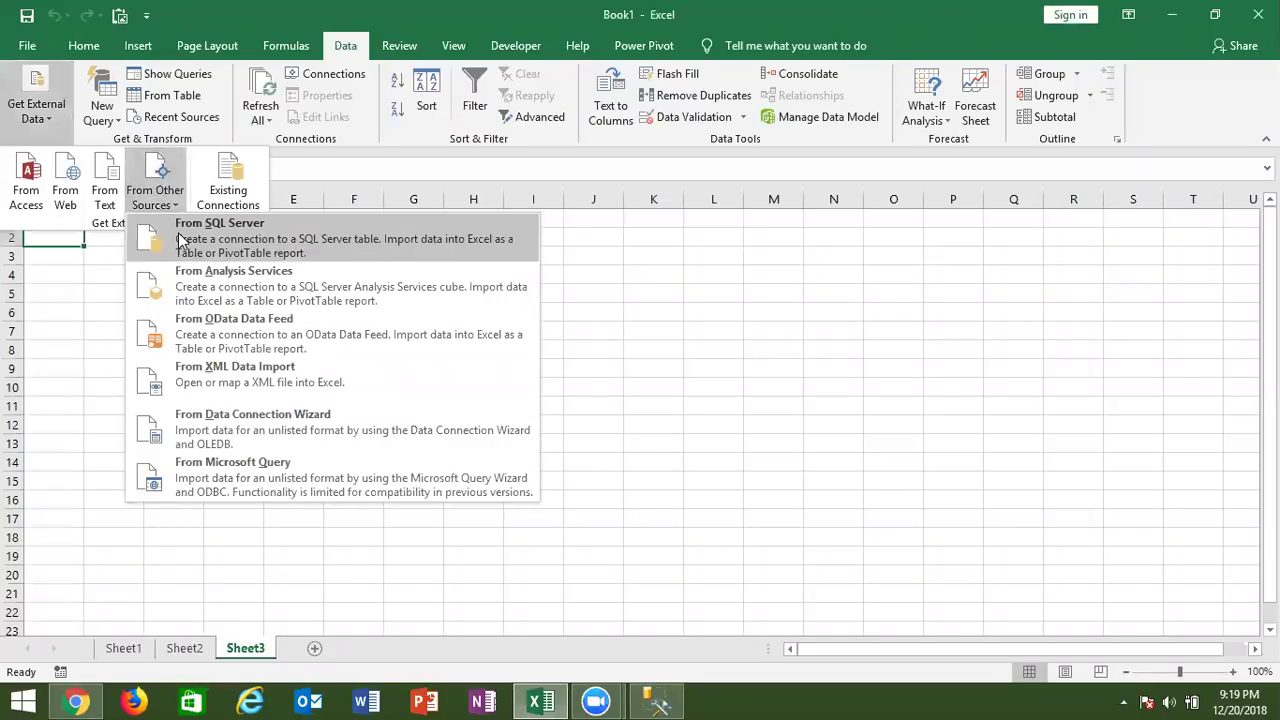
left_click(180, 241)
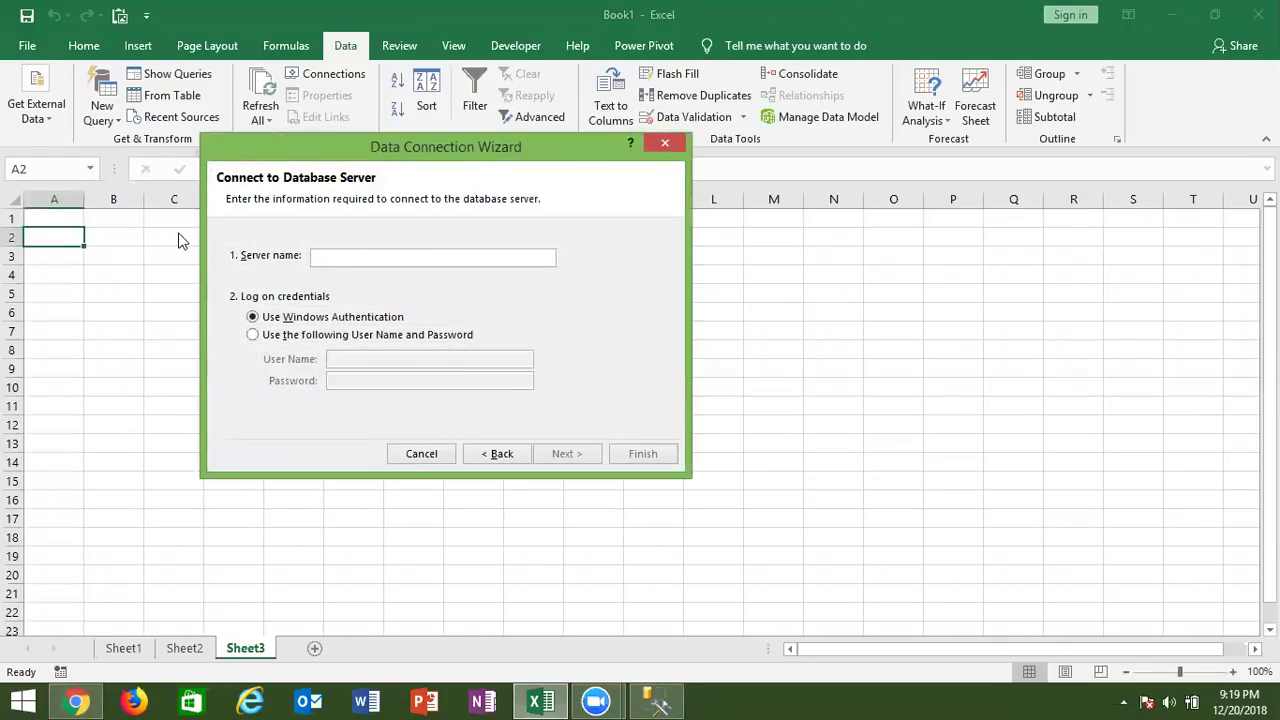
type("IPT/IPT")
key("BackSpace")
key("BackSpace")
key("BackSpace")
key("BackSpace")
type("\\IPT")
- Import Table_1 from the SData database into Sheet3 at A2, replacing the existing .odc connection file
left_click(557, 460)
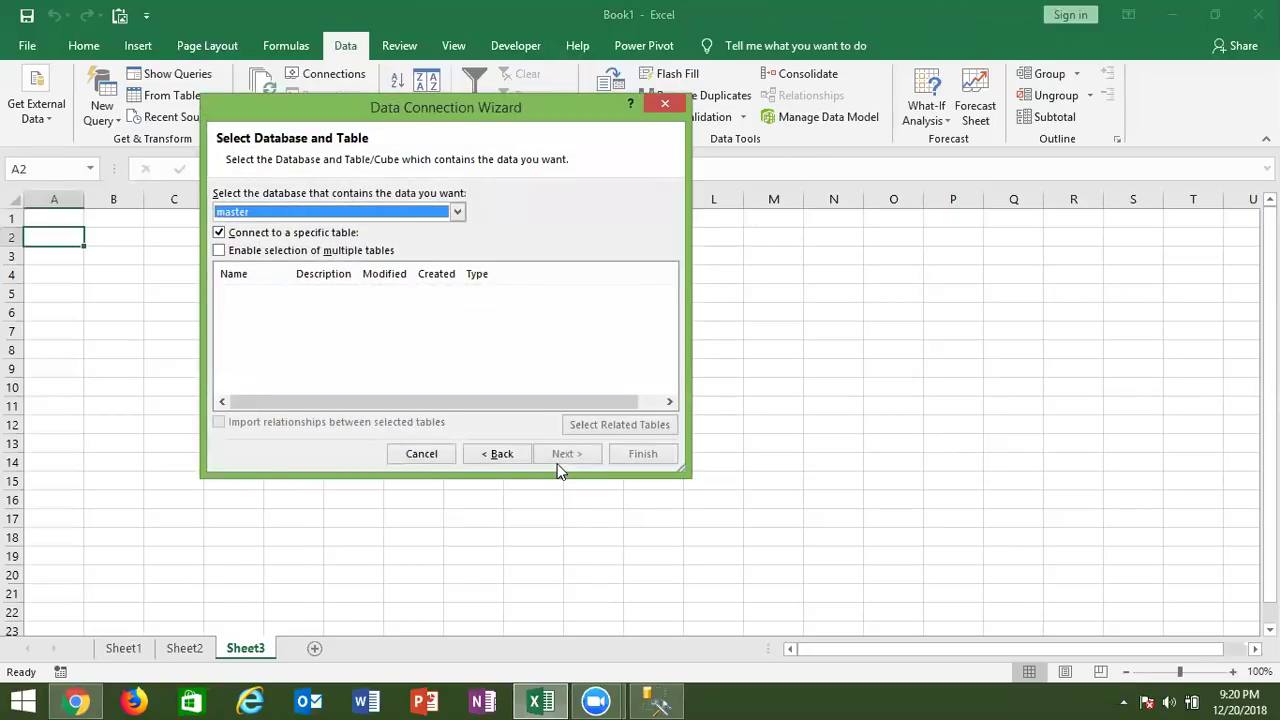
left_click(315, 212)
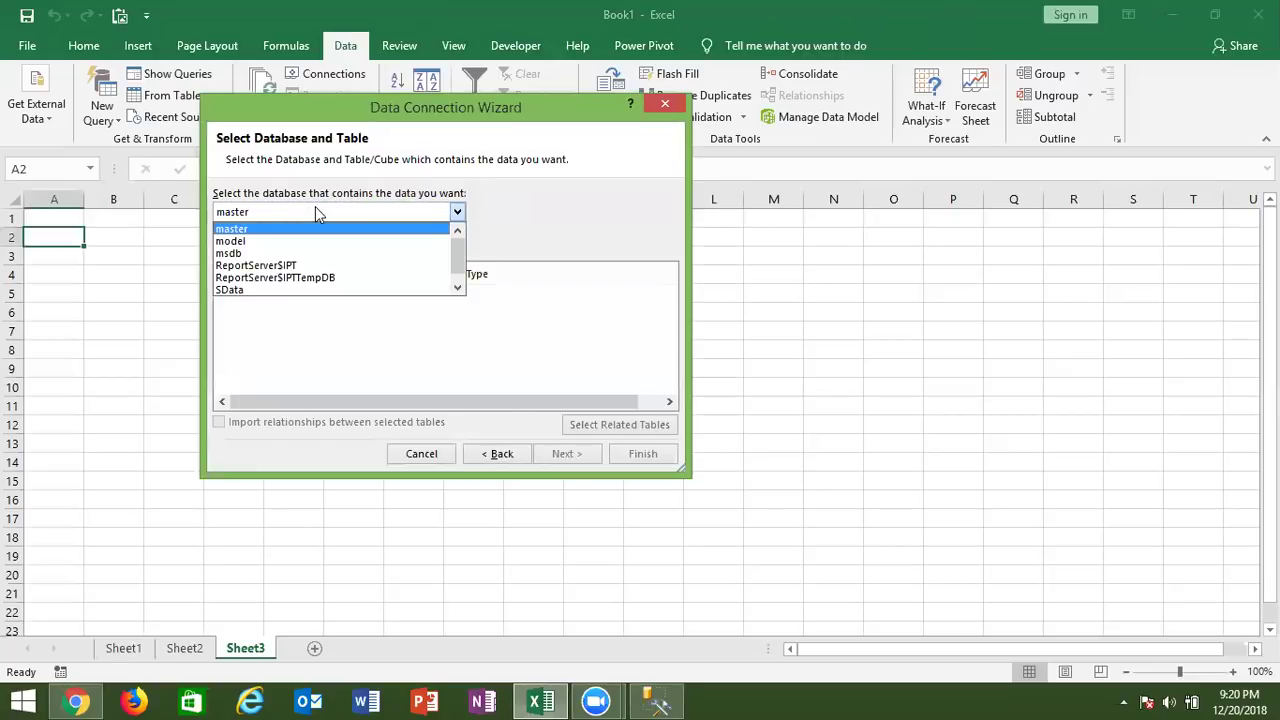
left_click(272, 289)
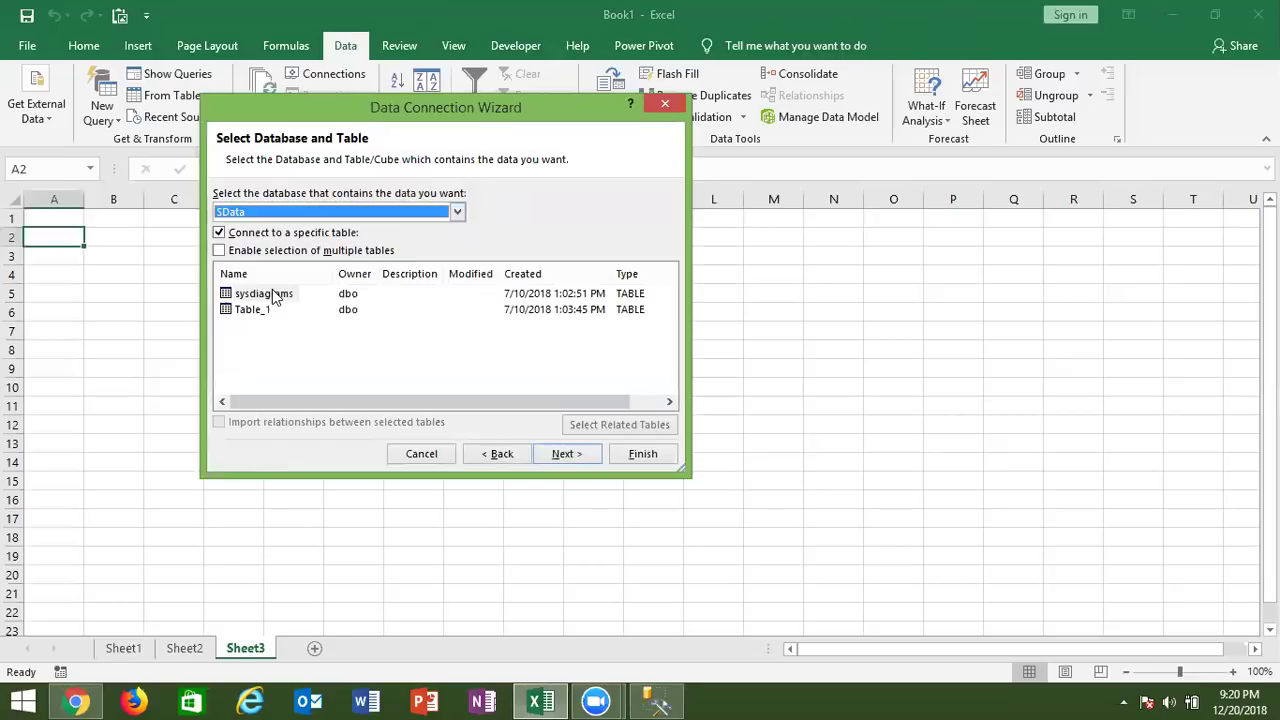
left_click(255, 310)
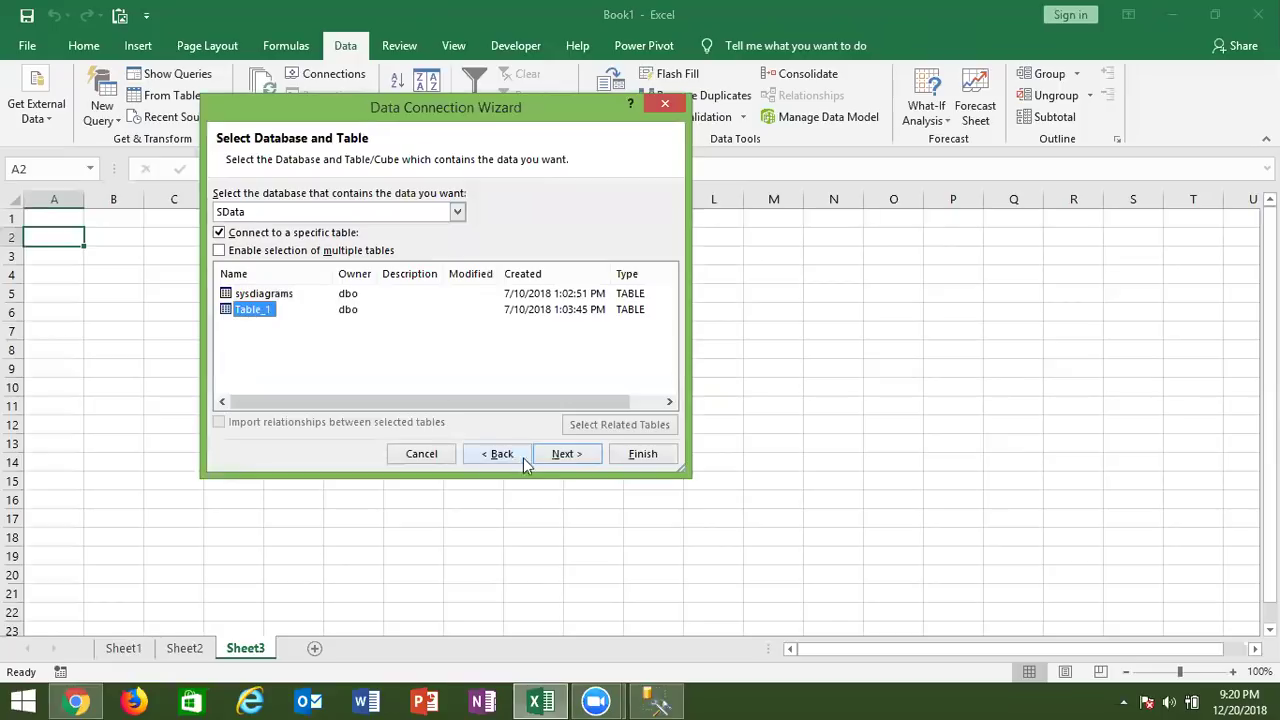
left_click(562, 454)
left_click(630, 456)
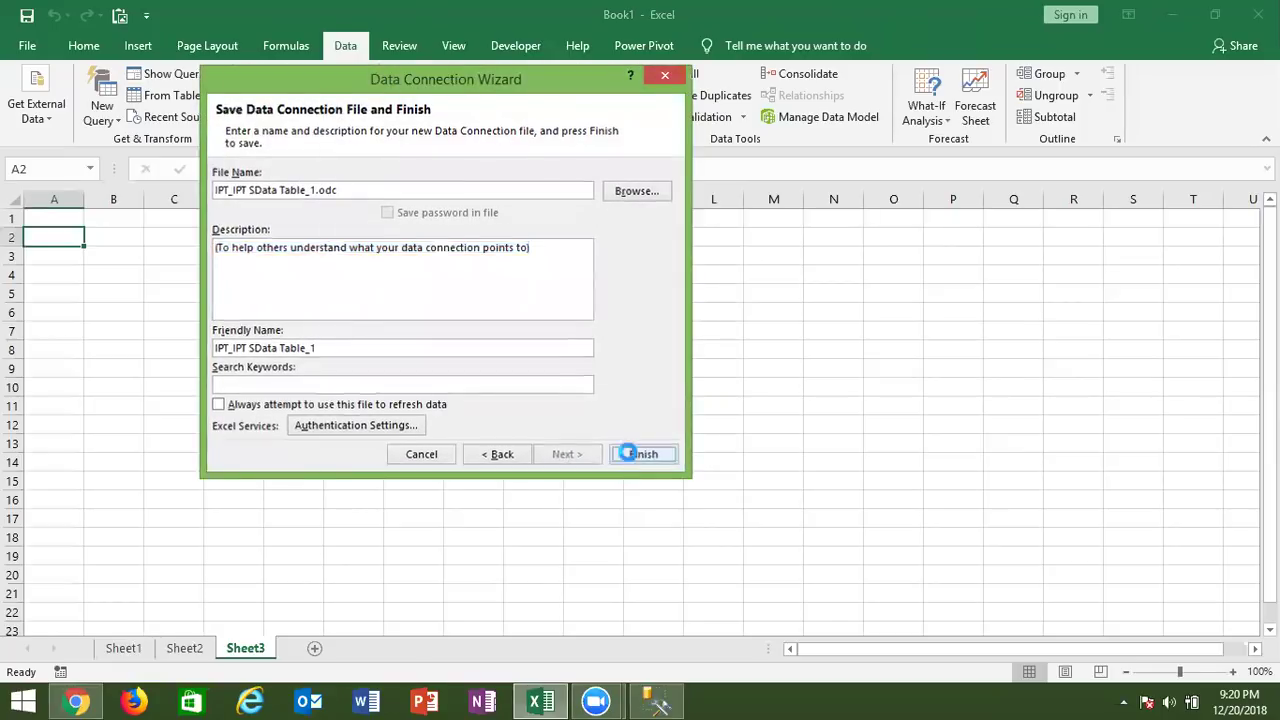
left_click(624, 397)
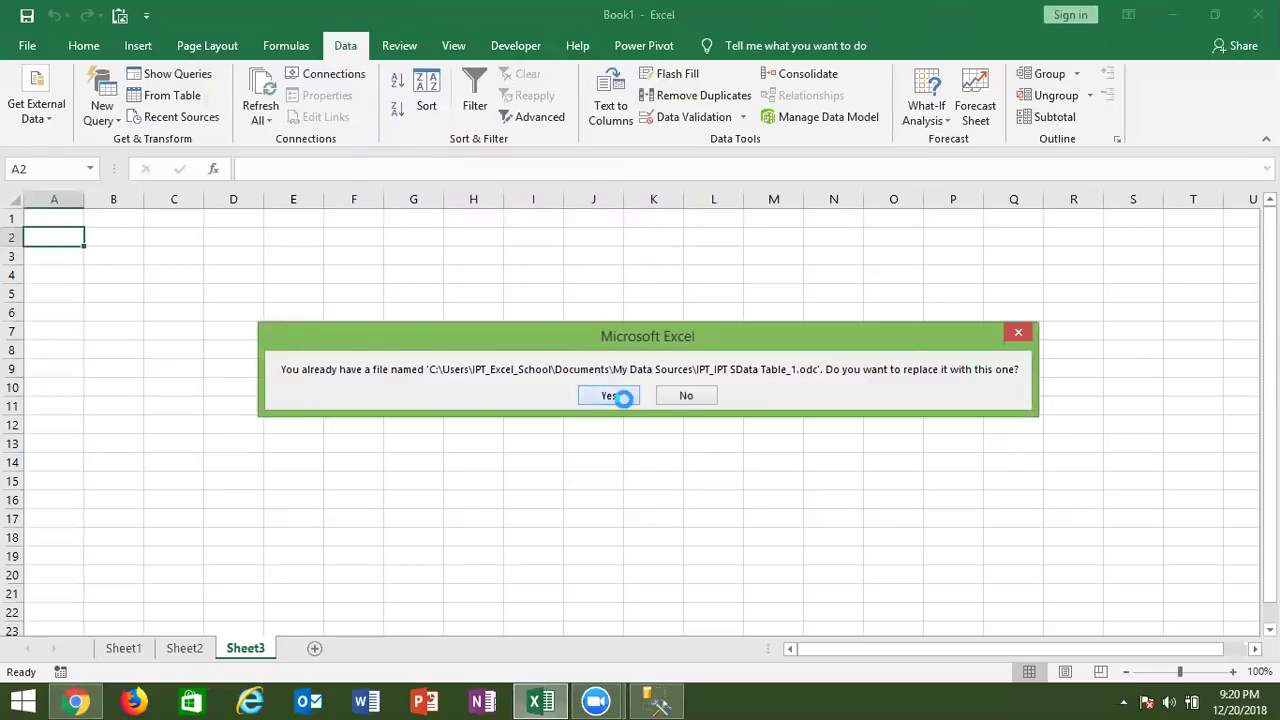
left_click(470, 411)
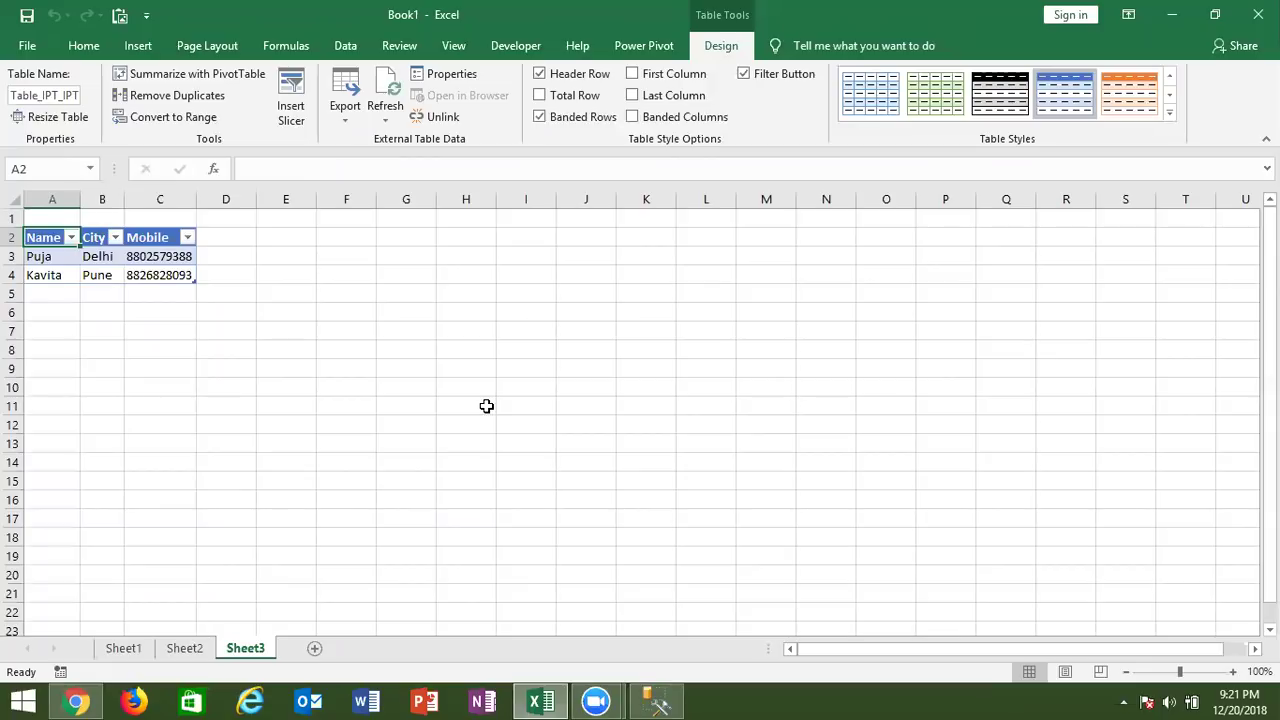
- Start a Data Connection Wizard with the Oracle OLE DB source, then close it without connecting
left_click(236, 334)
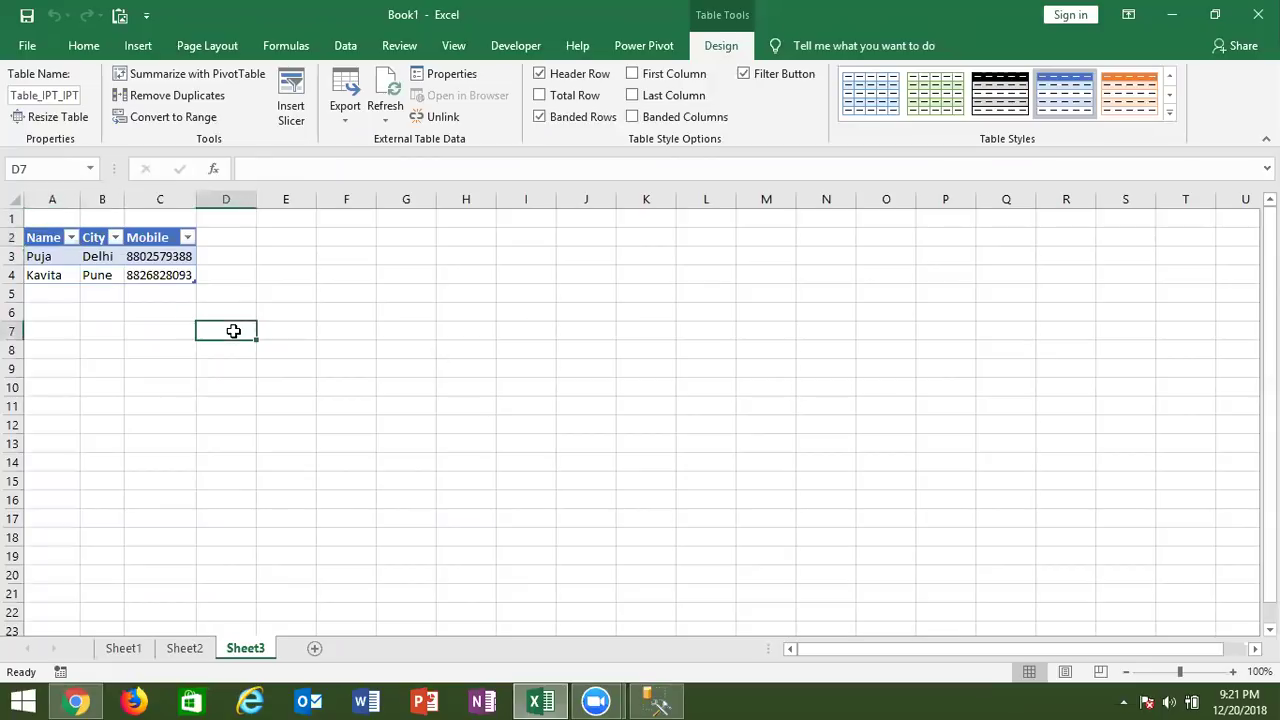
left_click(138, 45)
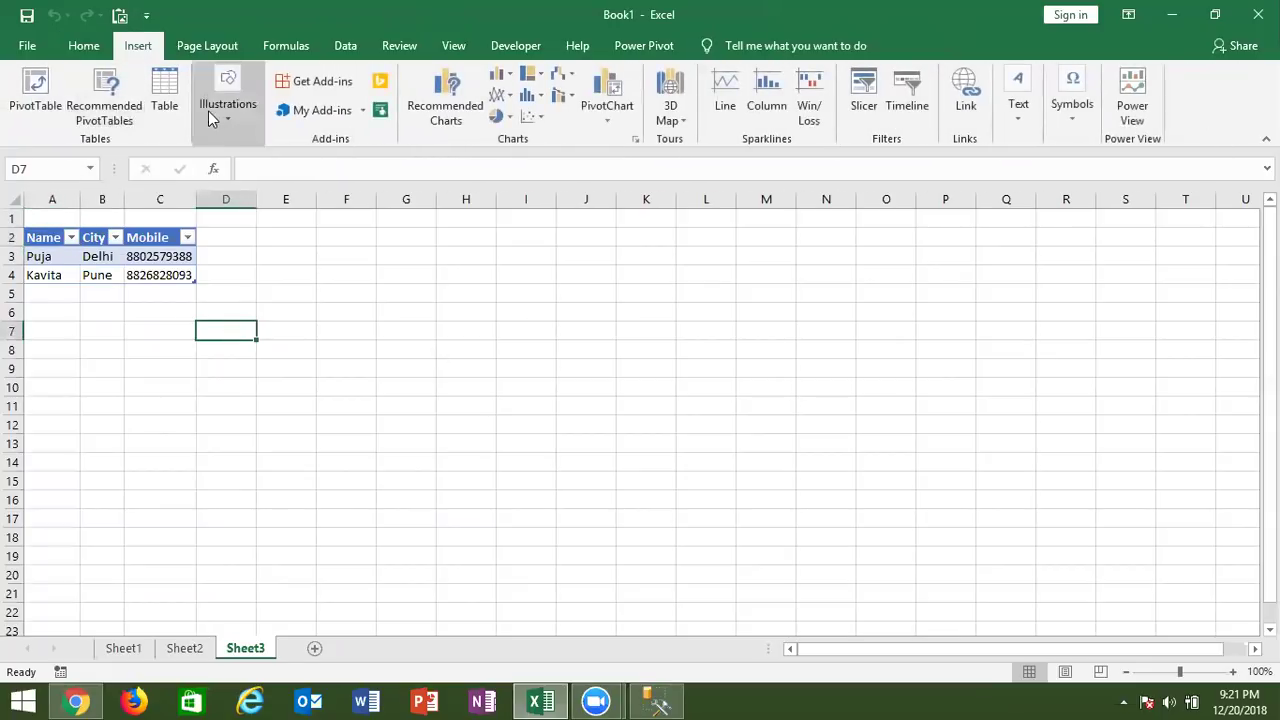
left_click(345, 45)
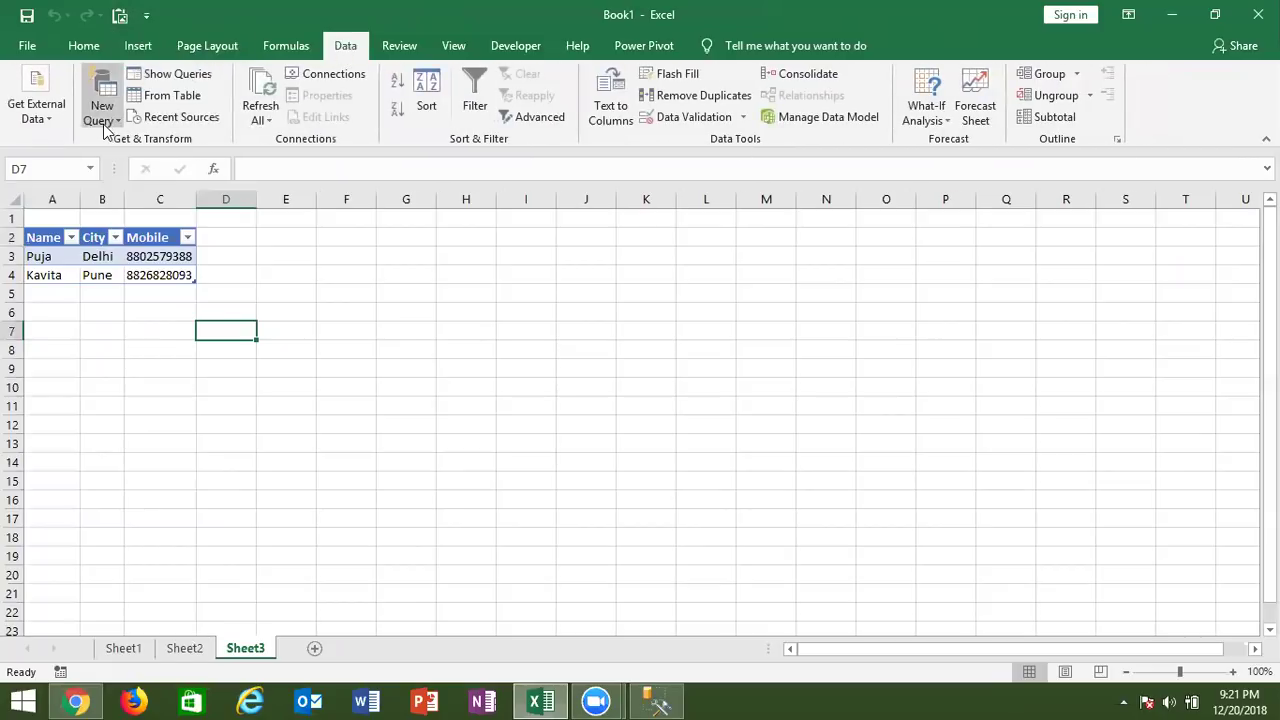
left_click(68, 120)
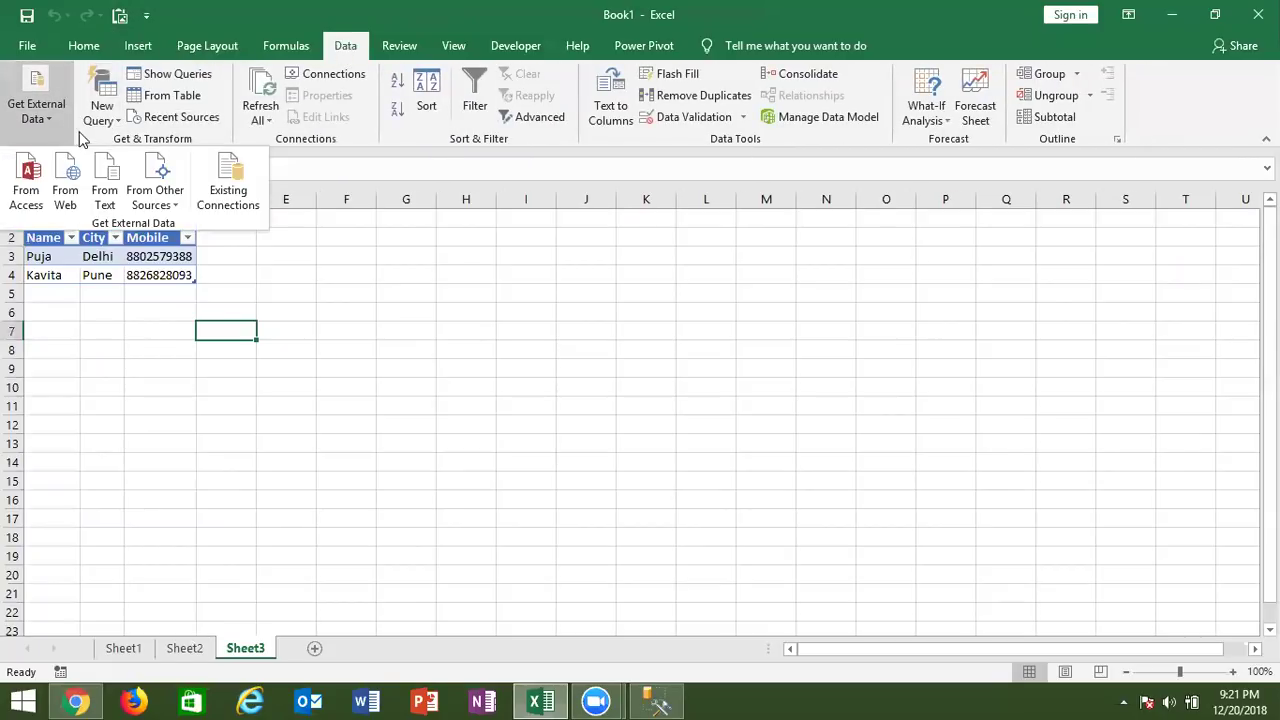
left_click(166, 200)
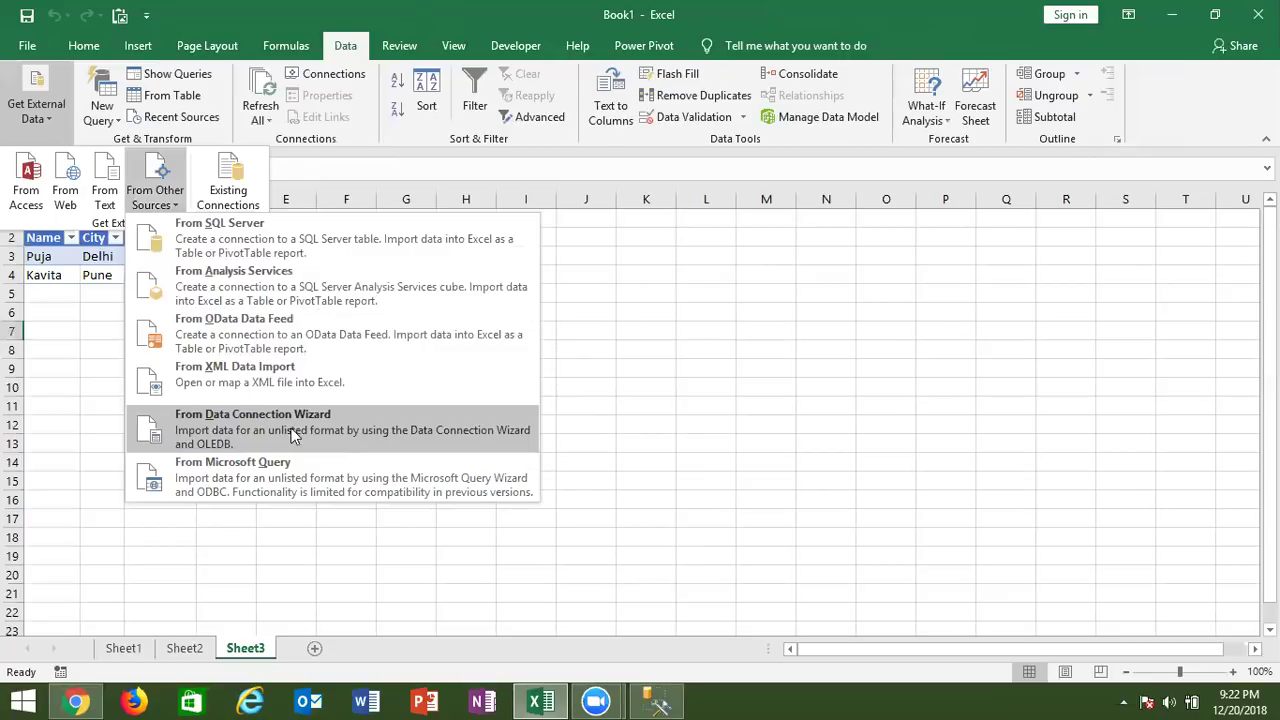
left_click(298, 437)
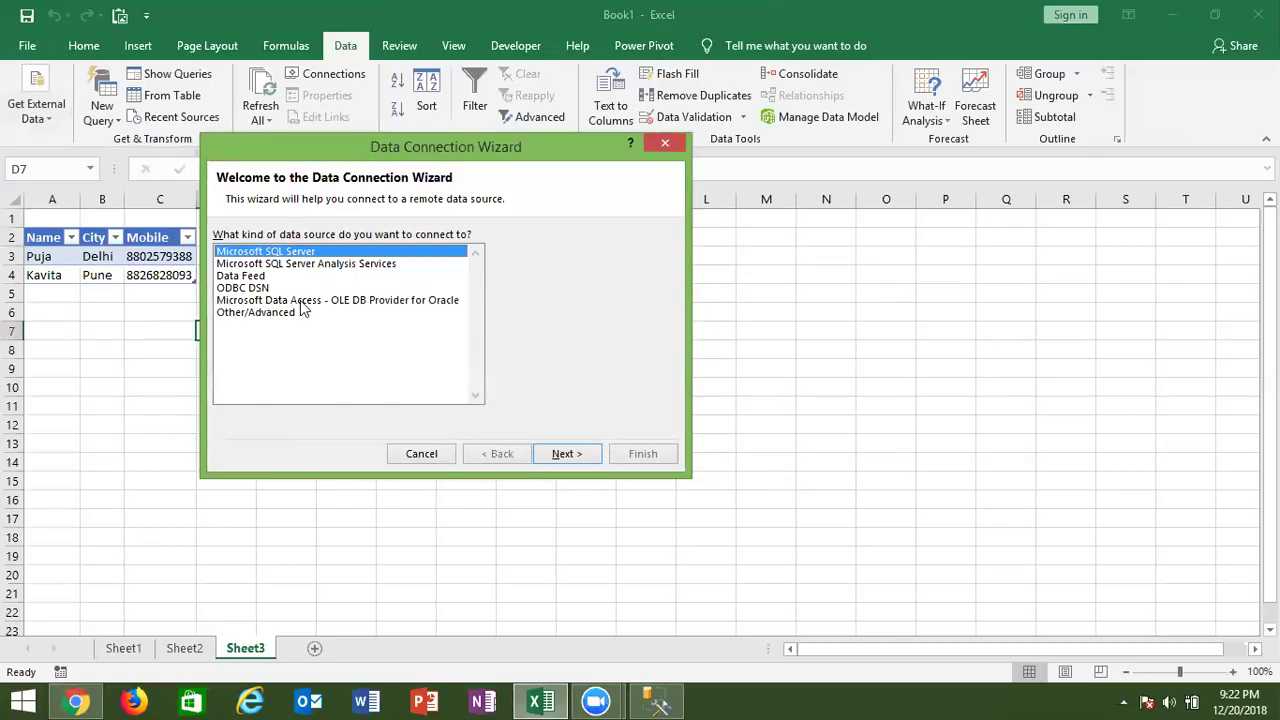
left_click(300, 301)
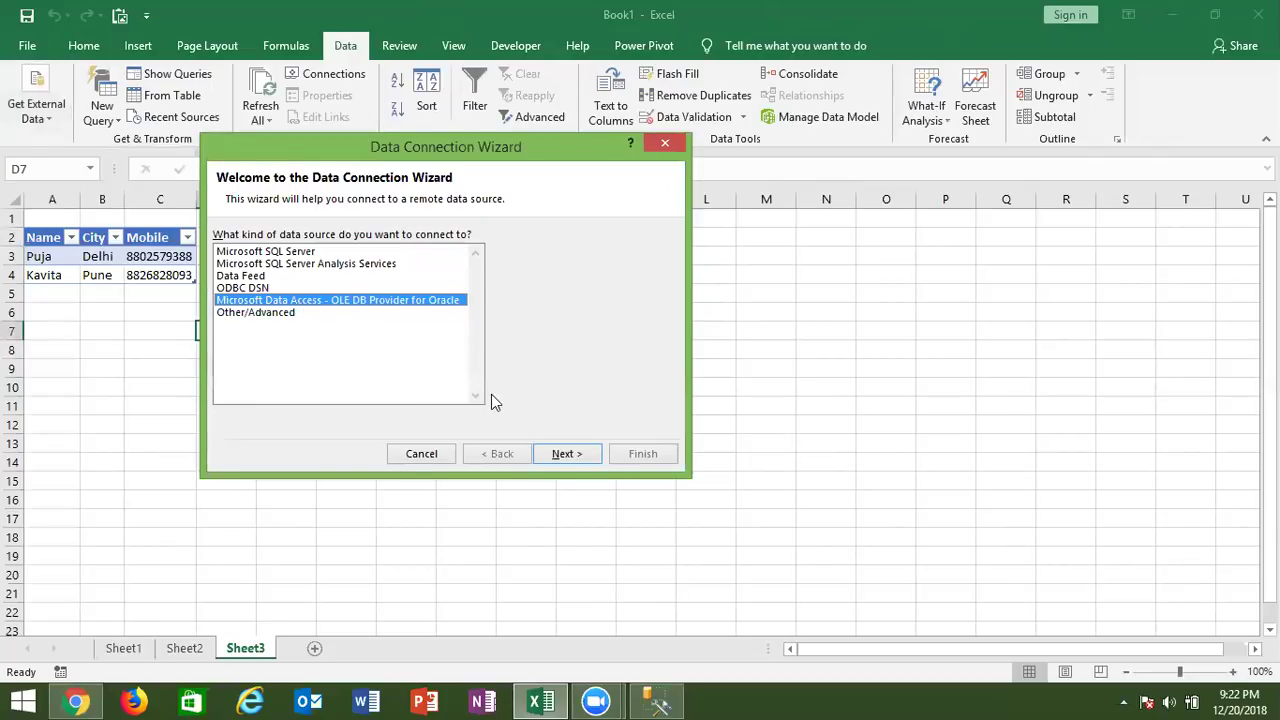
left_click(553, 451)
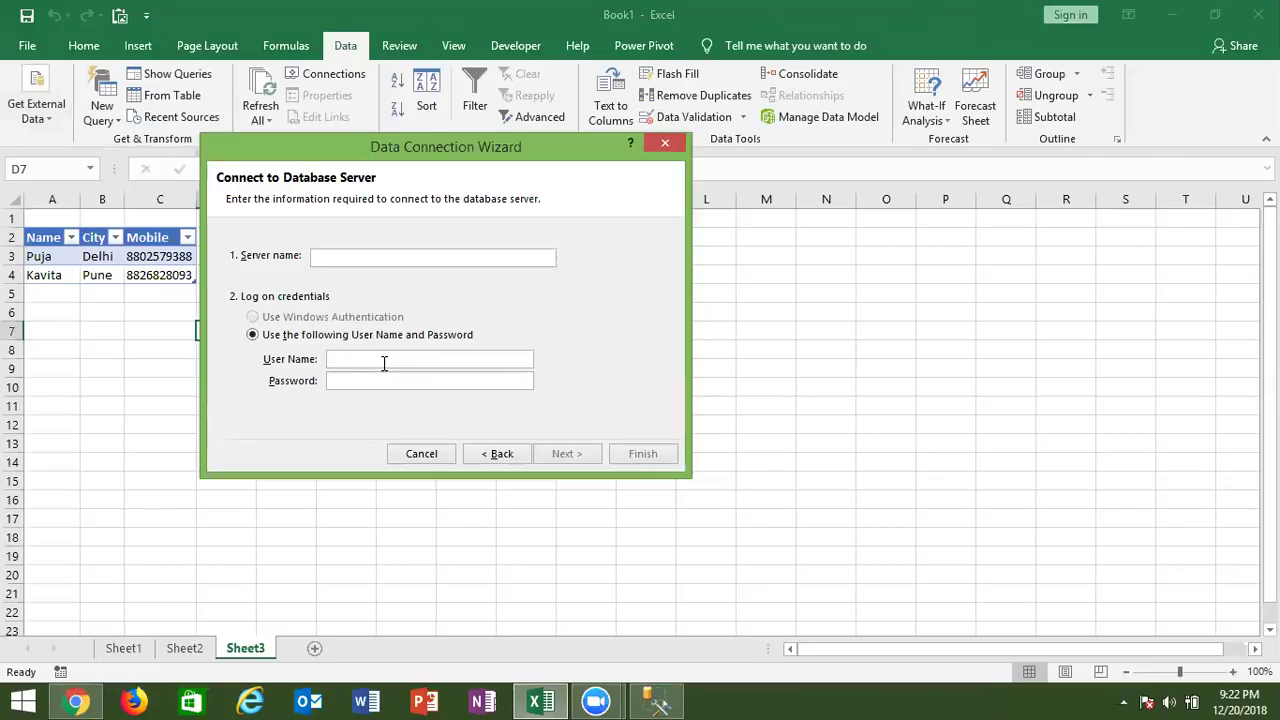
left_click(654, 146)
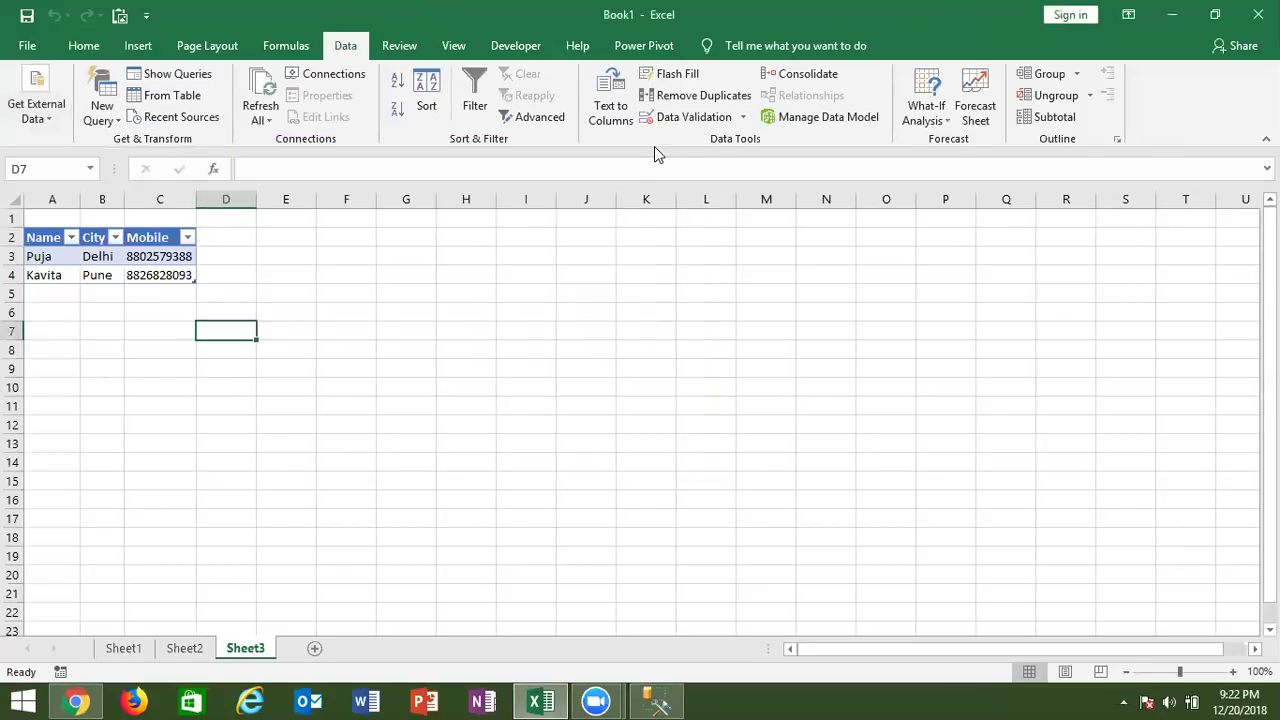
left_click(58, 309)
left_click(45, 124)
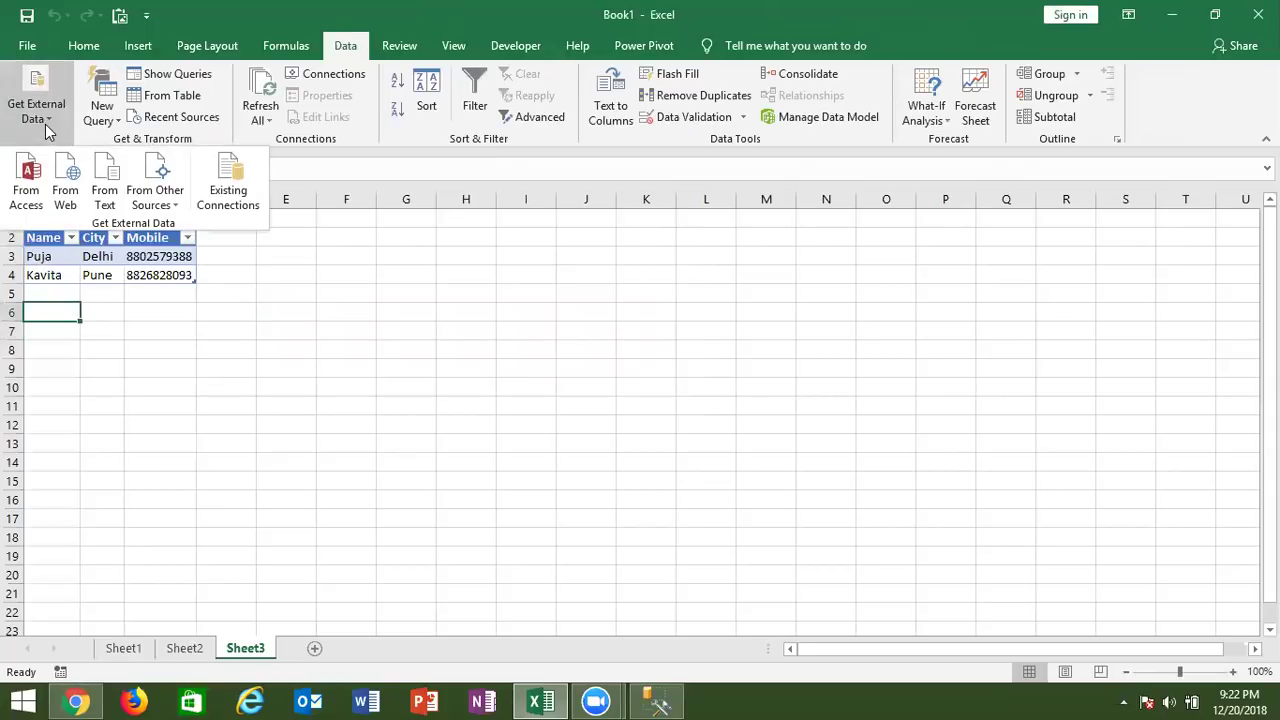
left_click(180, 203)
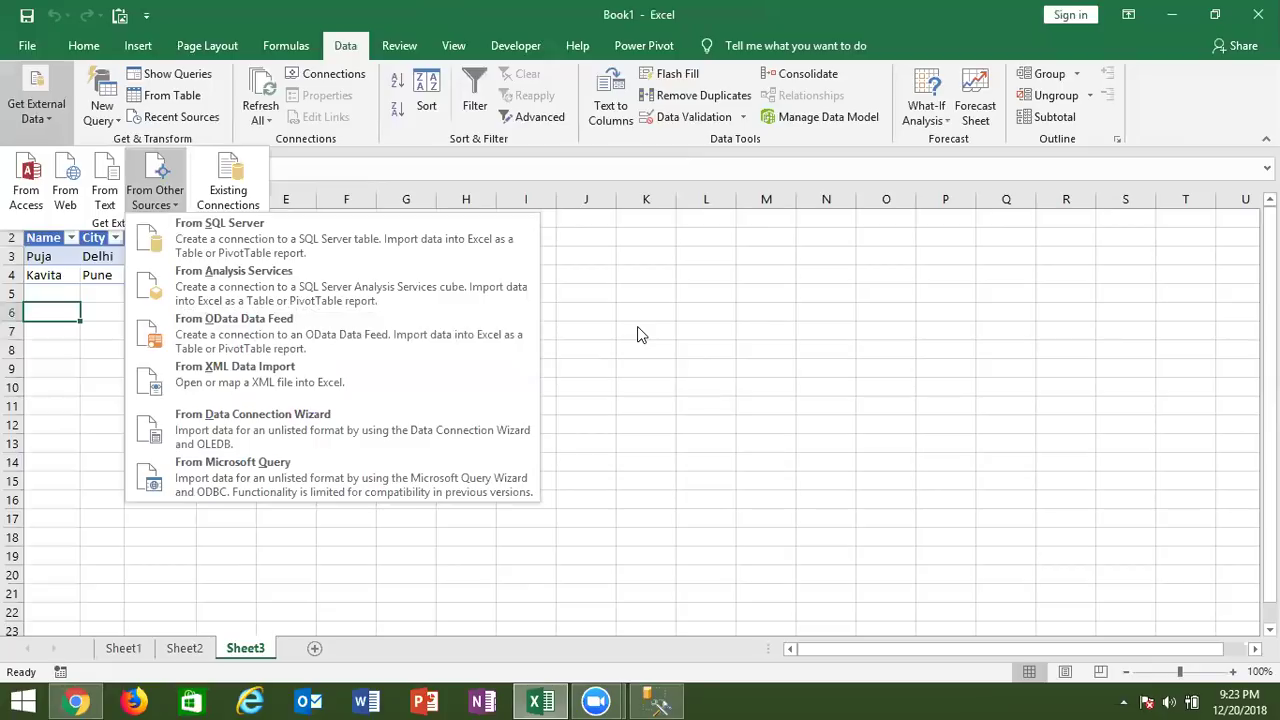
left_click(662, 370)
- In a new workbook, add Name and Sales headers and fill names from Puja down column A
key("ctrl+n")
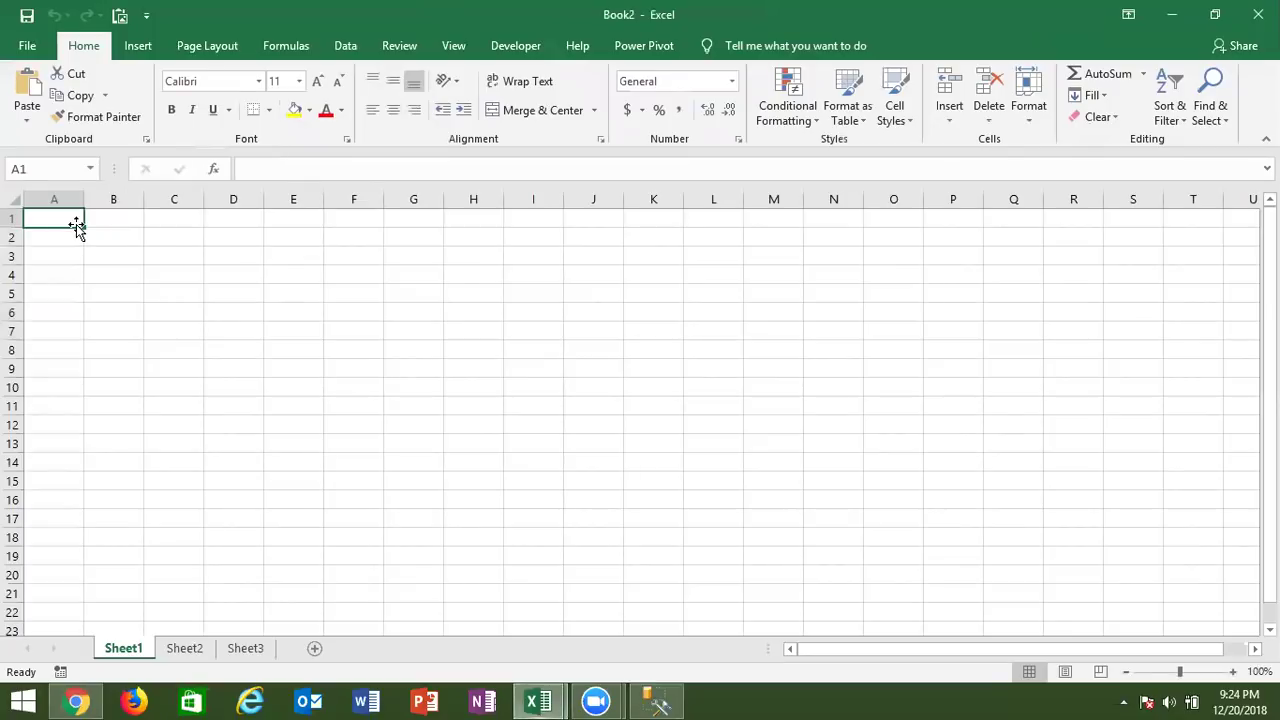
double_click(76, 224)
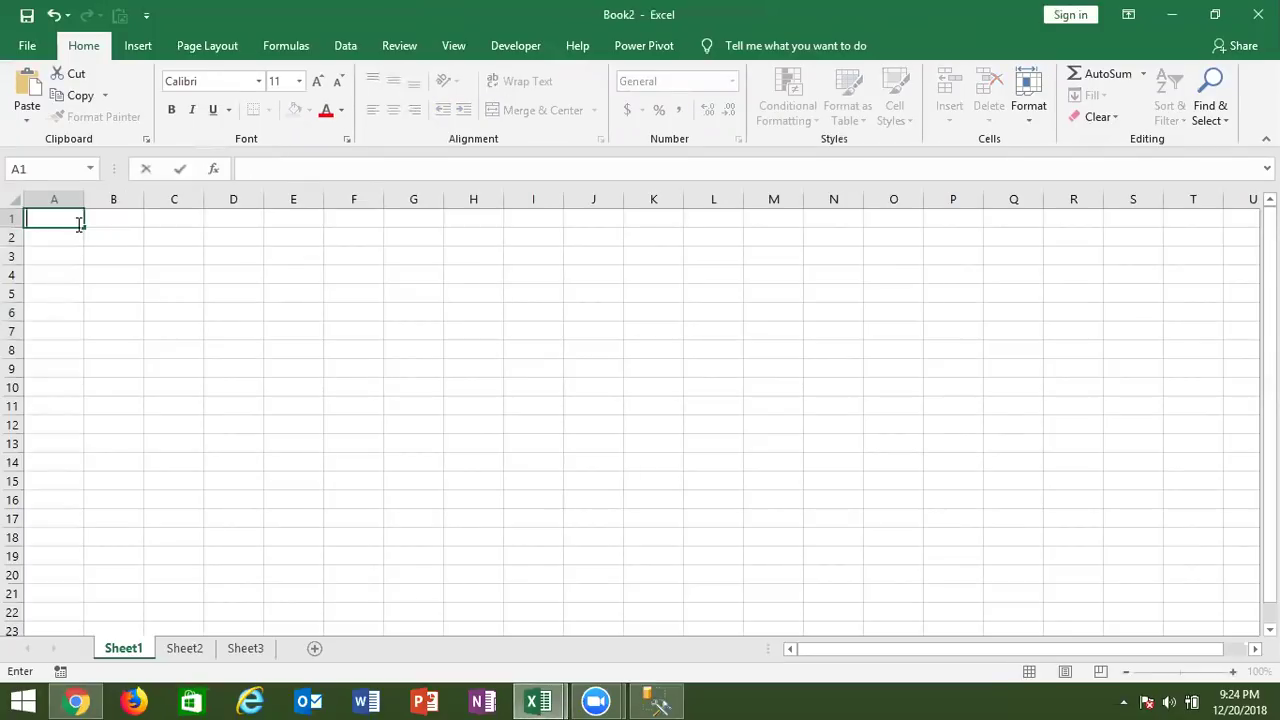
type("Name")
key("Tab")
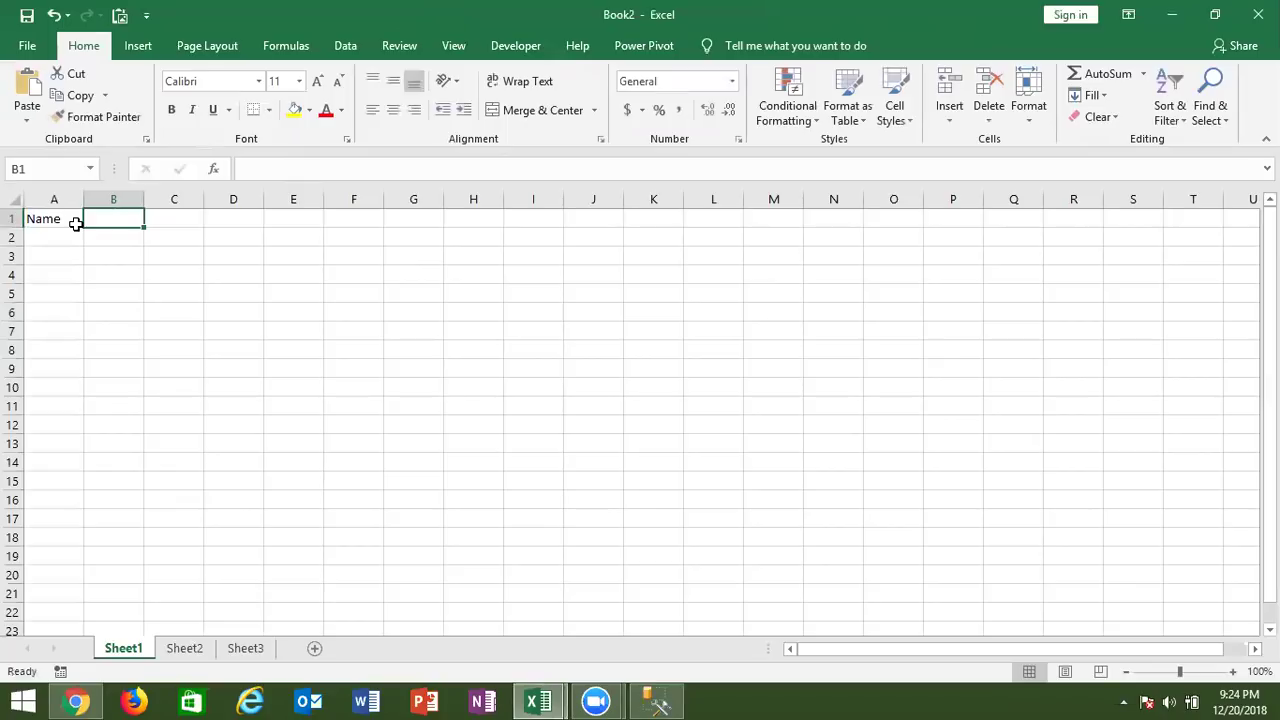
type("Sales")
key("Return")
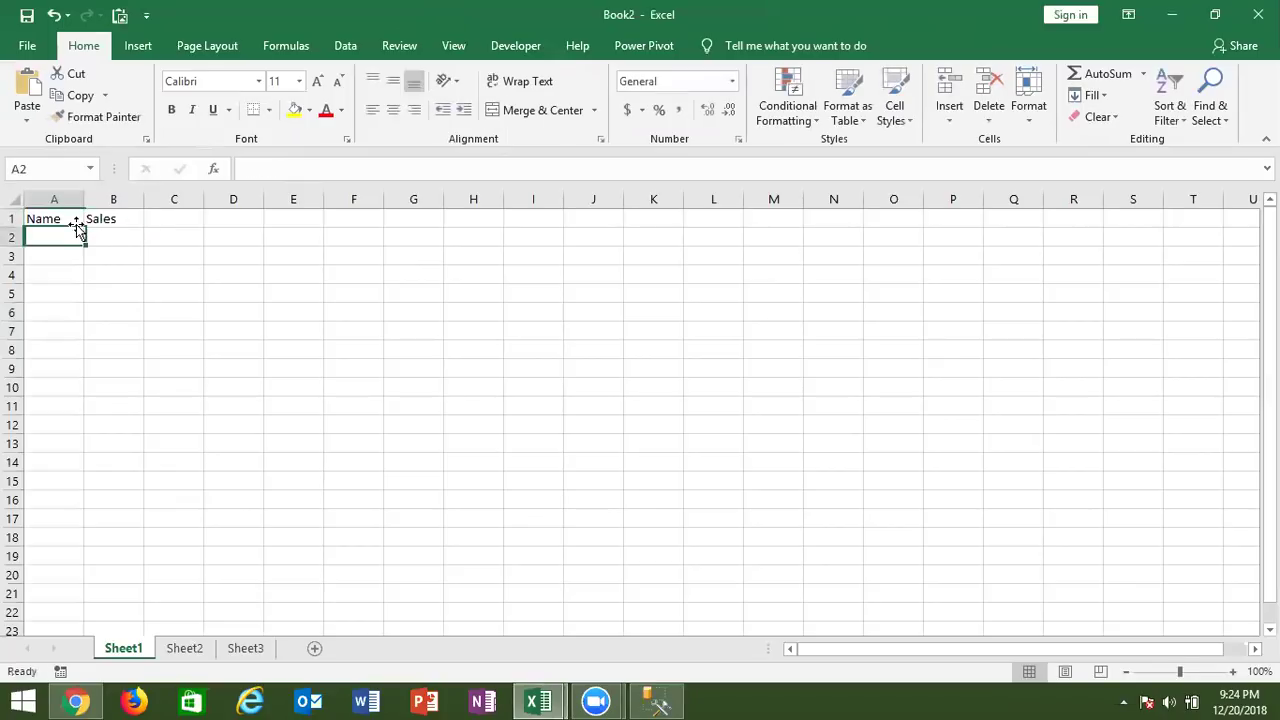
type("Puja")
key("Return")
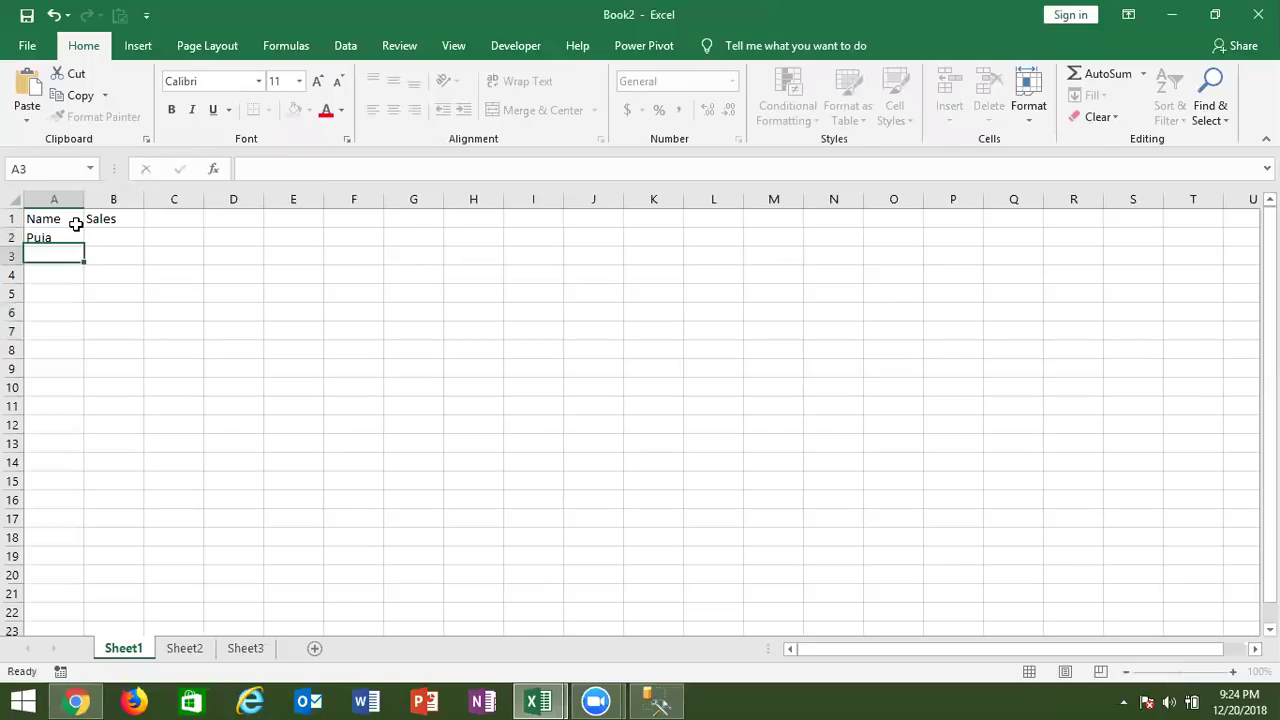
key("Up")
left_click_drag(85, 245, 86, 490)
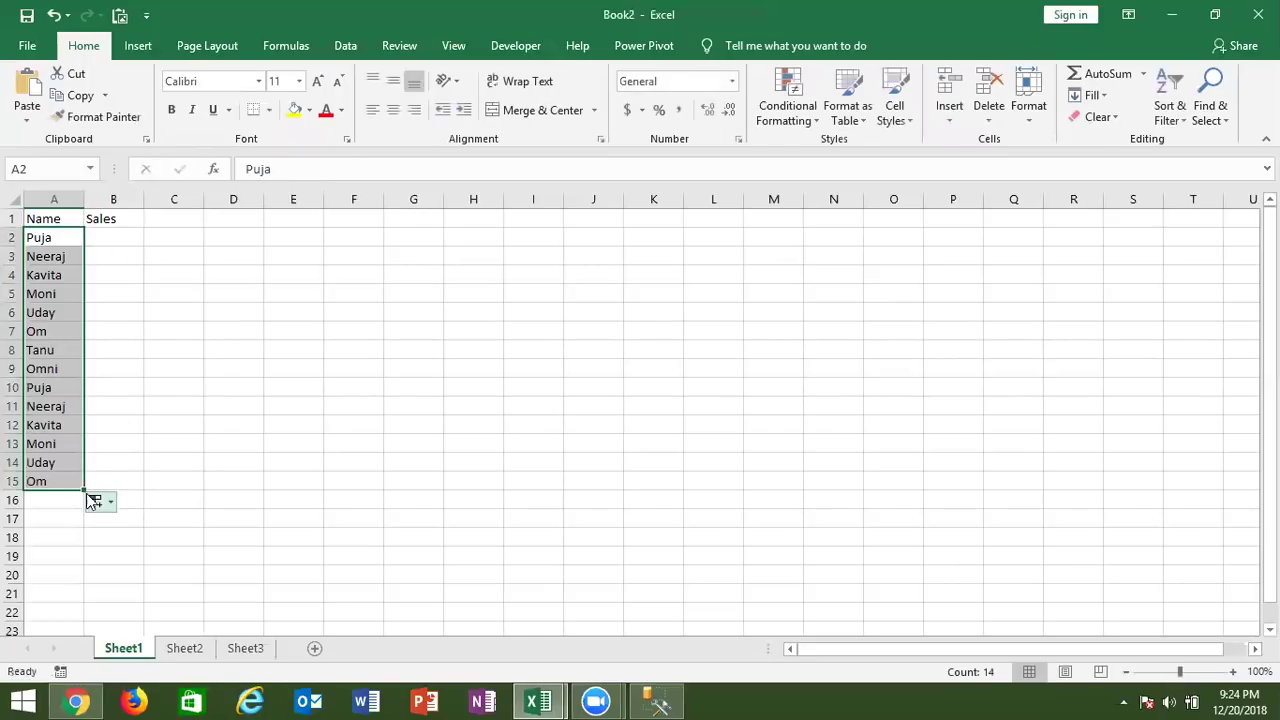
left_click_drag(85, 490, 100, 699)
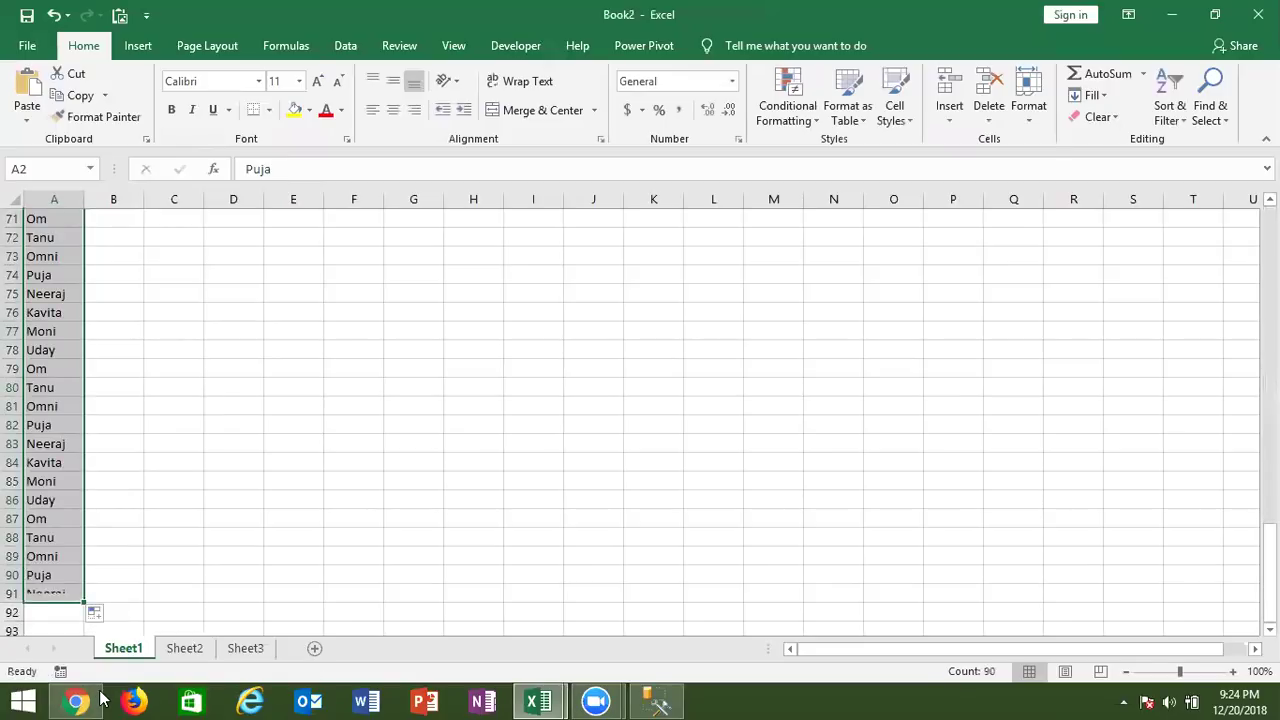
- Enter =RANDBETWEEN(10,90) in cell B2
key("ctrl+Home")
key("Right")
key("Down")
type("=ra")
key("Down")
key("Down")
key("Tab")
type("10,90")
key("Return")
- Fill the RANDBETWEEN formula down to B91 and paste the Sales column back as fixed values
key("Left")
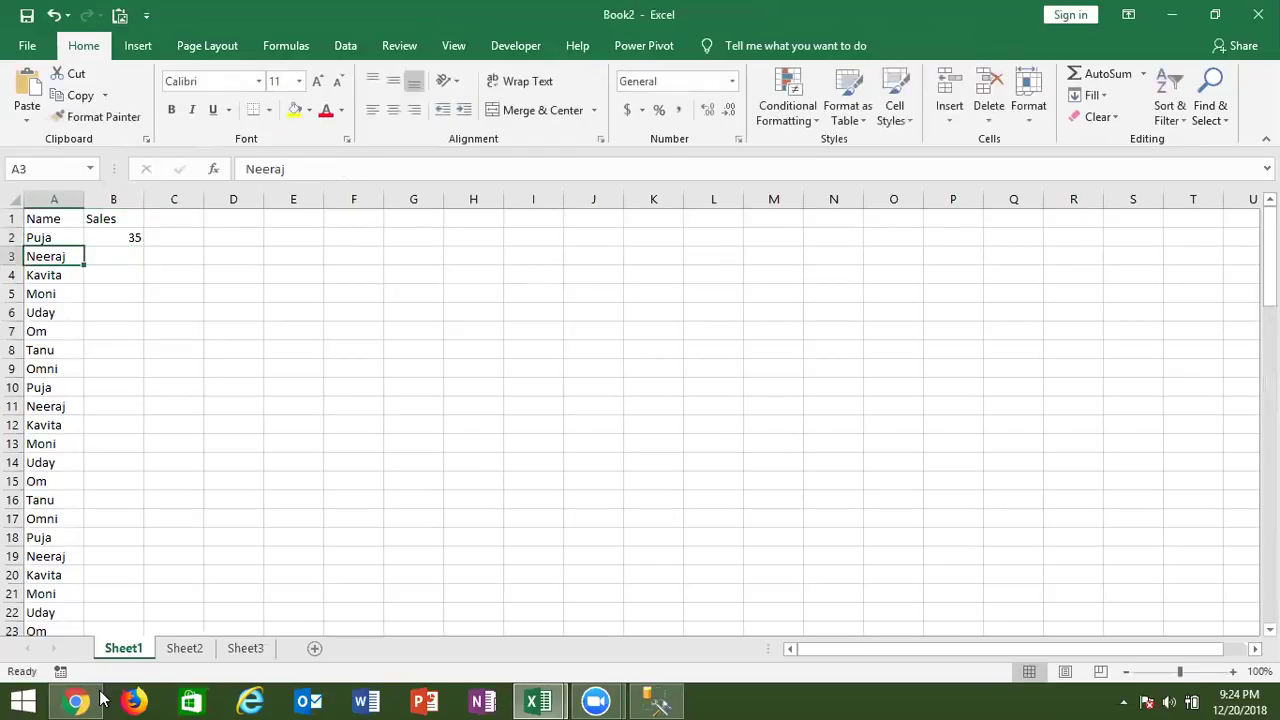
key("ctrl+Down")
key("Right")
key("ctrl+shift+Up")
key("ctrl+d")
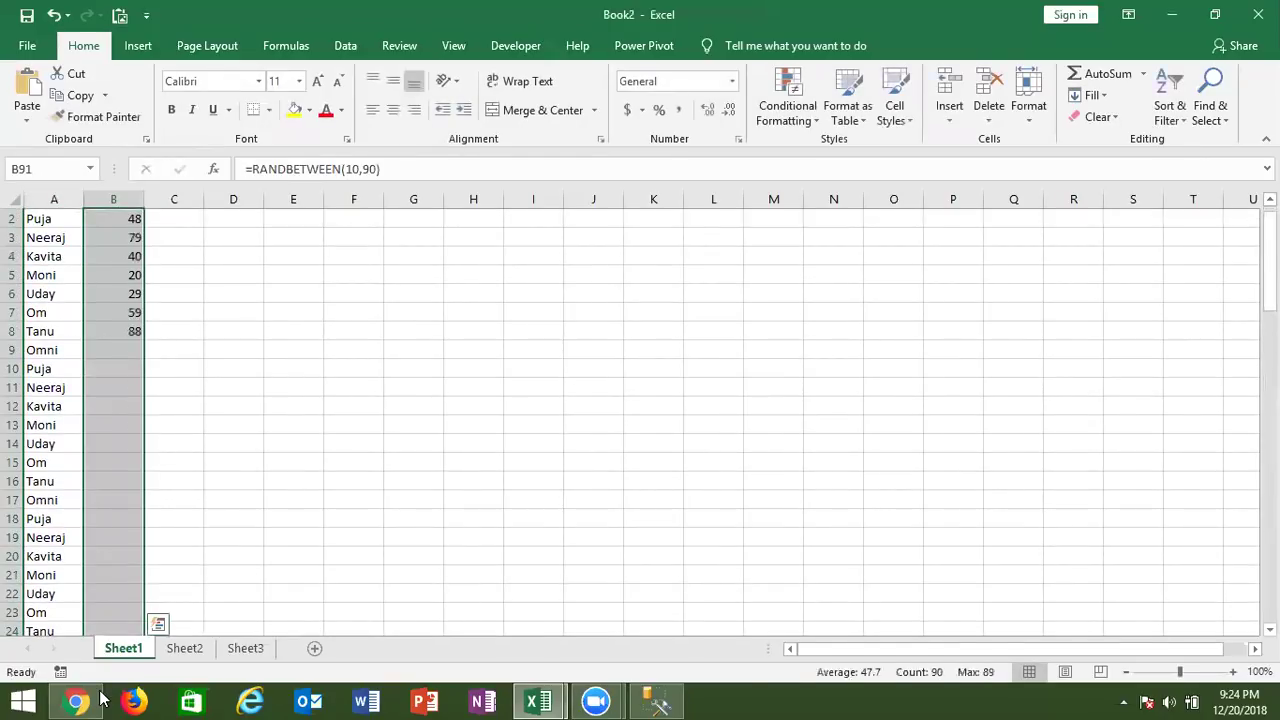
key("ctrl+c")
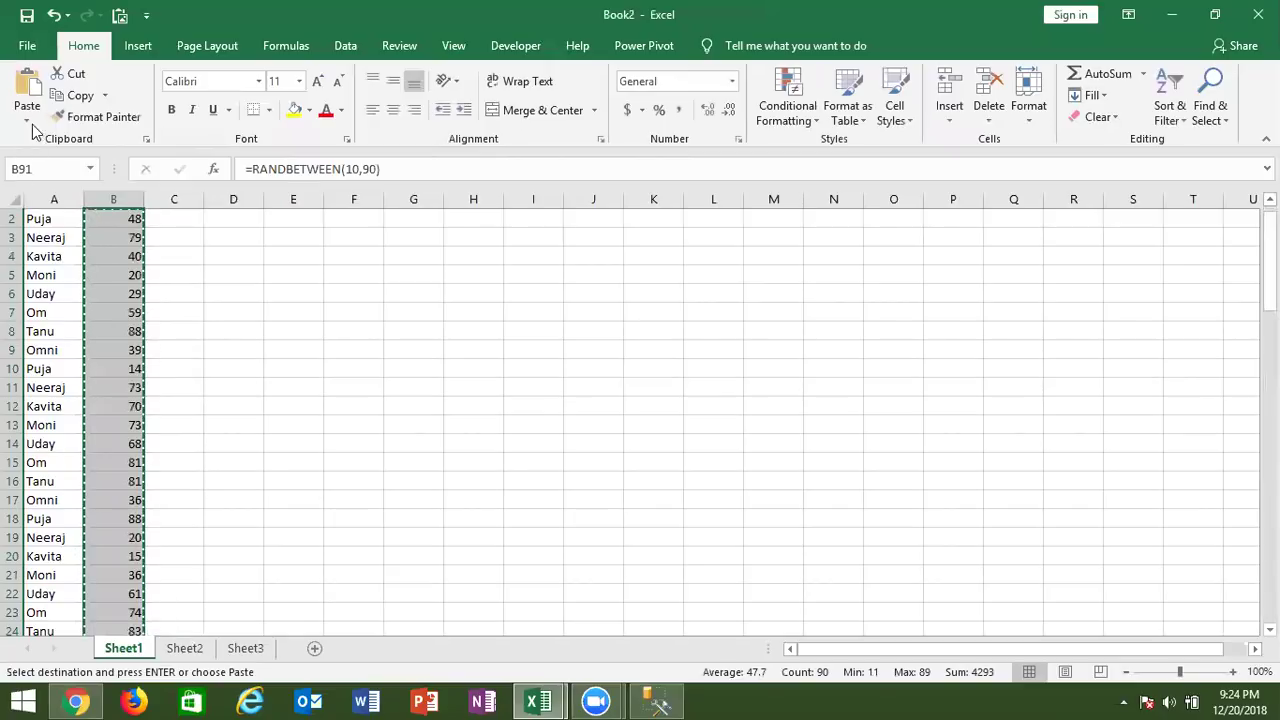
left_click(27, 120)
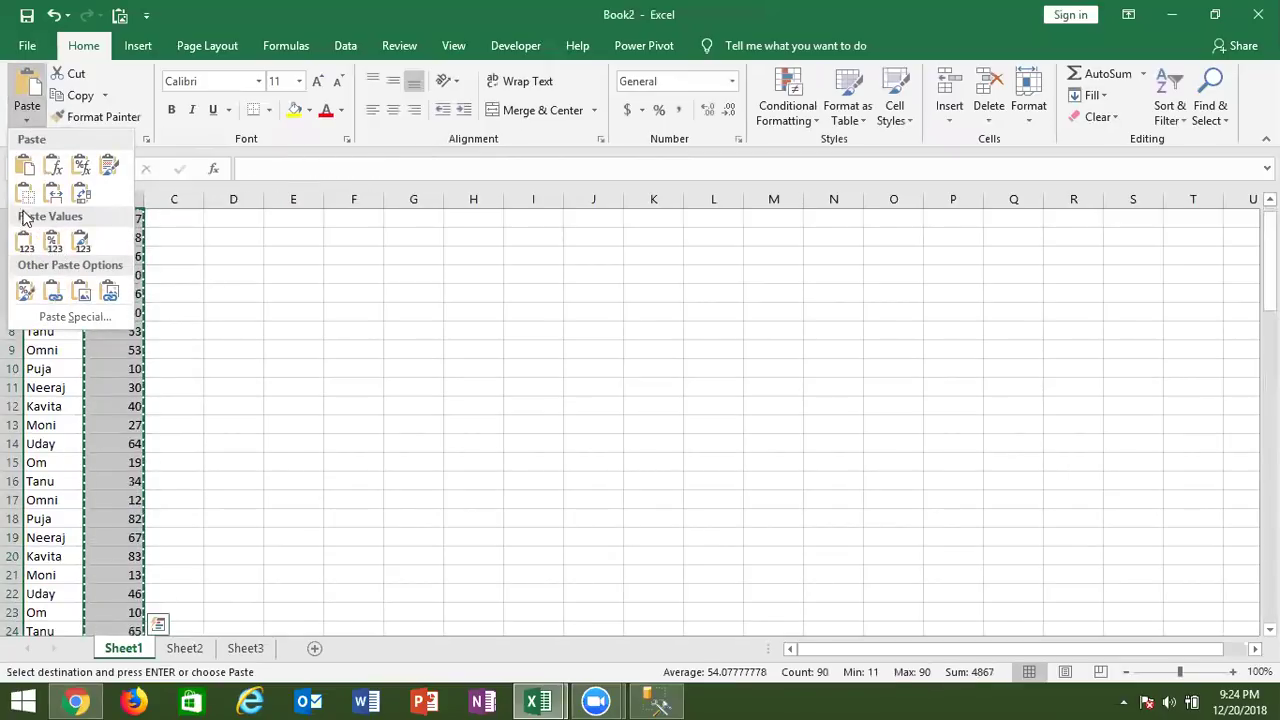
left_click(24, 243)
key("Escape")
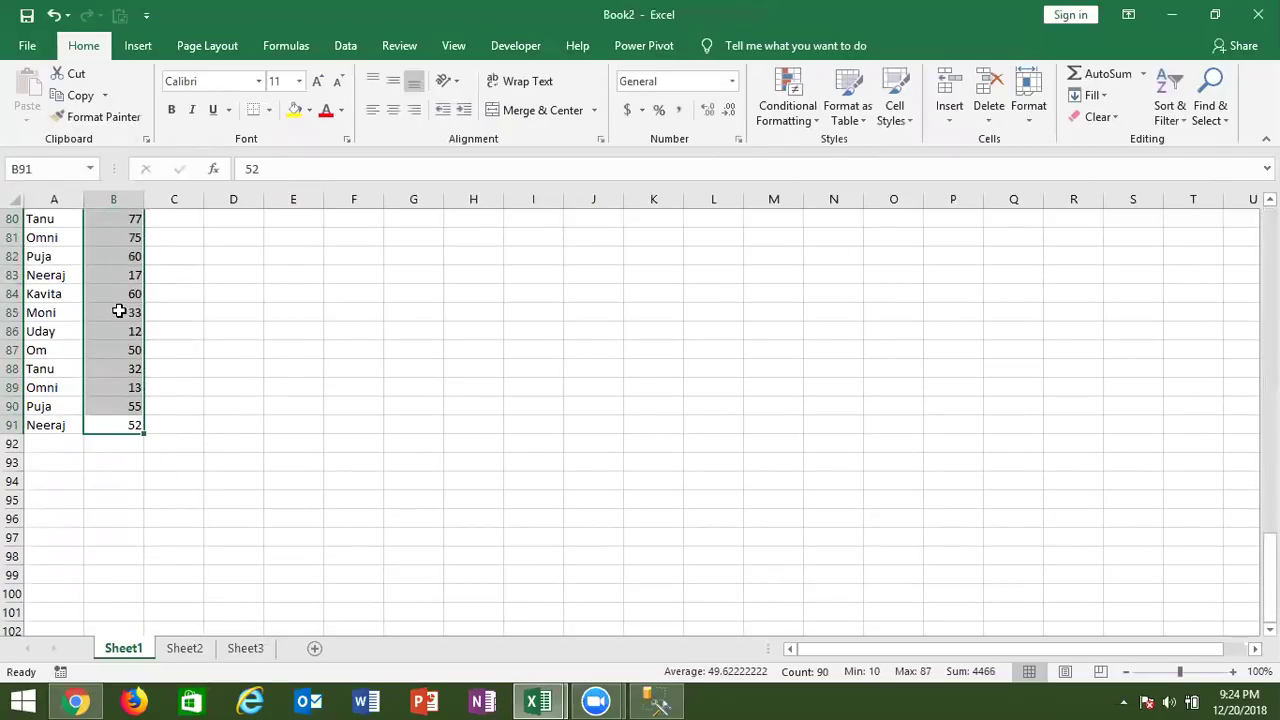
key("ctrl+Up")
- Browse the File pages, then in Save As pick the Desktop and the XML Data format
left_click(27, 45)
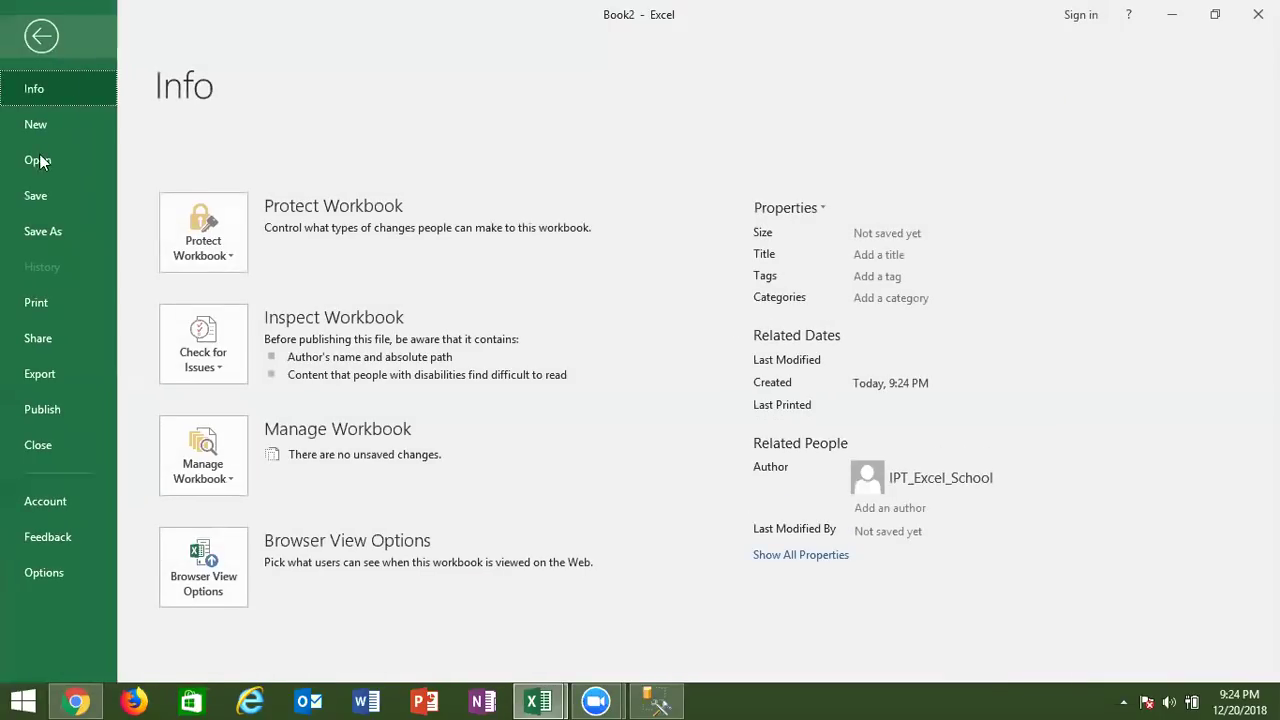
left_click(62, 371)
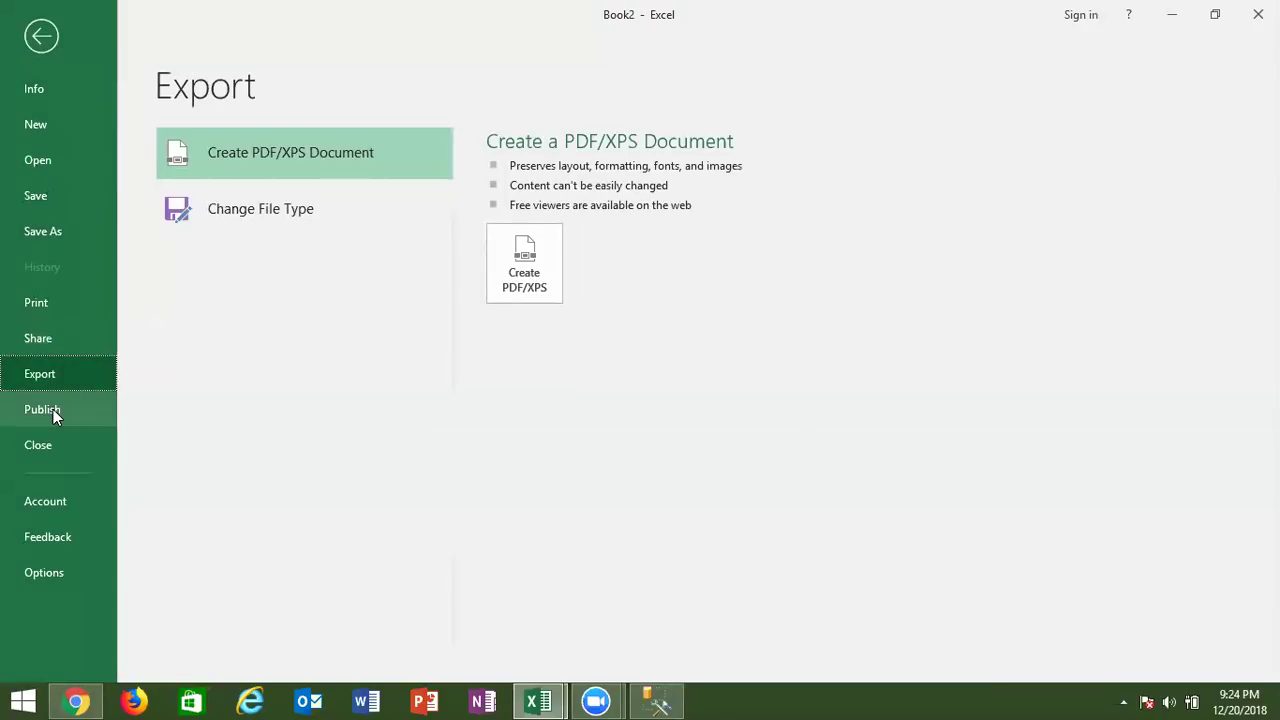
left_click(52, 414)
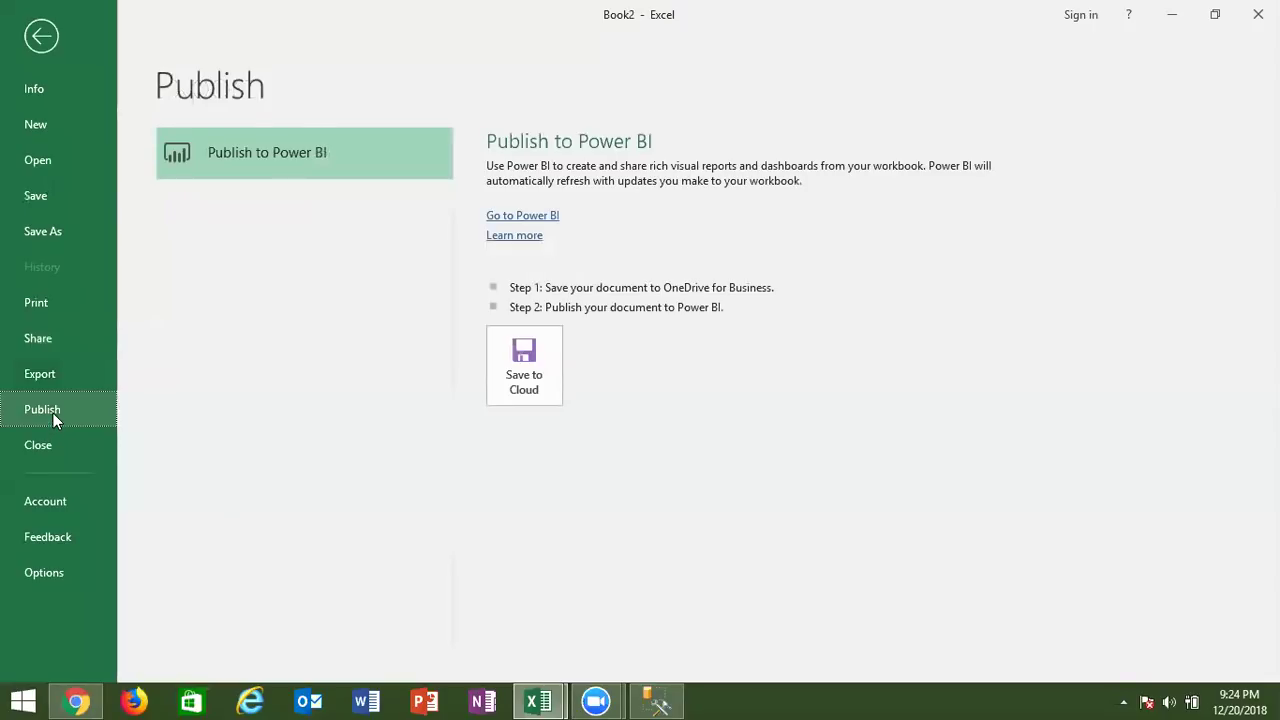
left_click(53, 229)
left_click(232, 340)
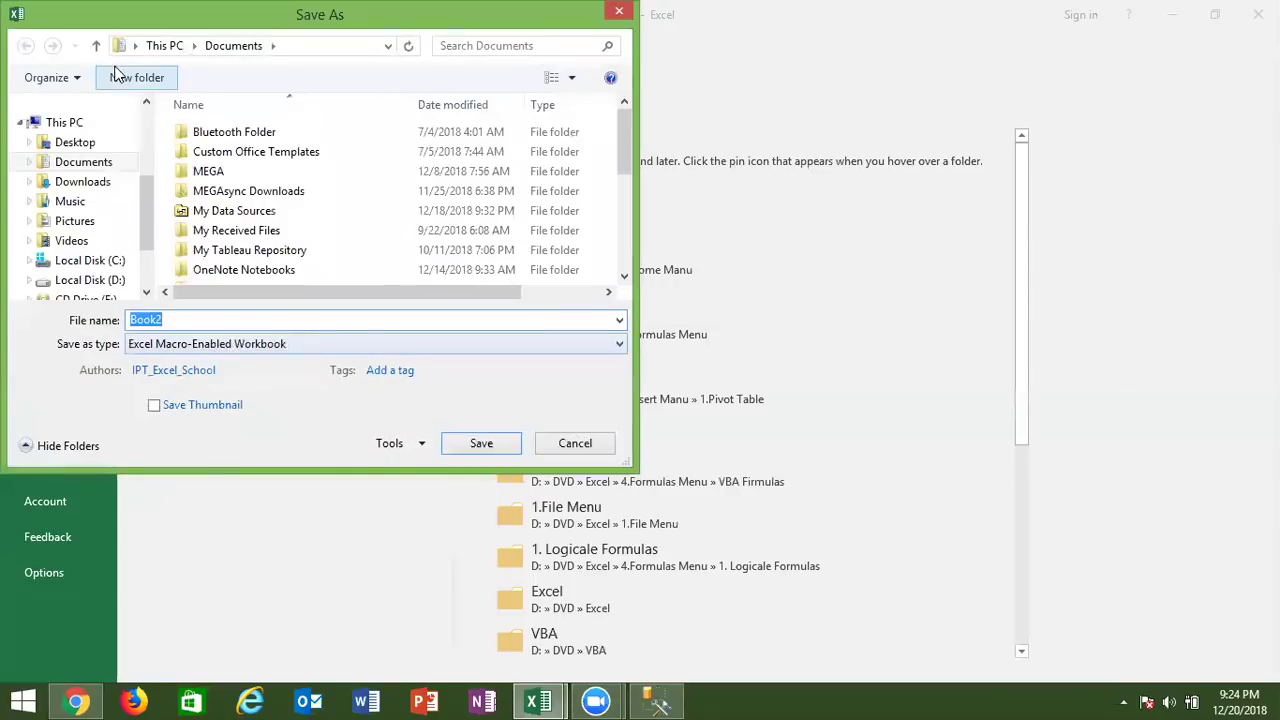
left_click(88, 143)
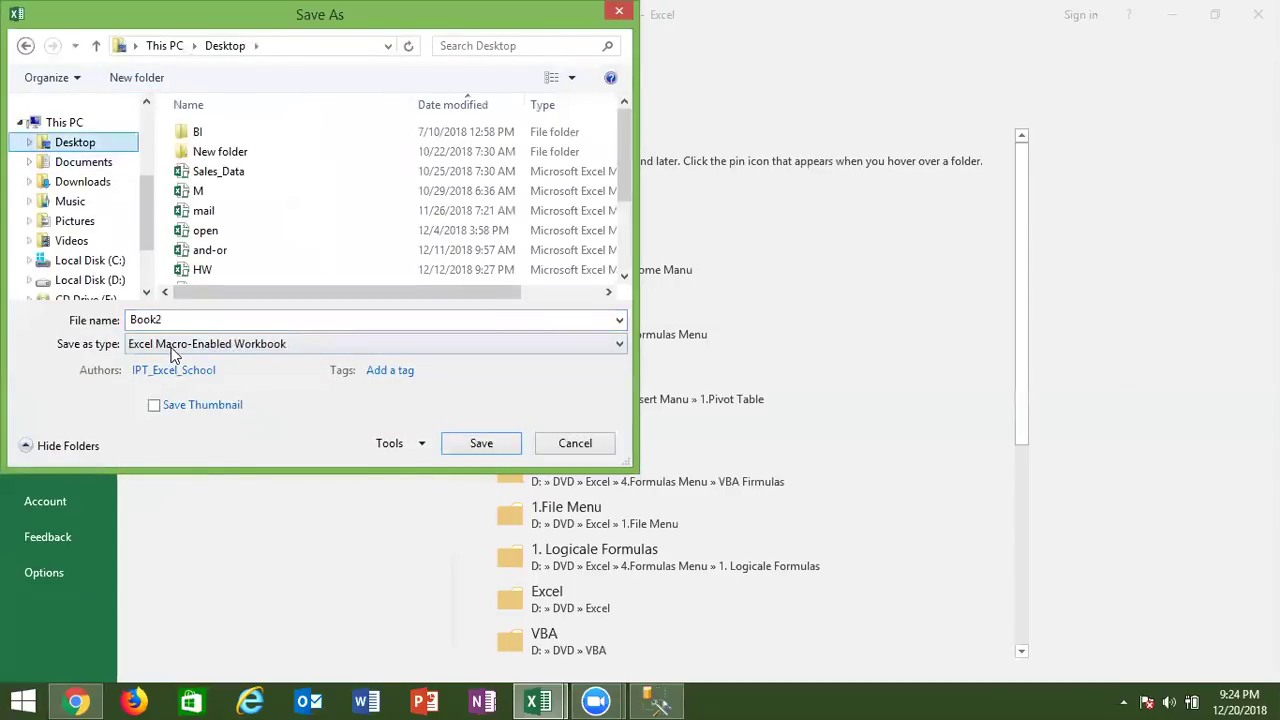
left_click(174, 344)
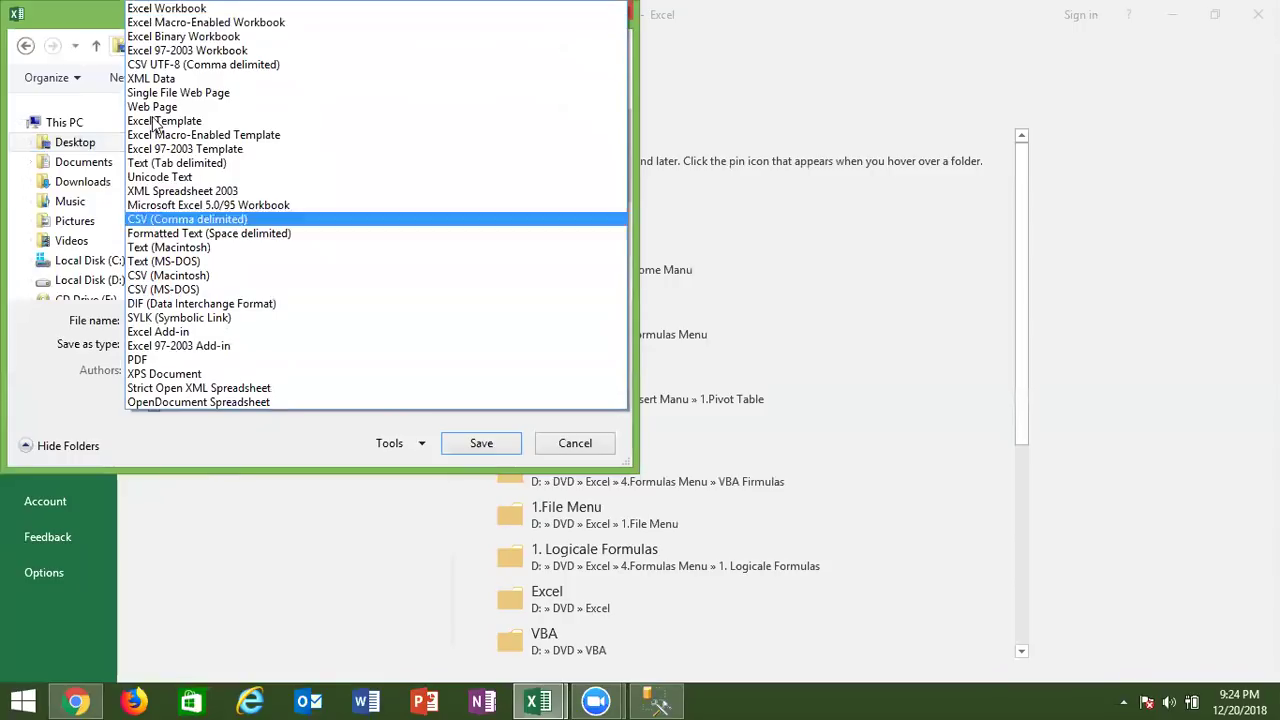
left_click(148, 80)
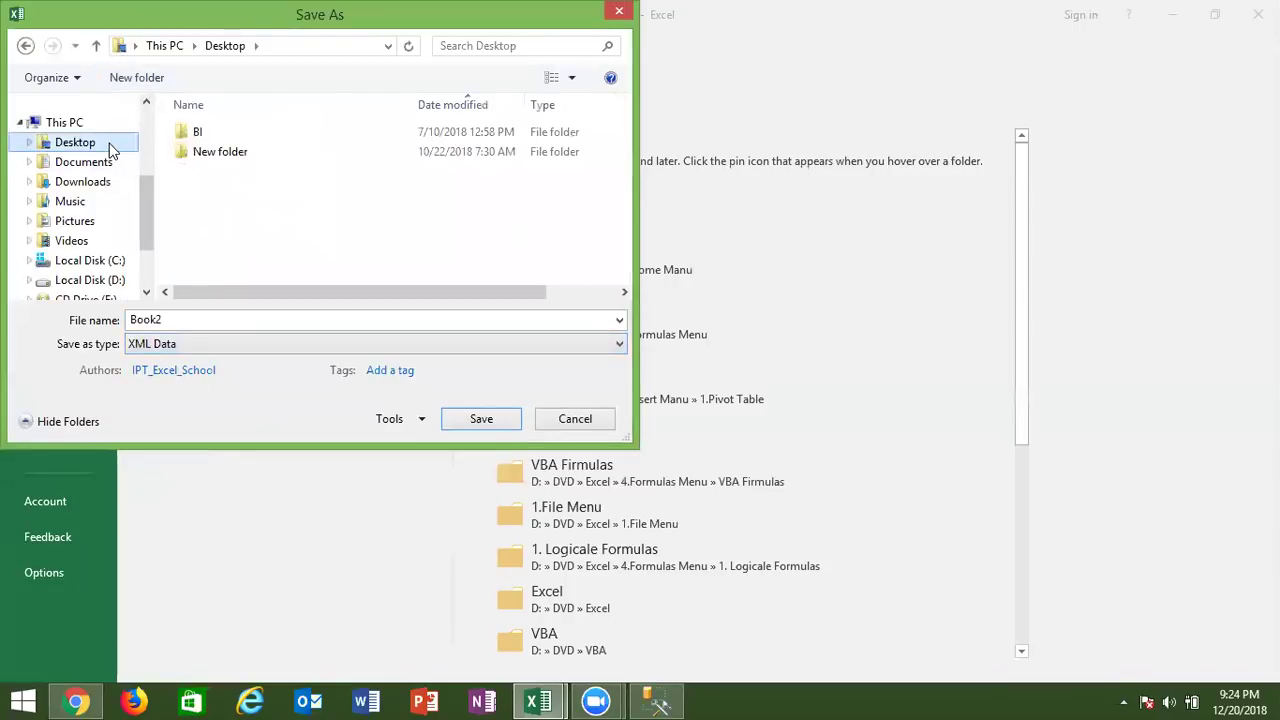
- Try saving as D1 in XML Data, dismiss the missing-XML-mapping errors, and cancel
double_click(175, 318)
type("D1")
left_click(455, 424)
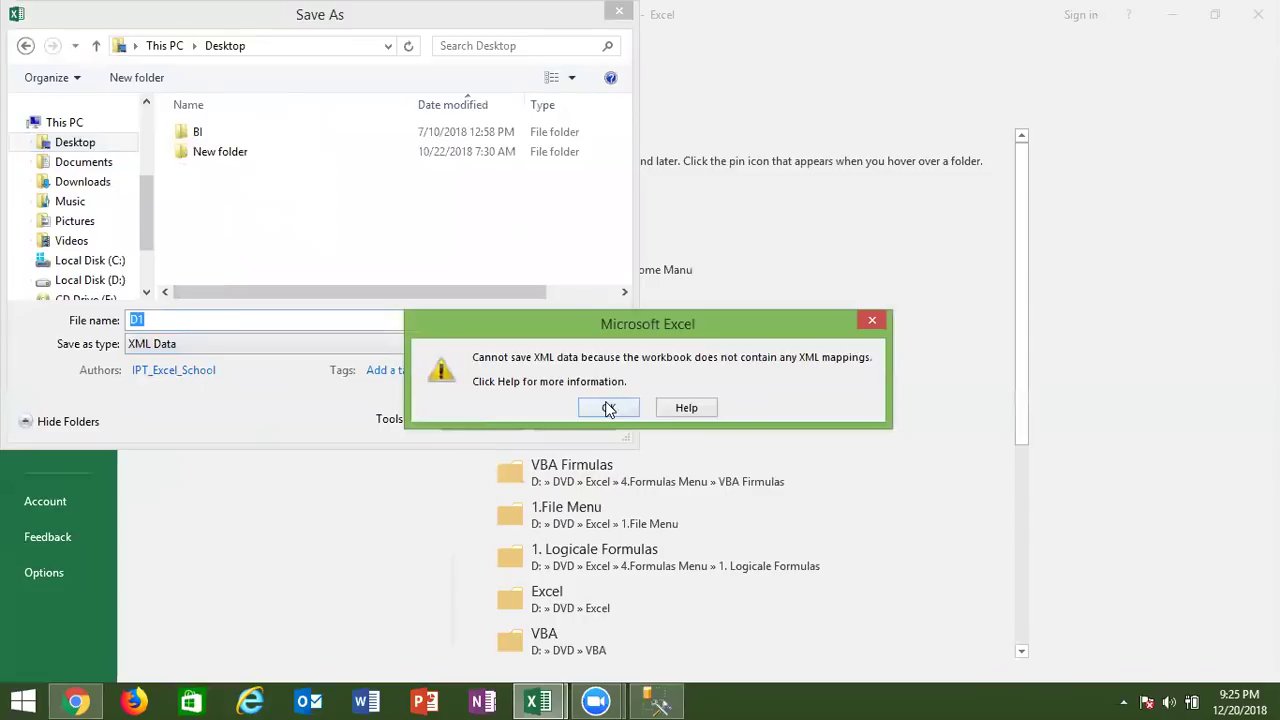
left_click(608, 408)
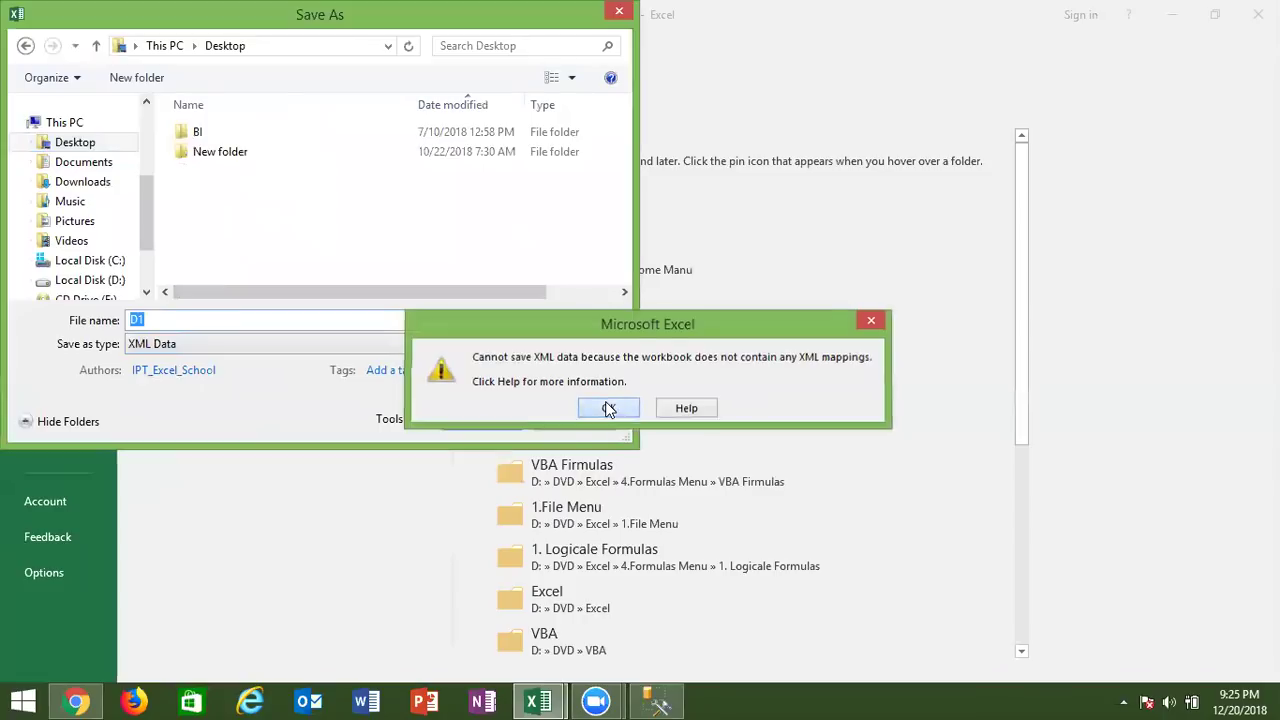
left_click(495, 420)
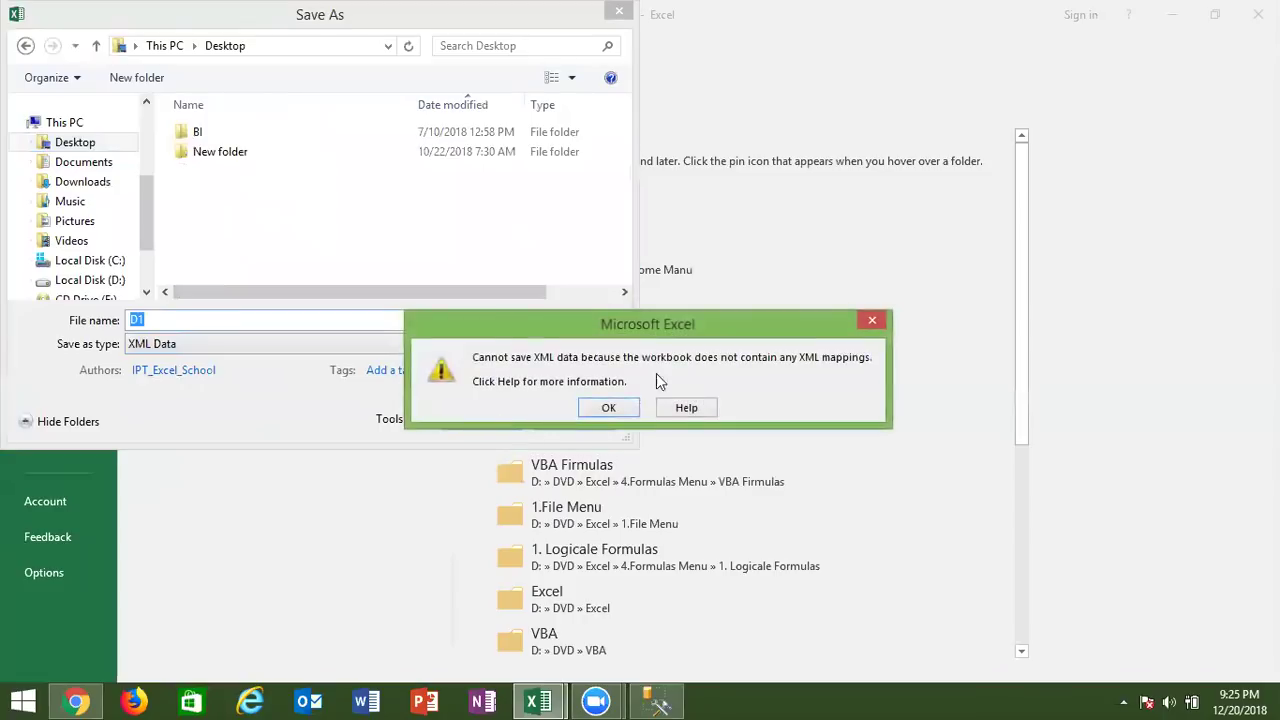
left_click(614, 409)
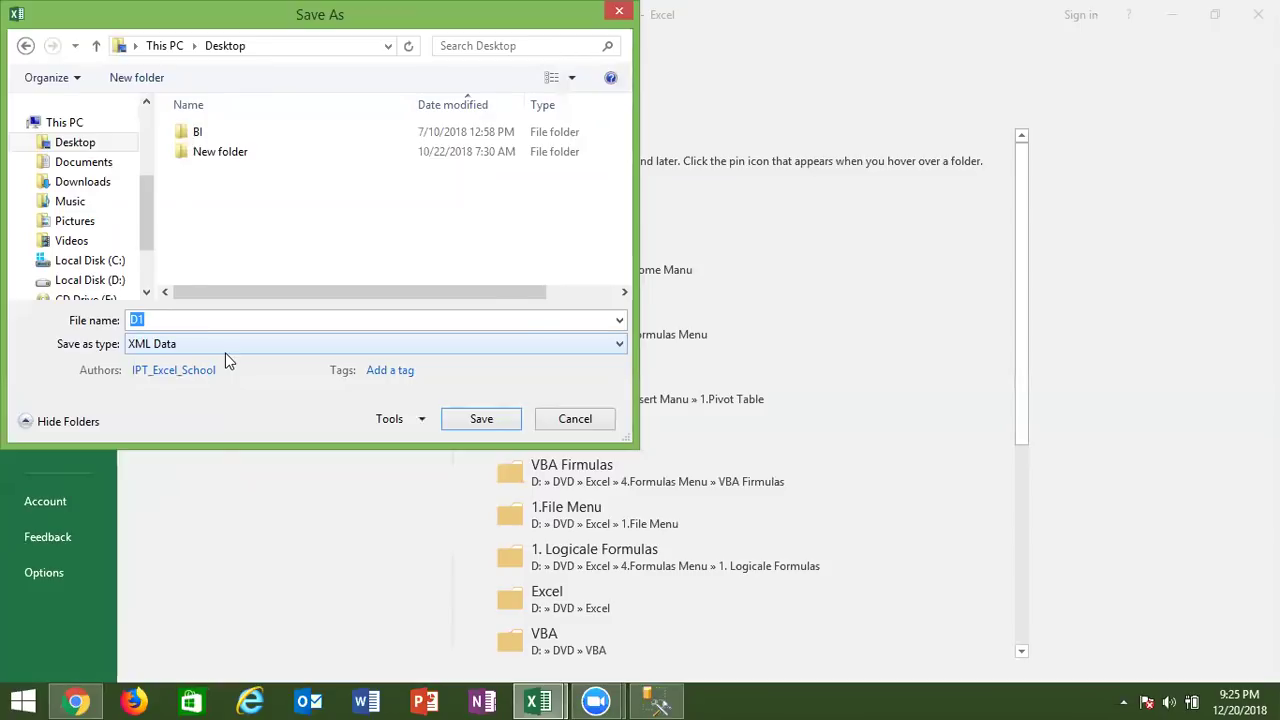
key("Escape")
key("Escape")
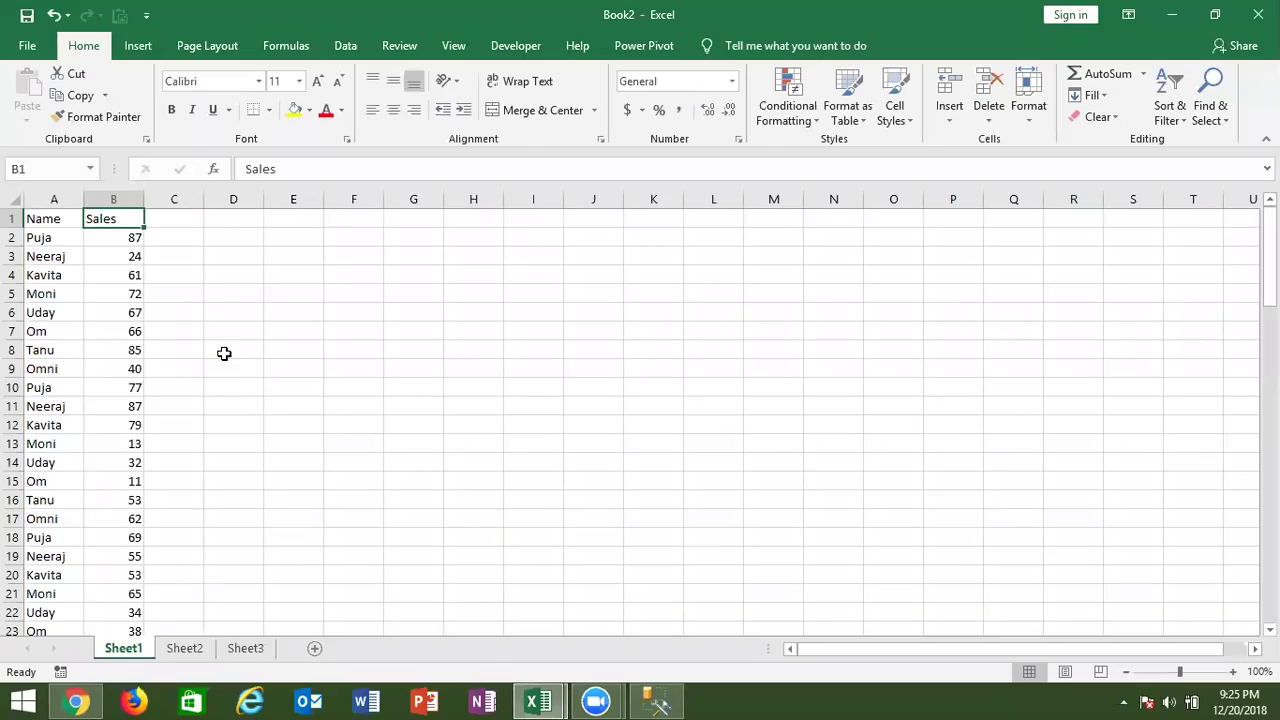
- Select A1:B91 on Sheet1 and delete the Name and Sales list
left_click(77, 700)
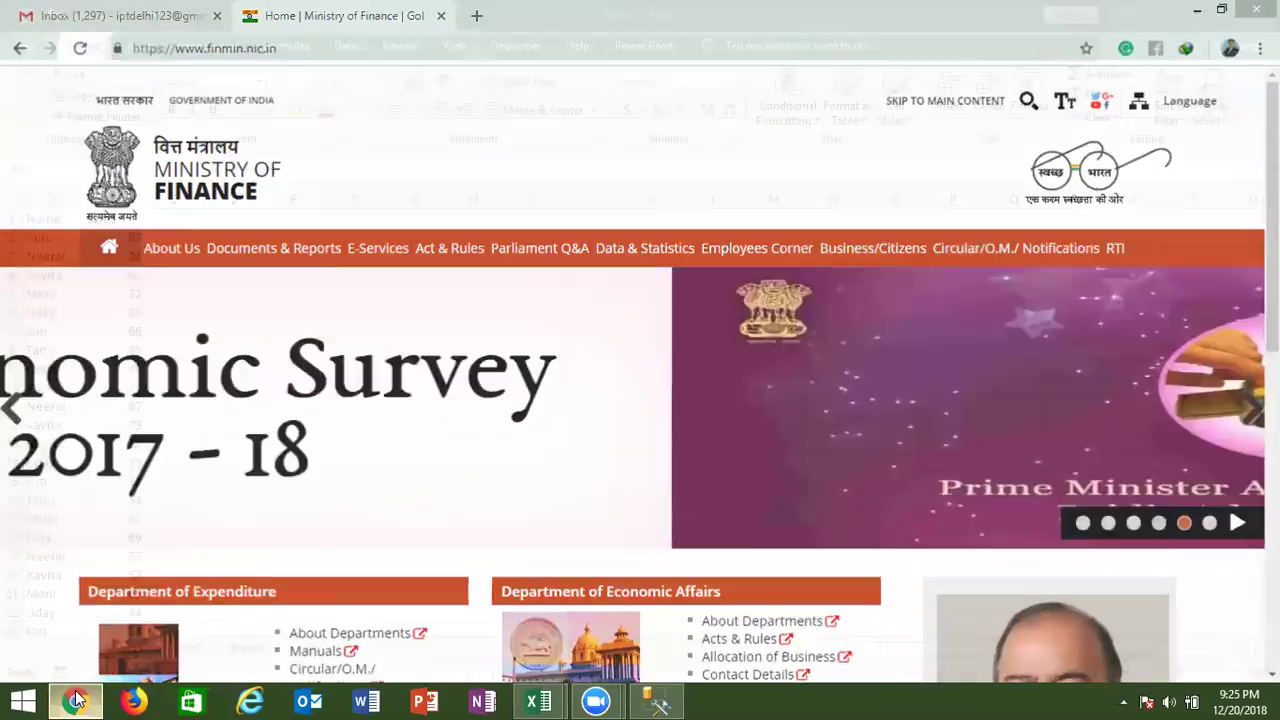
key("Left")
key("ctrl+shift+Right")
key("ctrl+shift+Down")
key("Delete")
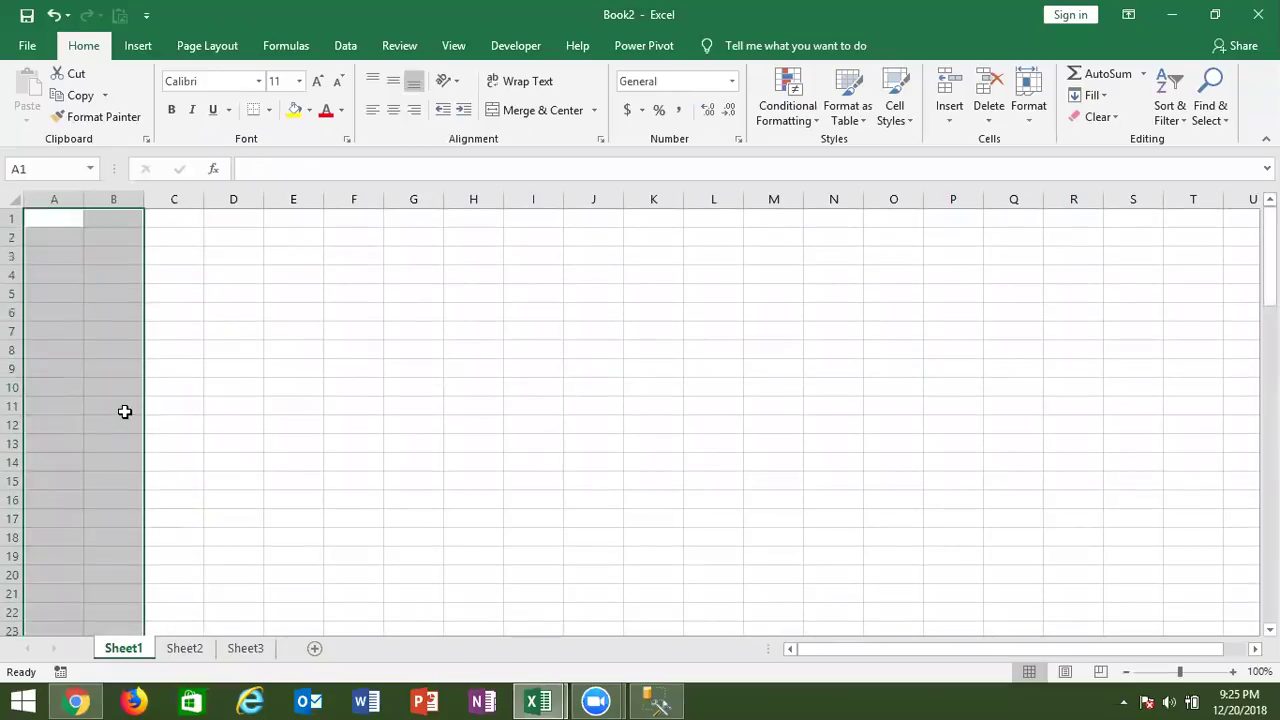
key("ctrl+Home")
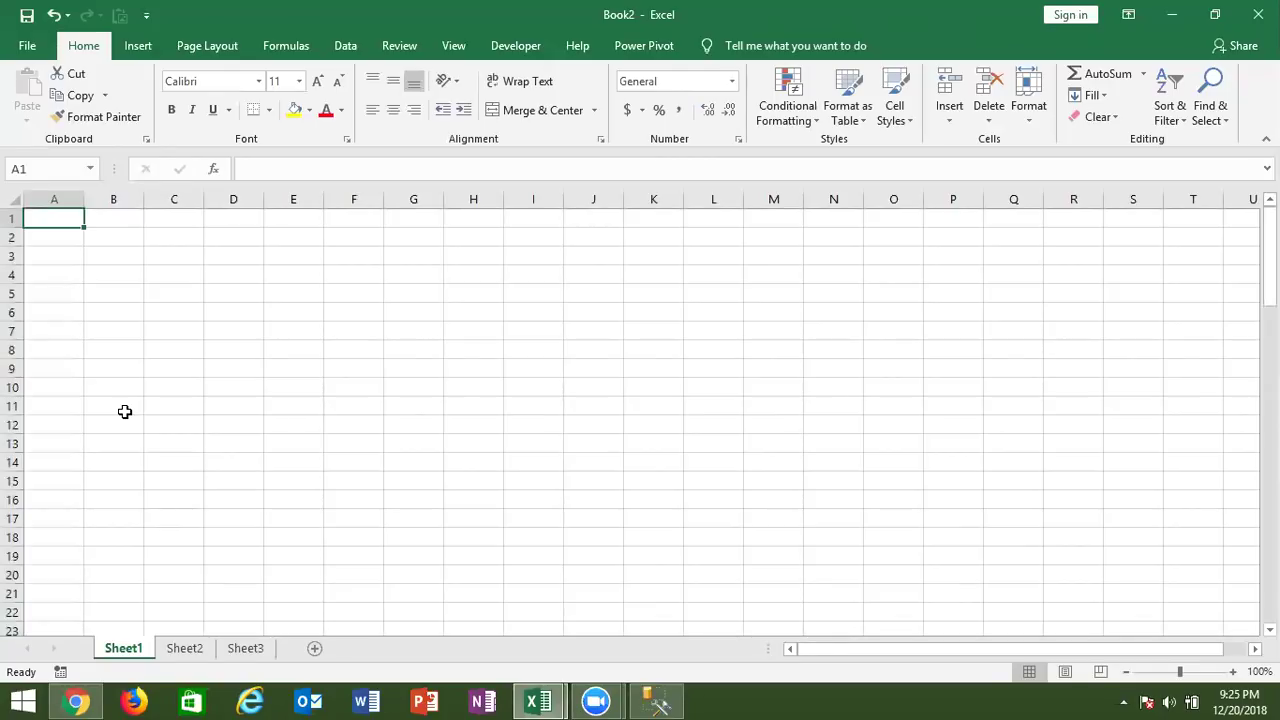
- Open the Developer tab's XML Source pane, confirm the XML Maps dialog is empty, and close both
left_click(522, 46)
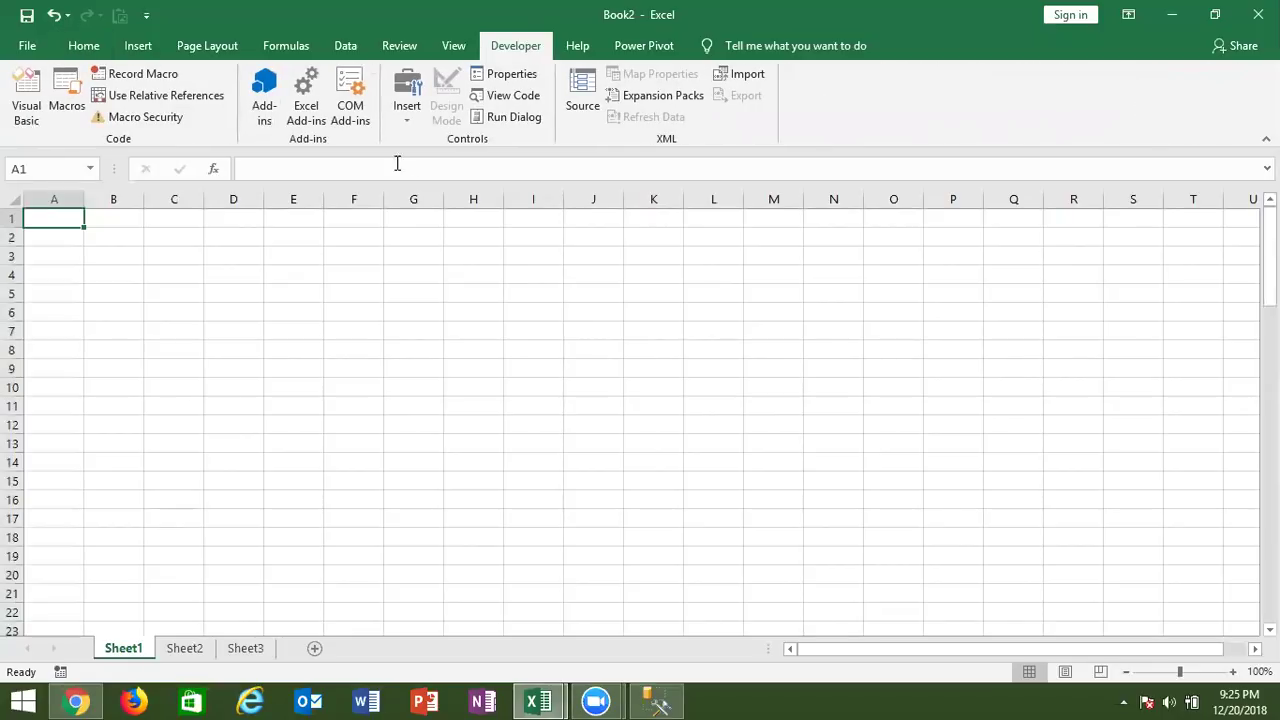
left_click(586, 106)
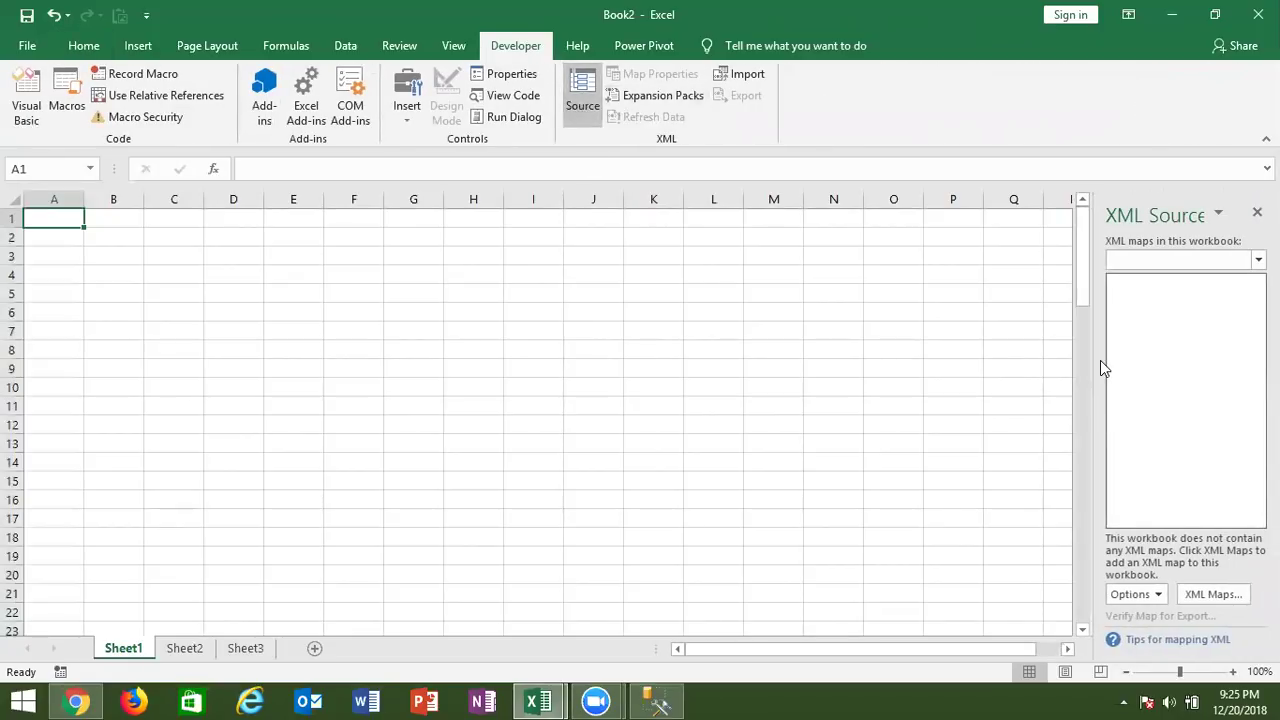
left_click(1258, 260)
left_click(1258, 260)
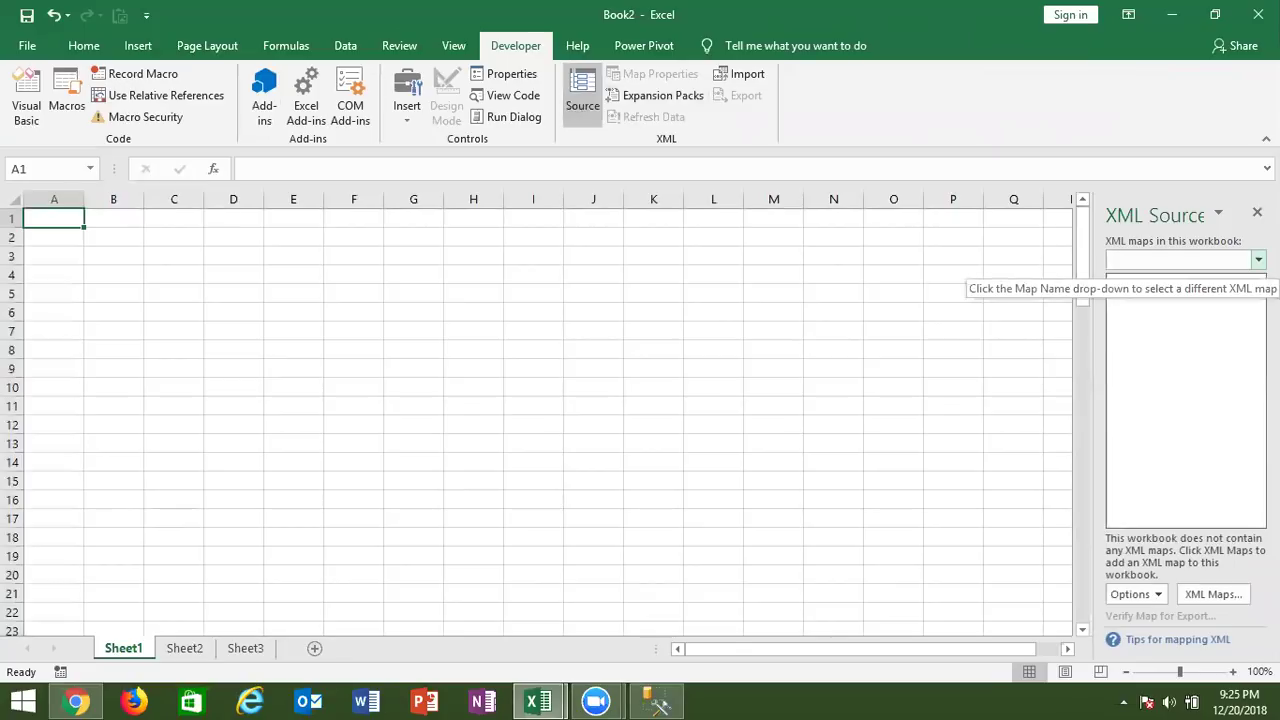
left_click(1213, 594)
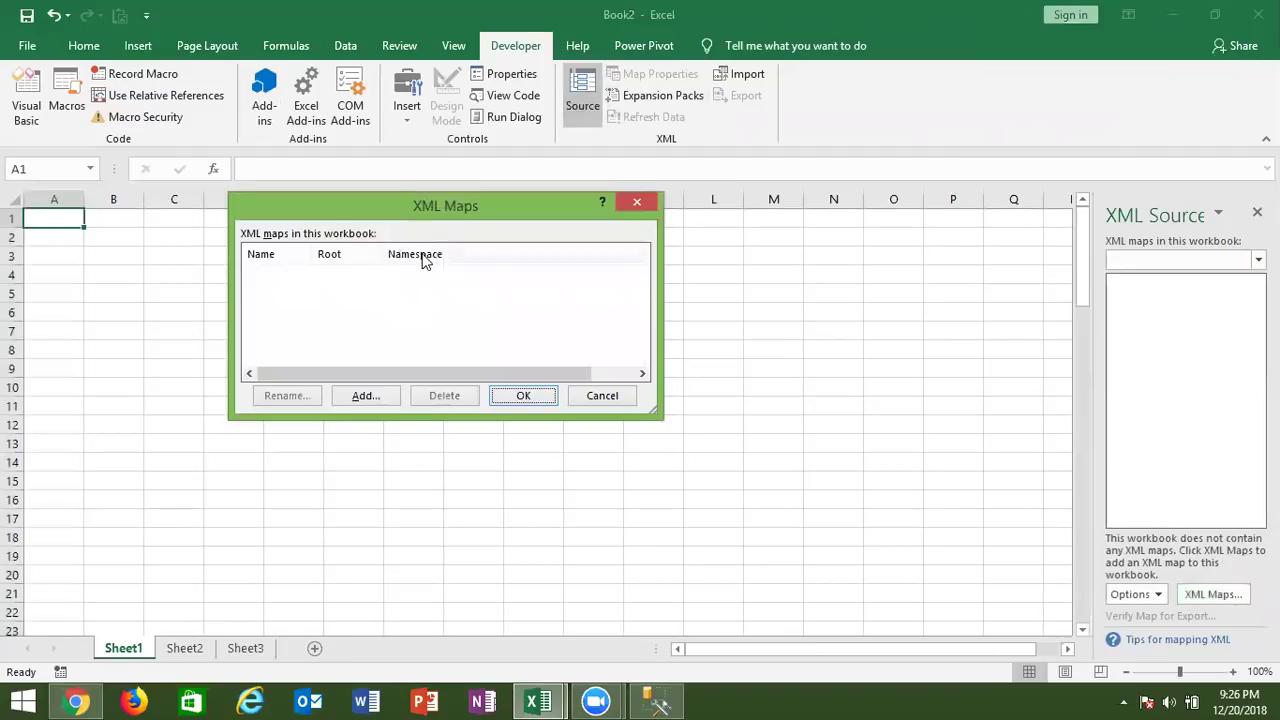
left_click(637, 202)
left_click(1257, 212)
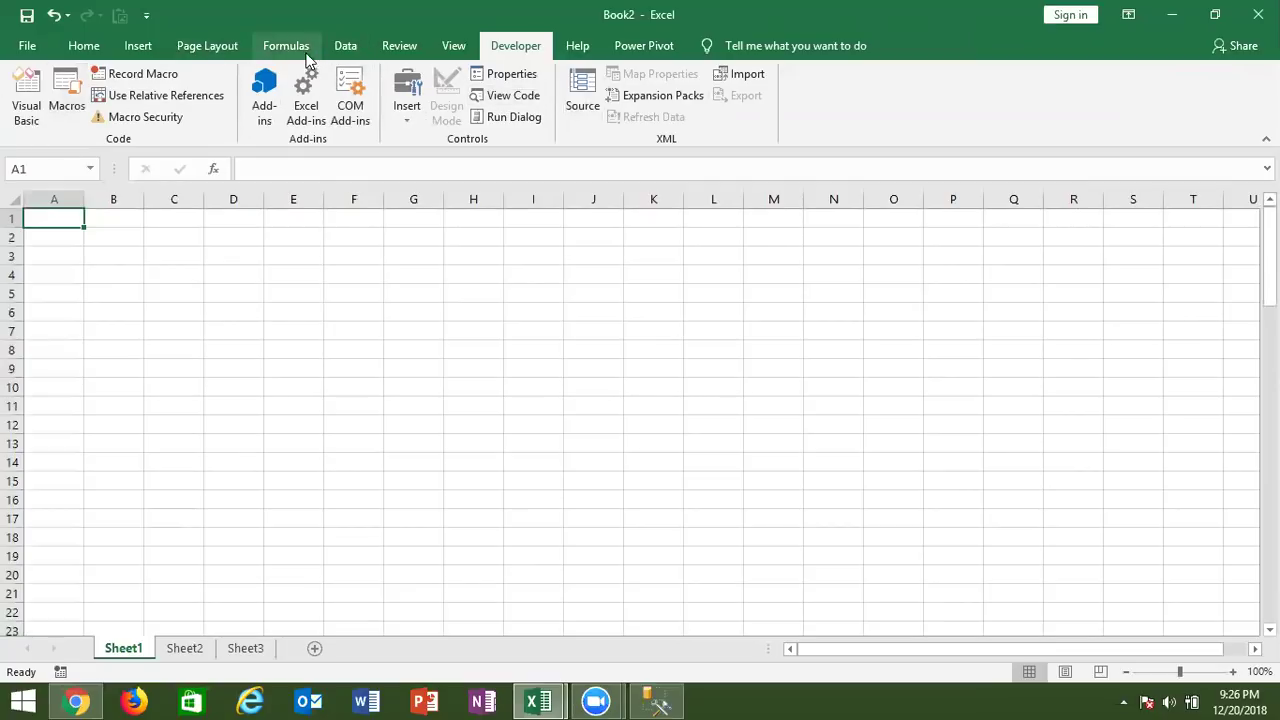
- After browsing the Get External Data options, choose New Query > From File > From Folder
left_click(357, 52)
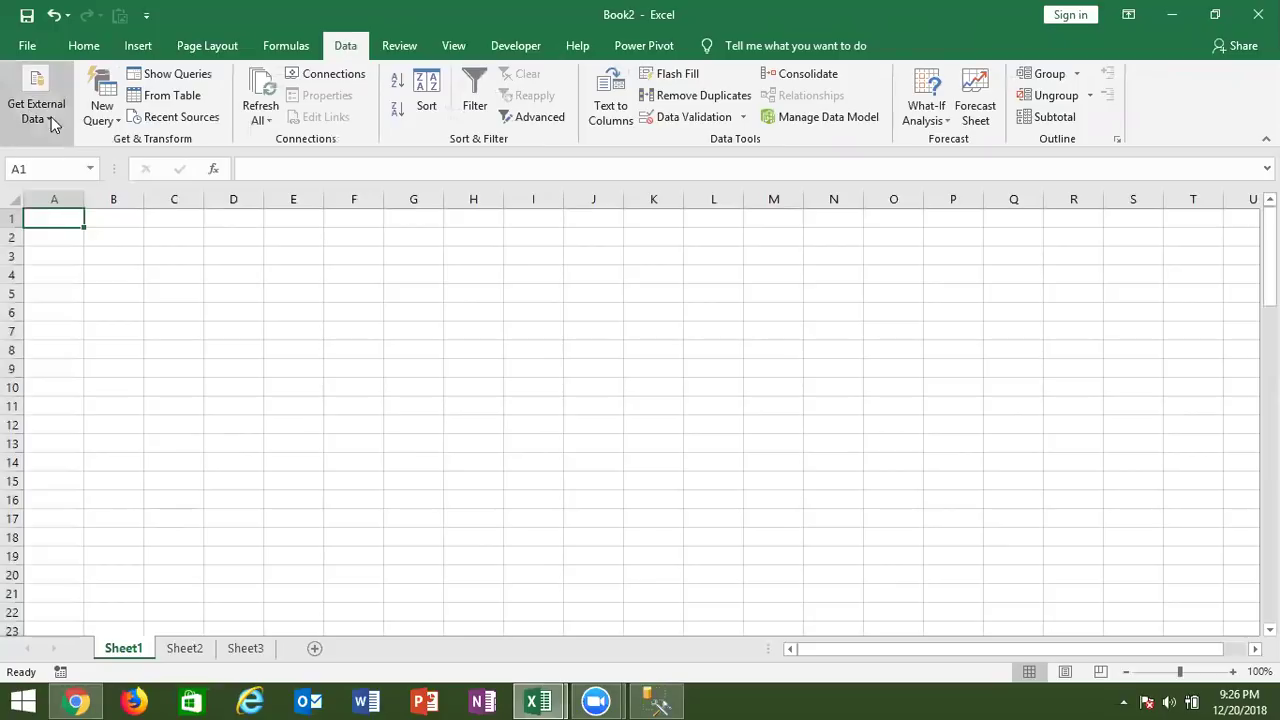
left_click(107, 124)
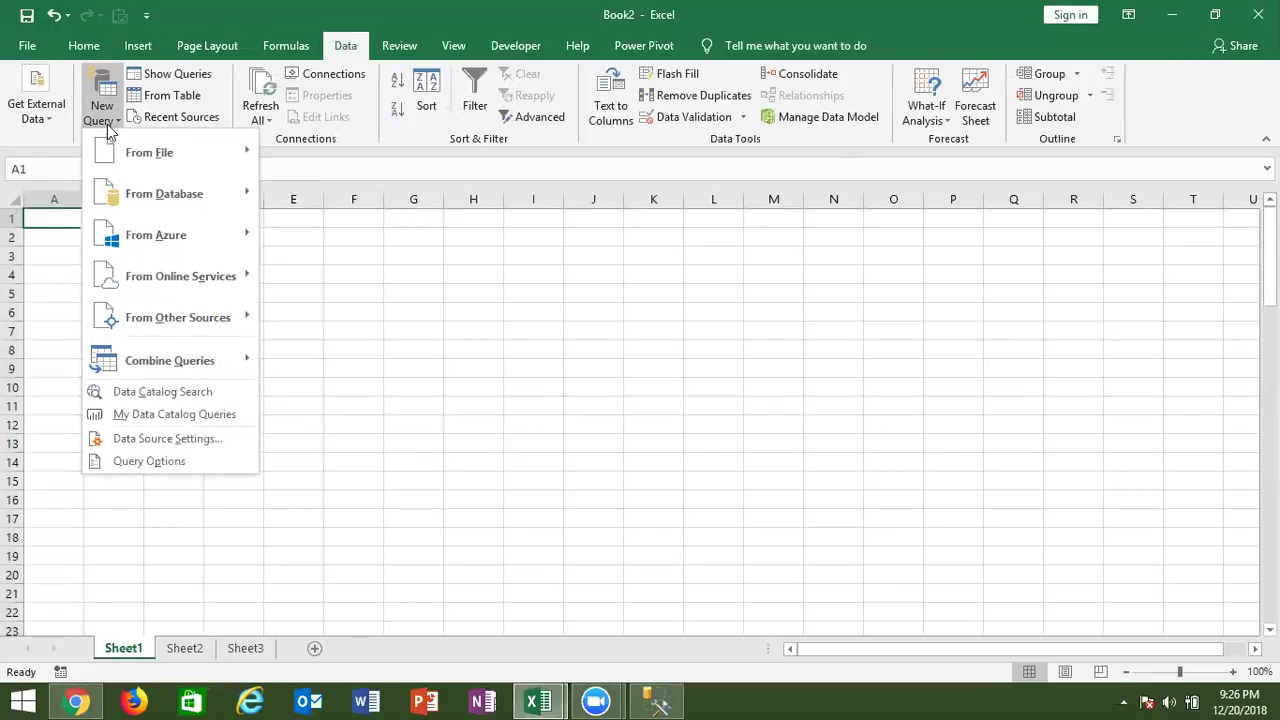
left_click(62, 124)
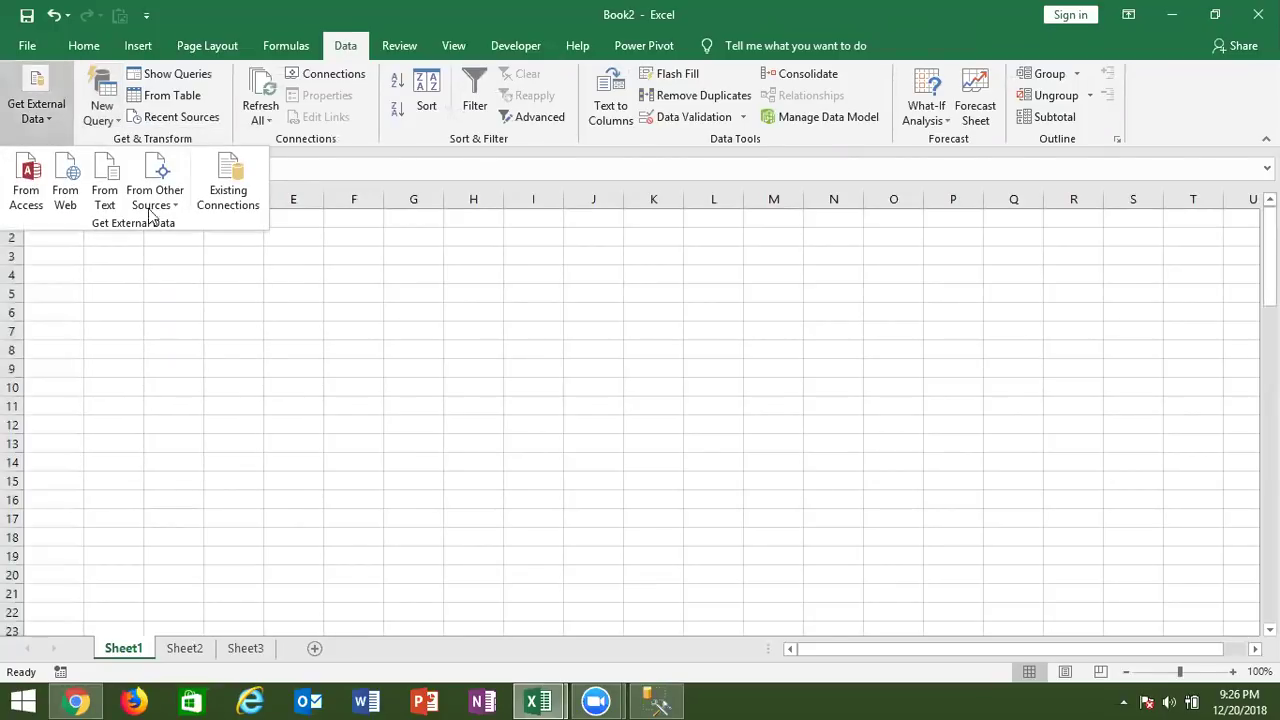
left_click(408, 361)
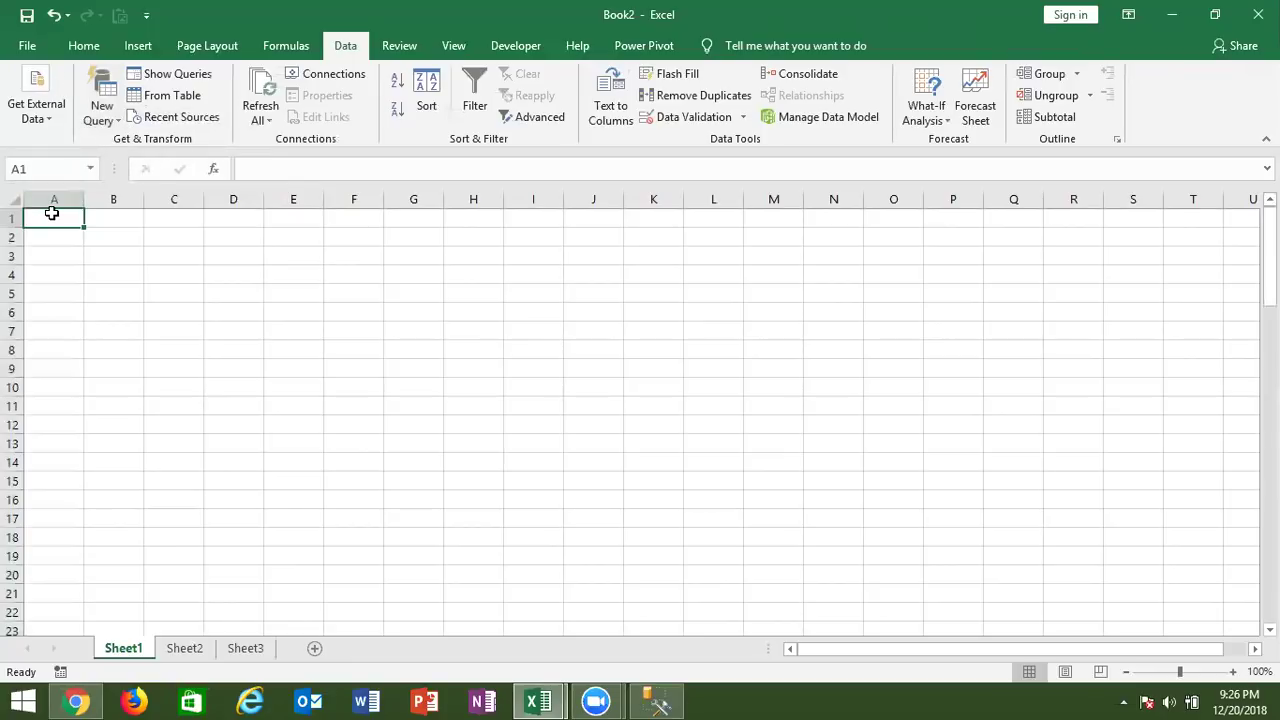
left_click(112, 134)
mouse_move(160, 152)
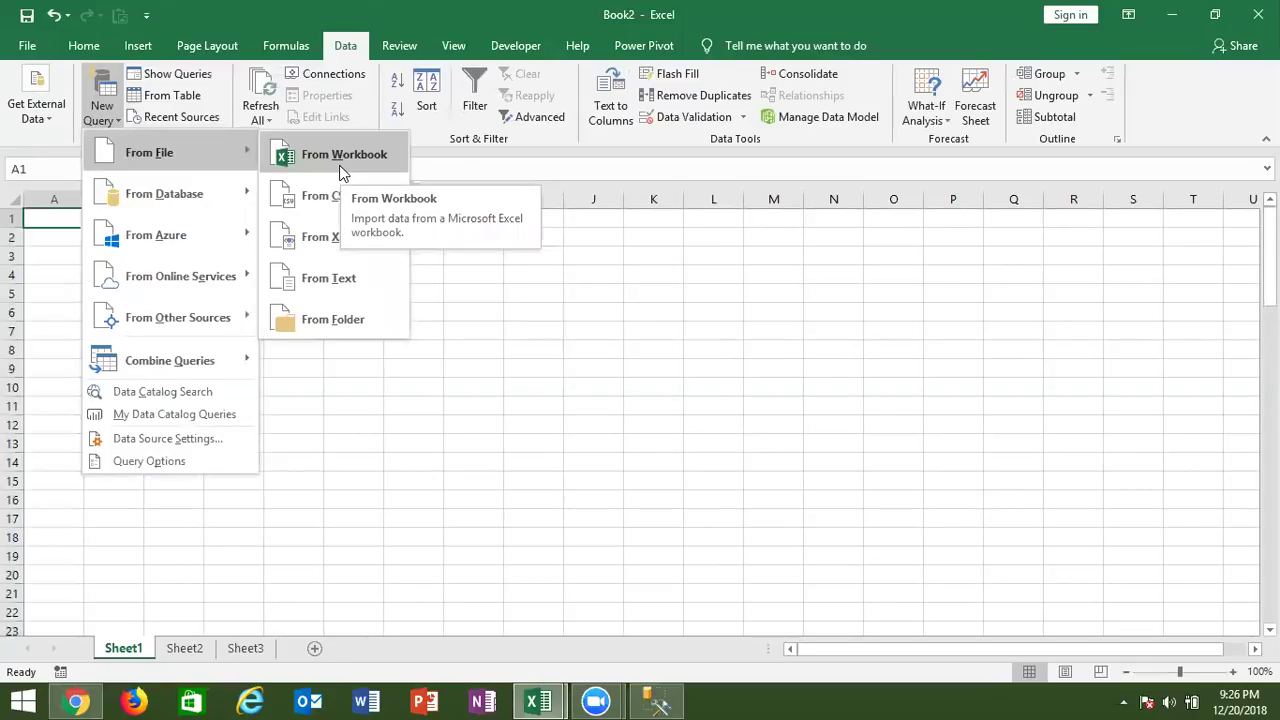
left_click(49, 115)
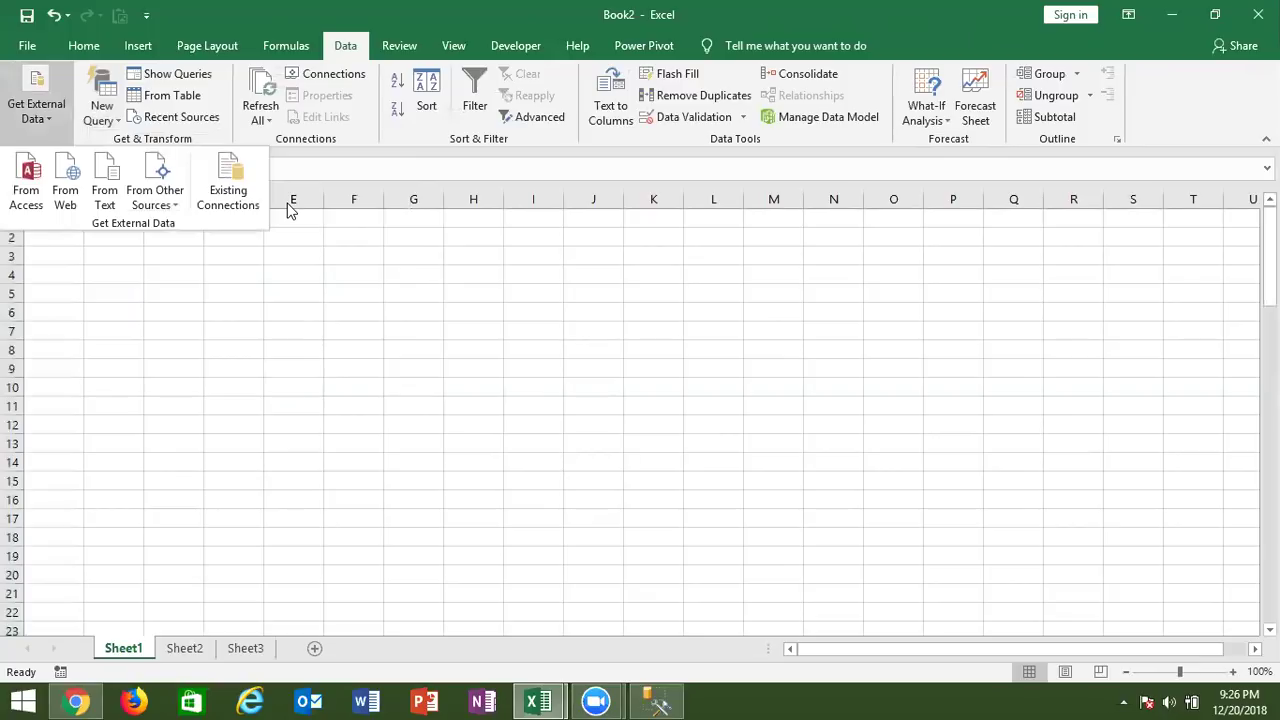
left_click(121, 140)
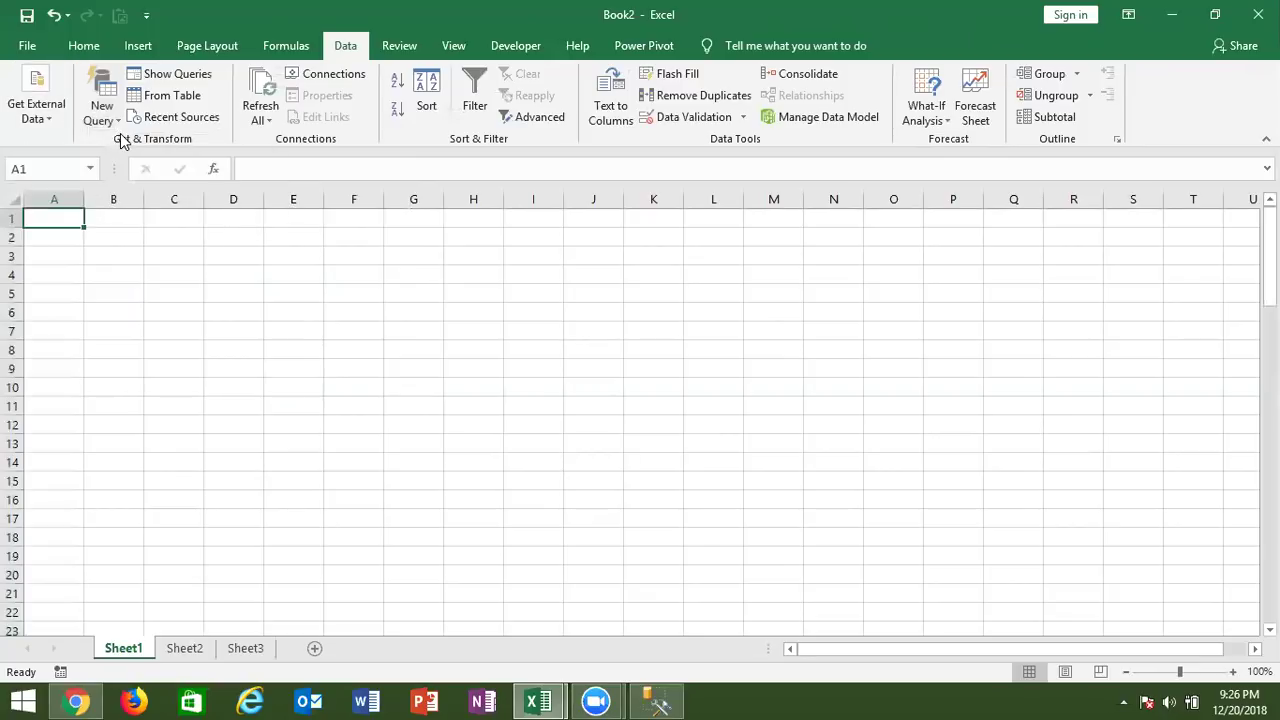
left_click(116, 120)
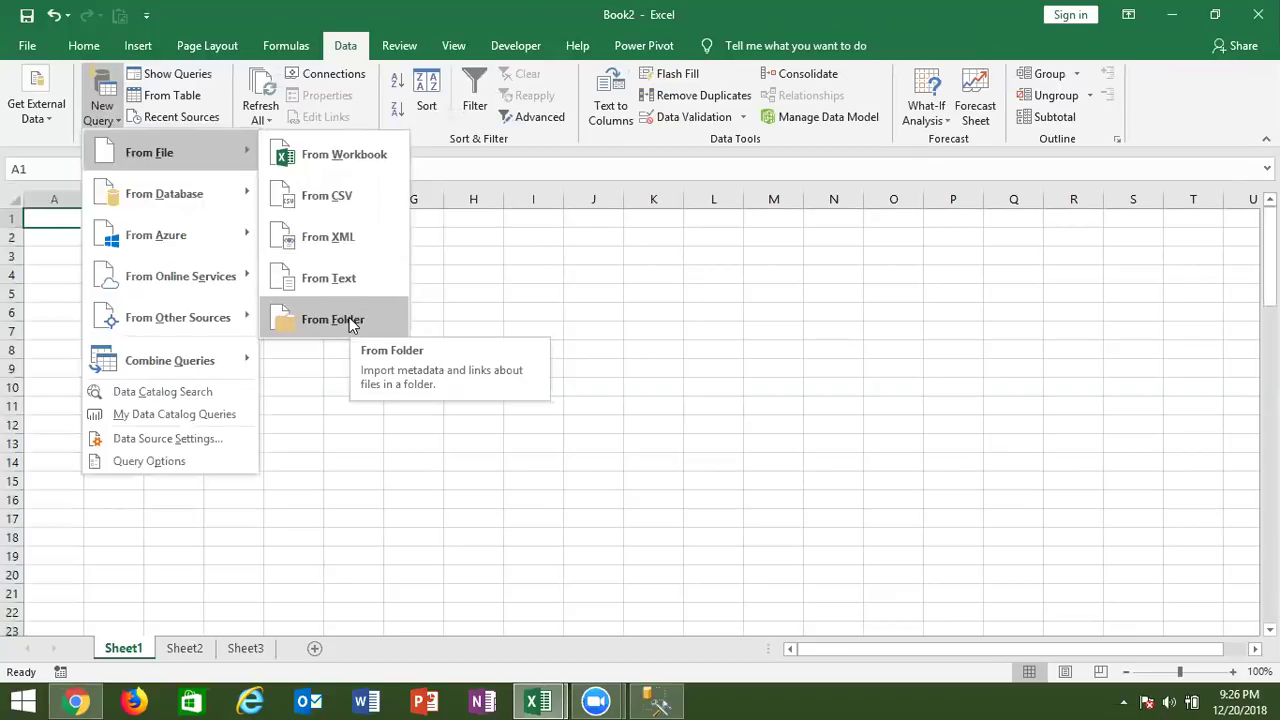
left_click(349, 317)
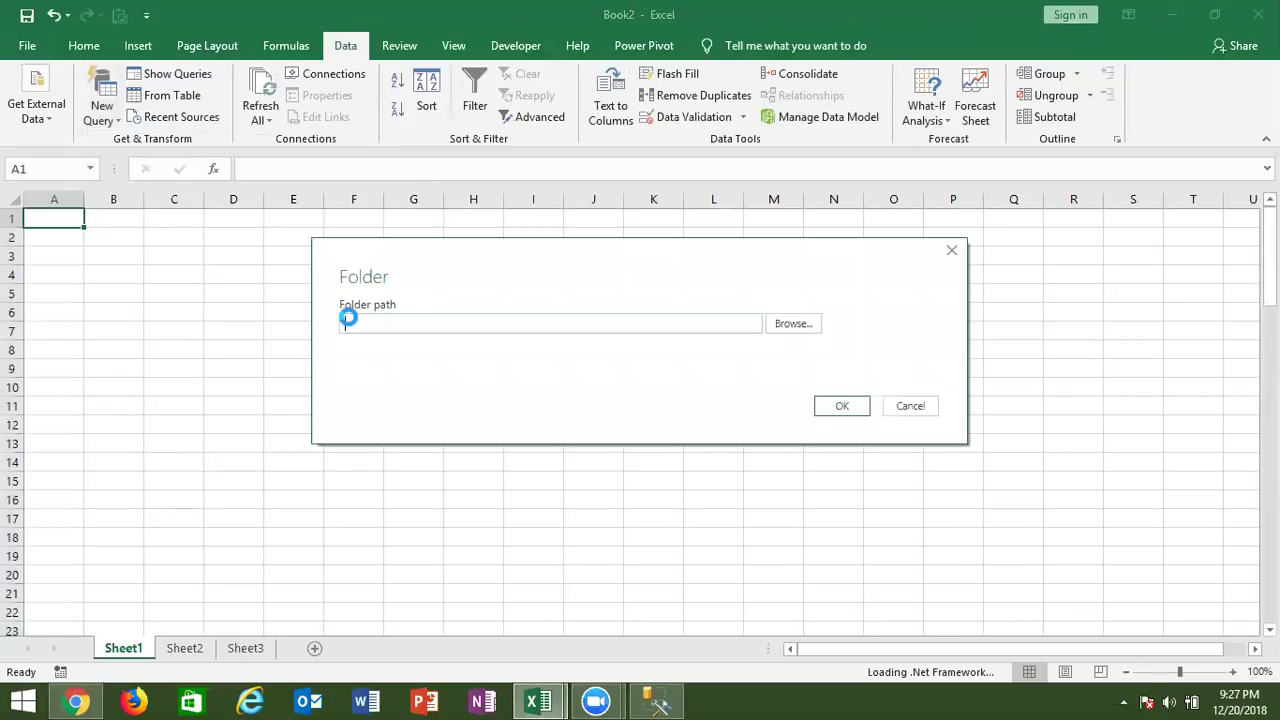
- Choose D:\DVD\Excel\4.Formulas Menu as the source folder and preview its file list
left_click(793, 323)
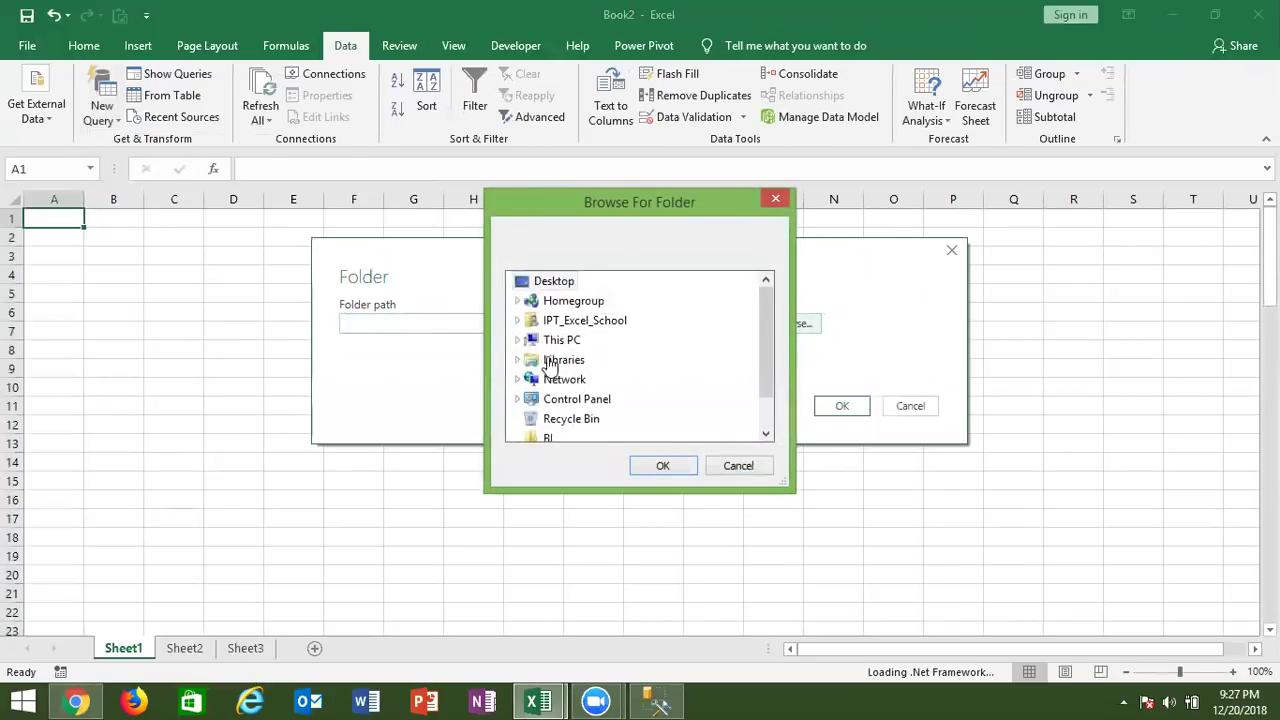
left_click(516, 341)
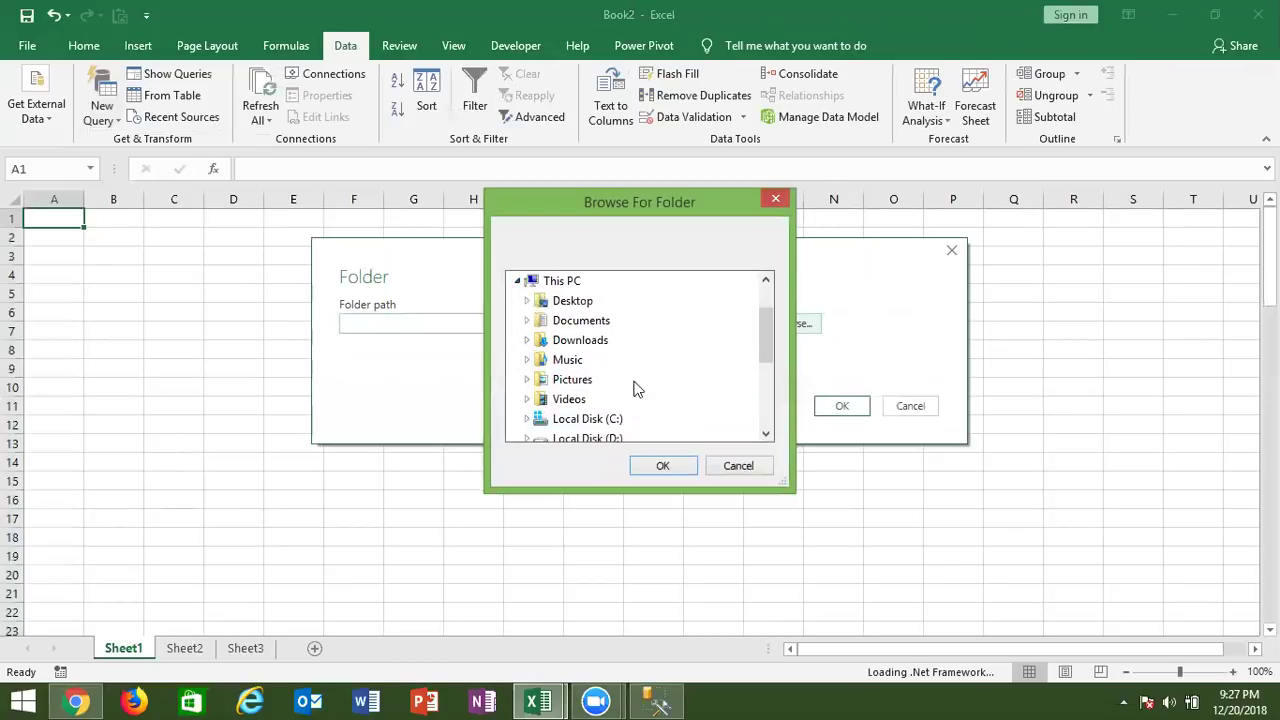
left_click_drag(765, 343, 769, 372)
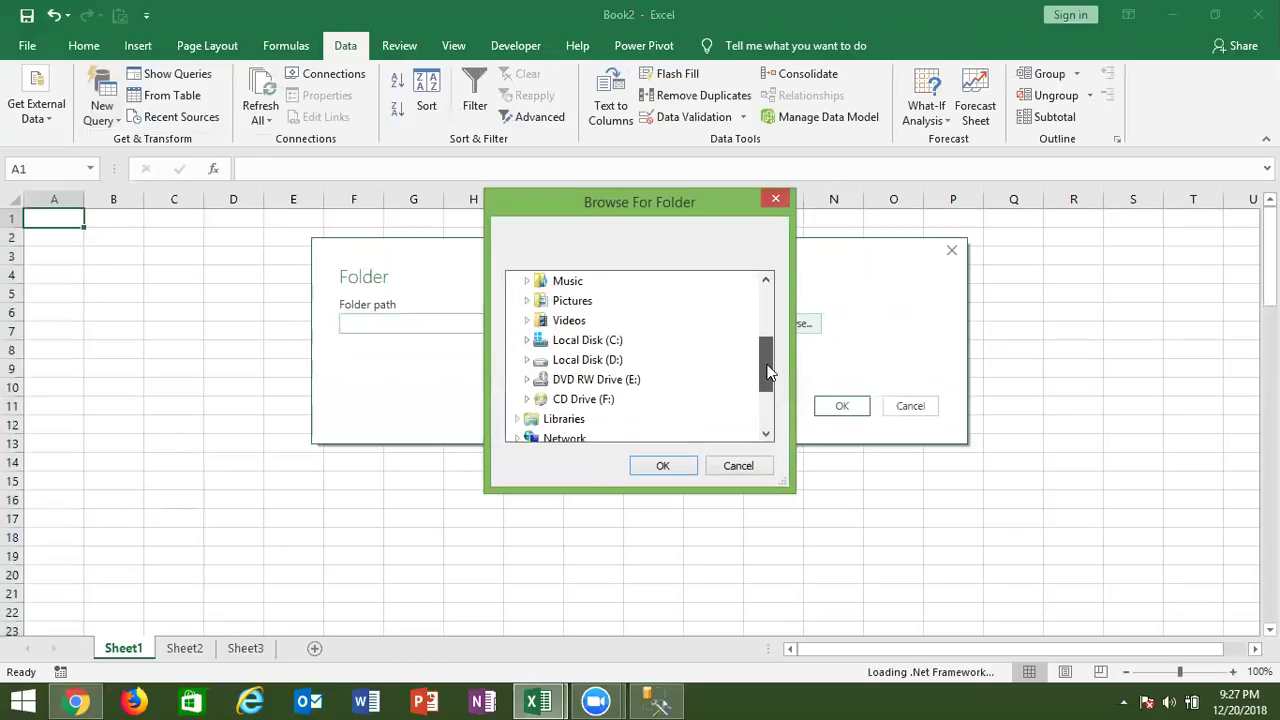
left_click(527, 360)
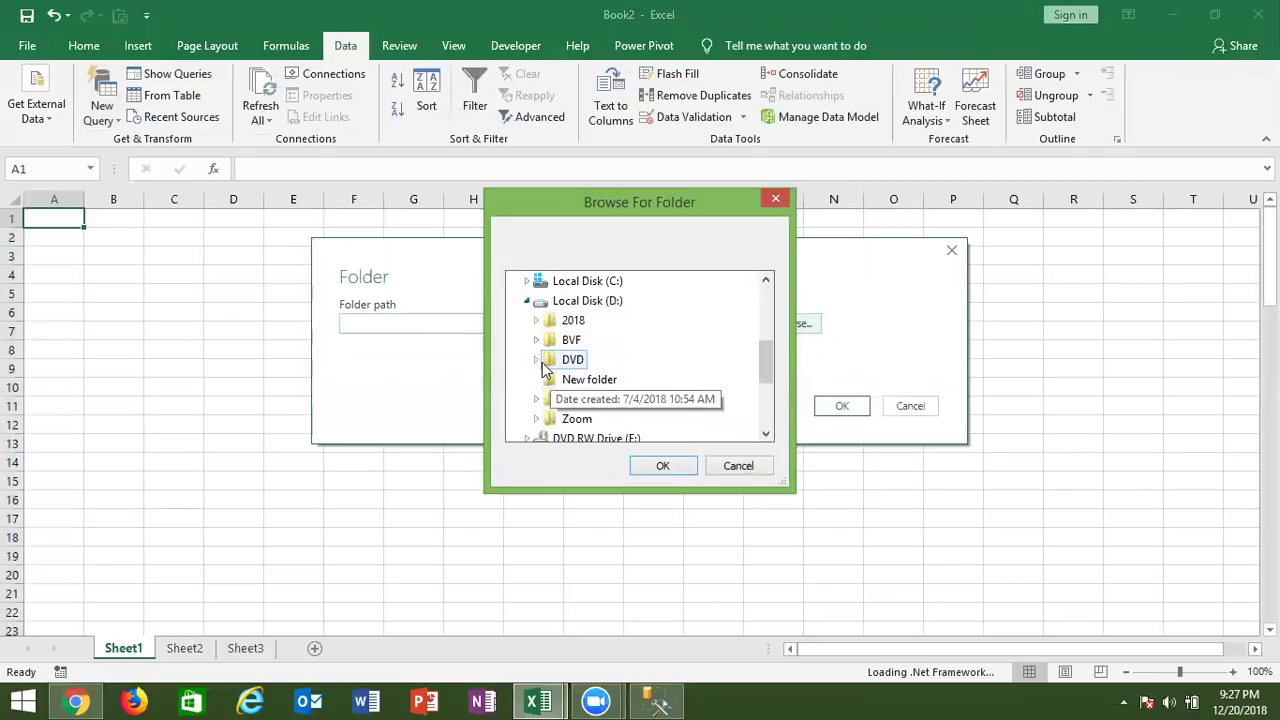
left_click(536, 360)
left_click(563, 362)
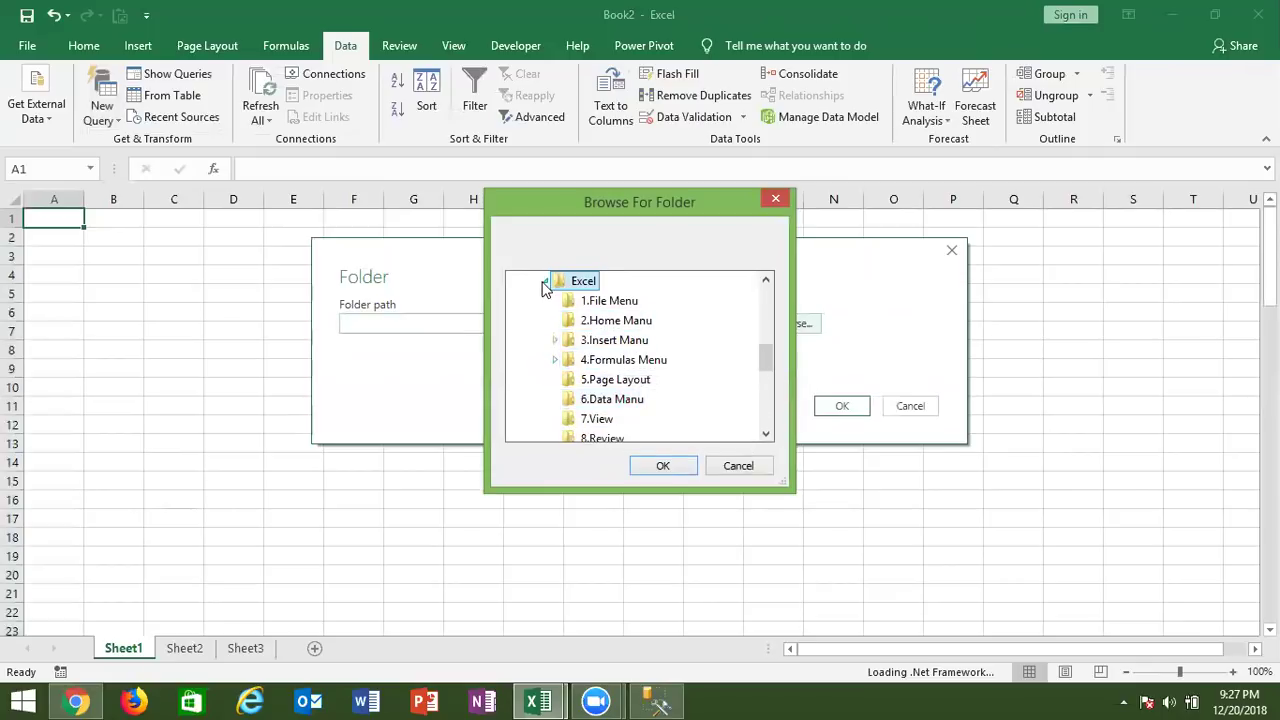
left_click(603, 366)
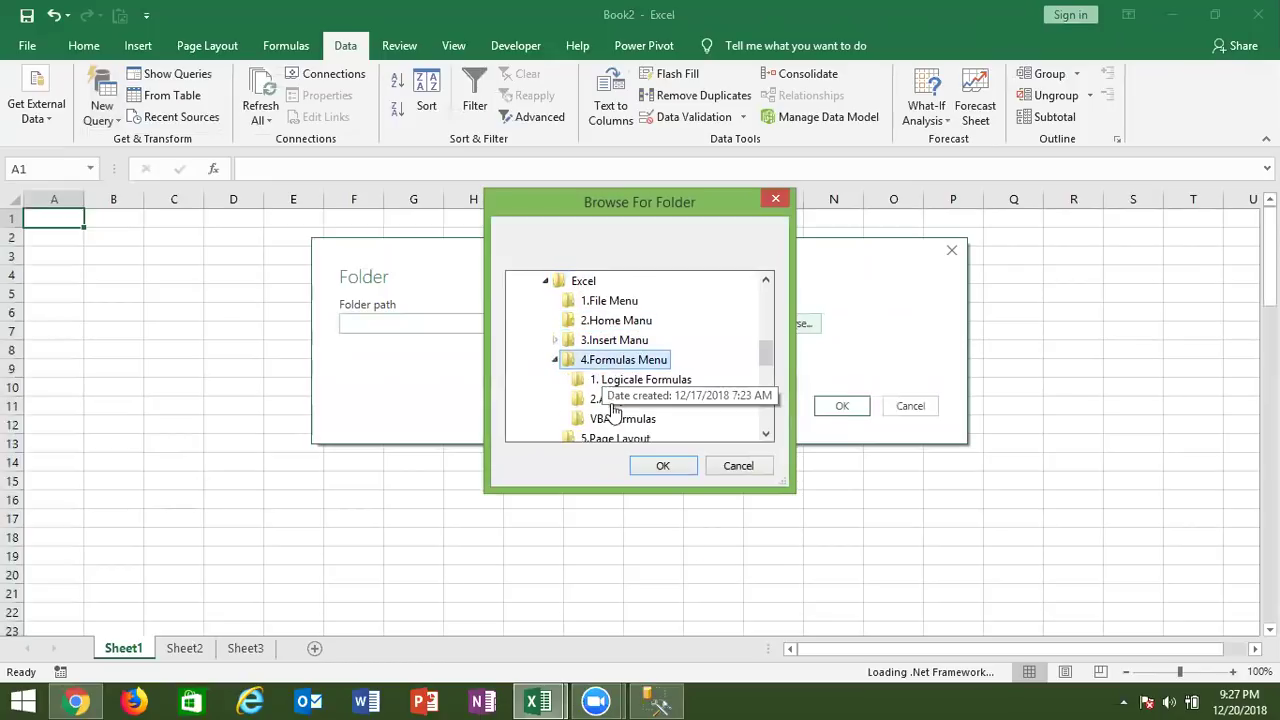
left_click(667, 474)
left_click(667, 474)
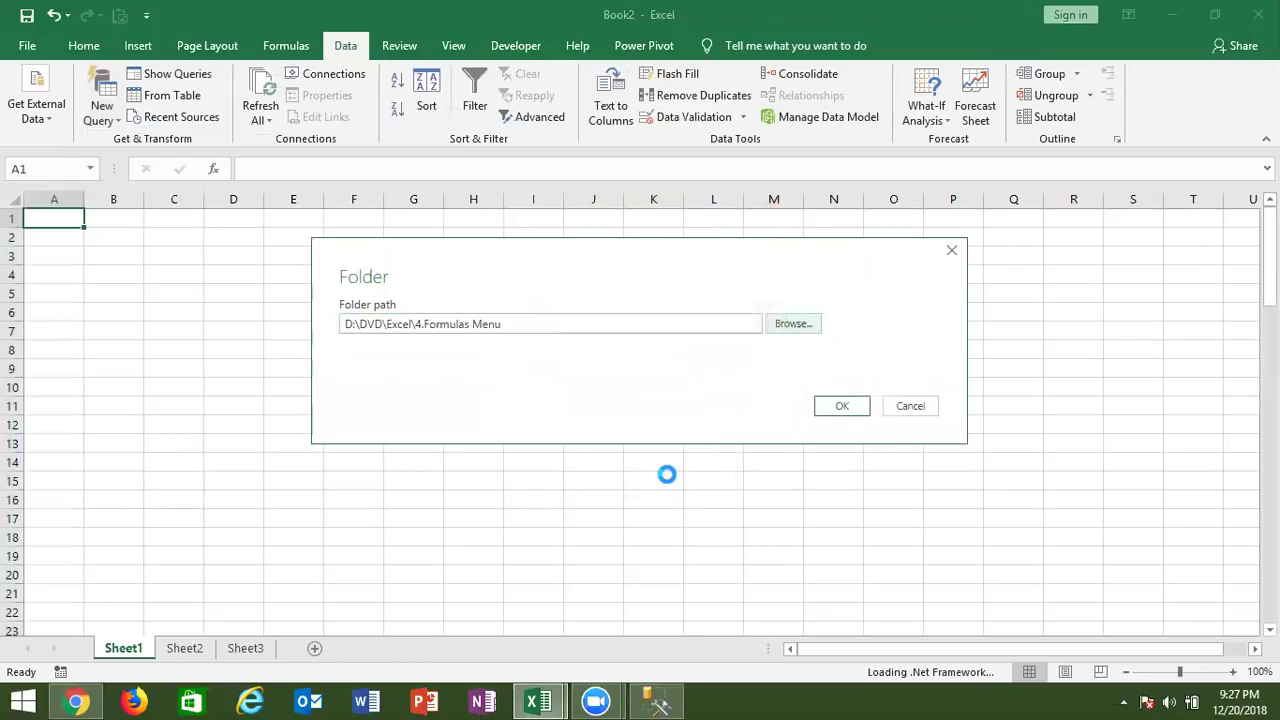
left_click(846, 416)
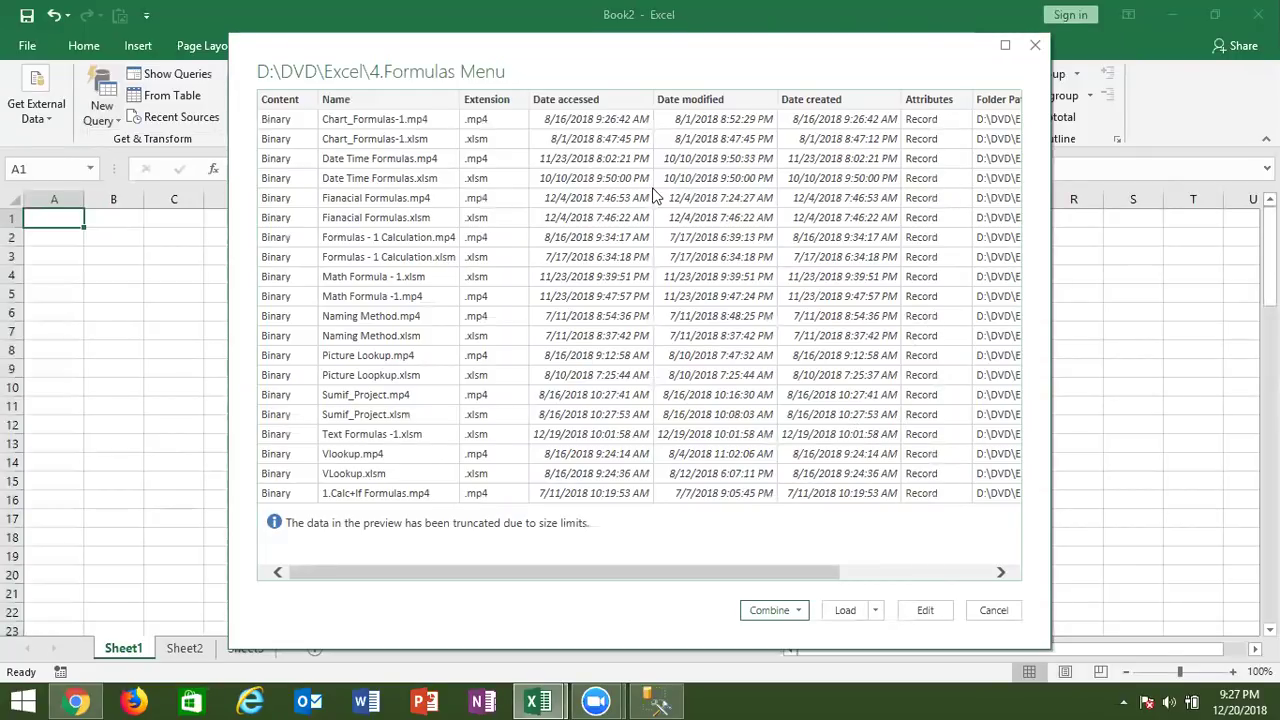
- Load the 4.Formulas Menu file list into Sheet4, then open the 4 Formulas Menu query for editing
left_click(851, 613)
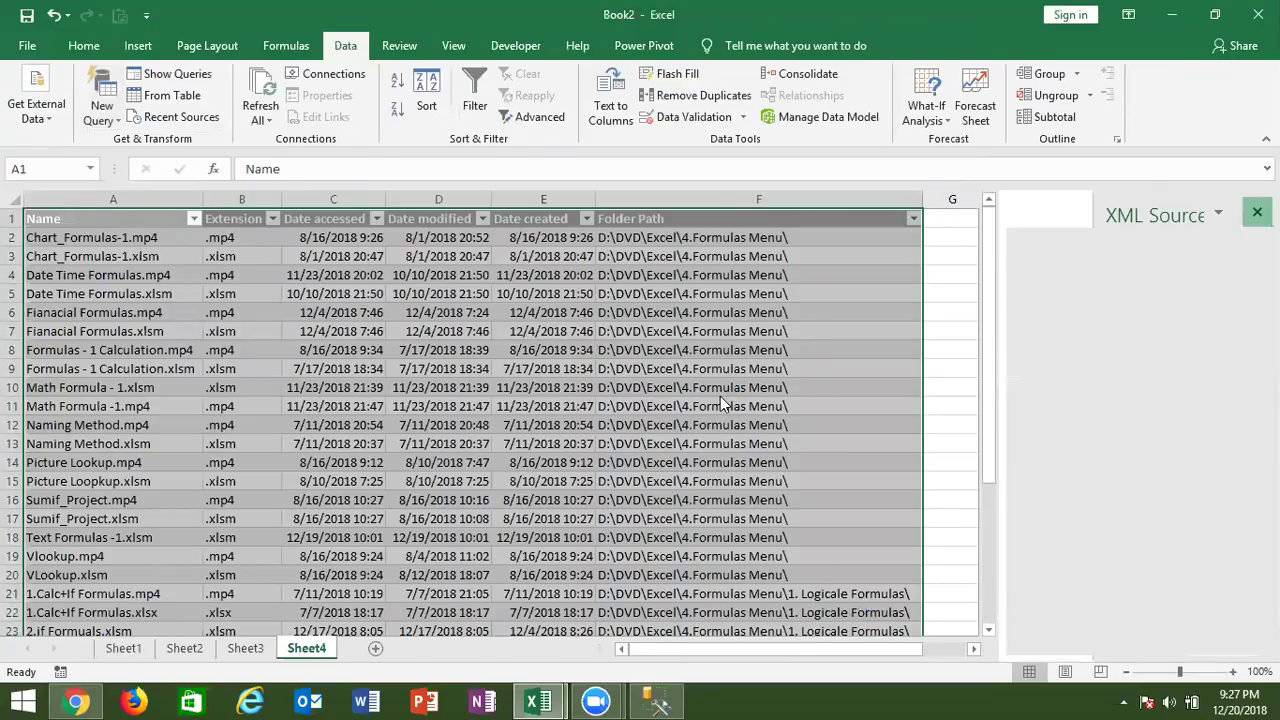
left_click(654, 300)
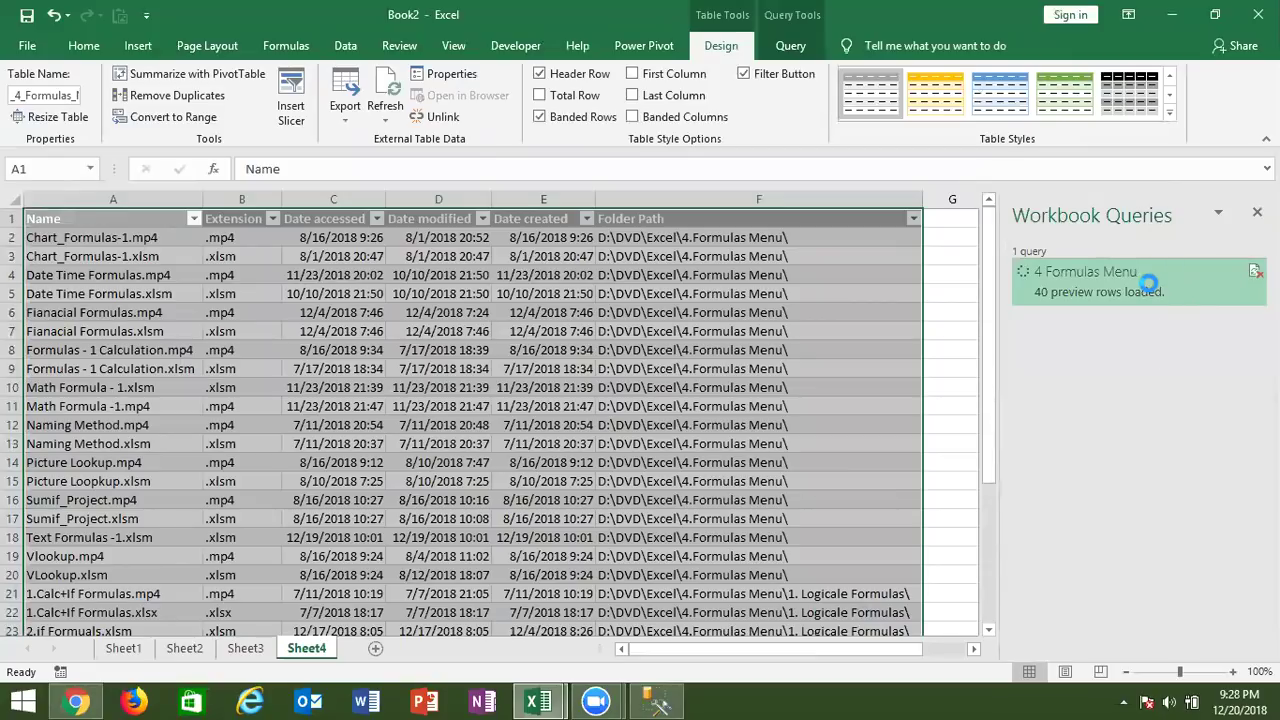
double_click(1149, 283)
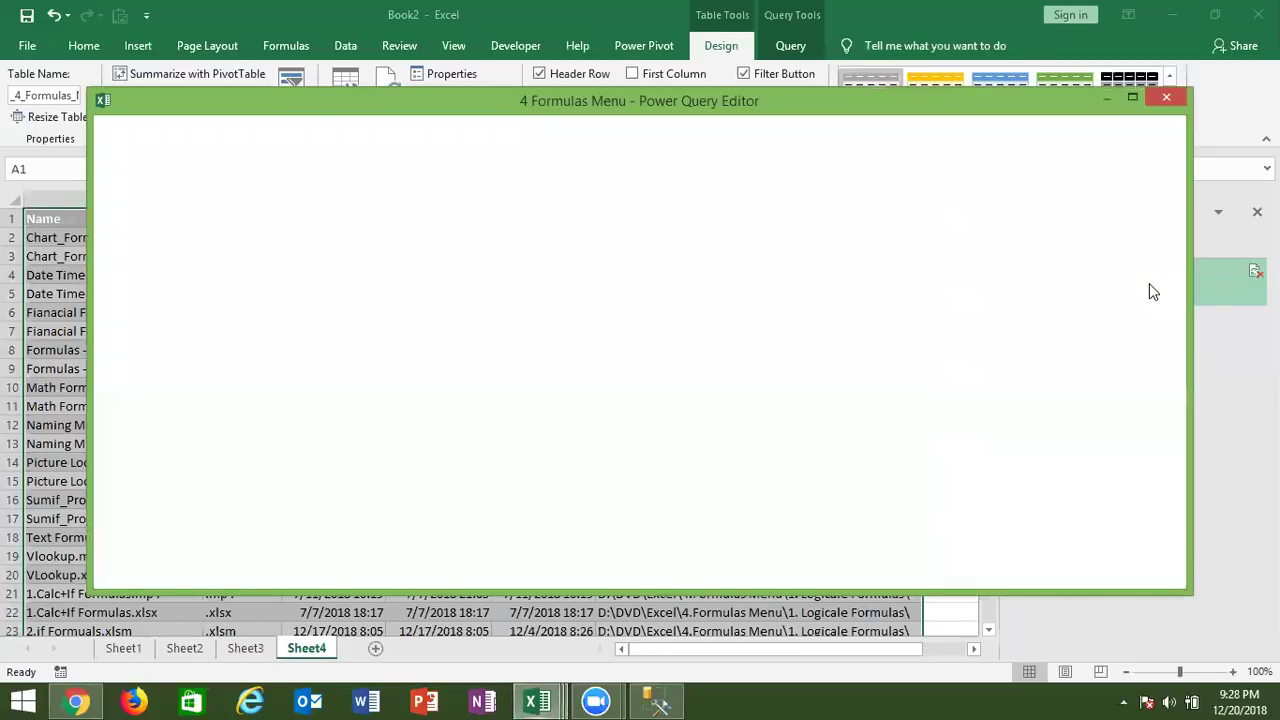
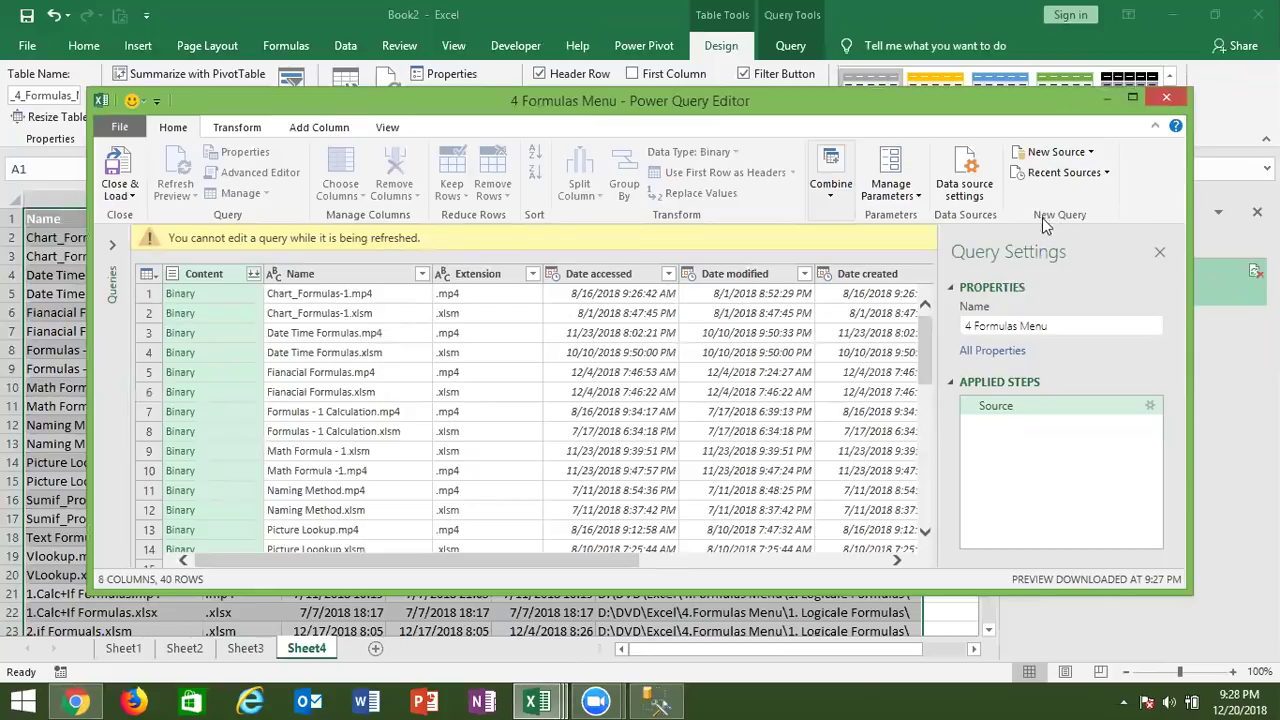
- Load the 4 Formulas Menu query's 40-row folder file list onto Sheet4
left_click(826, 206)
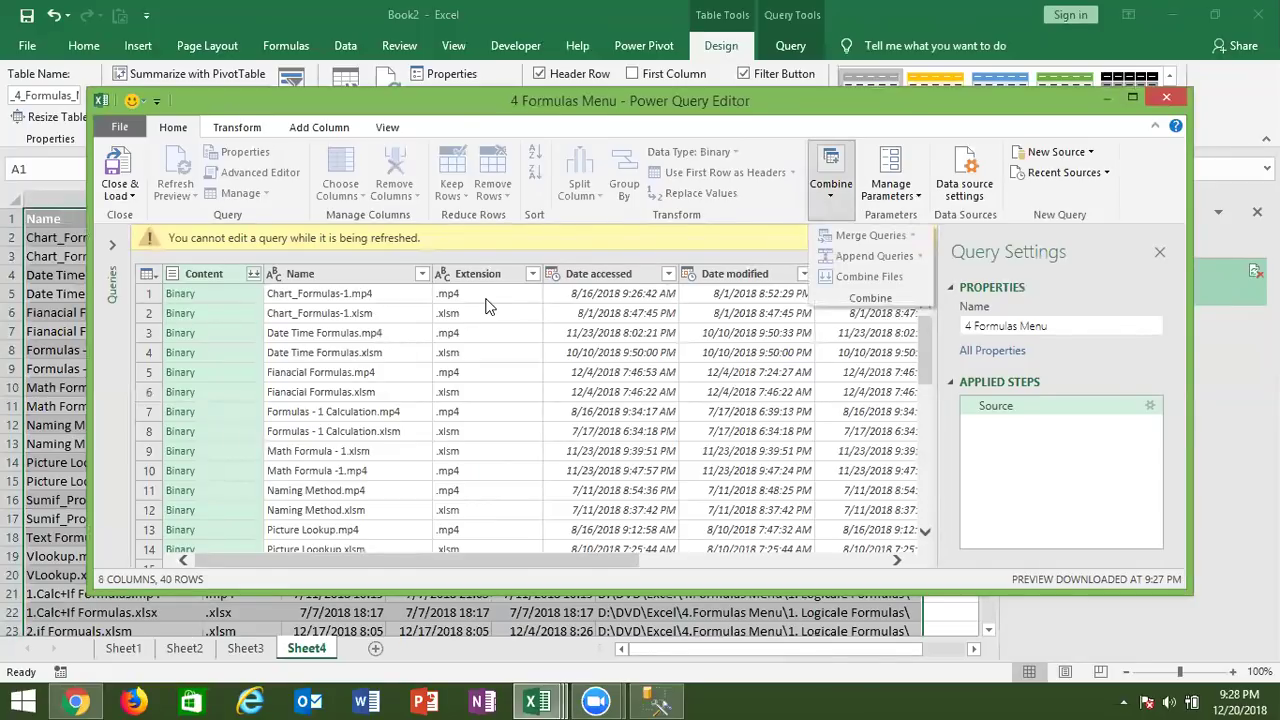
left_click(1168, 104)
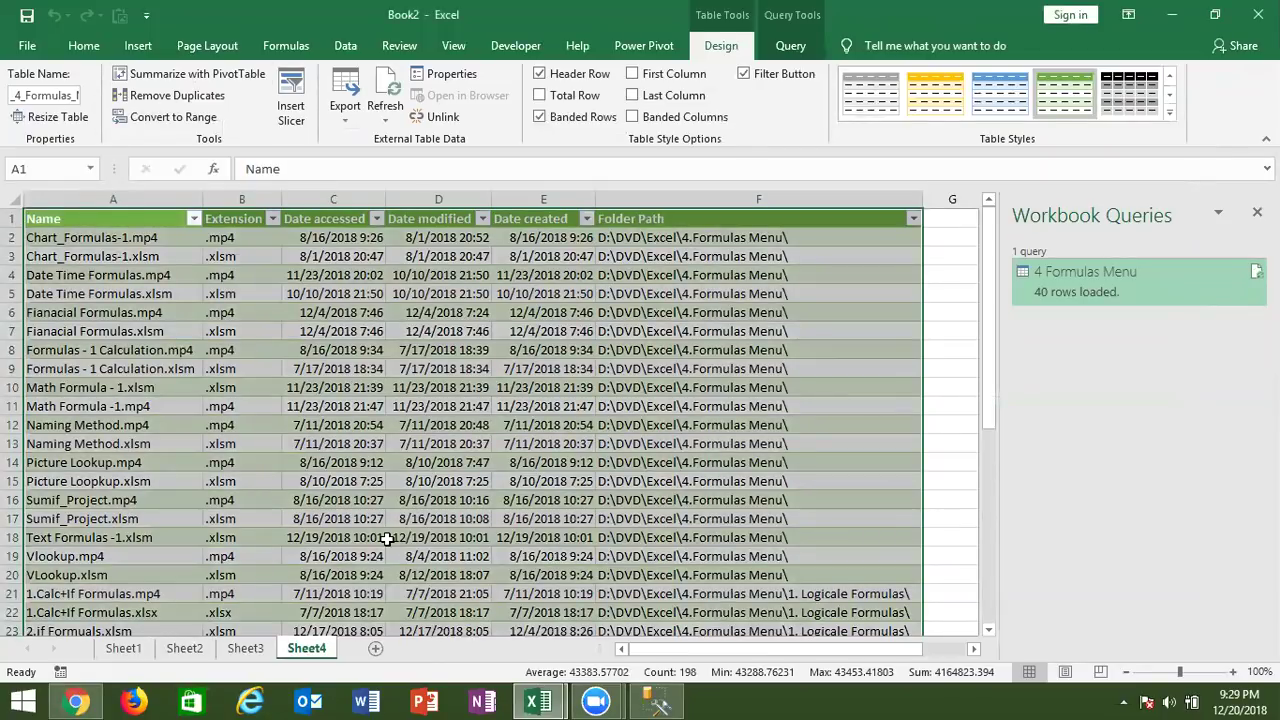
- Add a new blank Sheet5, then return to Sheet4
left_click(377, 649)
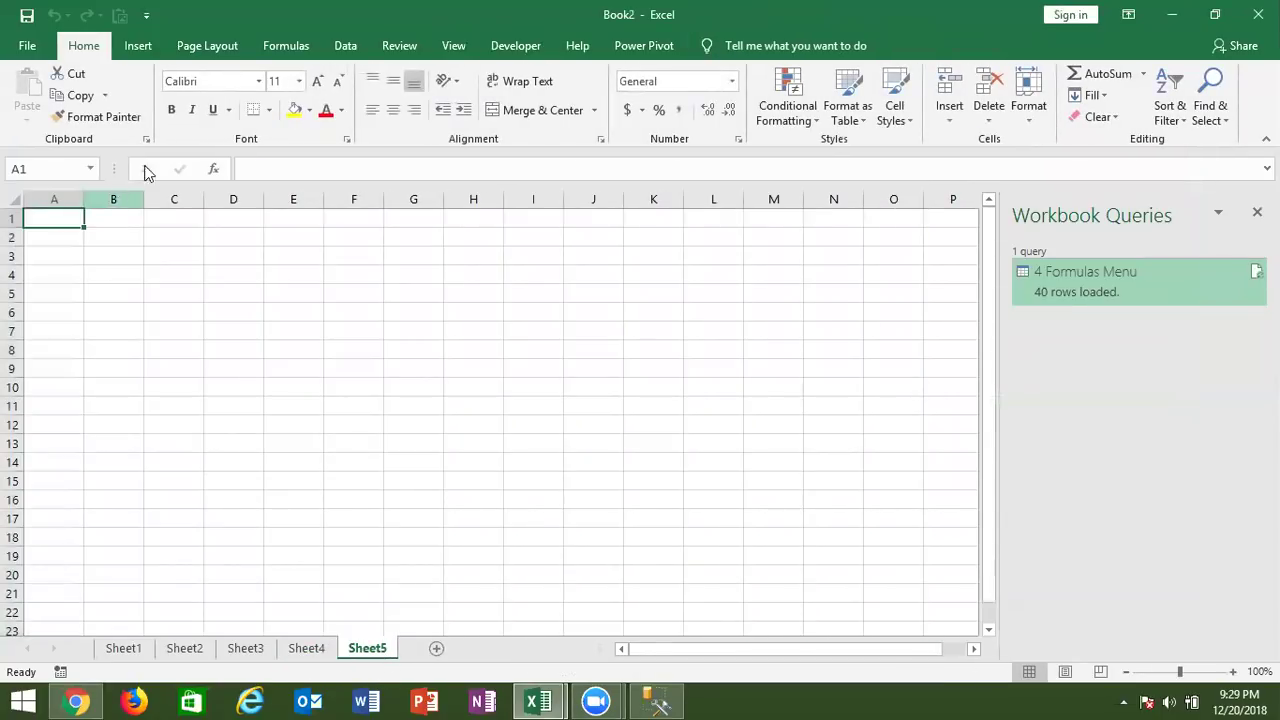
left_click(345, 46)
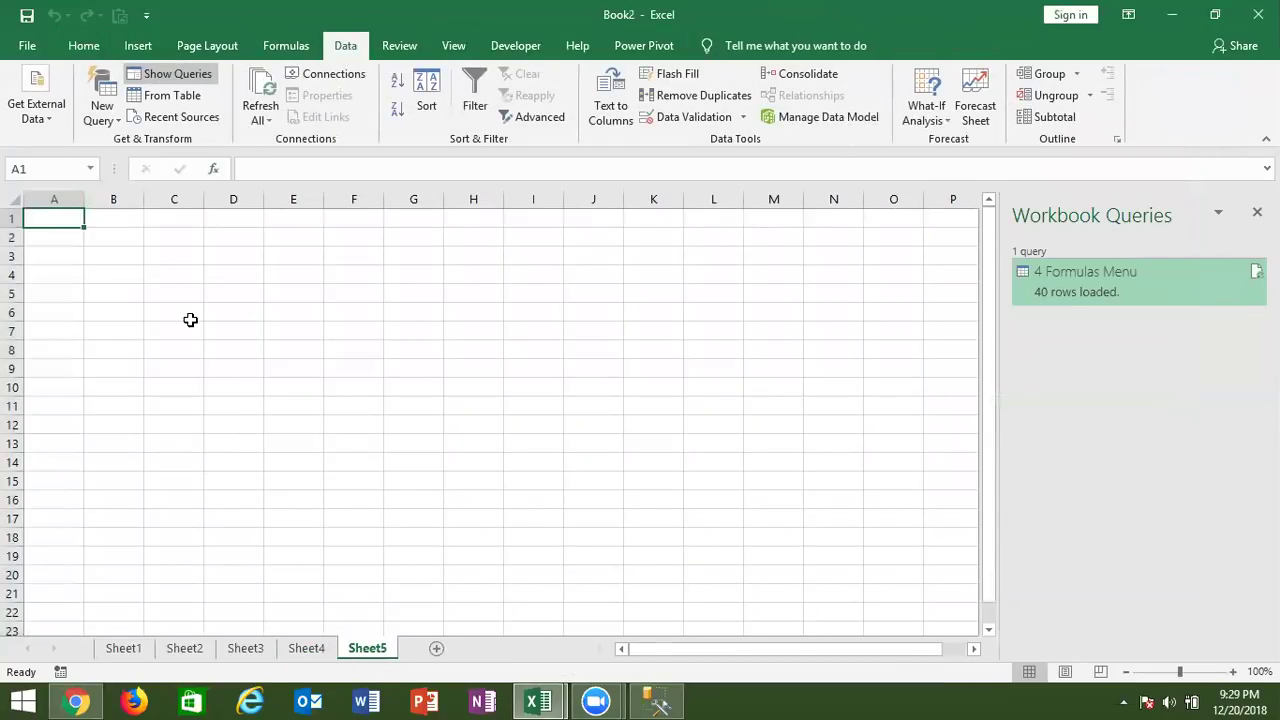
left_click(310, 648)
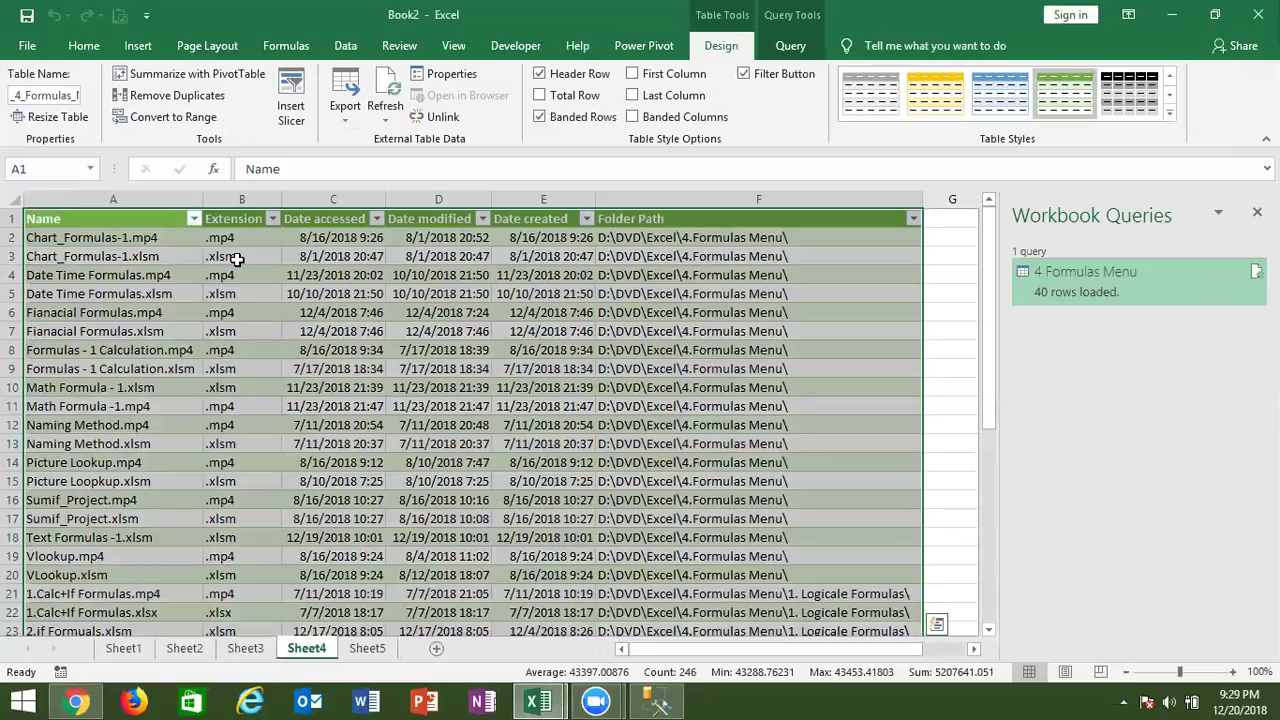
- Review the Sheet4 file list's names, modified, accessed and created dates, and folder paths
left_click(93, 235)
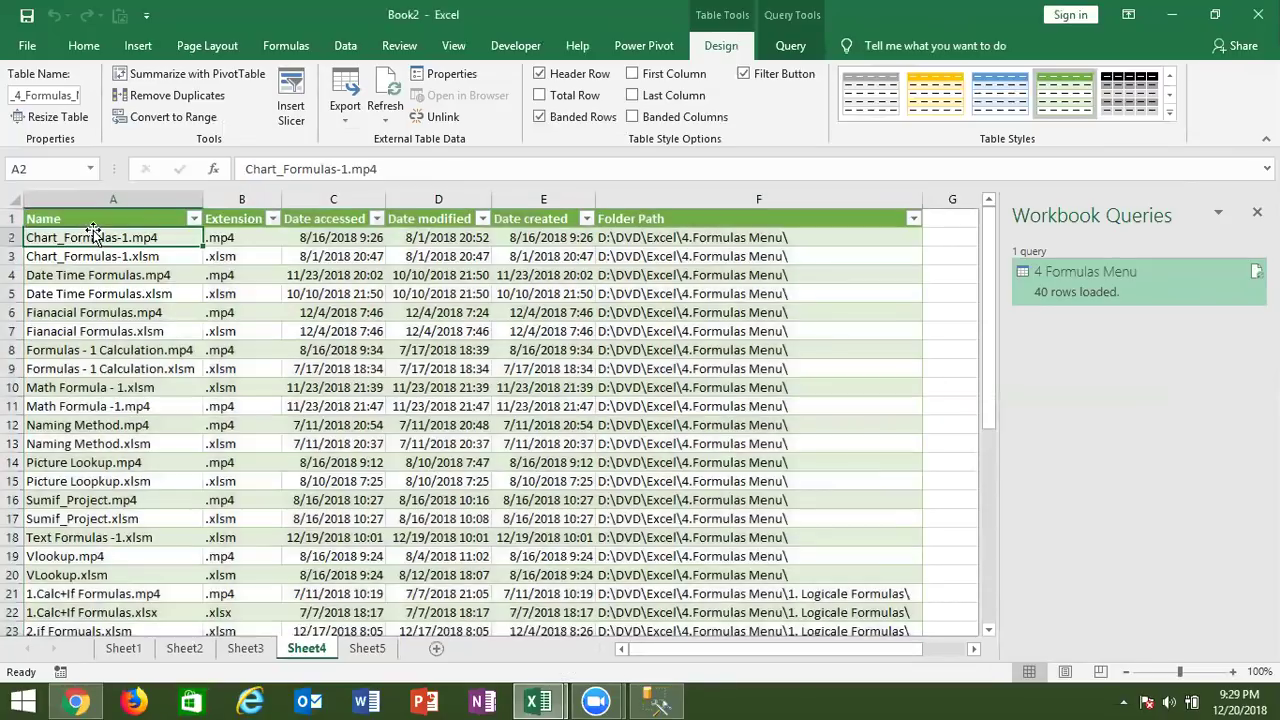
left_click(300, 236)
left_click(401, 235)
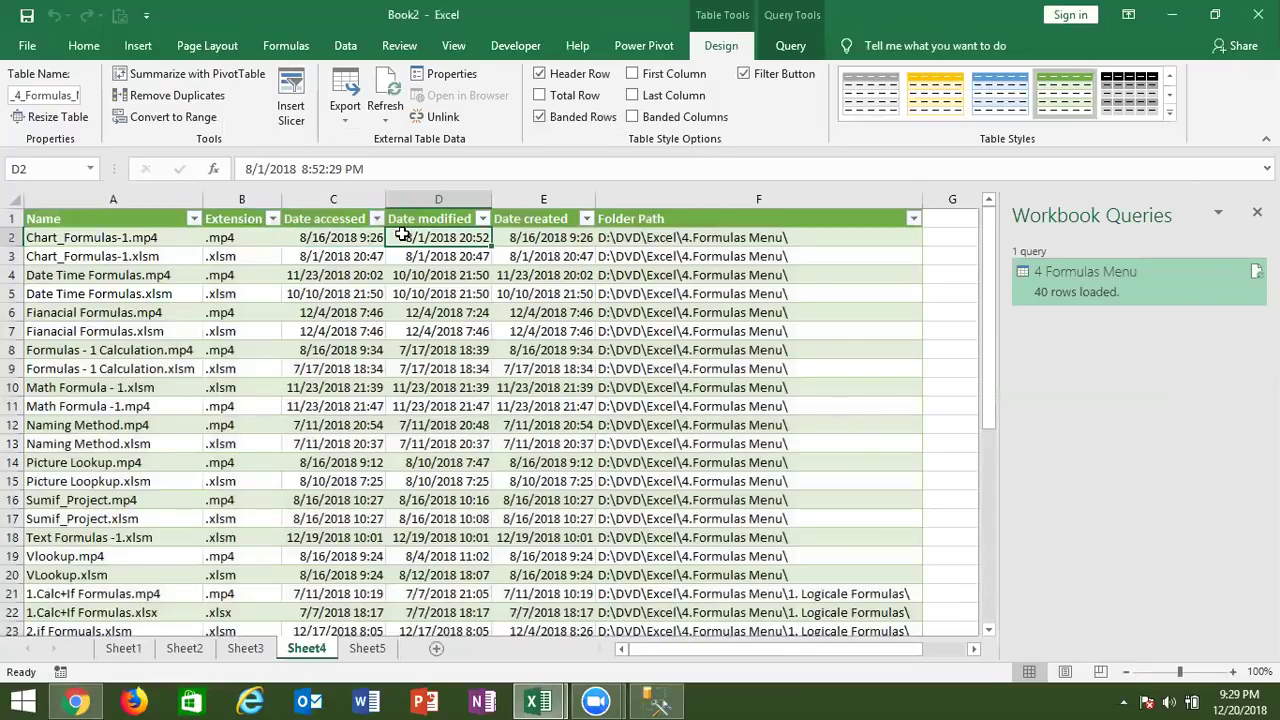
left_click(346, 234)
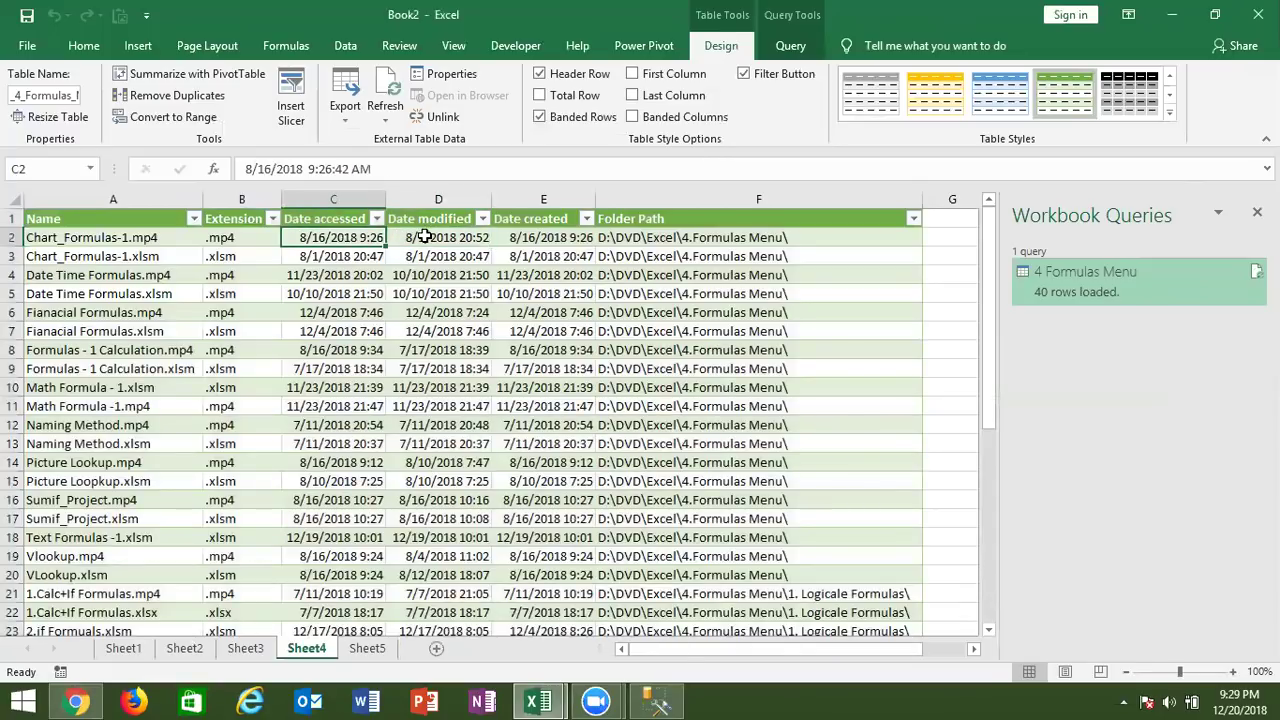
left_click(425, 236)
left_click(510, 236)
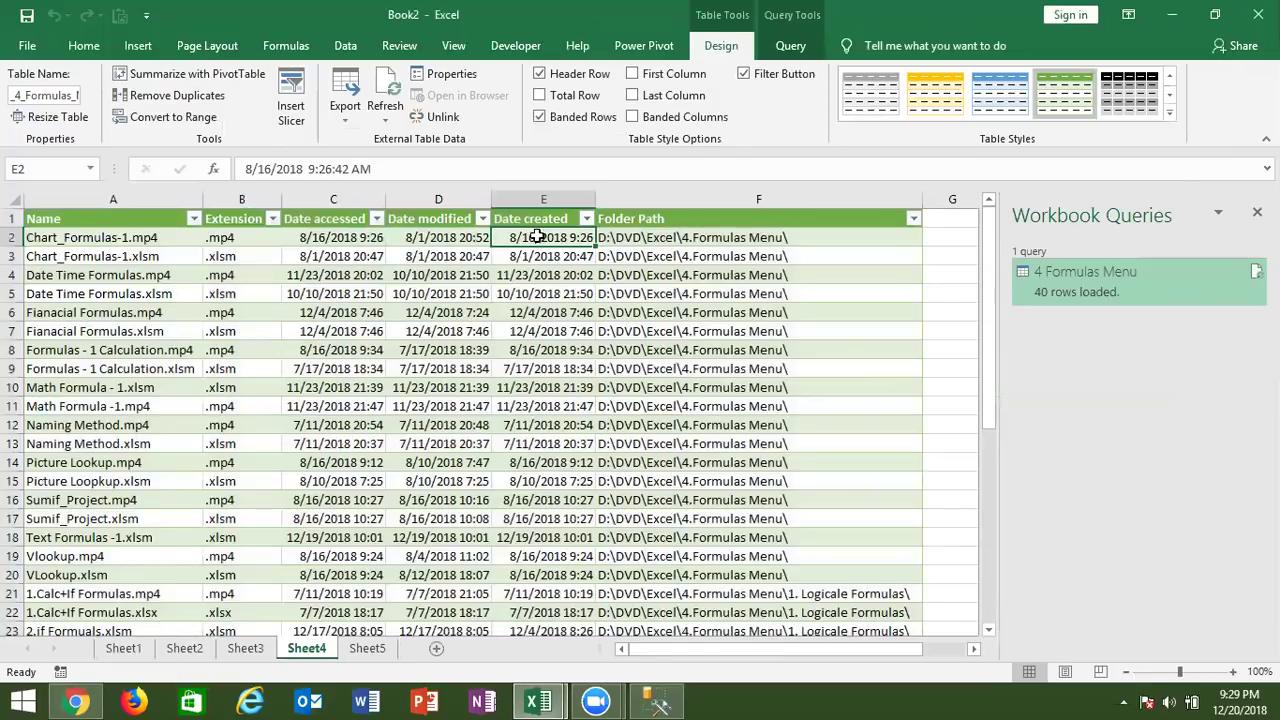
left_click(632, 235)
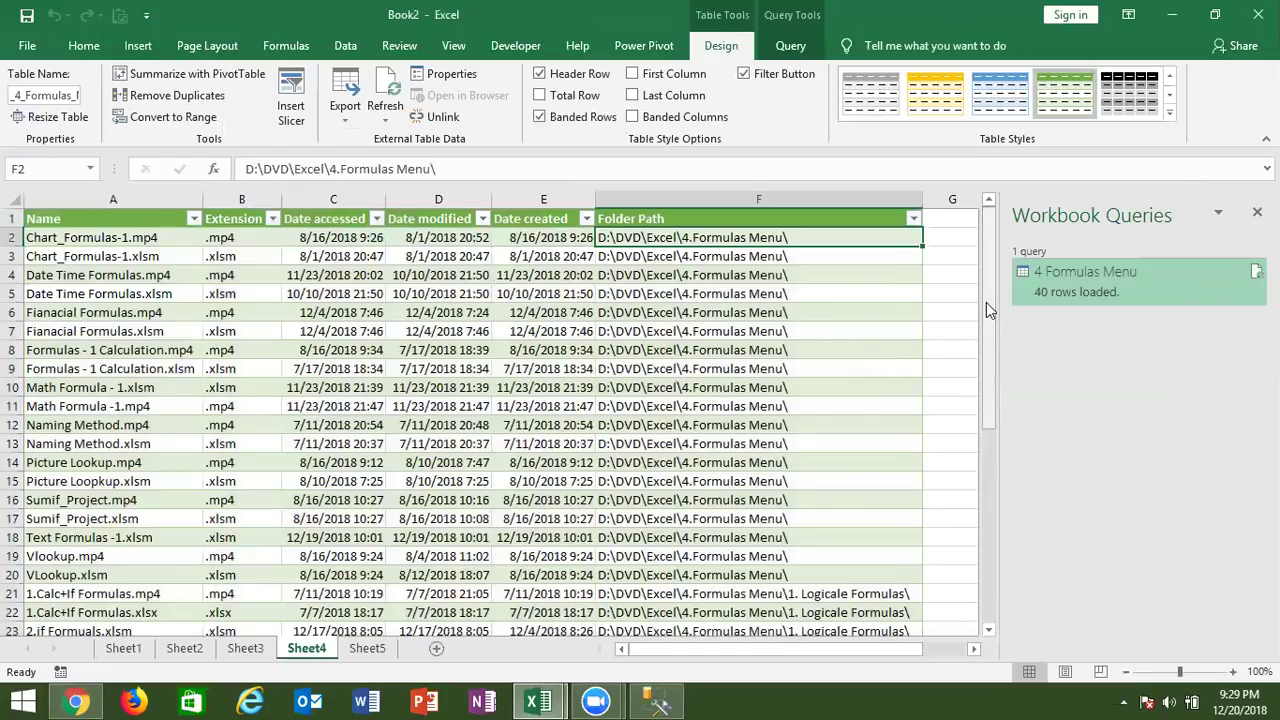
scroll(988, 318, "down", 1)
left_click_drag(987, 380, 983, 512)
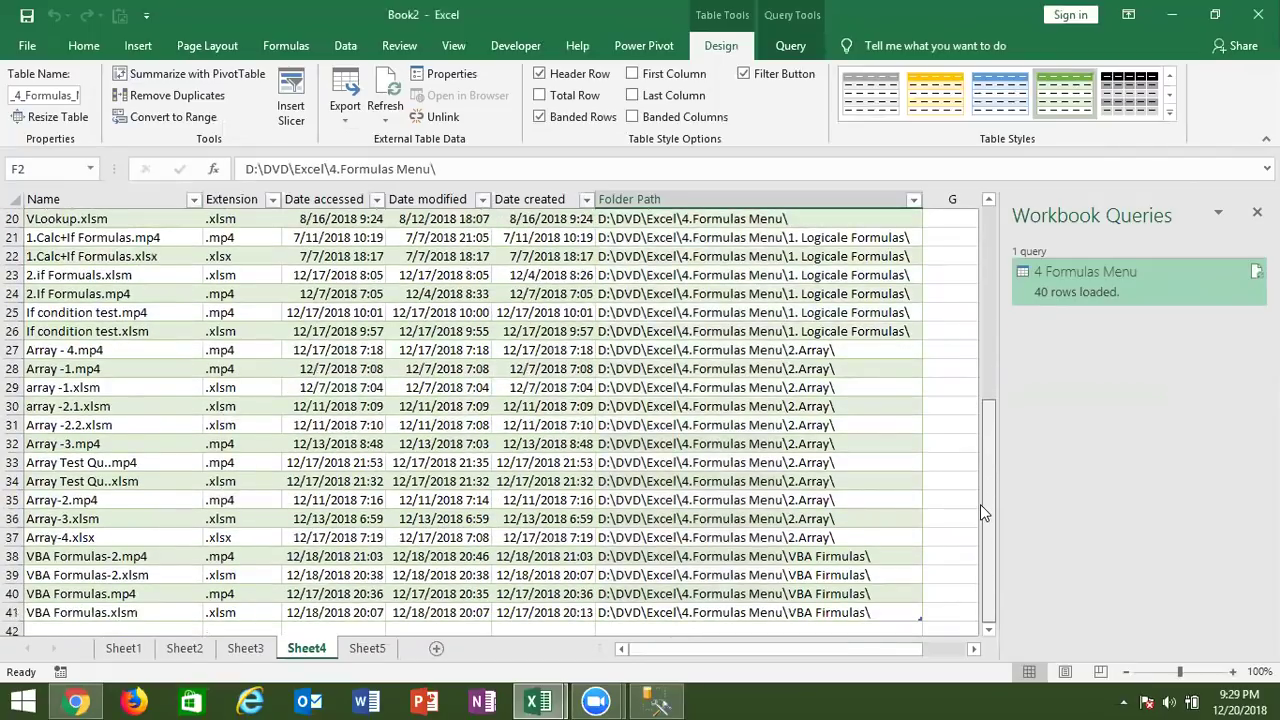
left_click_drag(980, 504, 1018, 300)
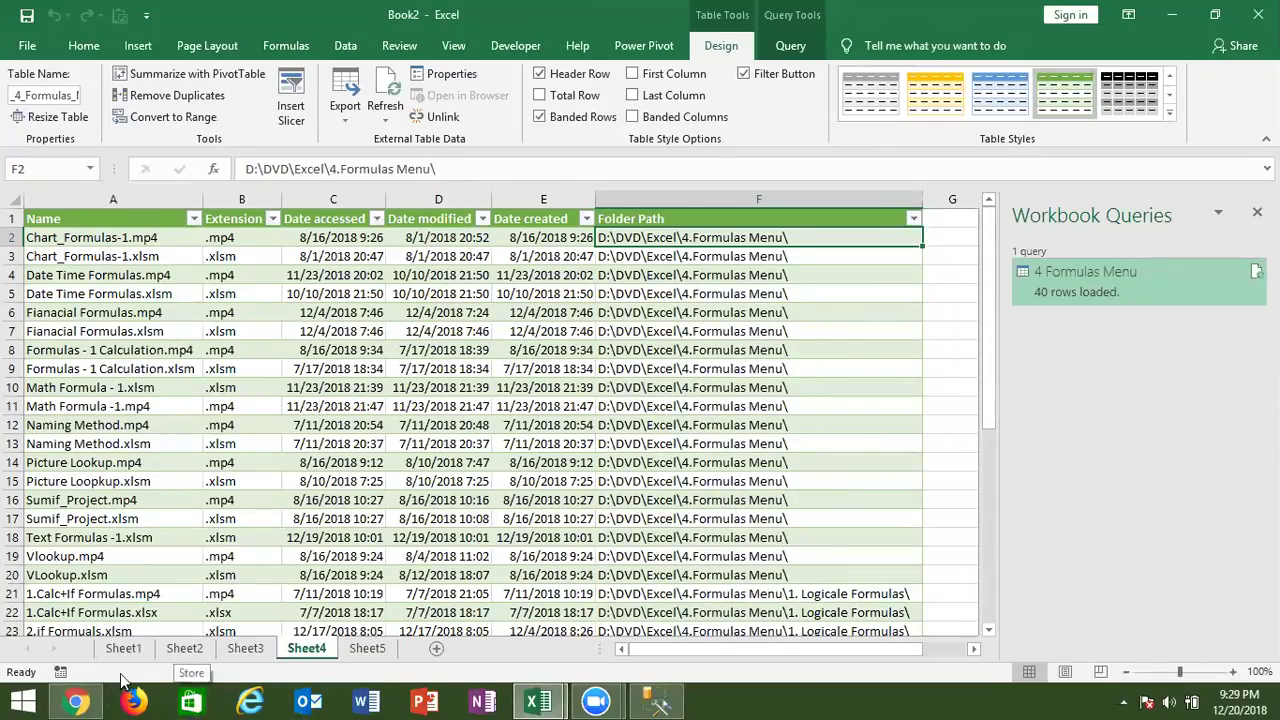
- On the empty Sheet5, start a new From Web query via New Query > From Other Sources
left_click(363, 649)
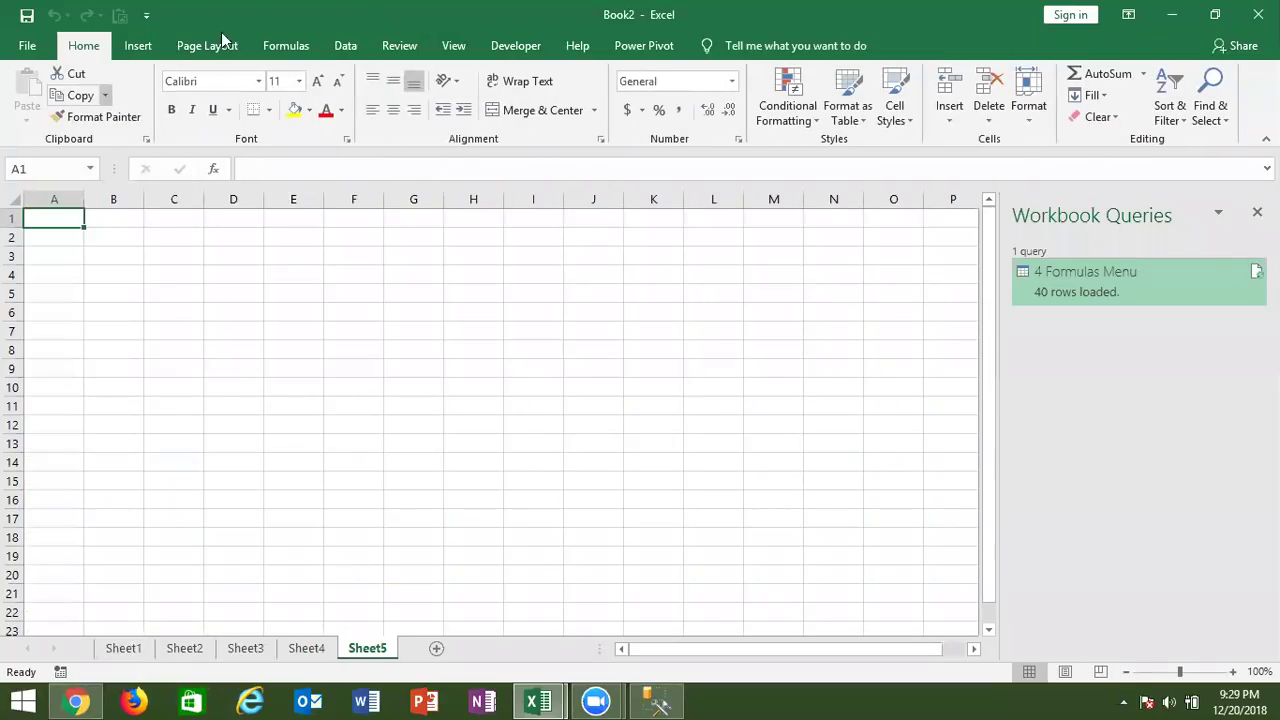
left_click(339, 44)
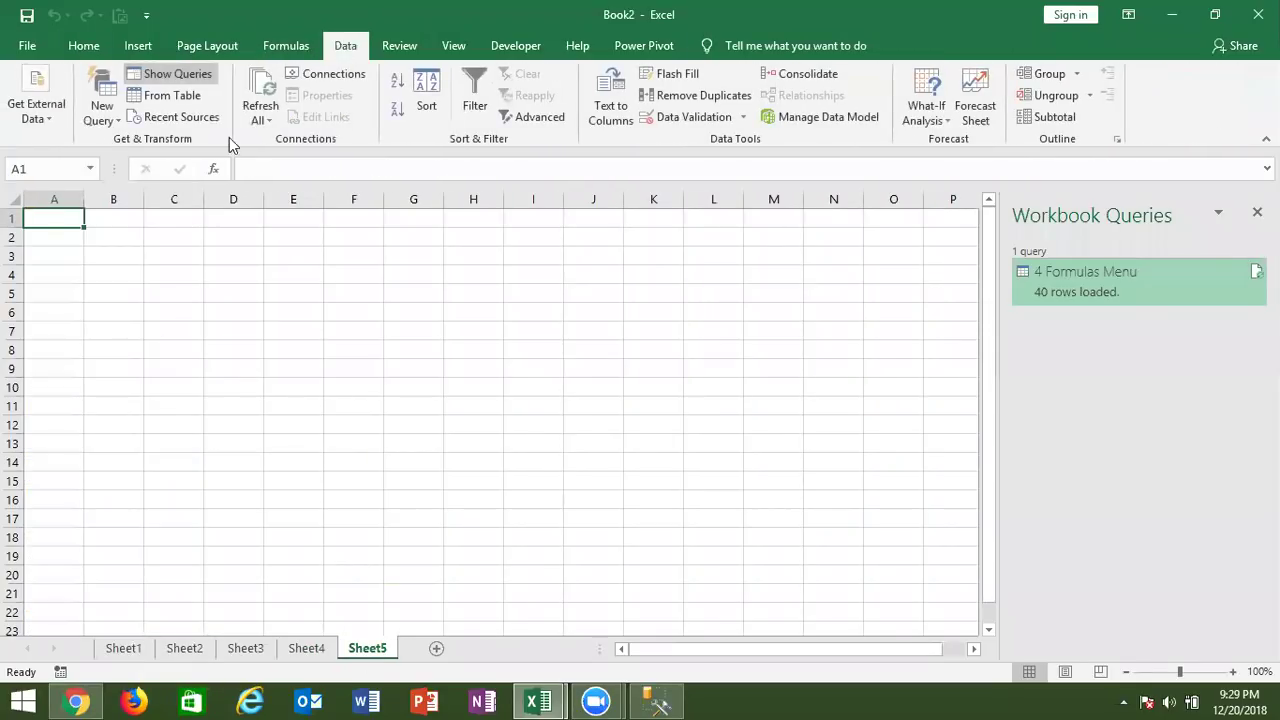
left_click(116, 118)
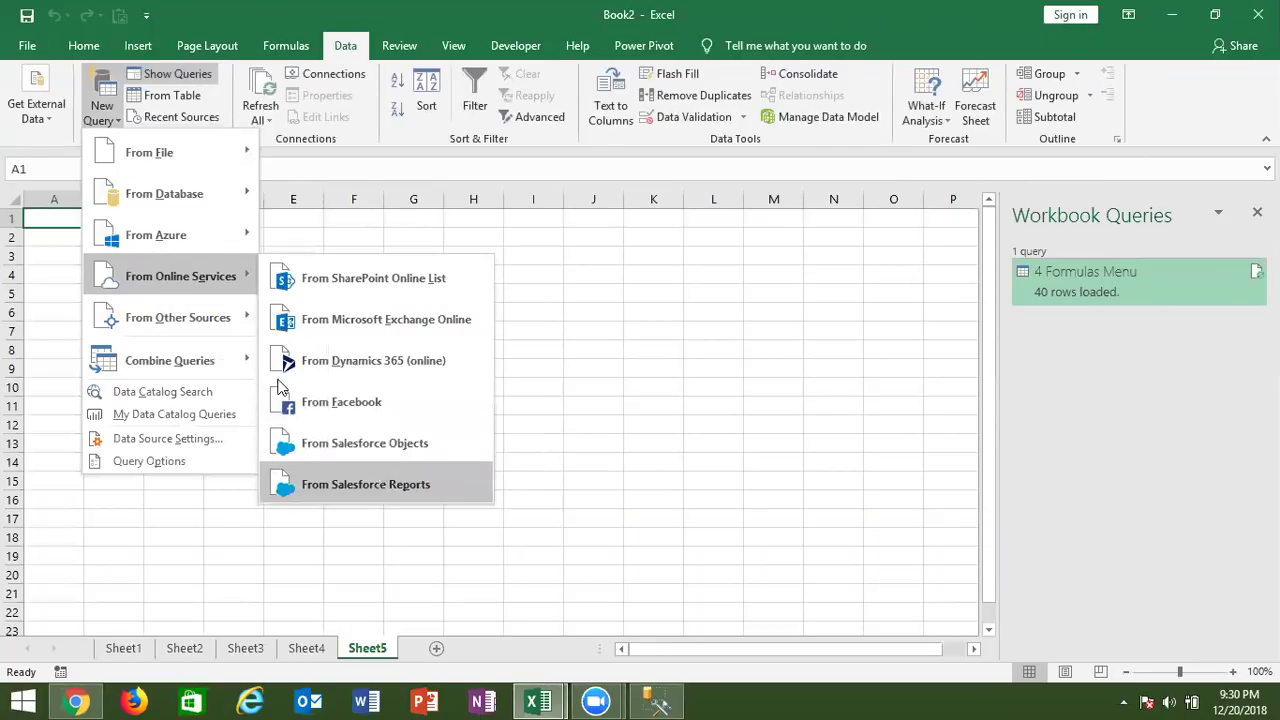
mouse_move(177, 317)
left_click(296, 320)
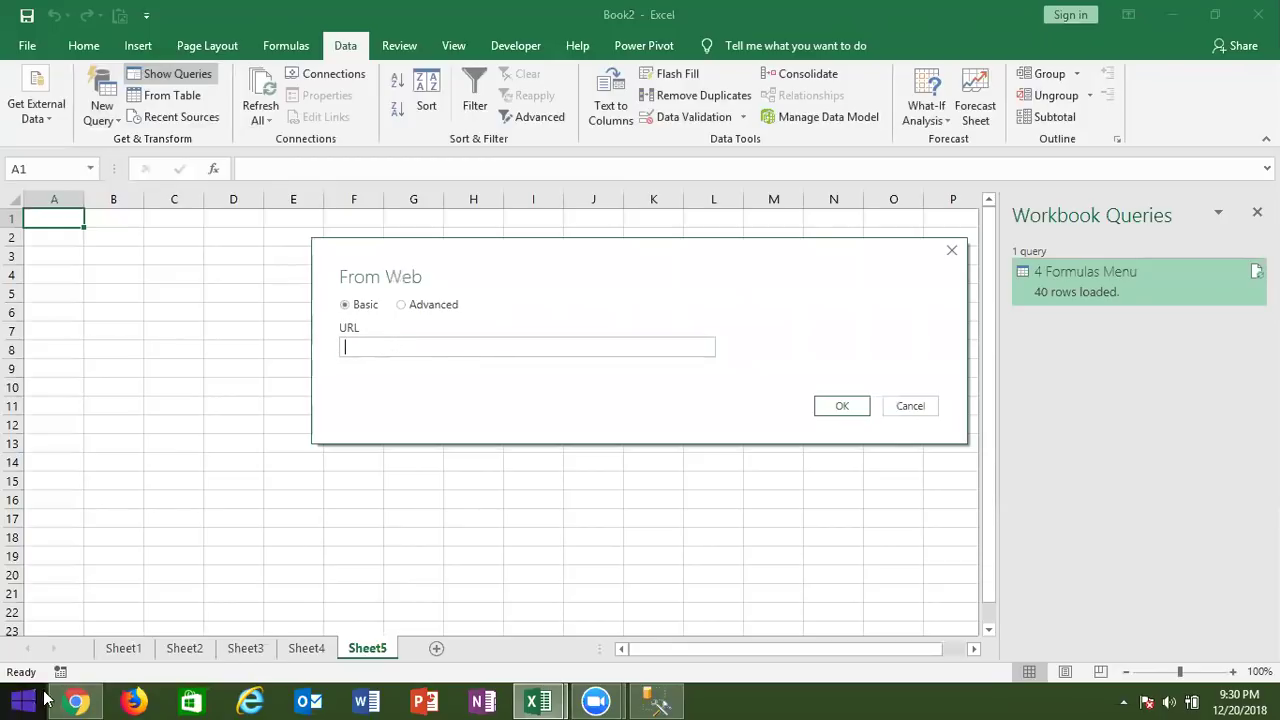
- Copy the Gmail inbox address from Chrome into the From Web URL field
left_click(72, 700)
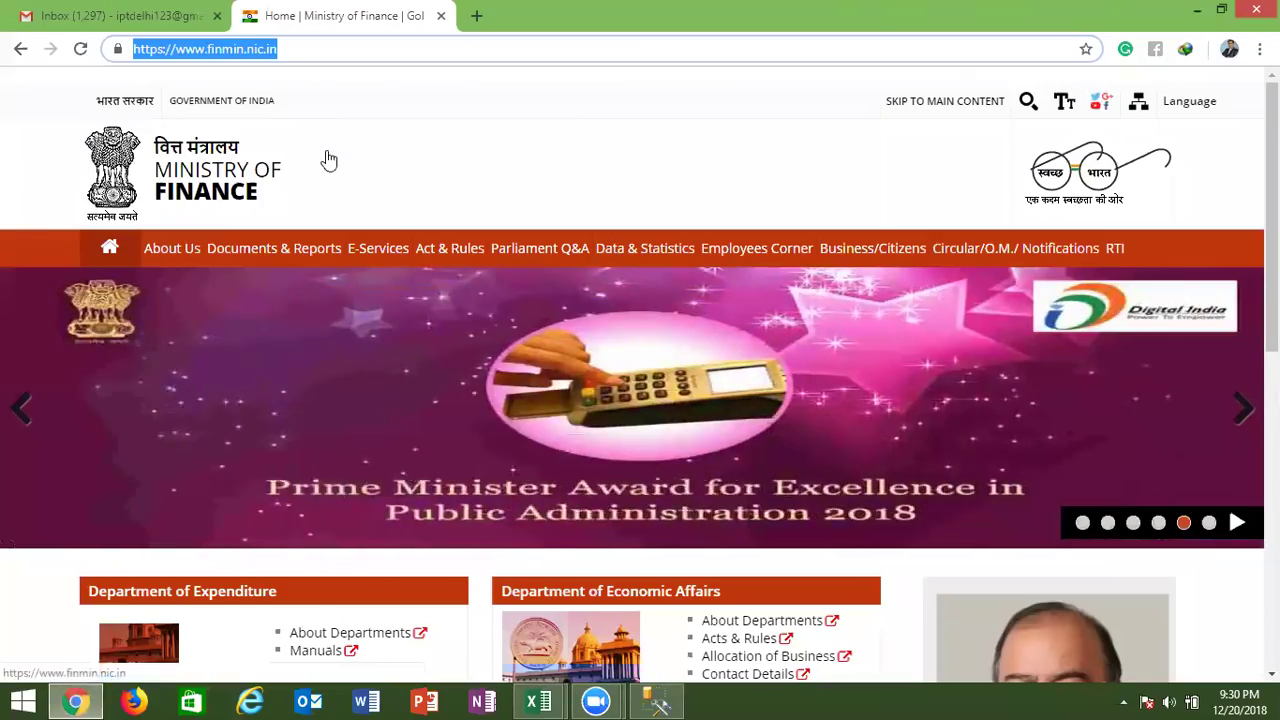
left_click(183, 17)
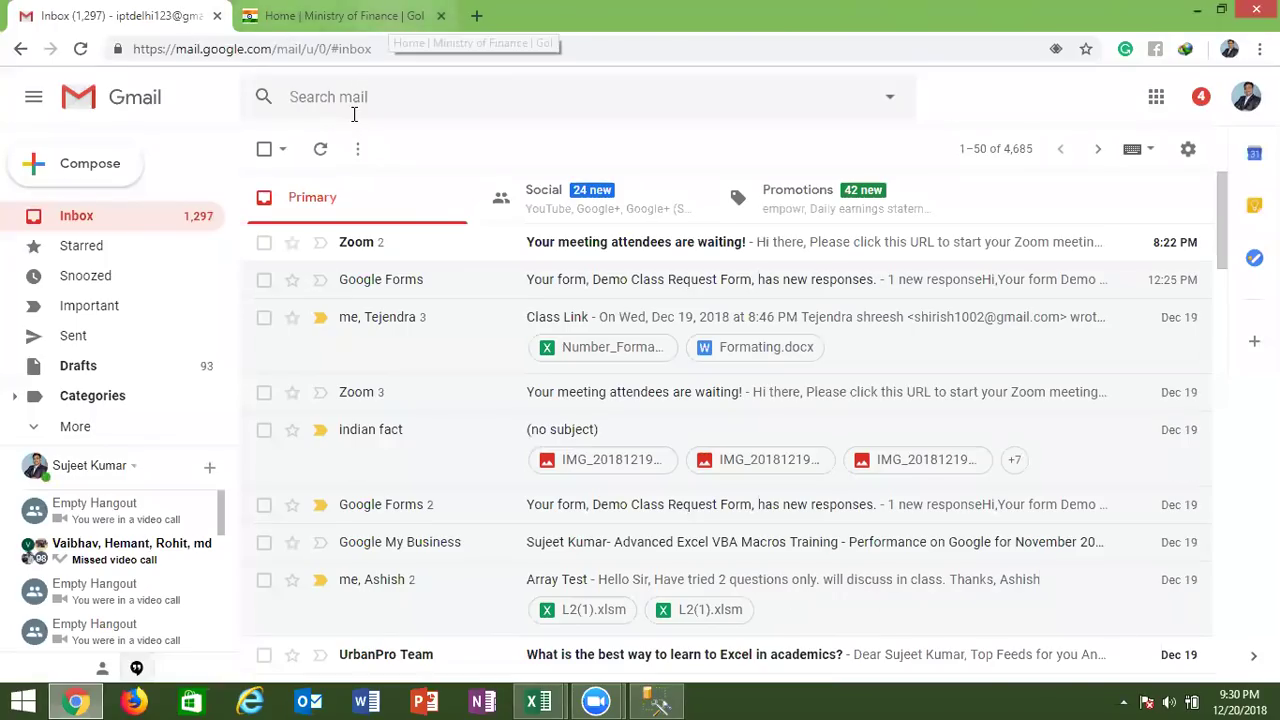
double_click(378, 50)
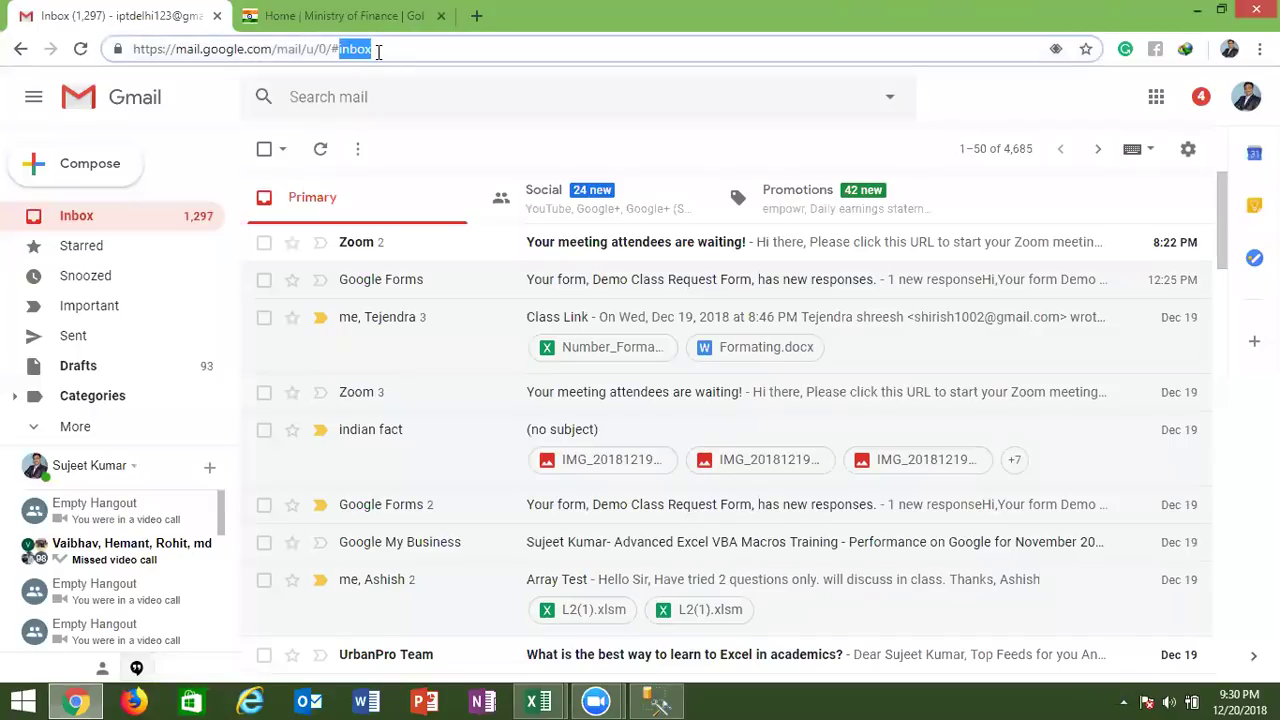
left_click(378, 50)
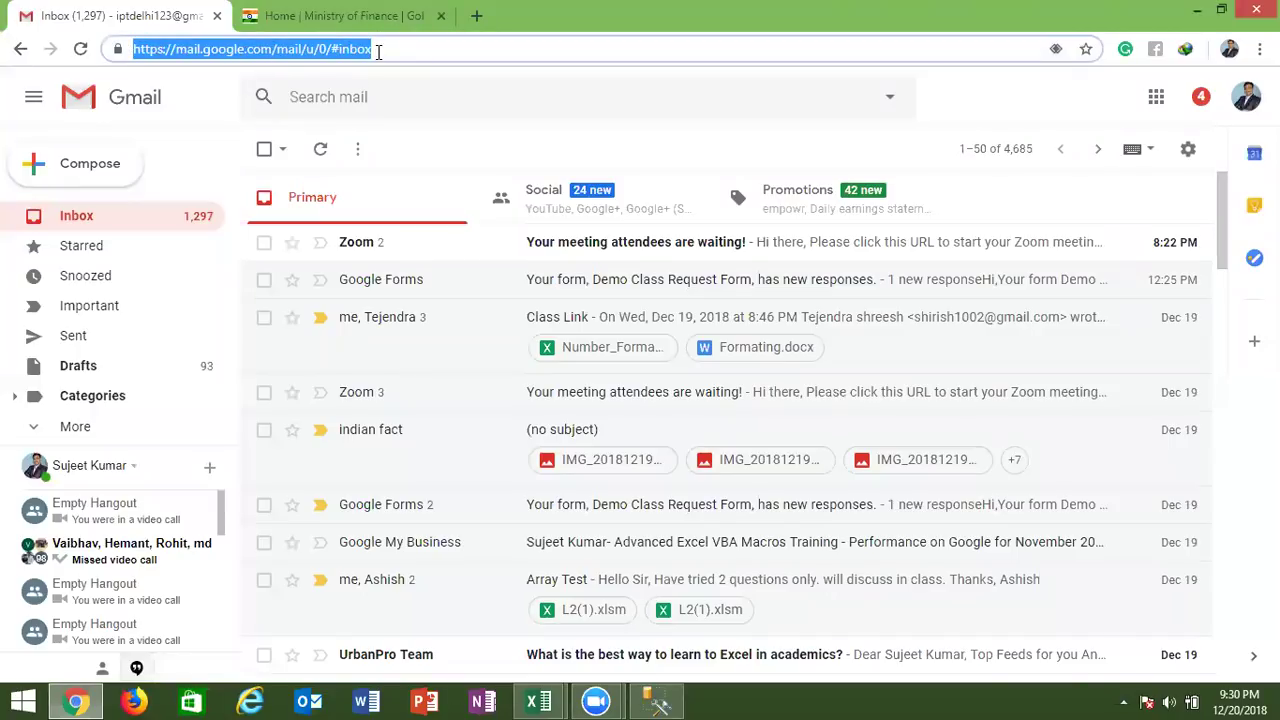
key("alt+Tab")
type("https://mail.google.com/mail/u/0/#inbox")
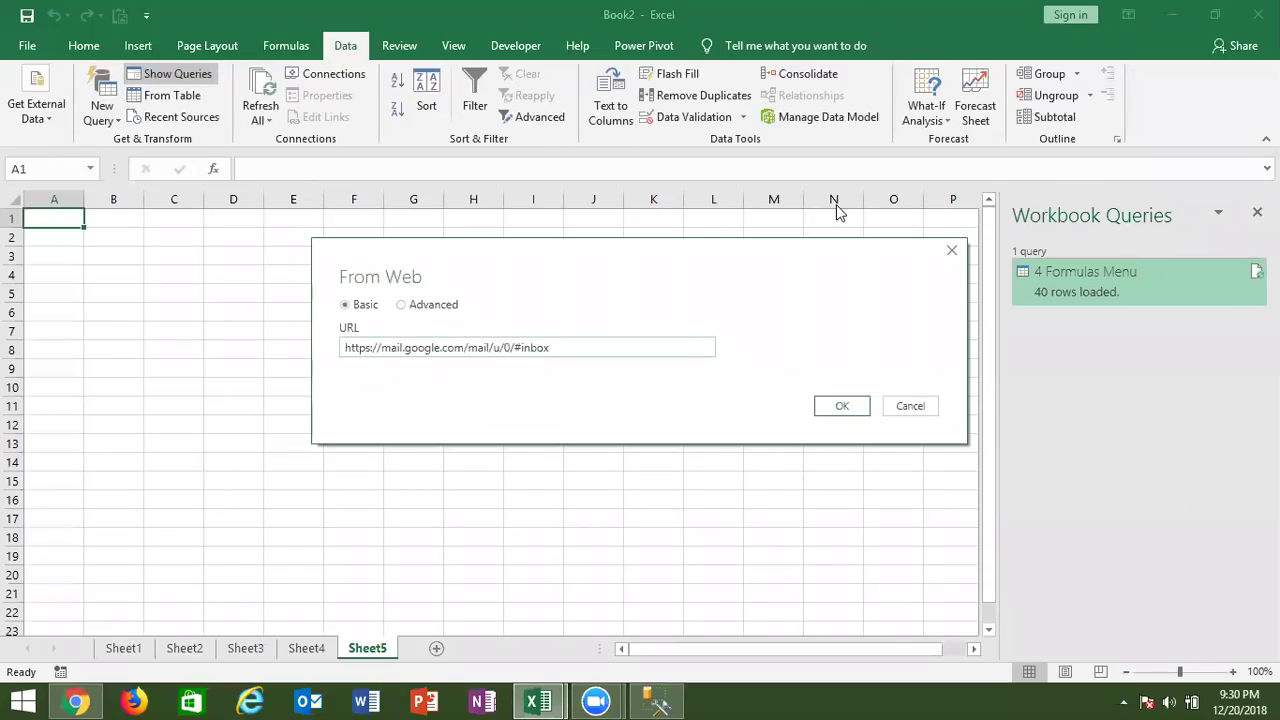
- Fetch the Gmail page and open its Document in the Power Query Editor
left_click(843, 406)
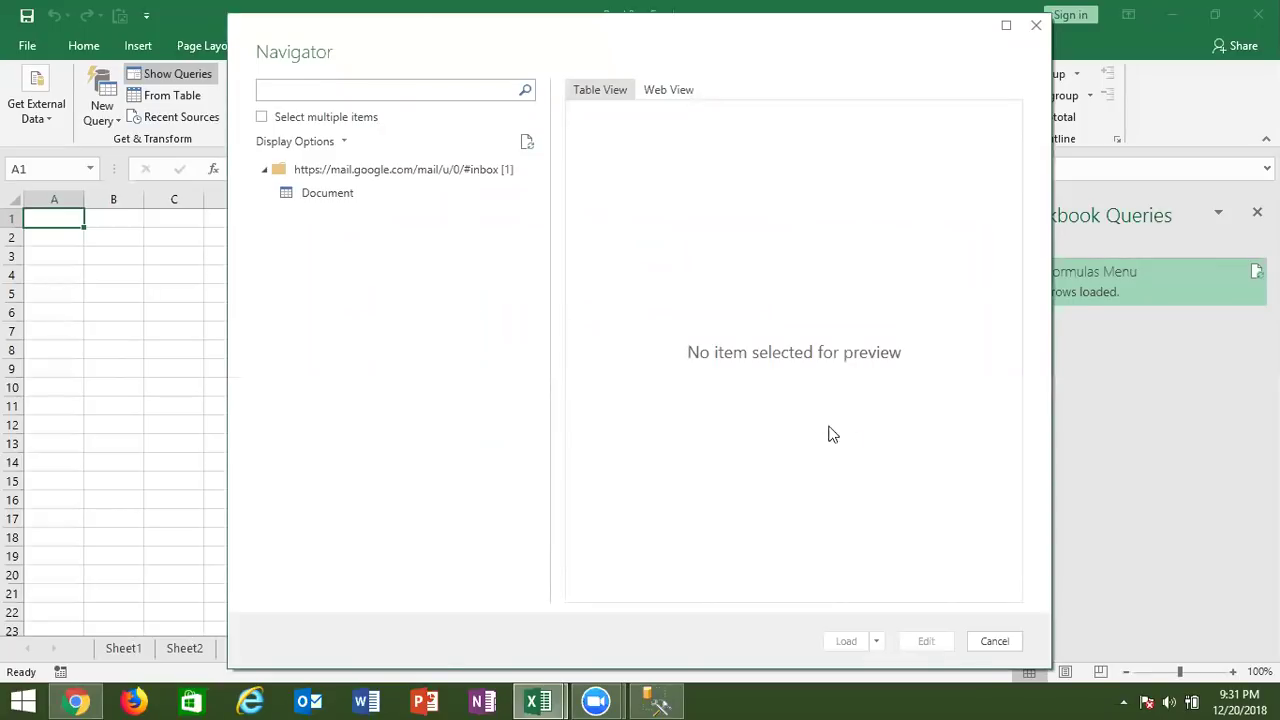
left_click(307, 190)
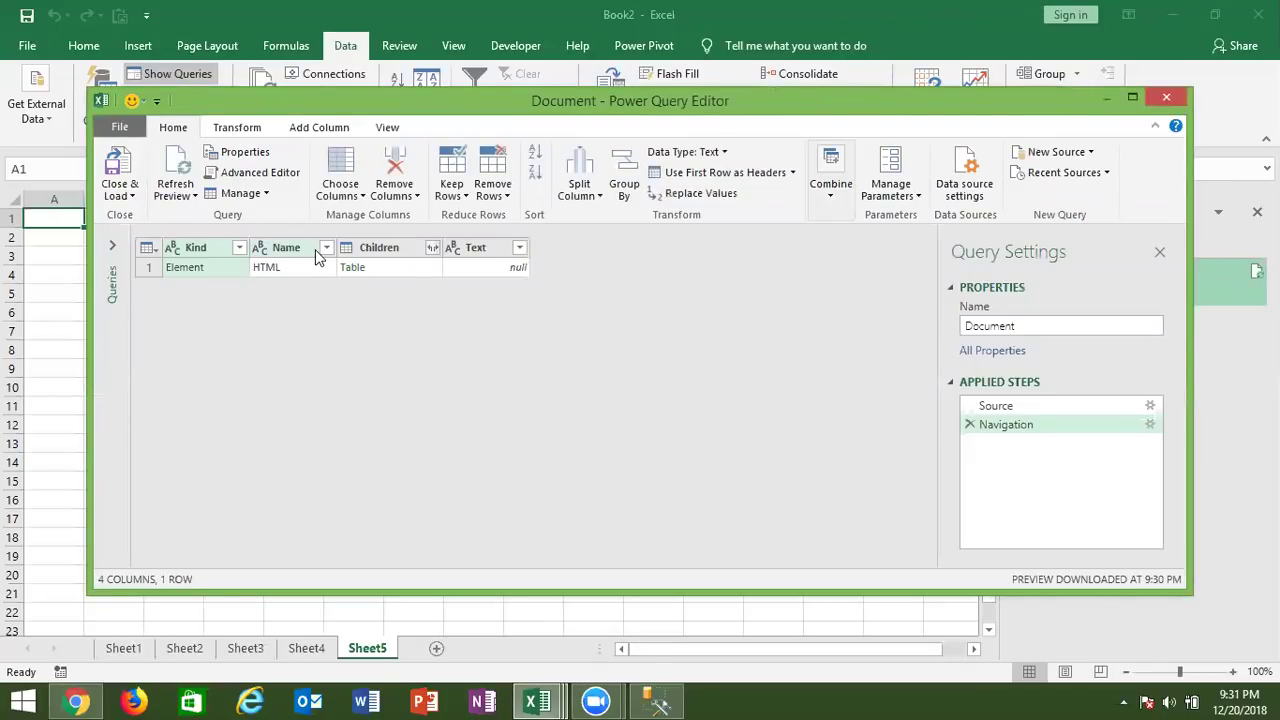
- Drill into the HTML and HEAD elements' children and inspect the Name and Kind columns
left_click(259, 270)
left_click(348, 270)
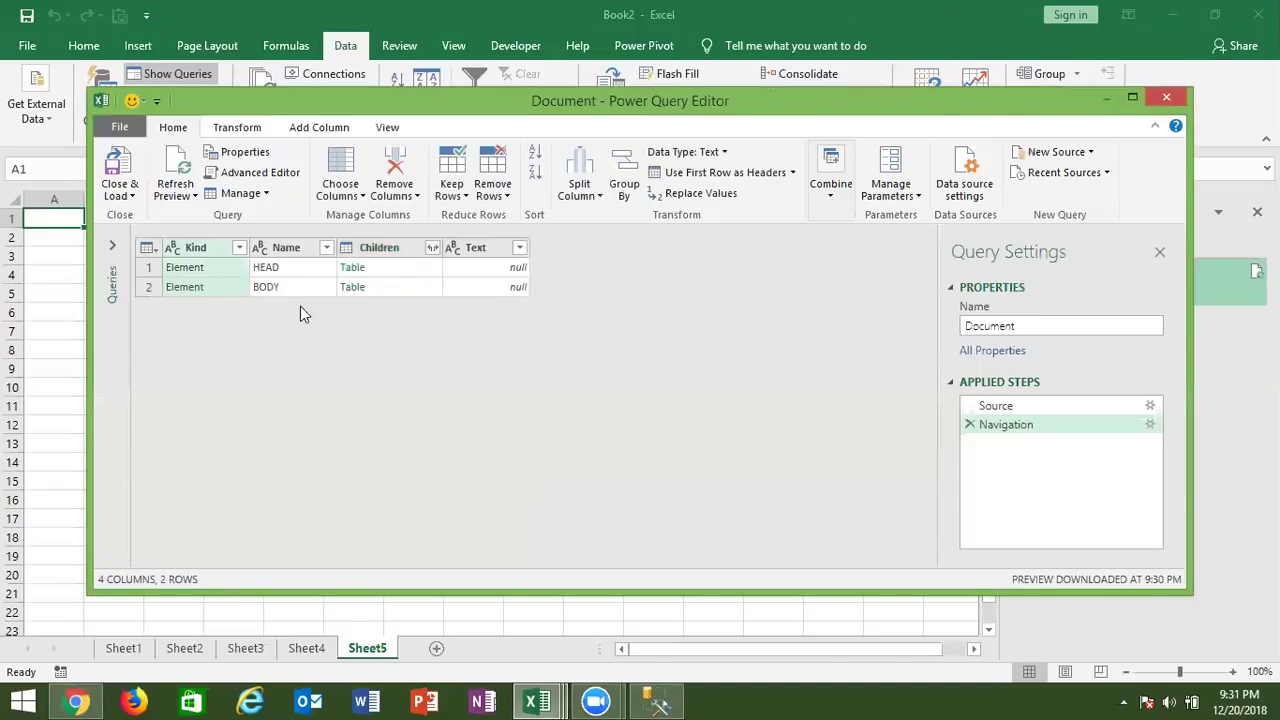
left_click(355, 268)
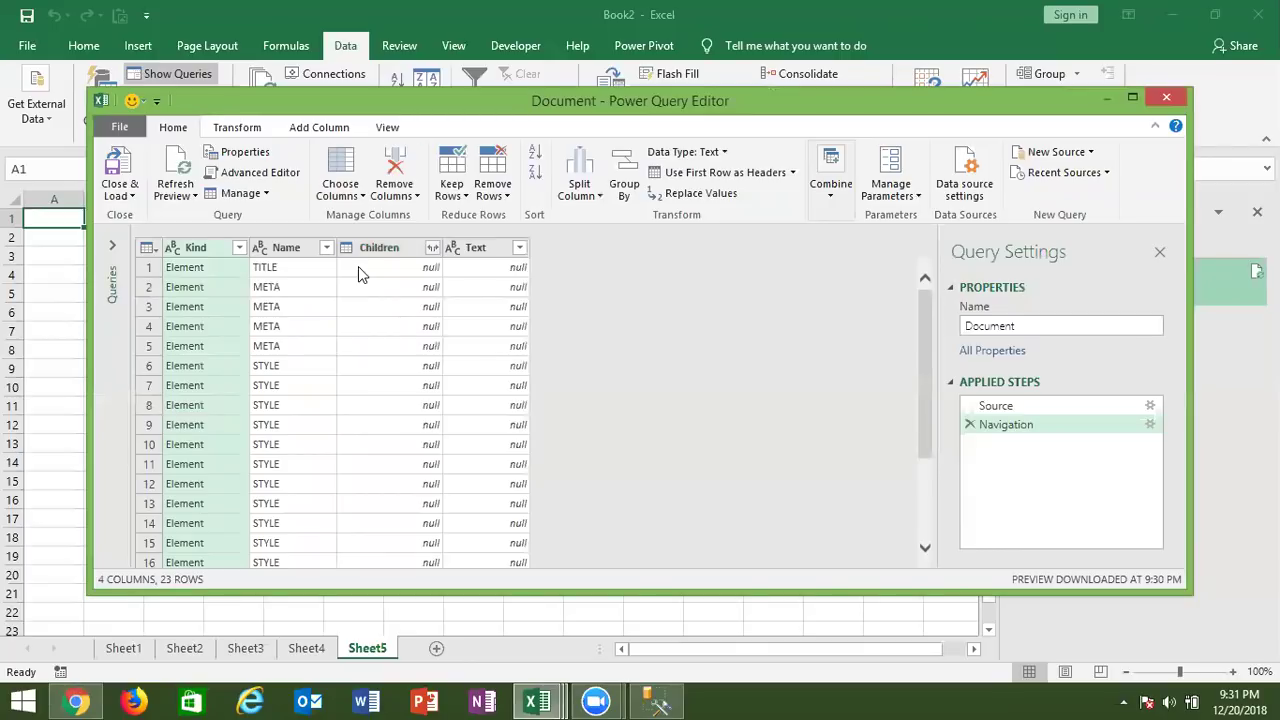
left_click(285, 248)
left_click(222, 287)
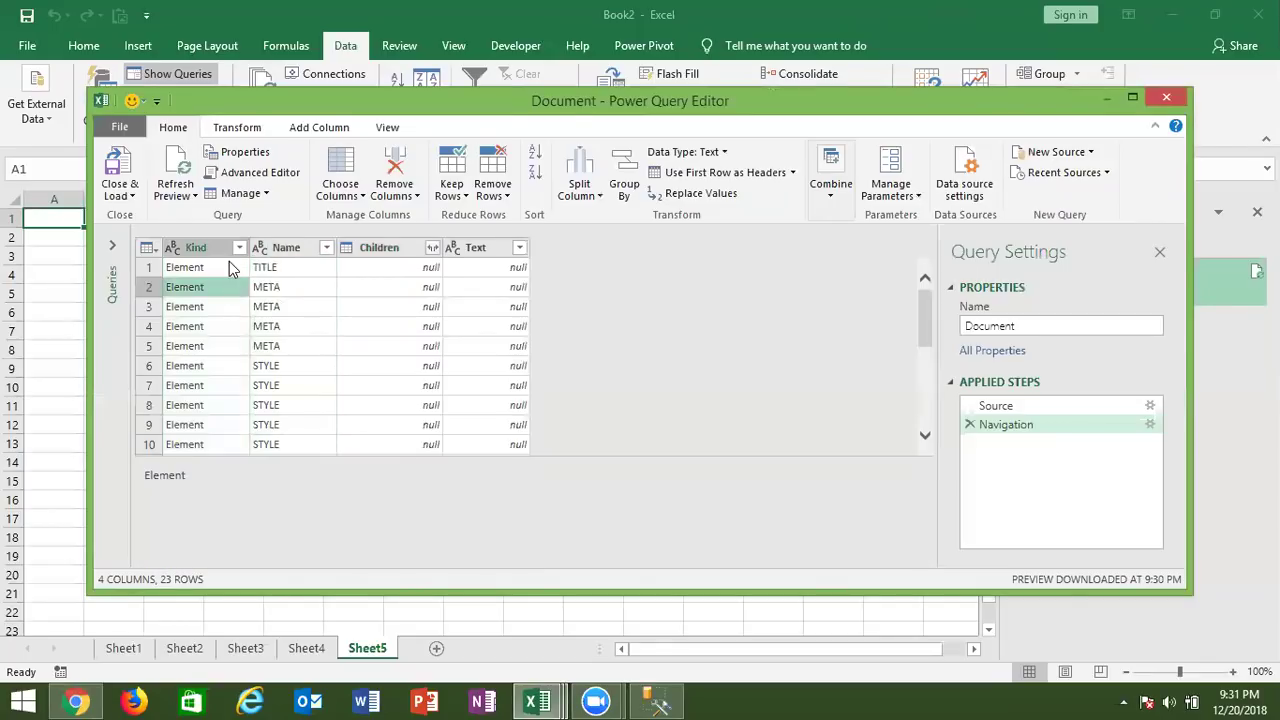
left_click(278, 252)
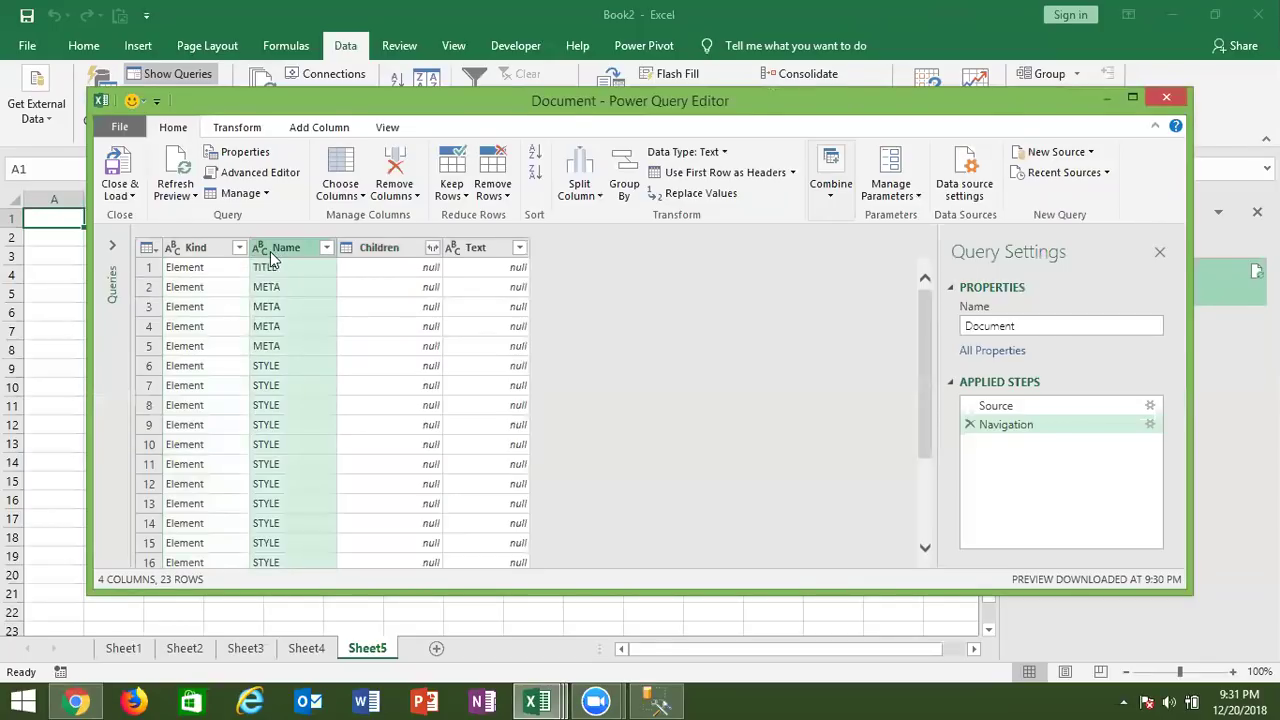
left_click(217, 254)
left_click(150, 252)
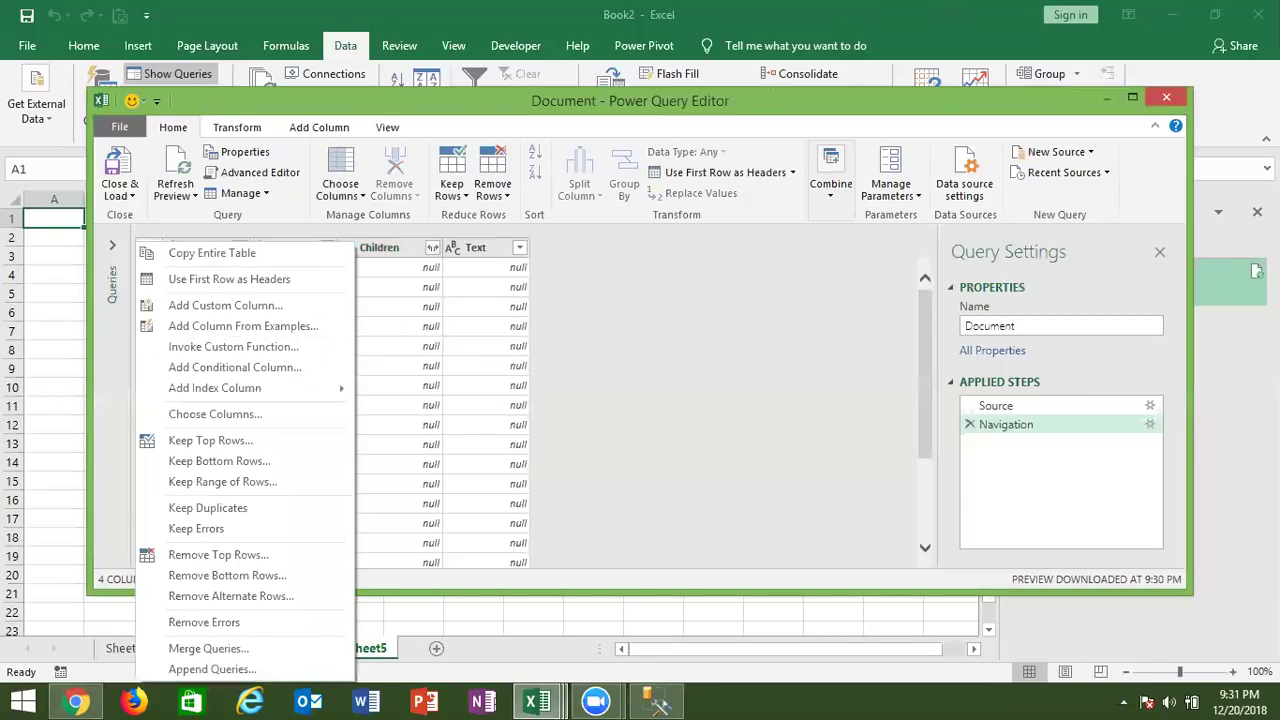
- Cancel closing the editor and open the Source step's From Web settings
left_click(1177, 97)
left_click(1177, 97)
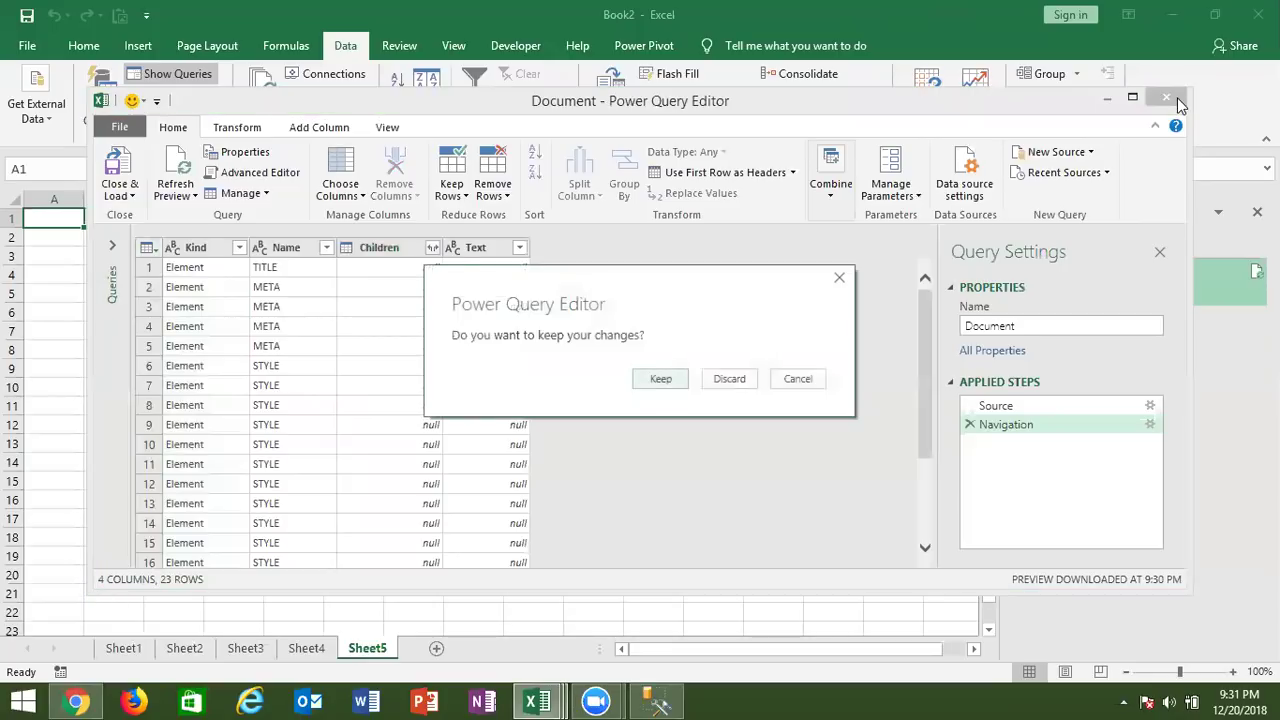
left_click(838, 276)
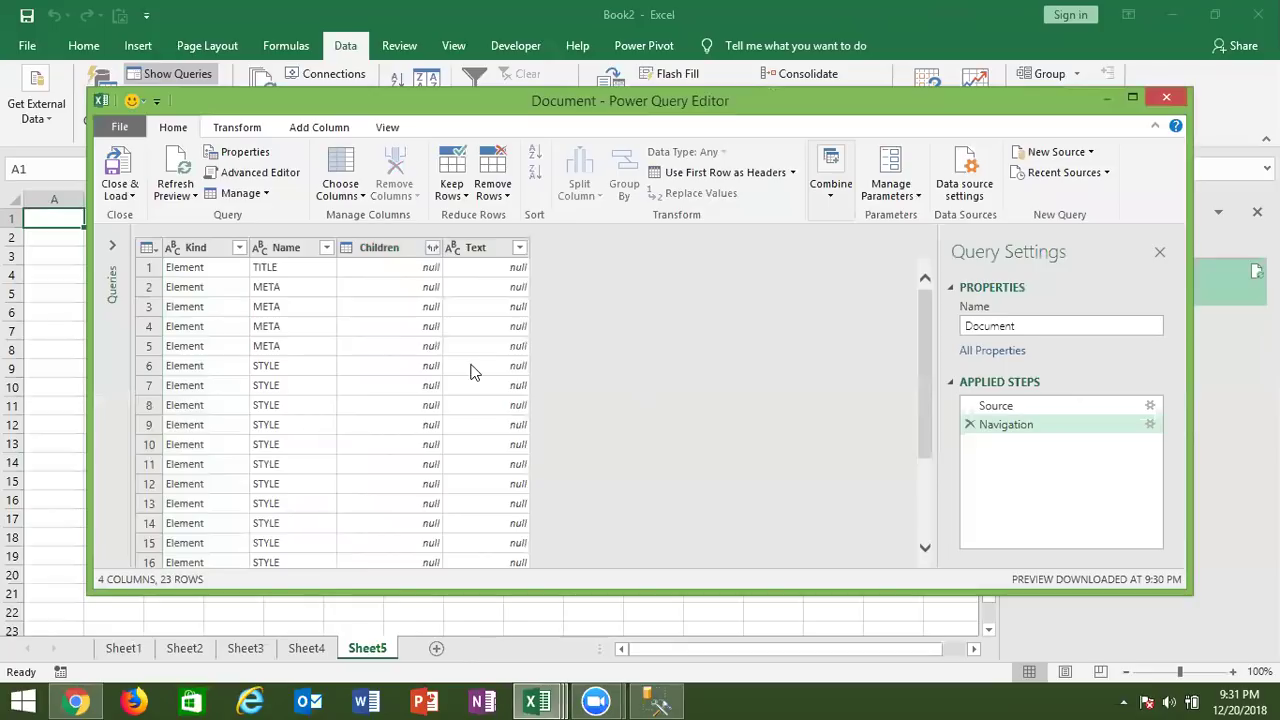
left_click(339, 314)
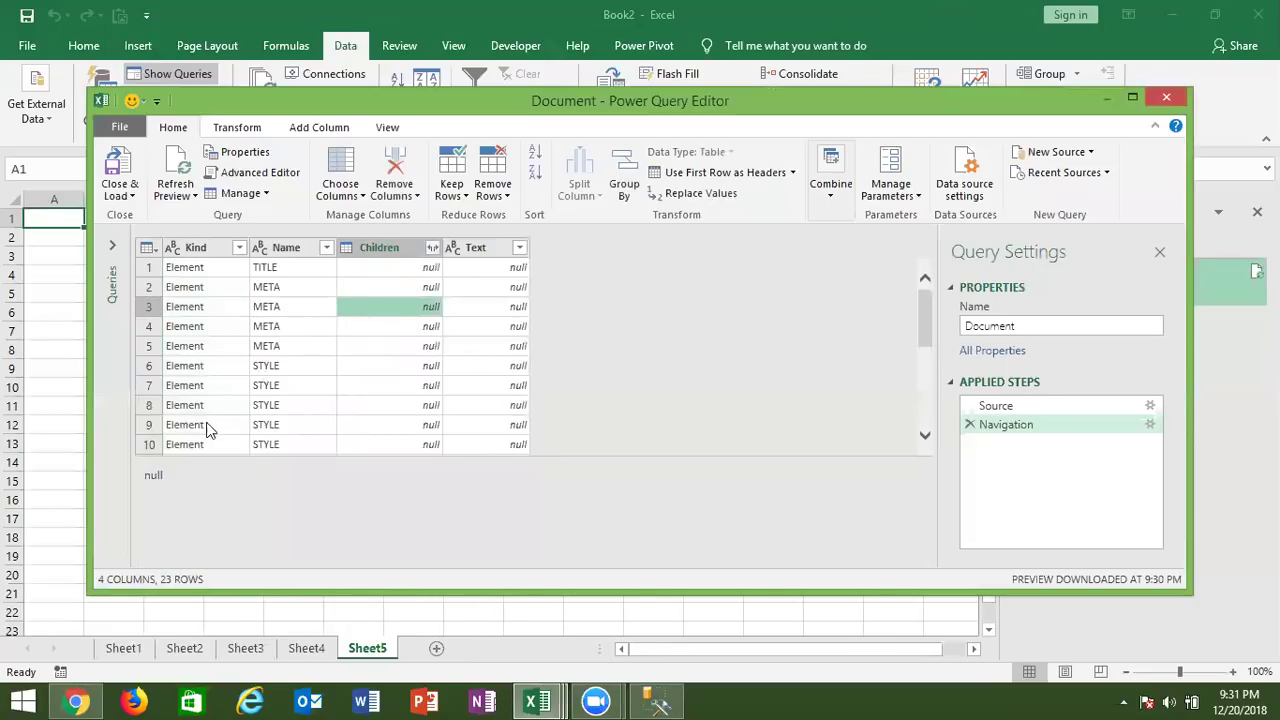
left_click(112, 244)
left_click(995, 406)
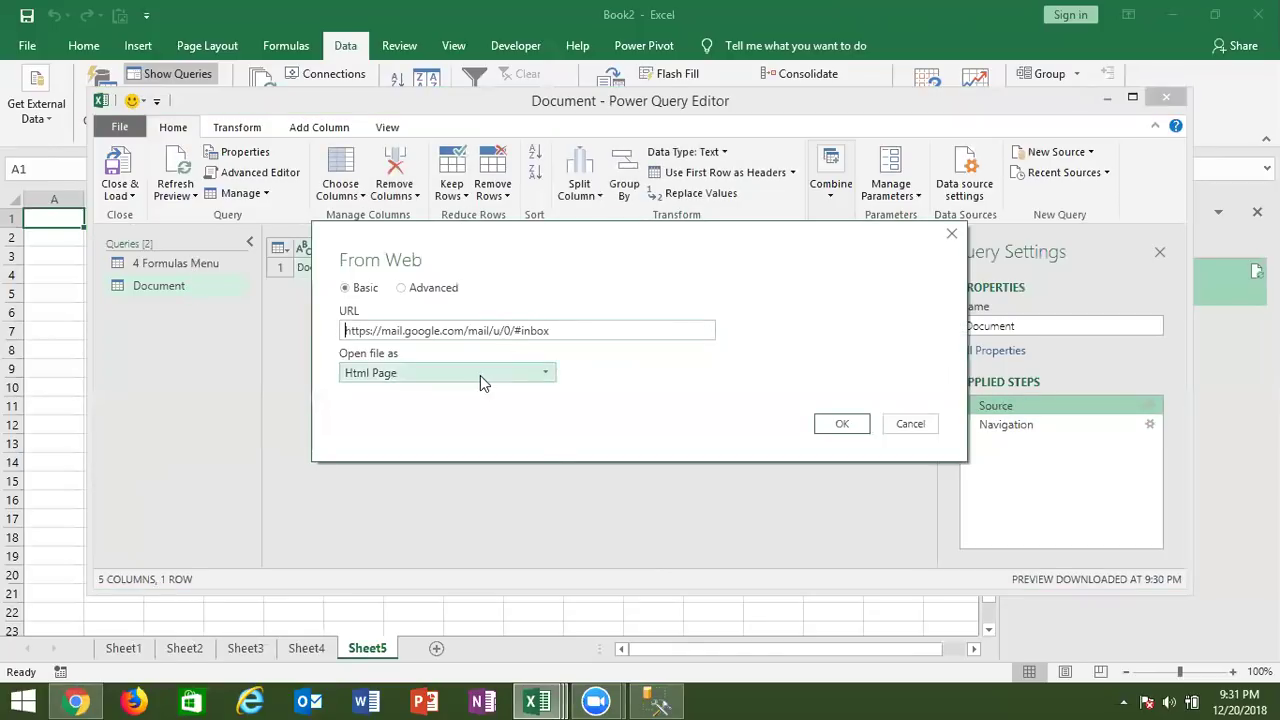
- Keep Html Page as the web source's file type and confirm the settings
left_click(480, 375)
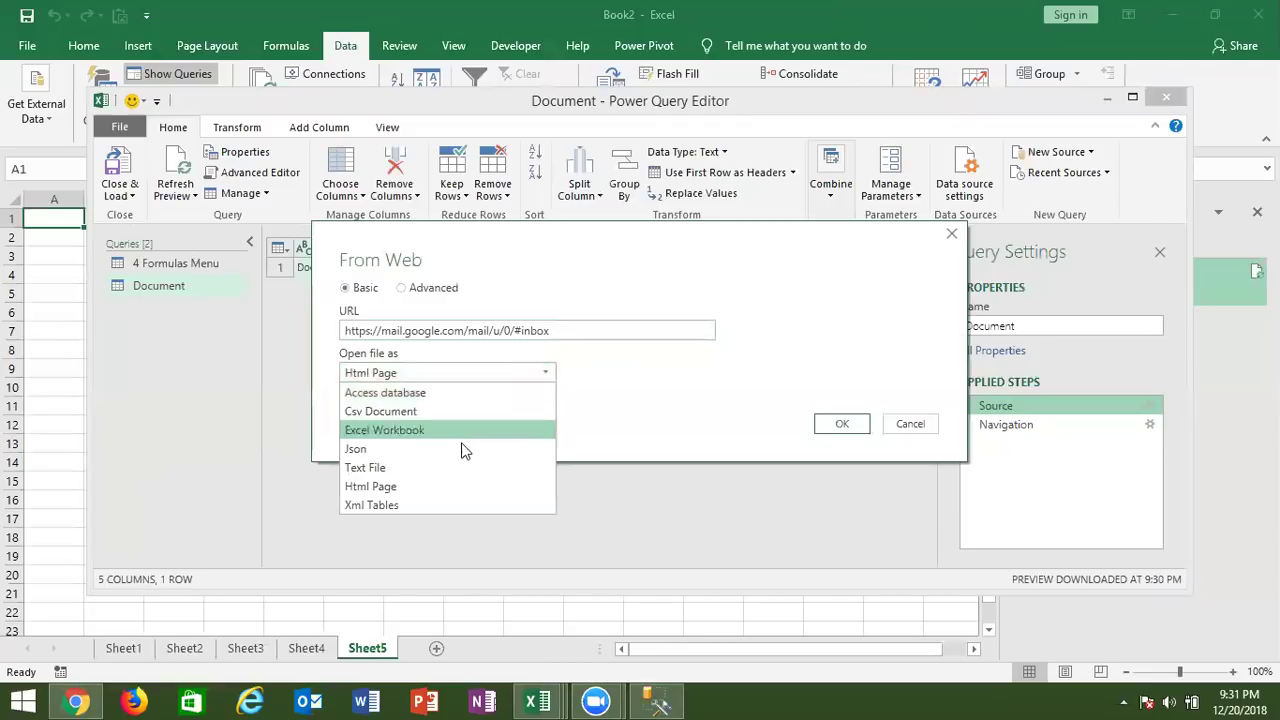
left_click(656, 401)
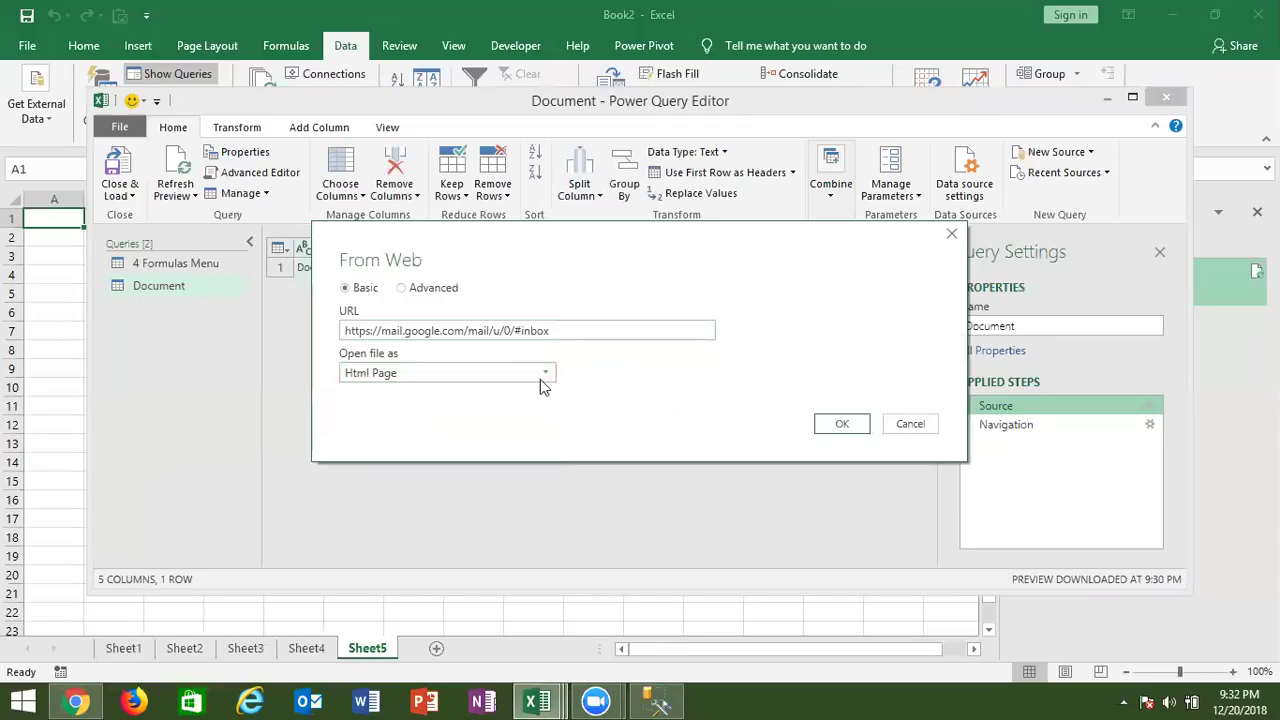
left_click(518, 380)
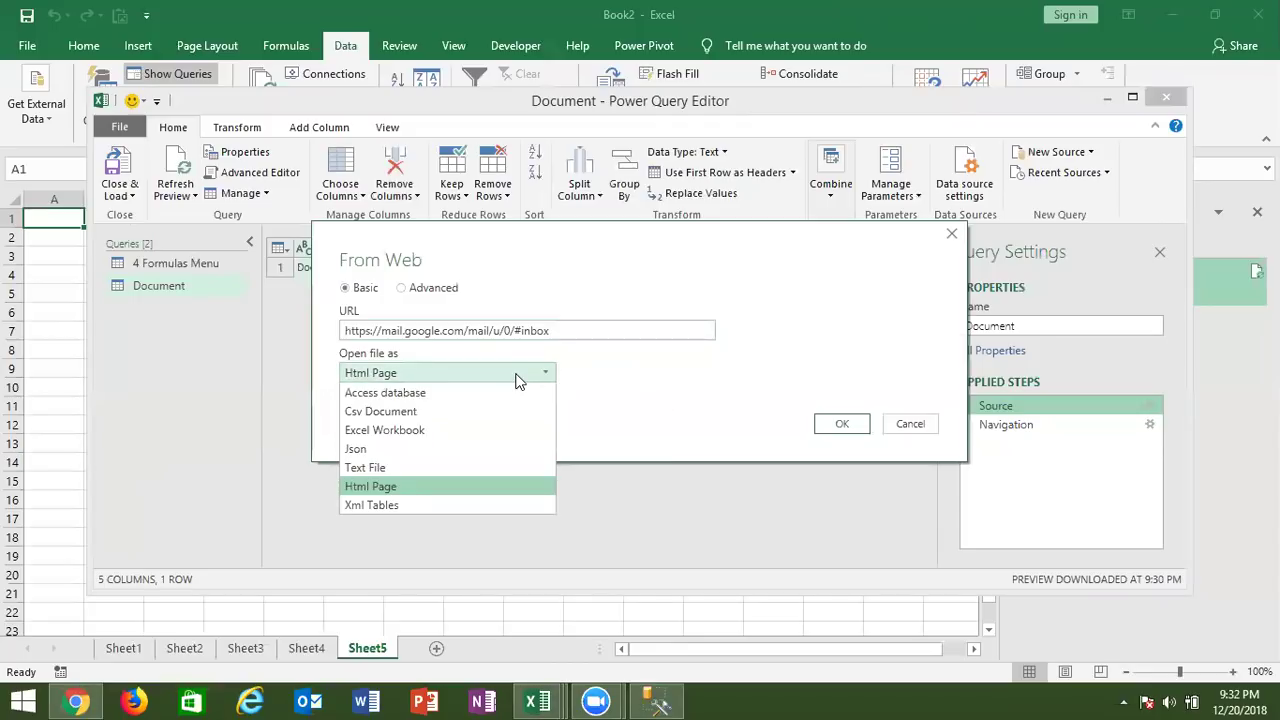
left_click(683, 395)
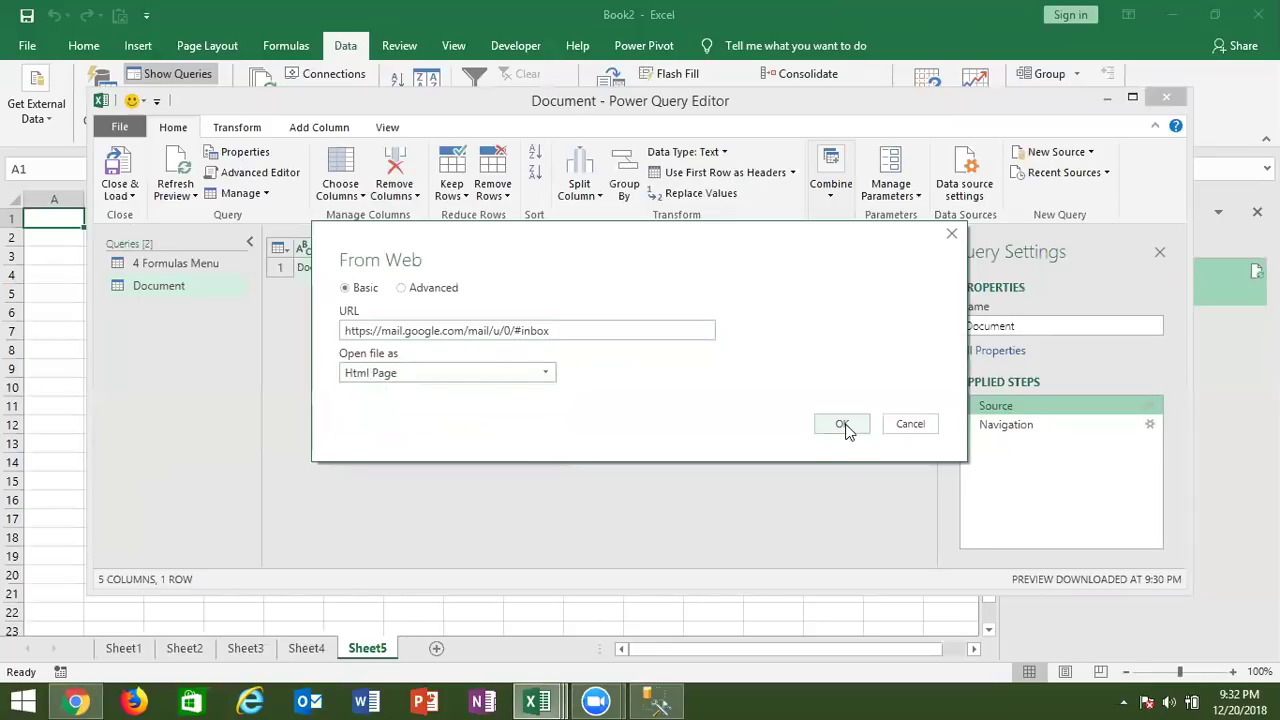
left_click(843, 425)
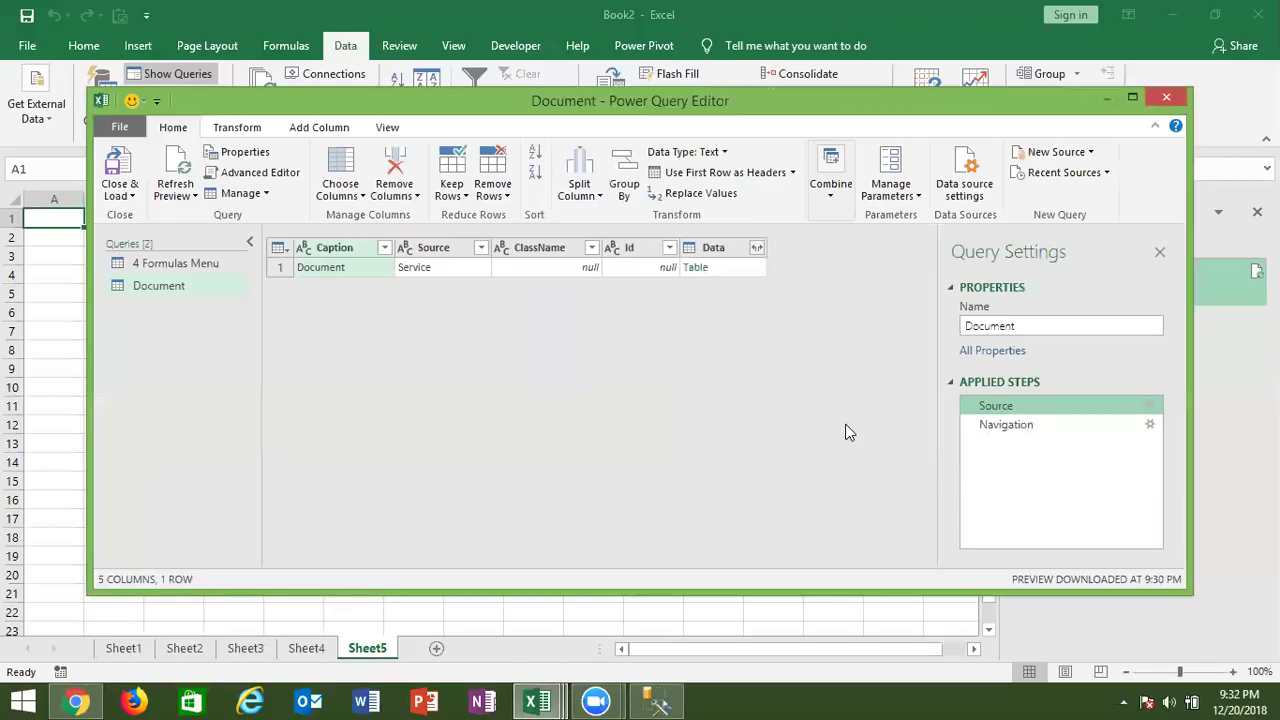
- Drill into the Data column's table as a new step, then Close & Load the query
left_click(718, 270)
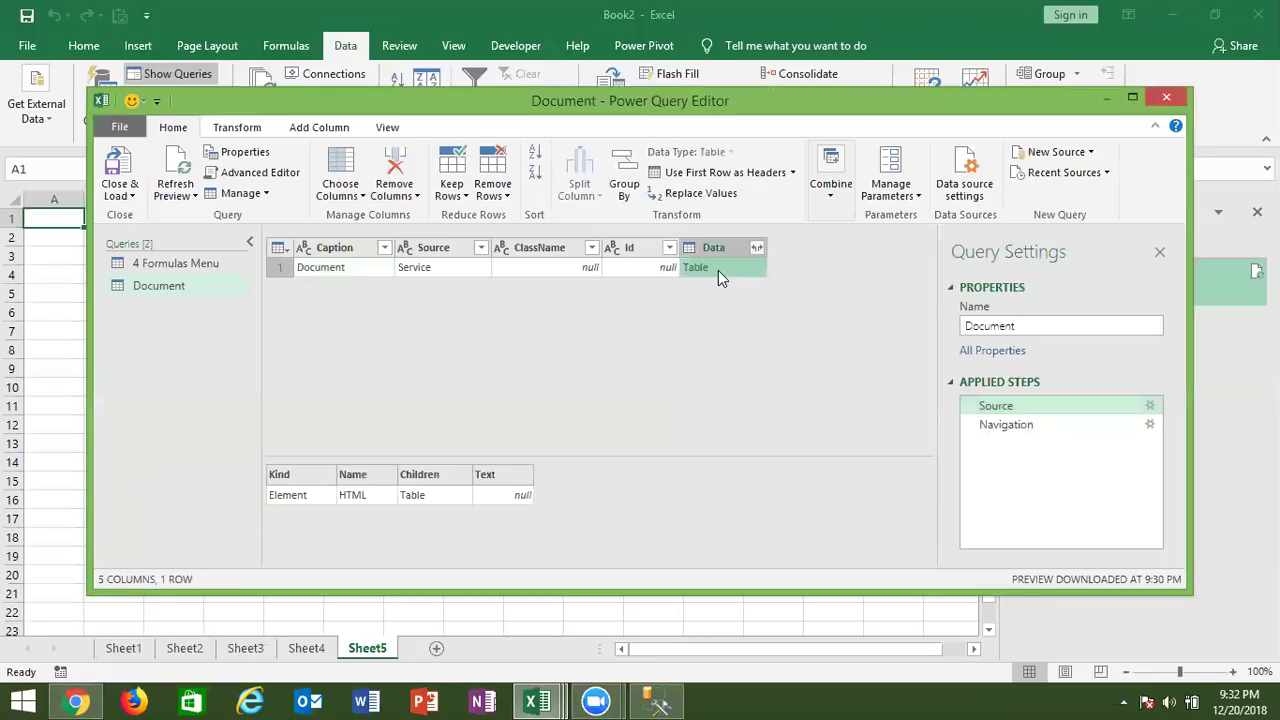
left_click(697, 272)
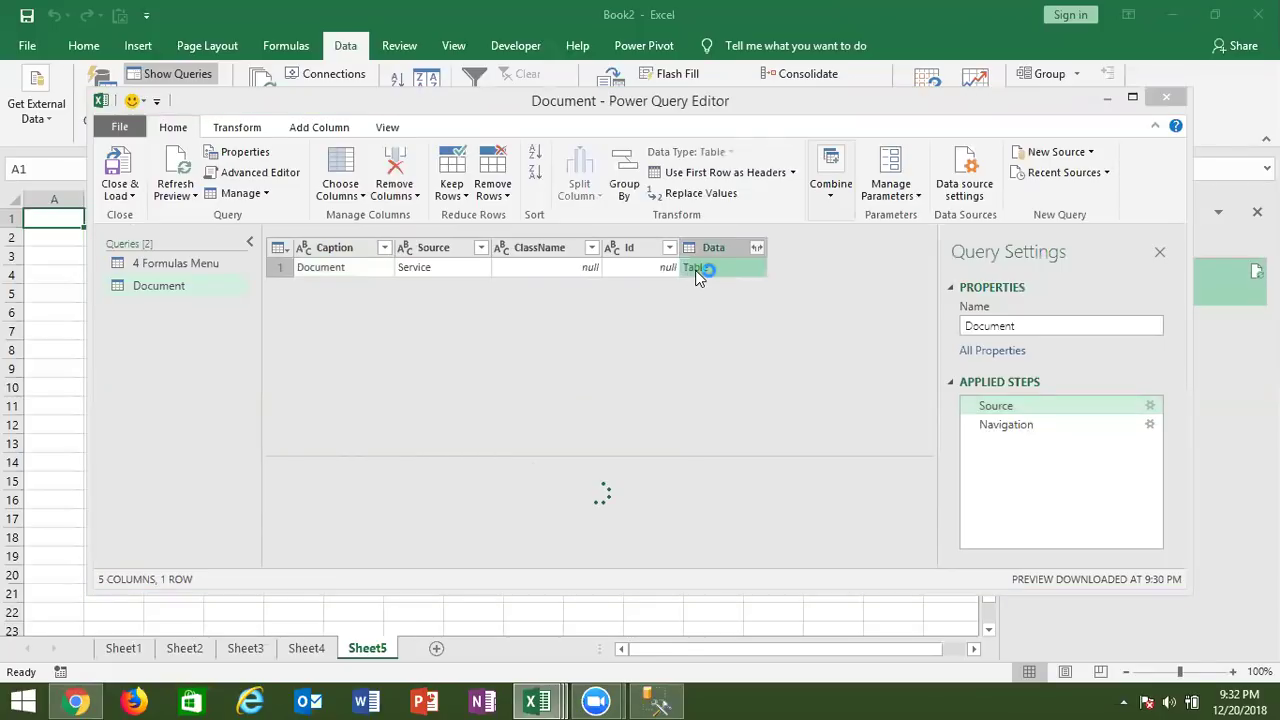
left_click(727, 388)
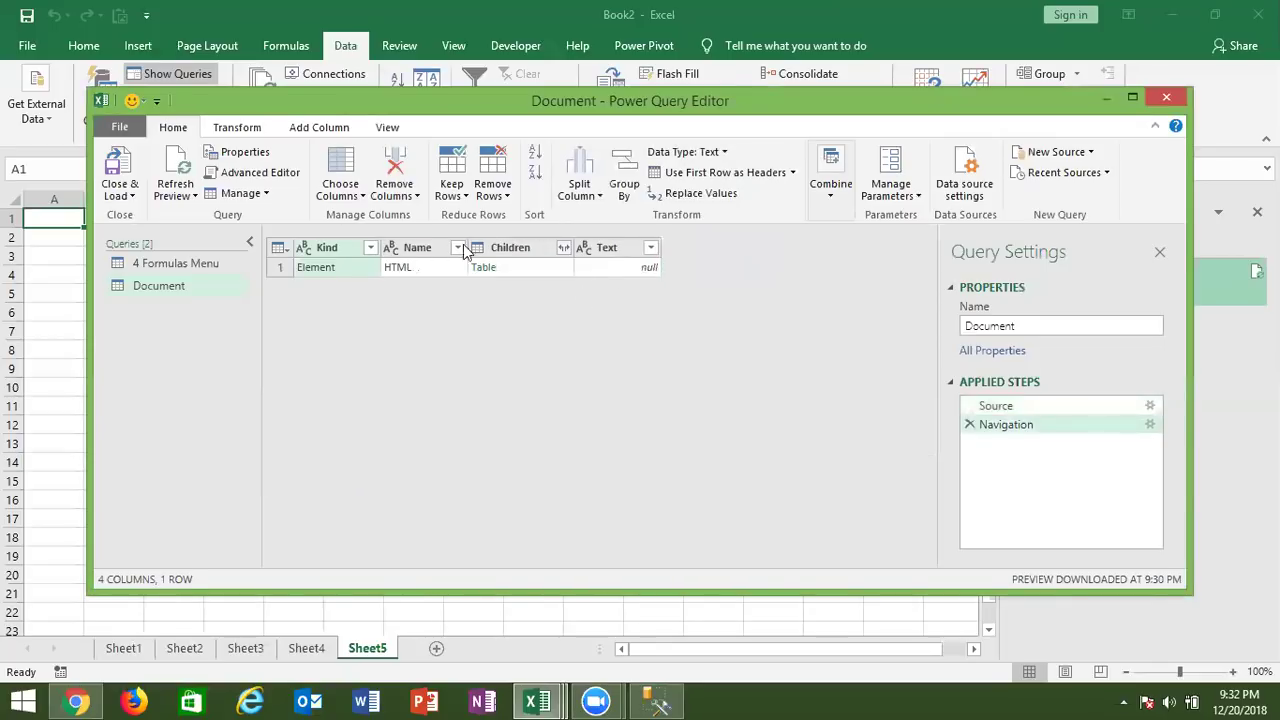
left_click(357, 272)
left_click(429, 270)
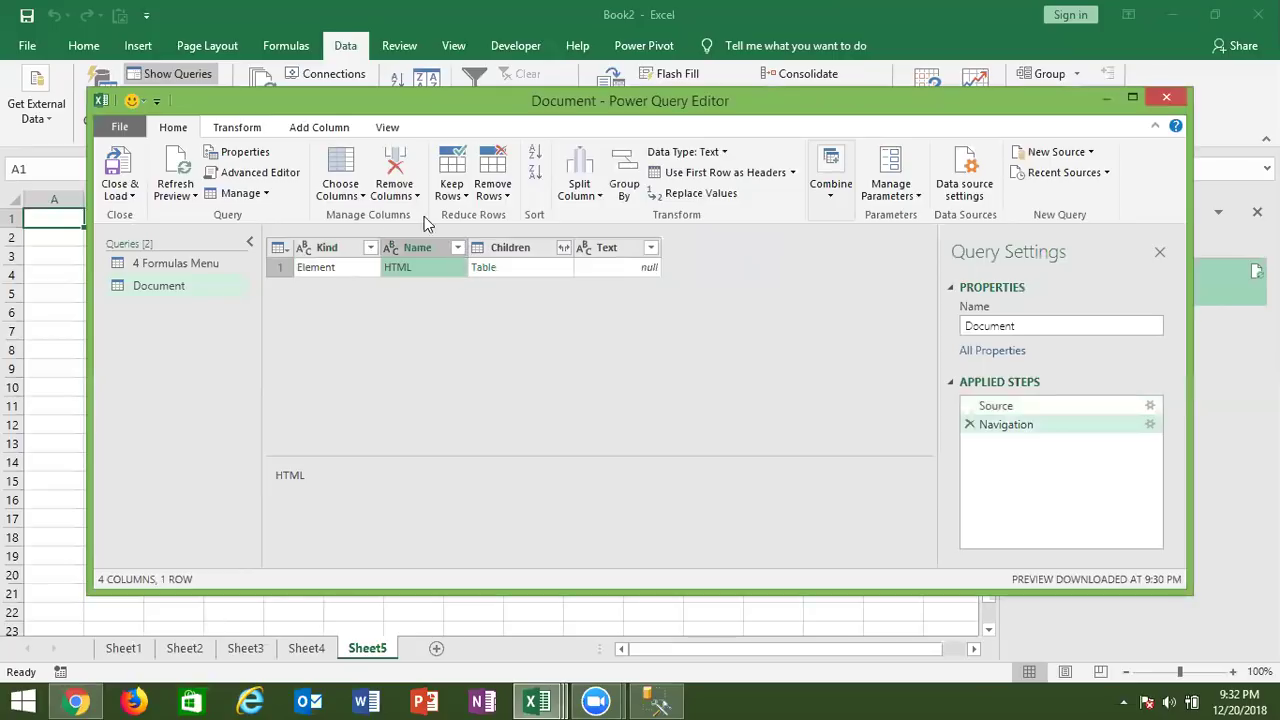
left_click(114, 176)
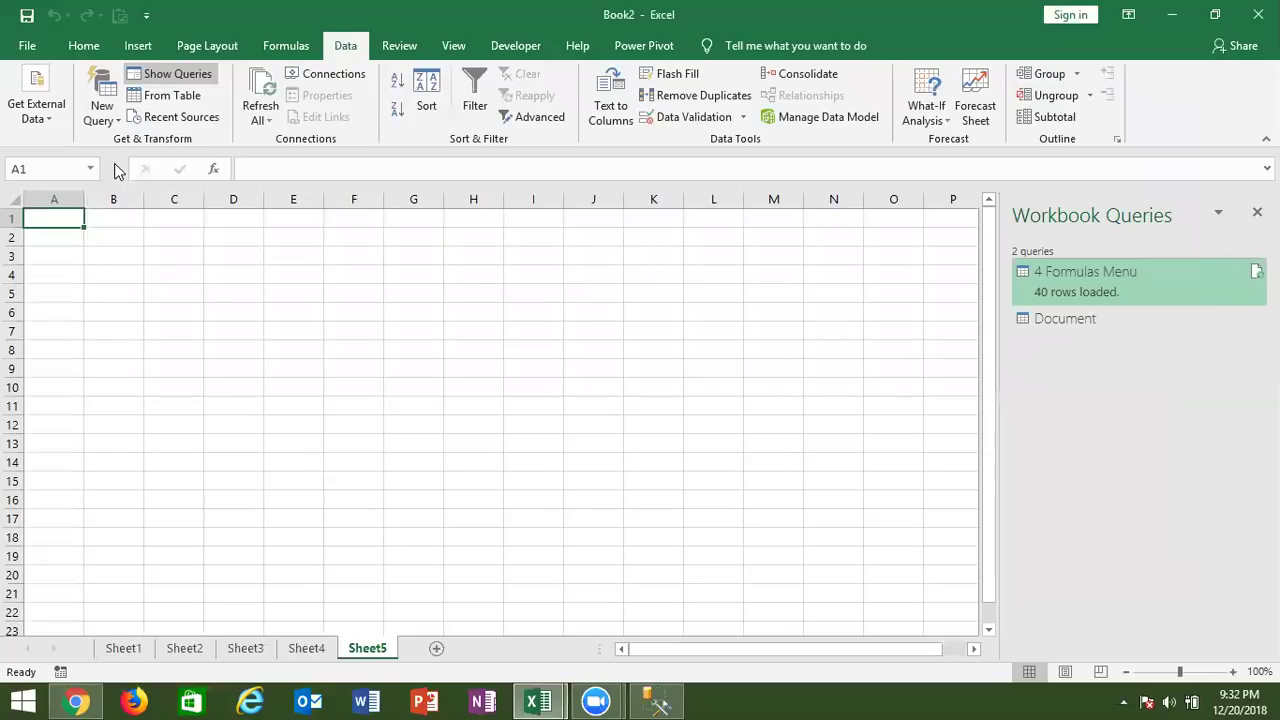
- Reopen the Document query to check it, then add blank Sheet7 and switch to Chrome
left_click(441, 269)
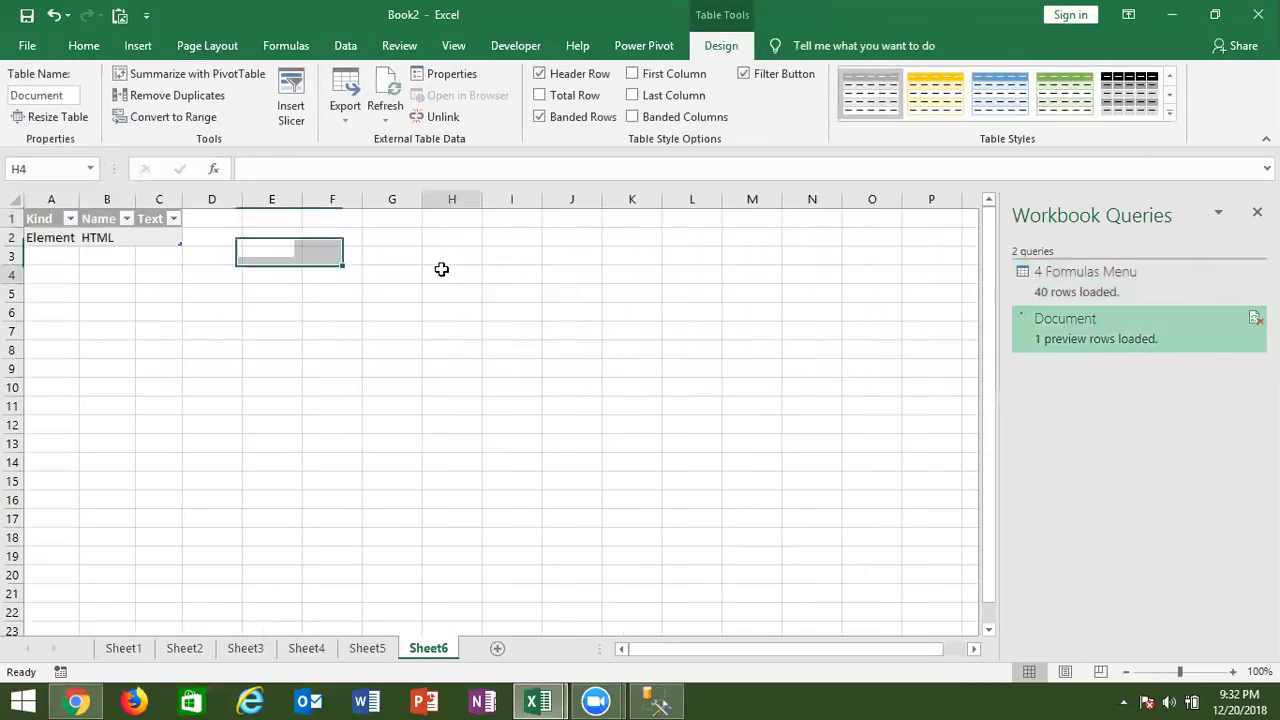
left_click(1091, 313)
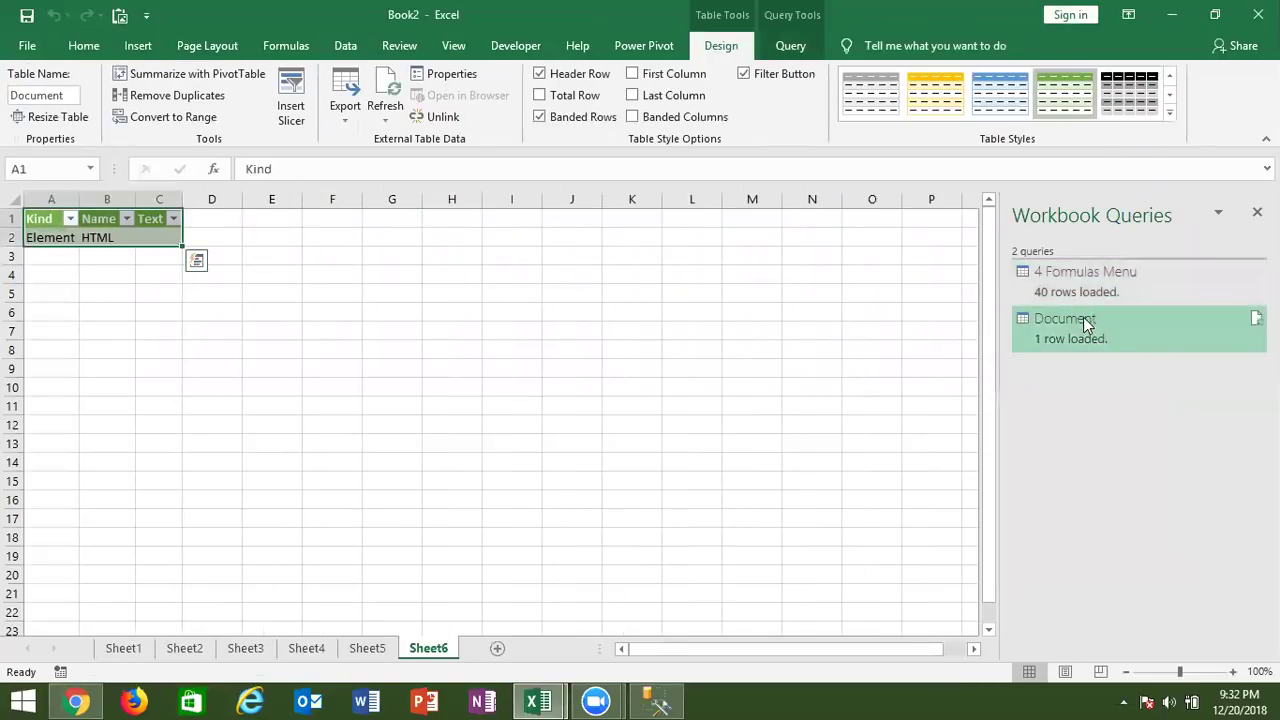
double_click(1065, 318)
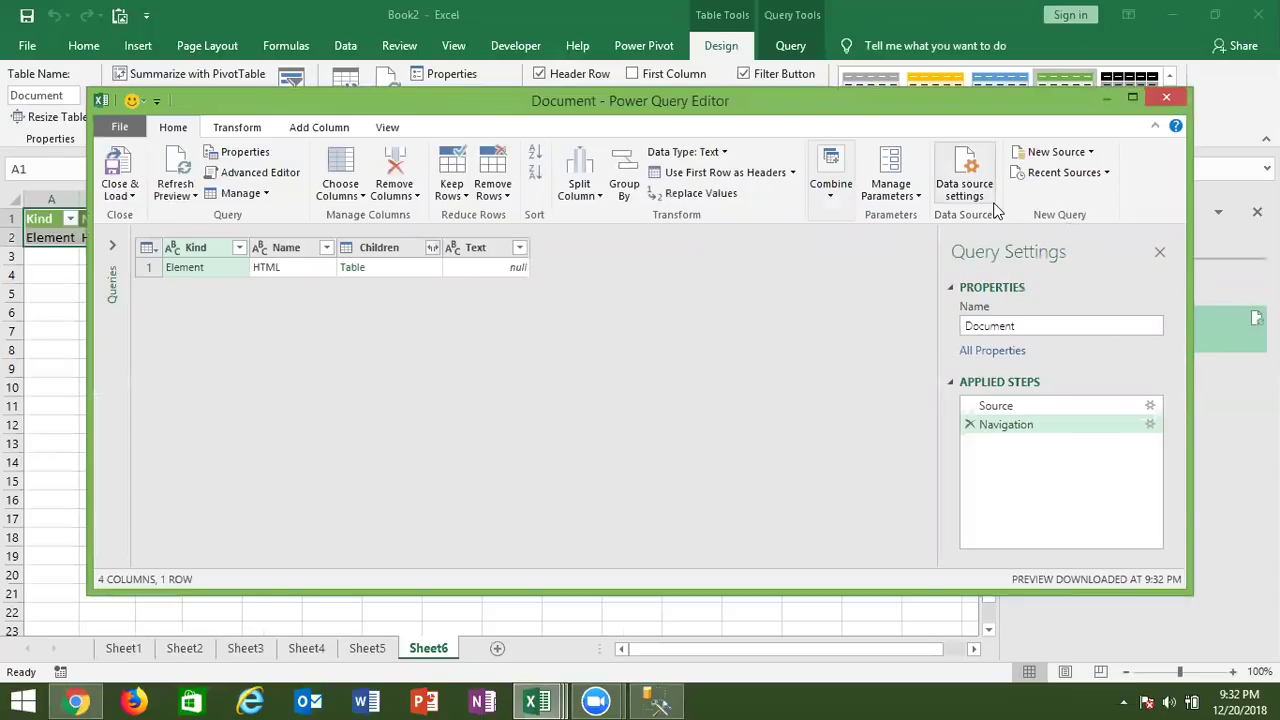
left_click(1169, 103)
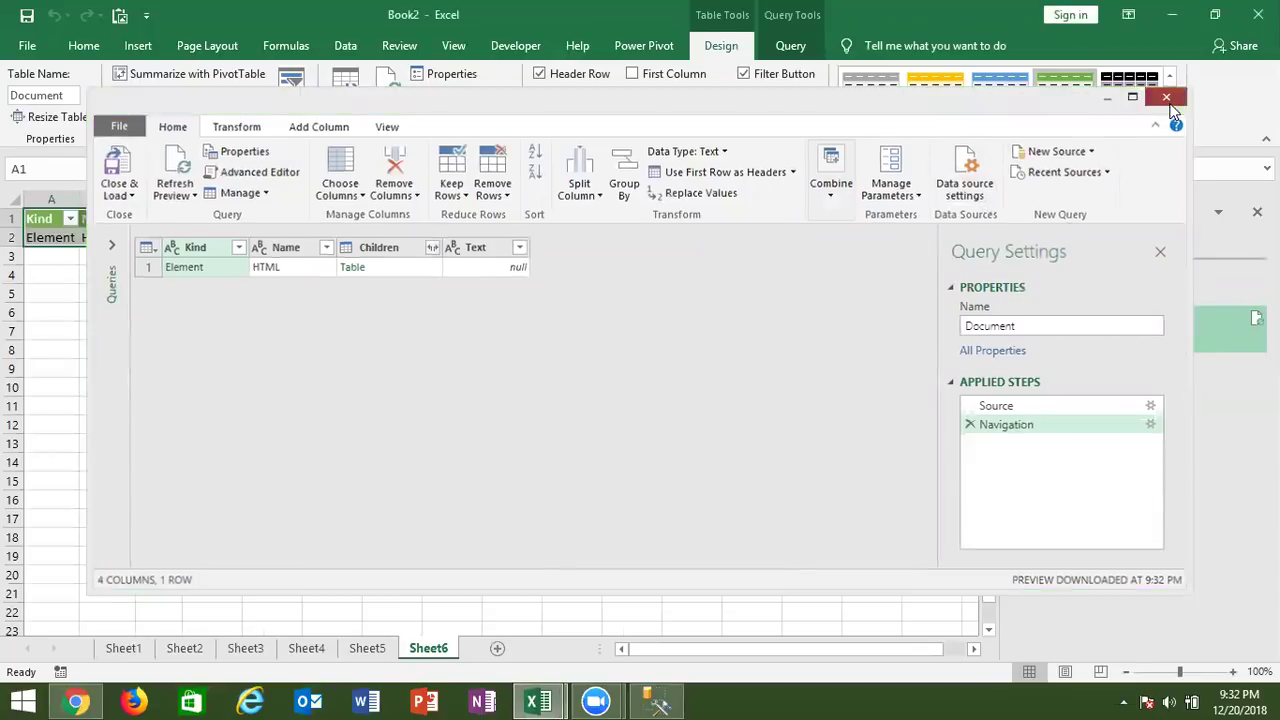
left_click(502, 642)
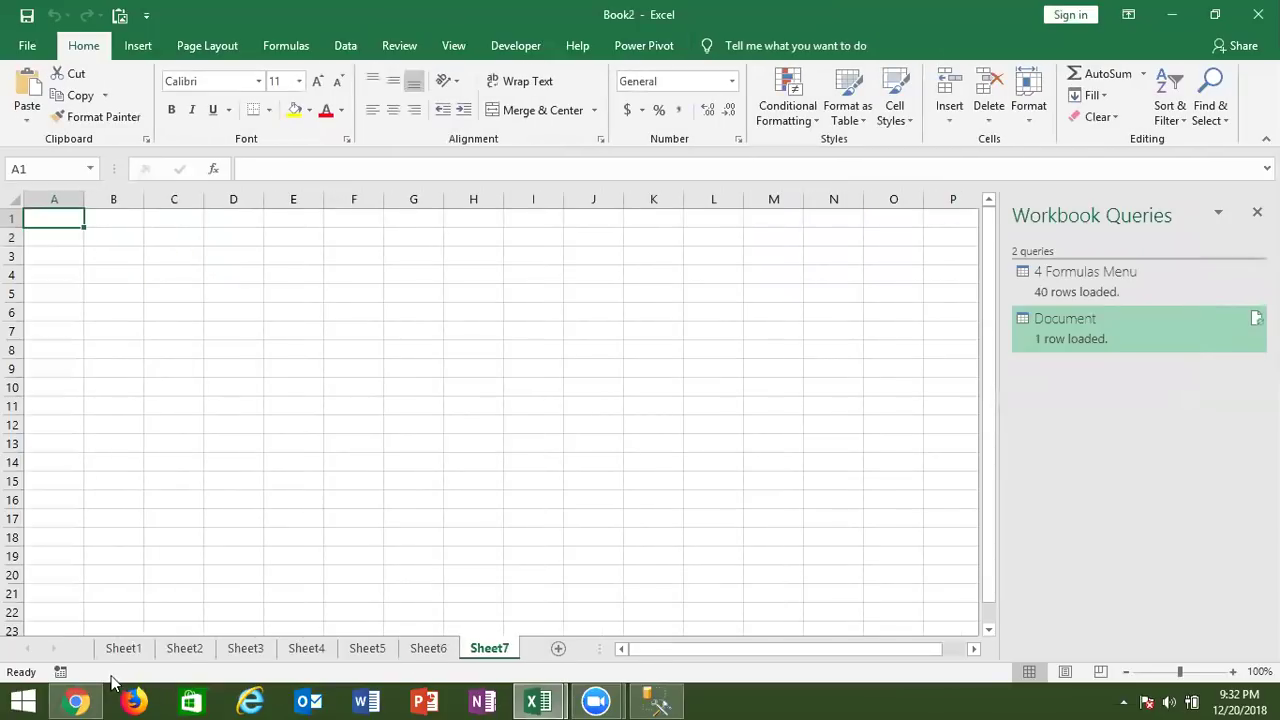
left_click(75, 701)
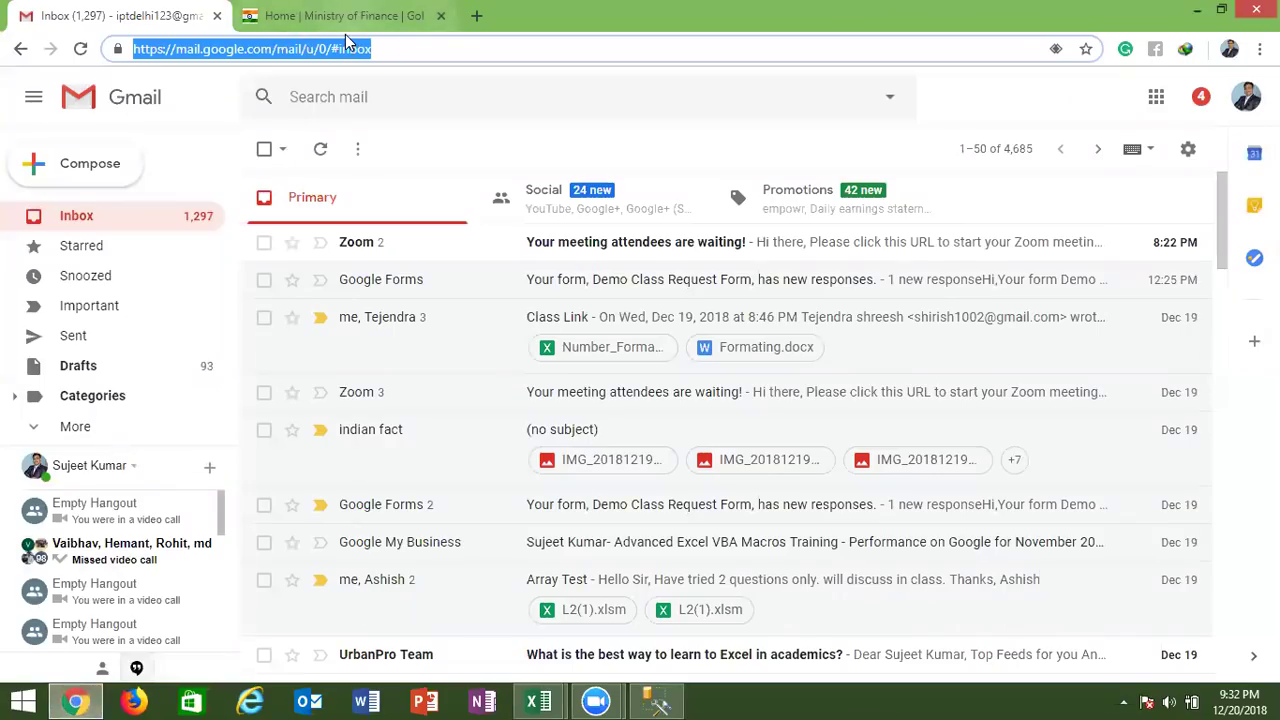
- Open the Demo_Rq Google Sheets spreadsheet in Chrome and copy its web address
type("drive.google.com")
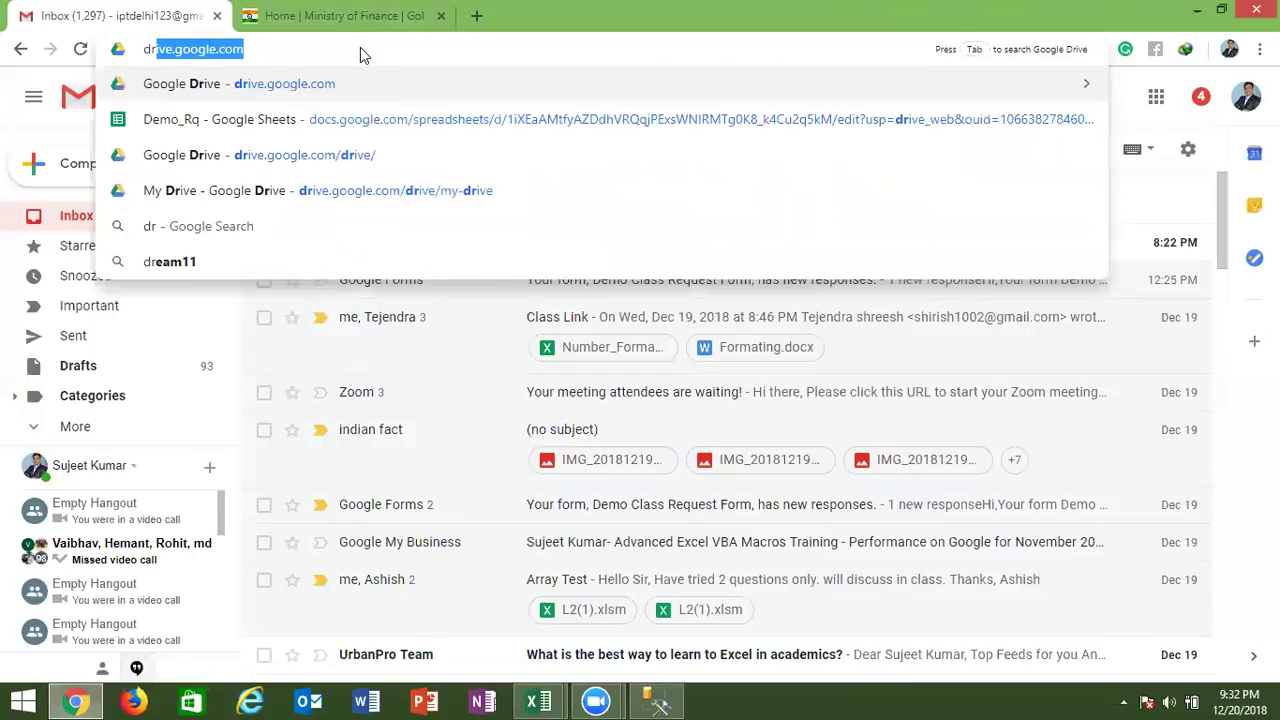
left_click(360, 119)
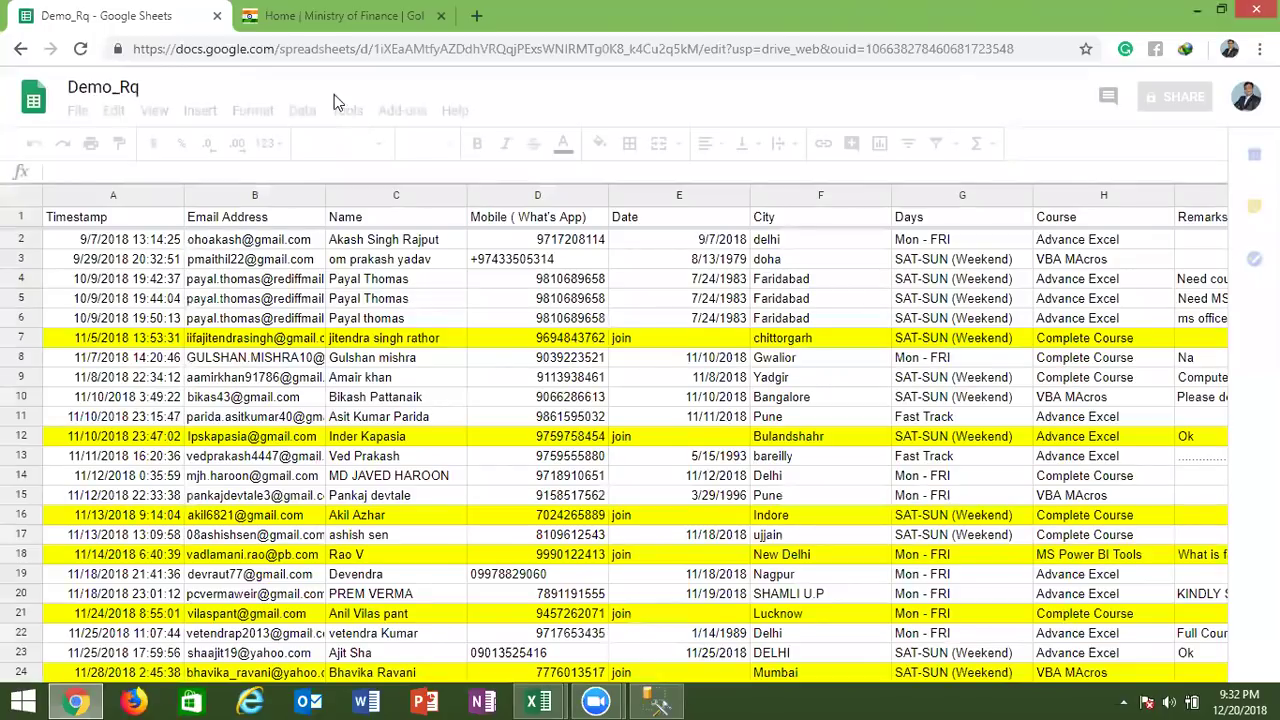
left_click(337, 55)
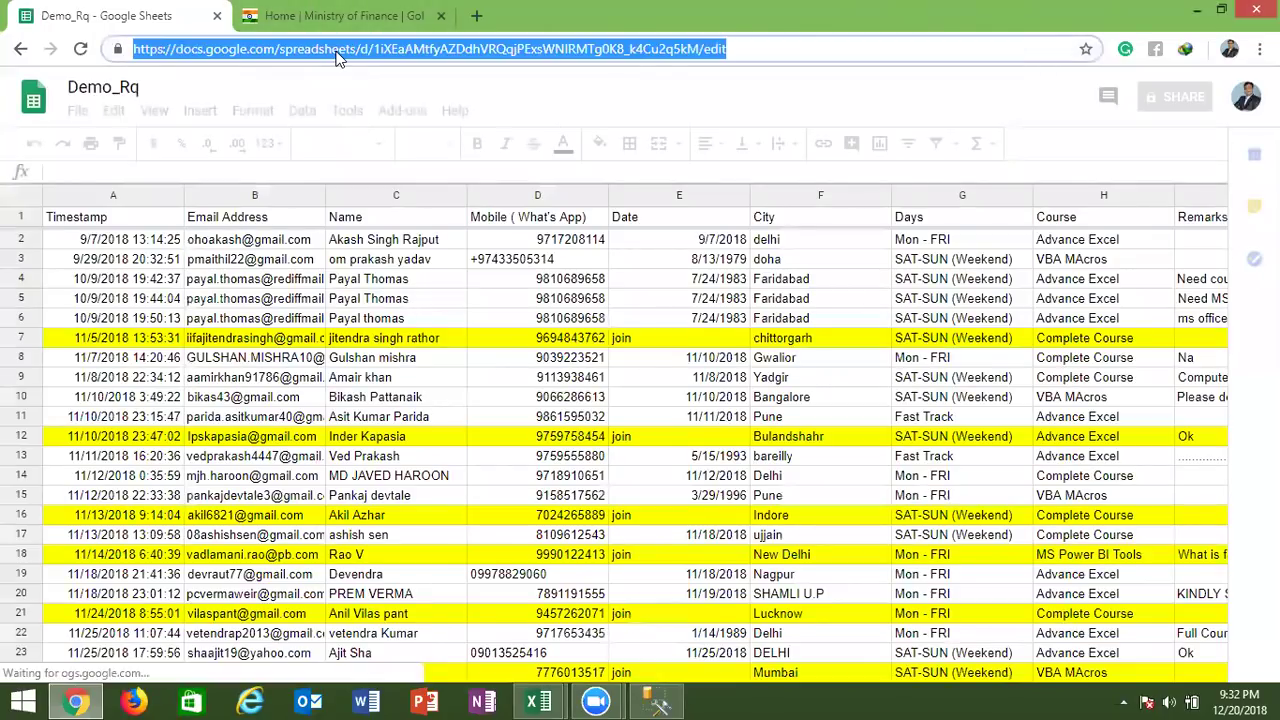
key("alt+Tab")
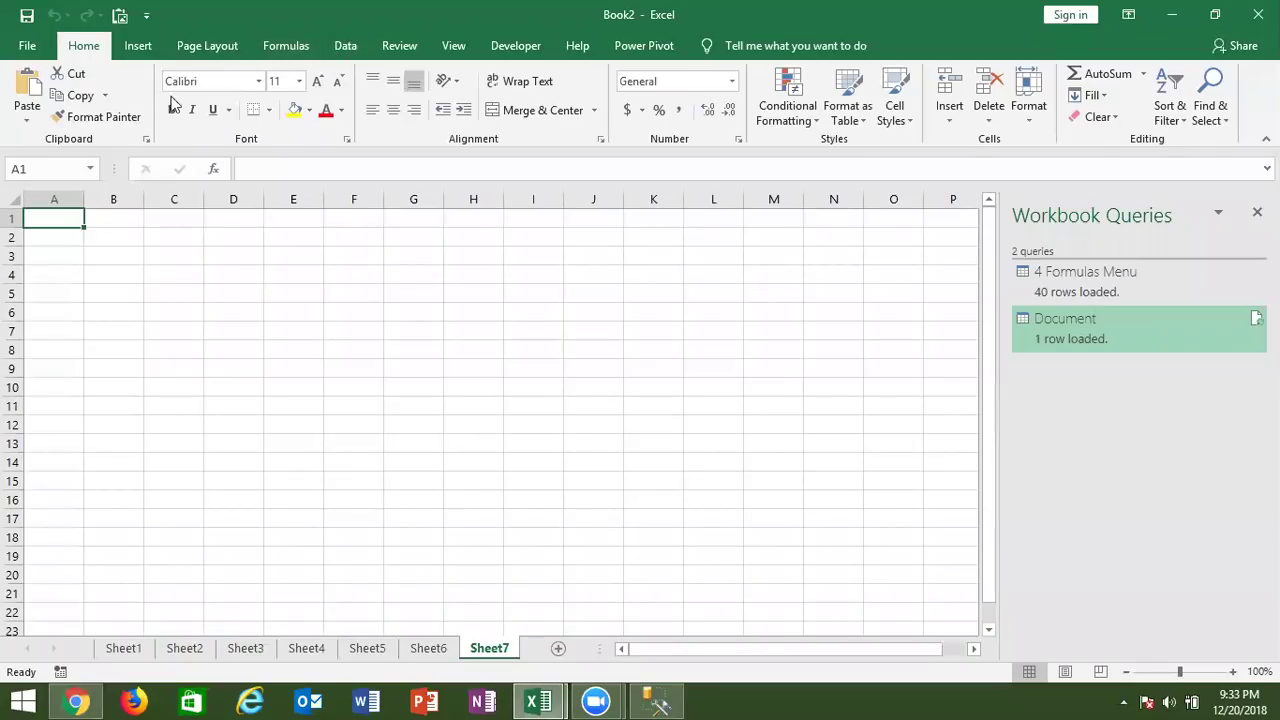
- Start a new From Web query on Sheet7 and paste the Demo_Rq spreadsheet address
left_click(192, 46)
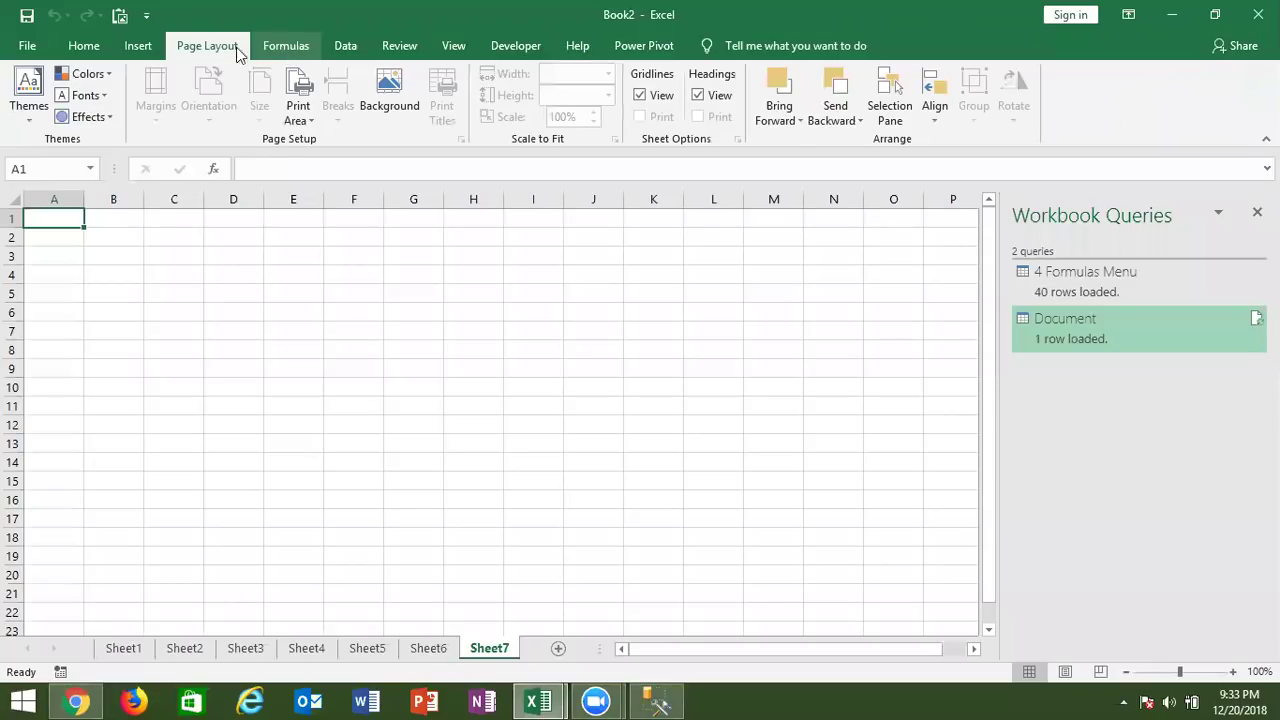
left_click(348, 58)
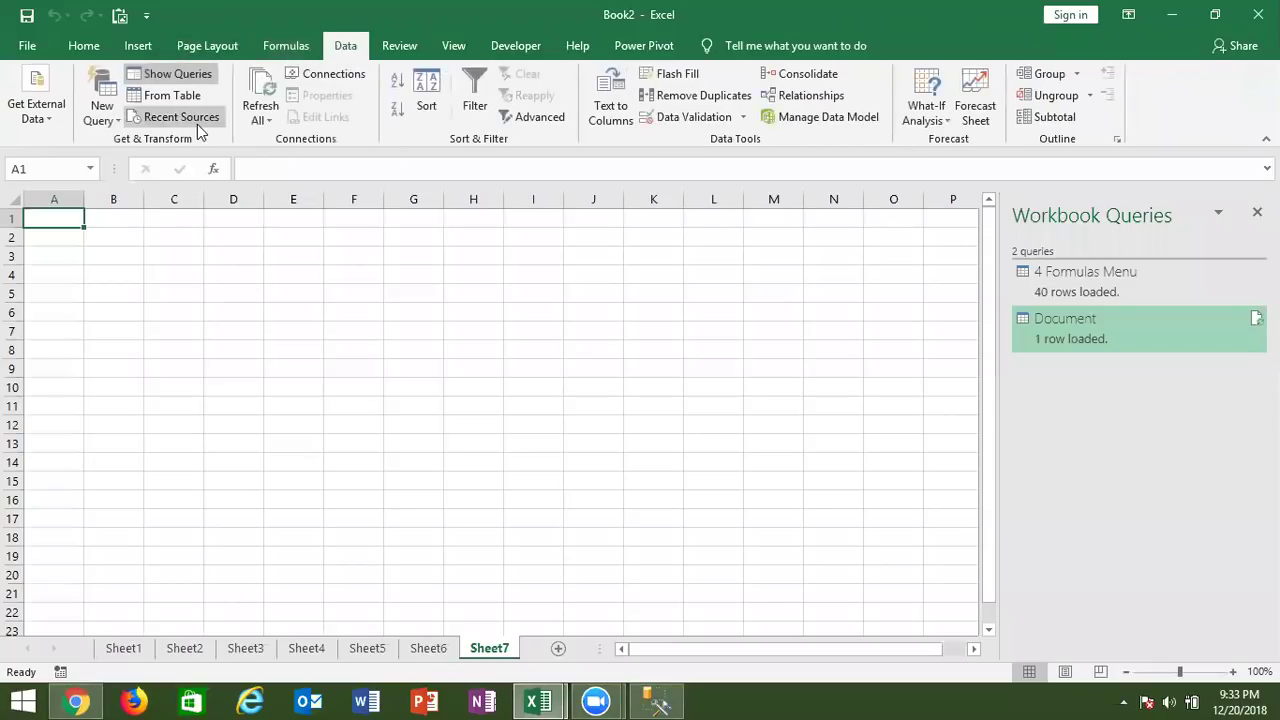
left_click(109, 122)
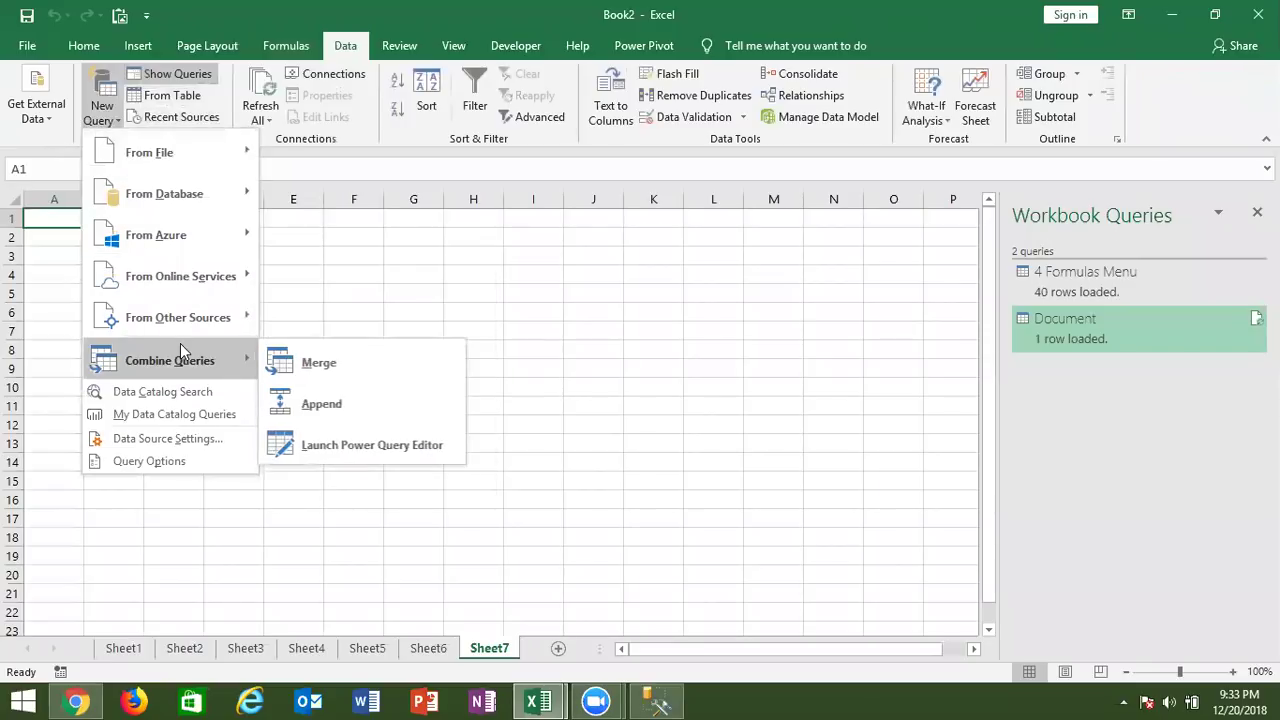
mouse_move(177, 317)
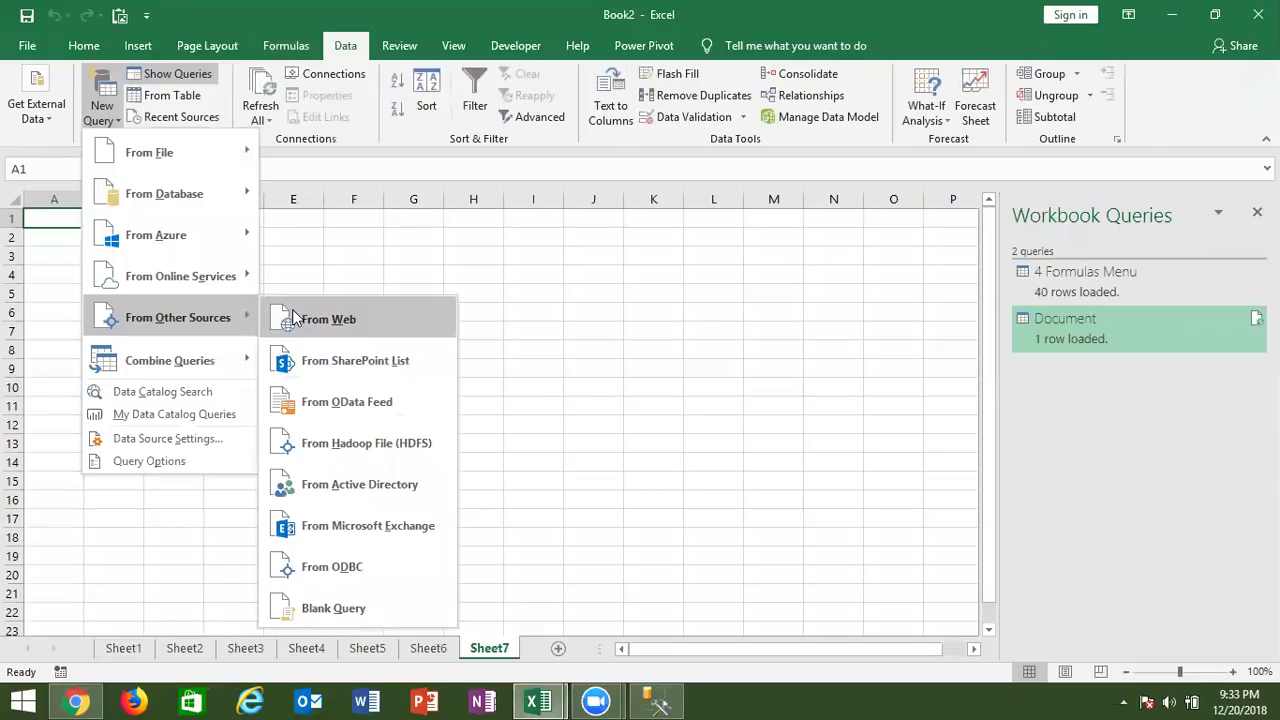
left_click(293, 318)
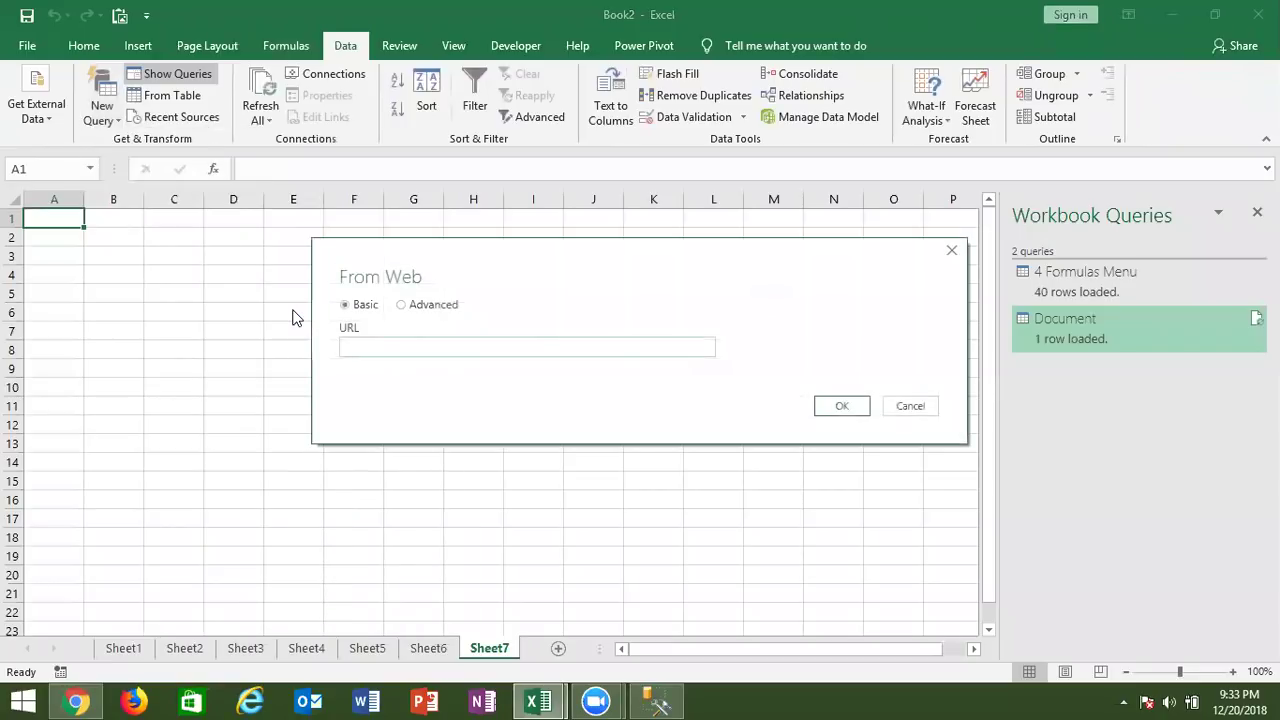
- Confirm the Google Sheets address, compare the access options, and settle on Basic user name and password
left_click(843, 406)
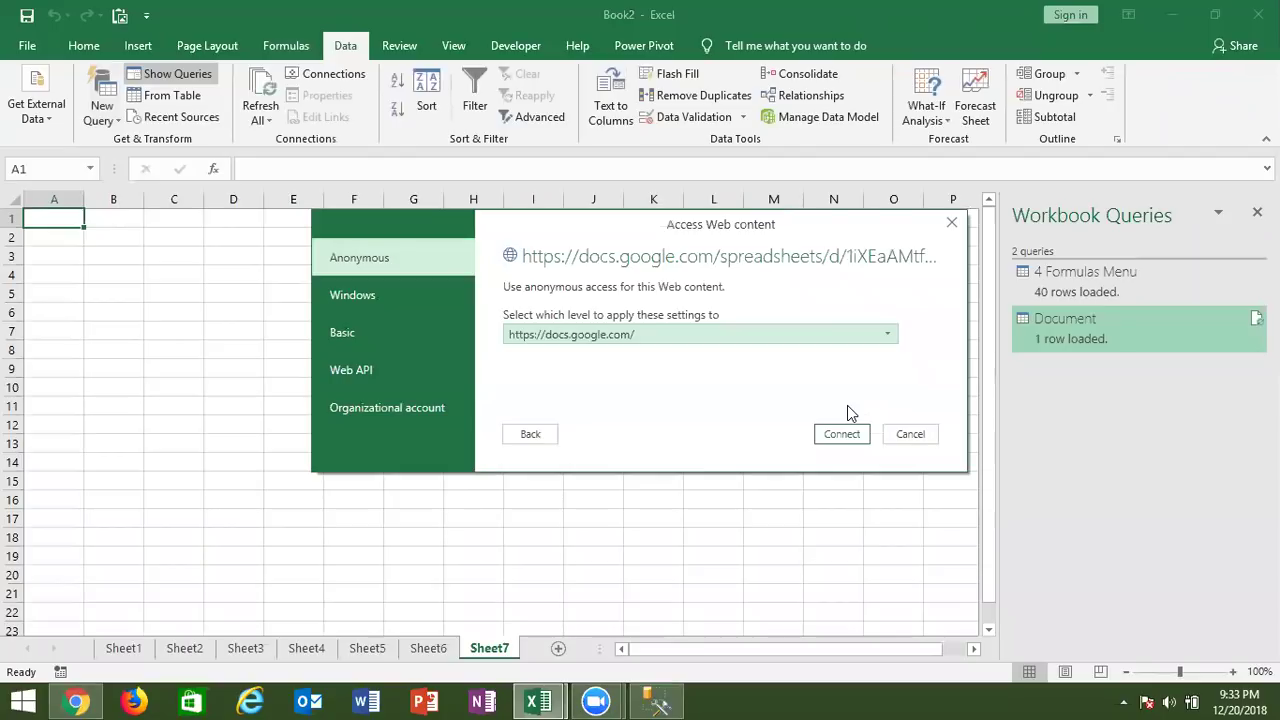
left_click(397, 314)
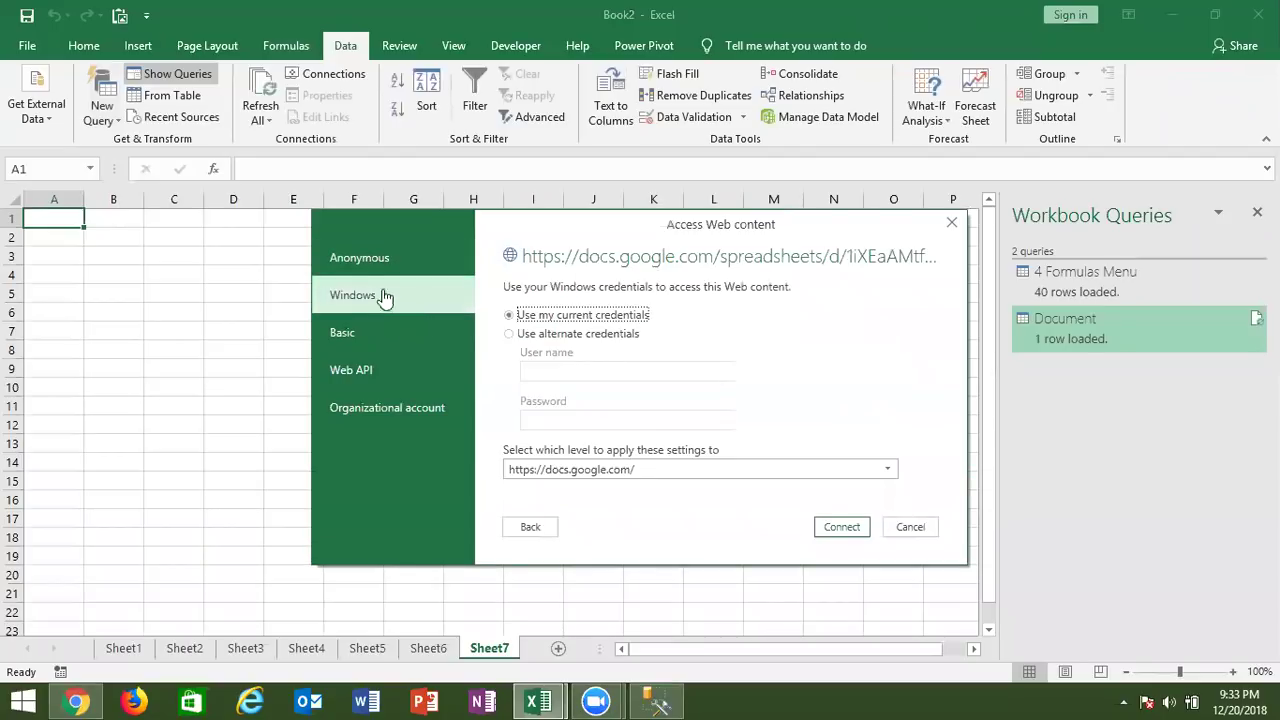
left_click(383, 258)
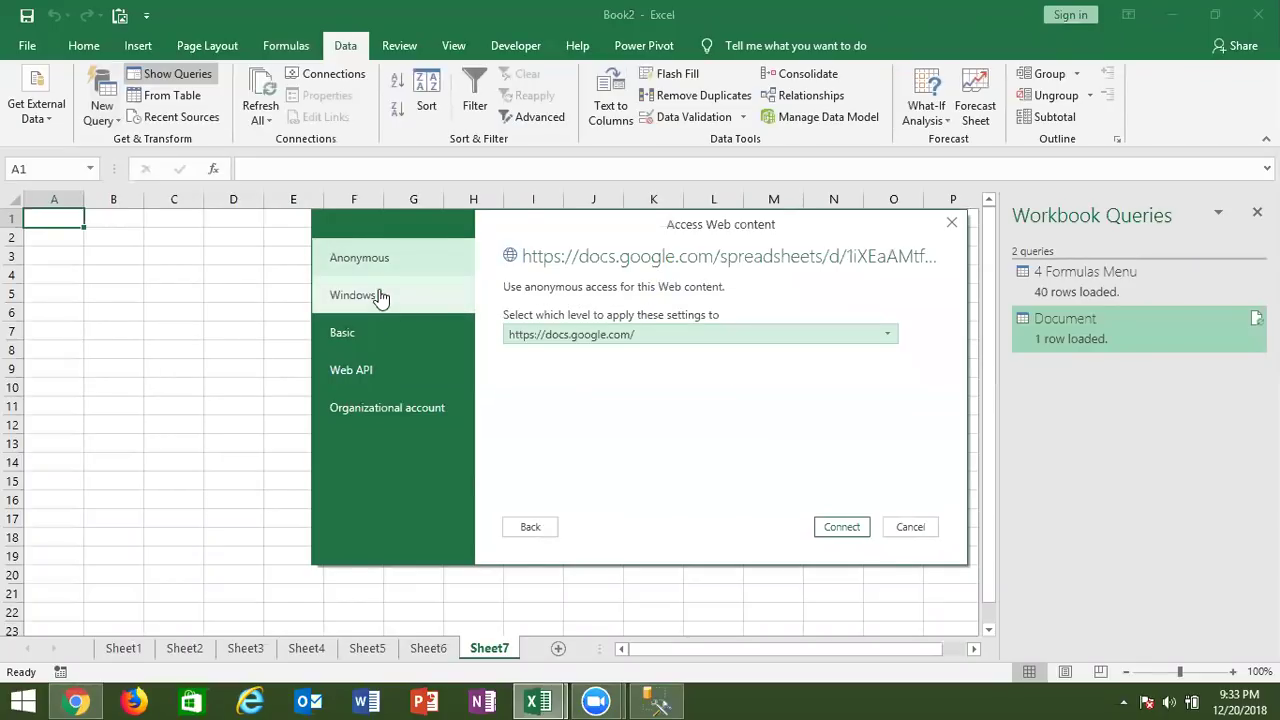
left_click(382, 294)
left_click(413, 336)
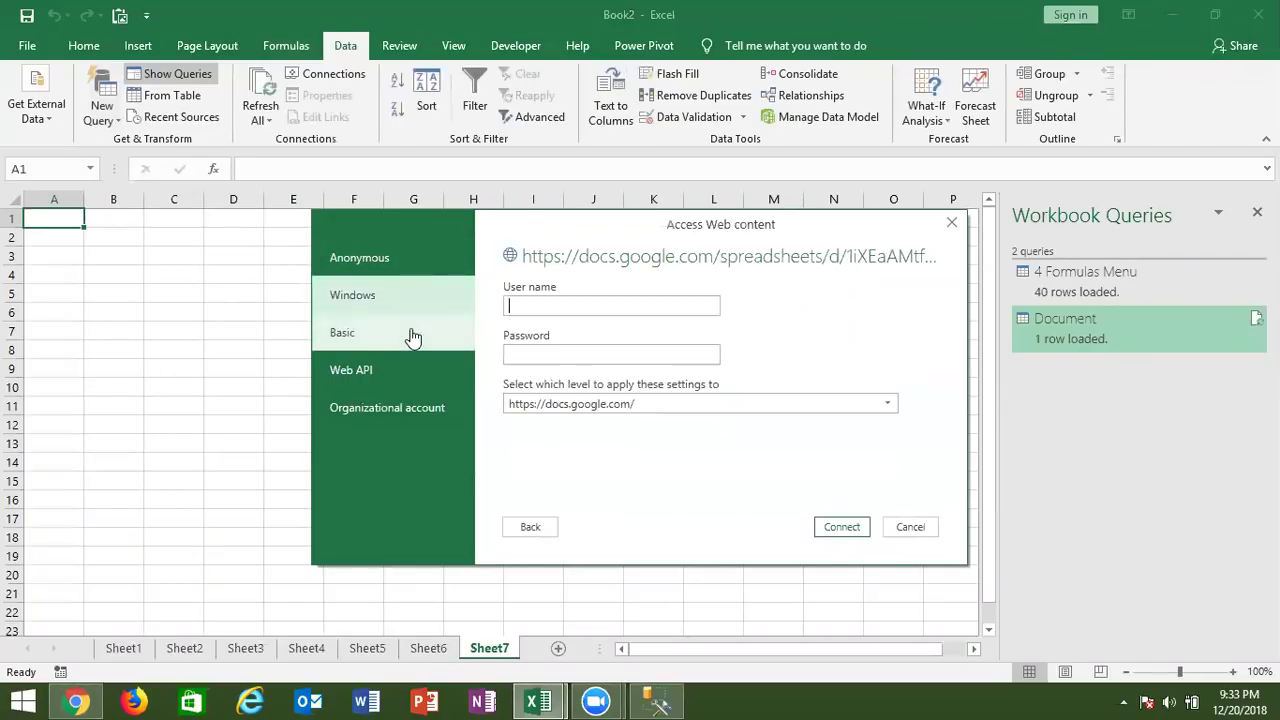
left_click(399, 372)
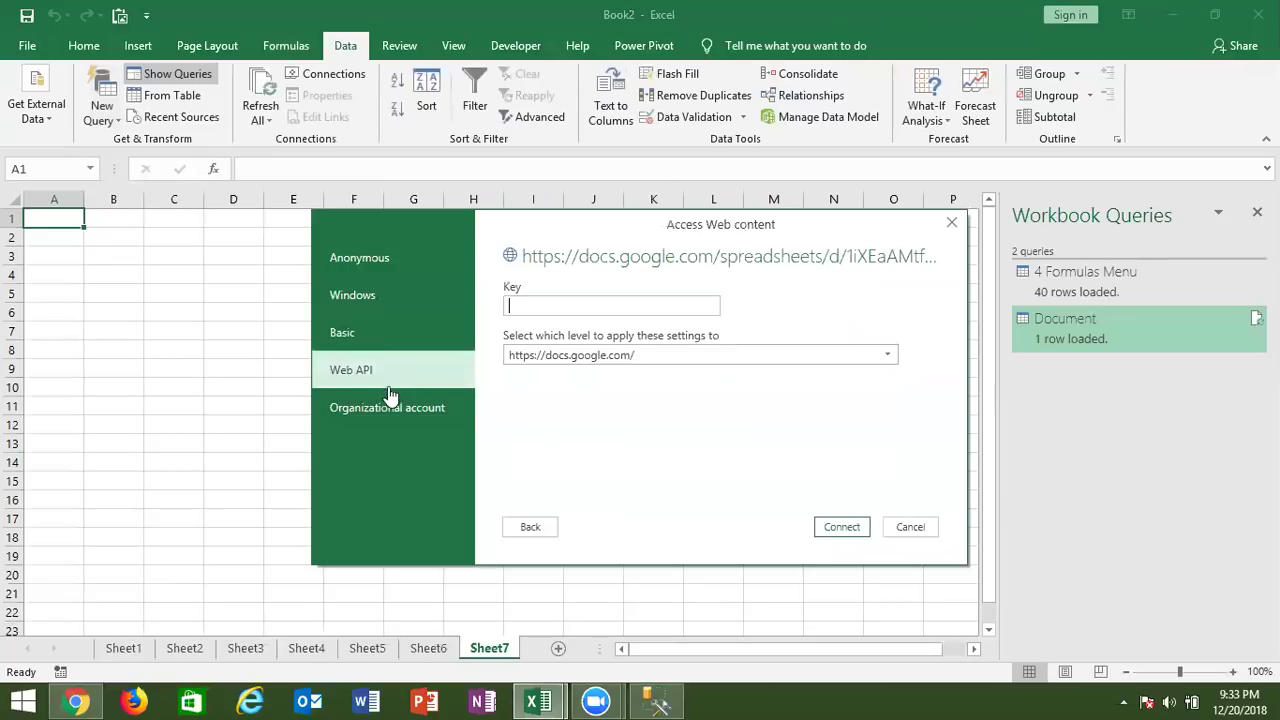
left_click(360, 332)
left_click(370, 296)
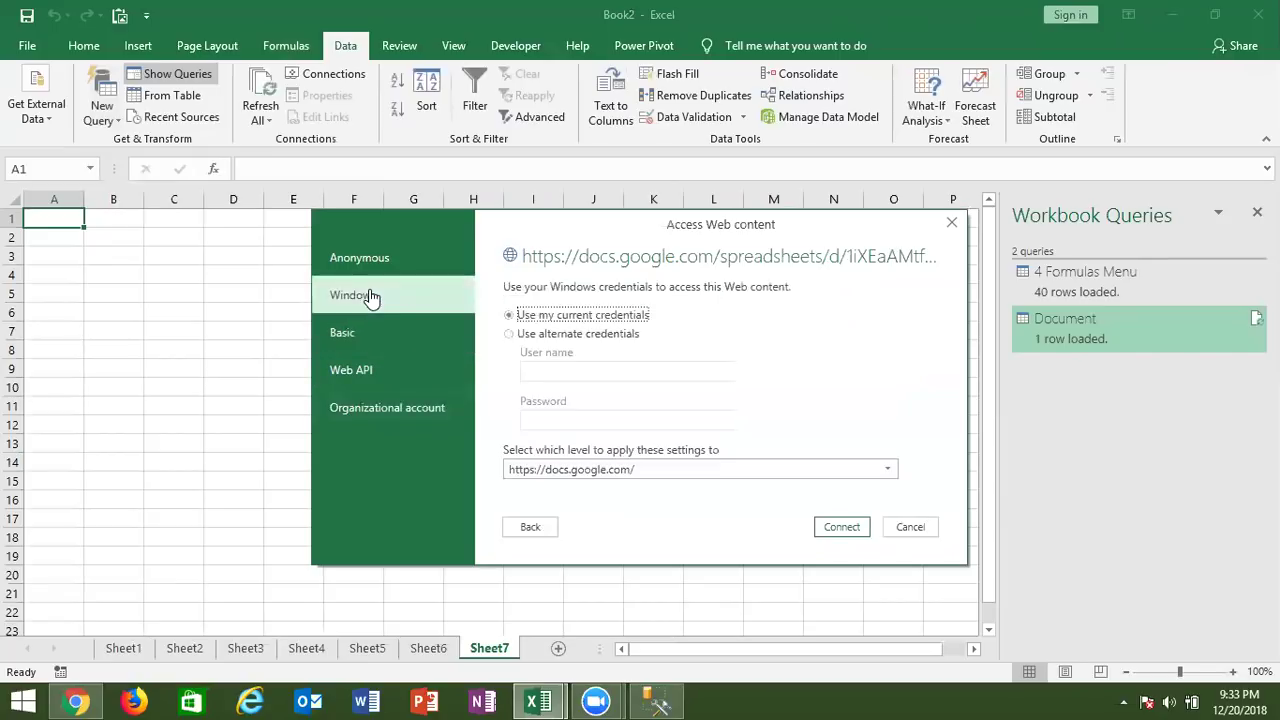
left_click(413, 340)
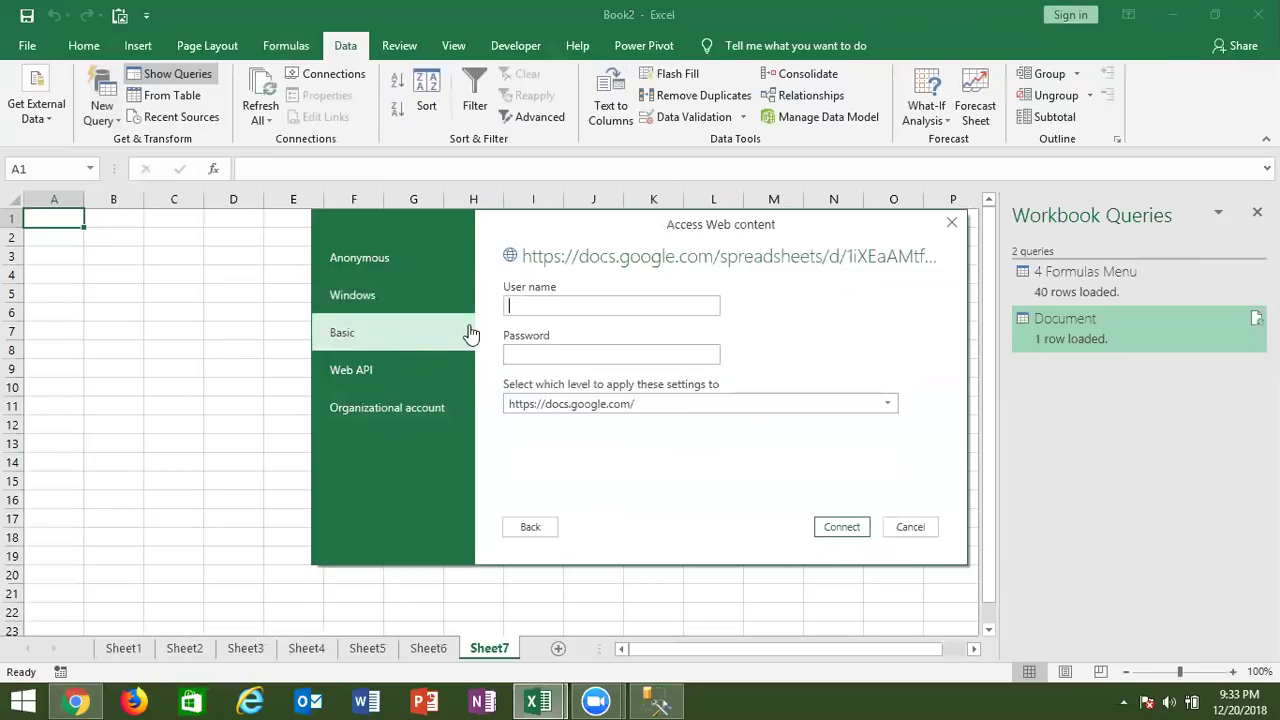
- Enter a user name and password and attempt the connection, which fails with Unable to connect
key("shift+Tab")
left_click(847, 535)
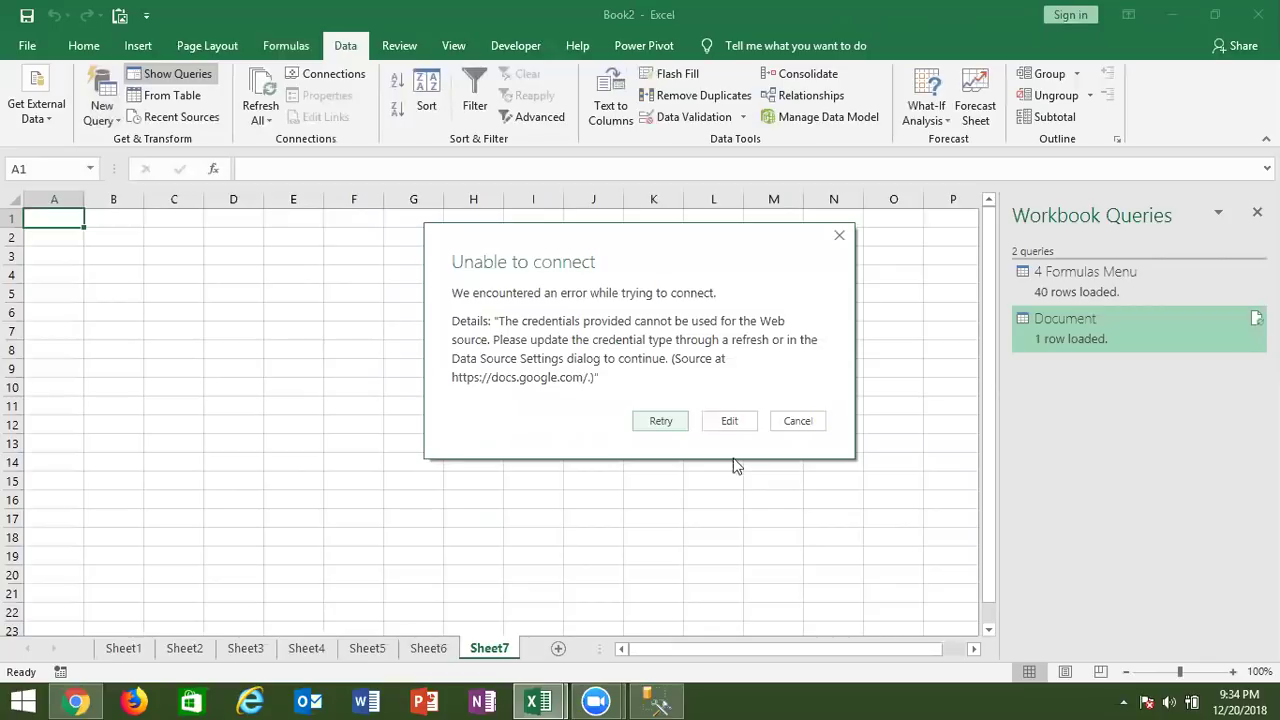
- Retry the Google Sheets source with Open file as set to Excel Workbook
left_click(733, 422)
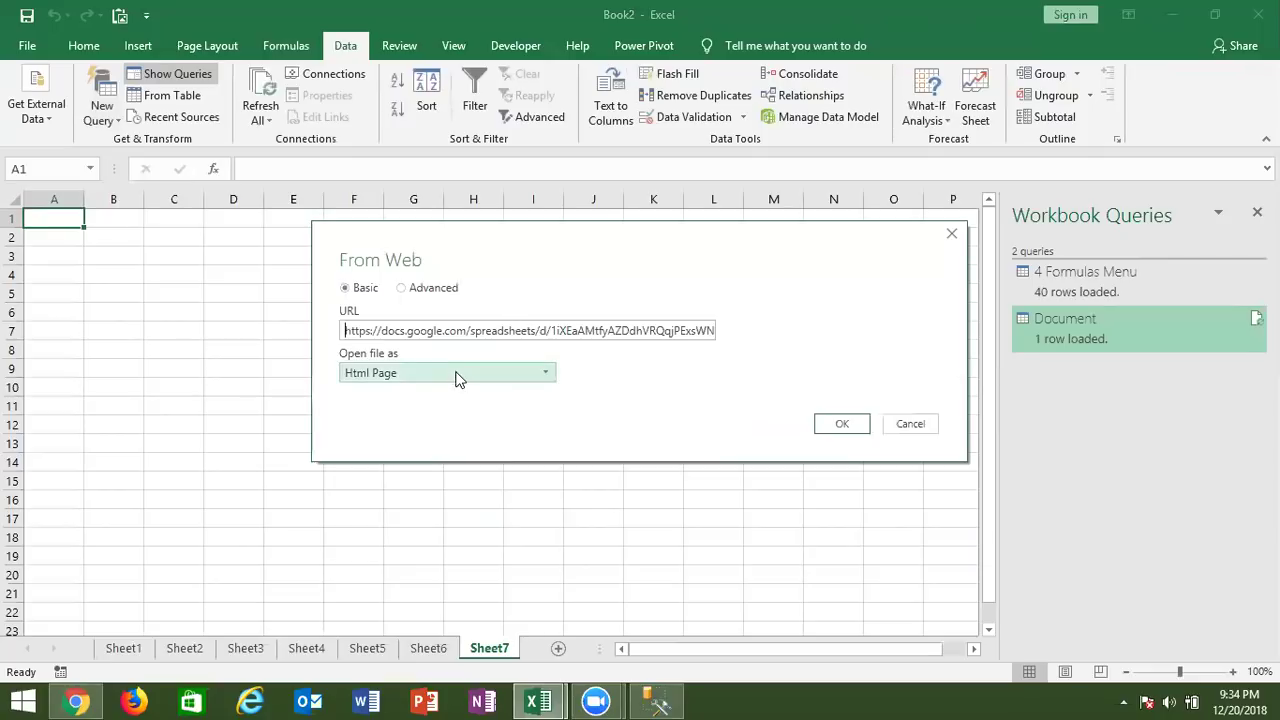
left_click(448, 373)
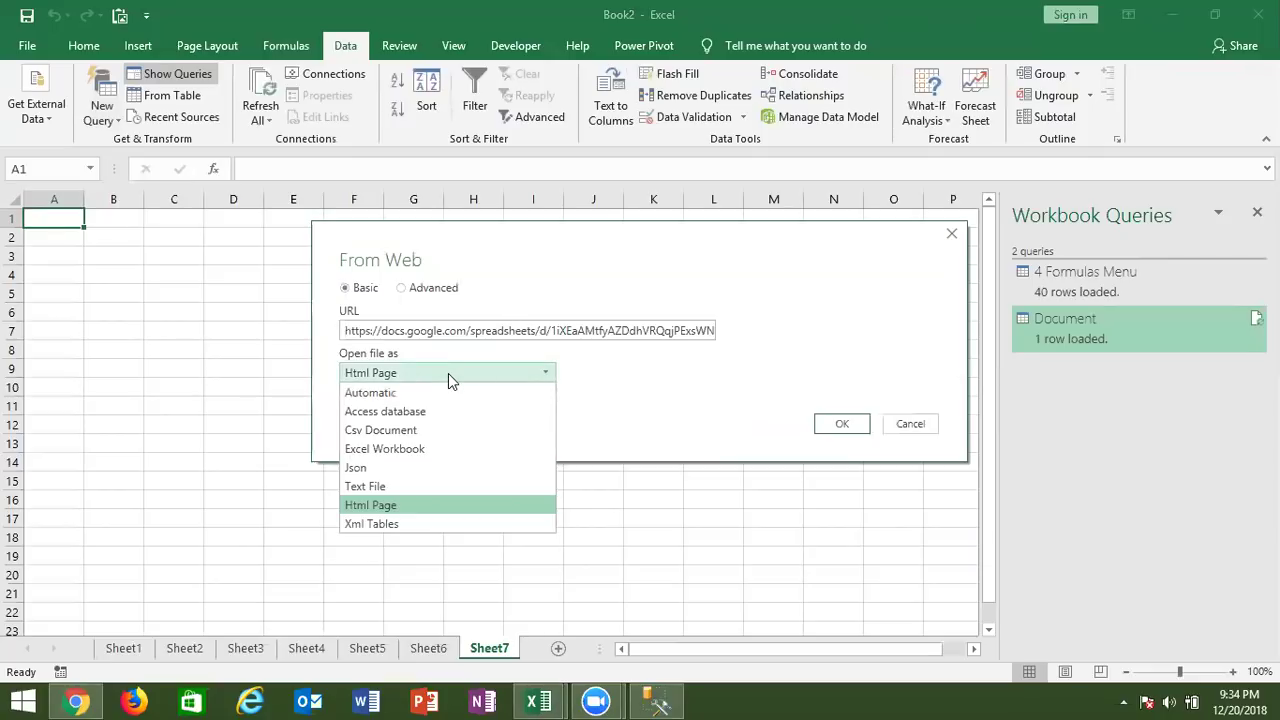
left_click(428, 449)
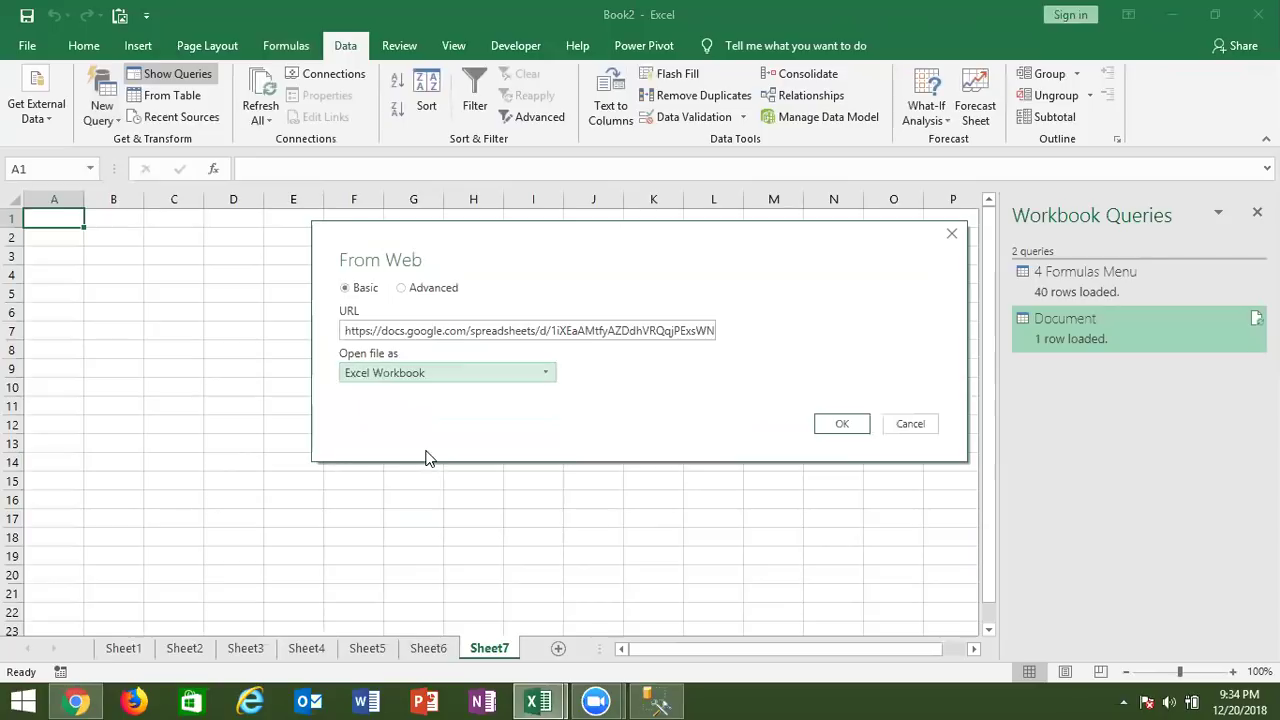
left_click(843, 425)
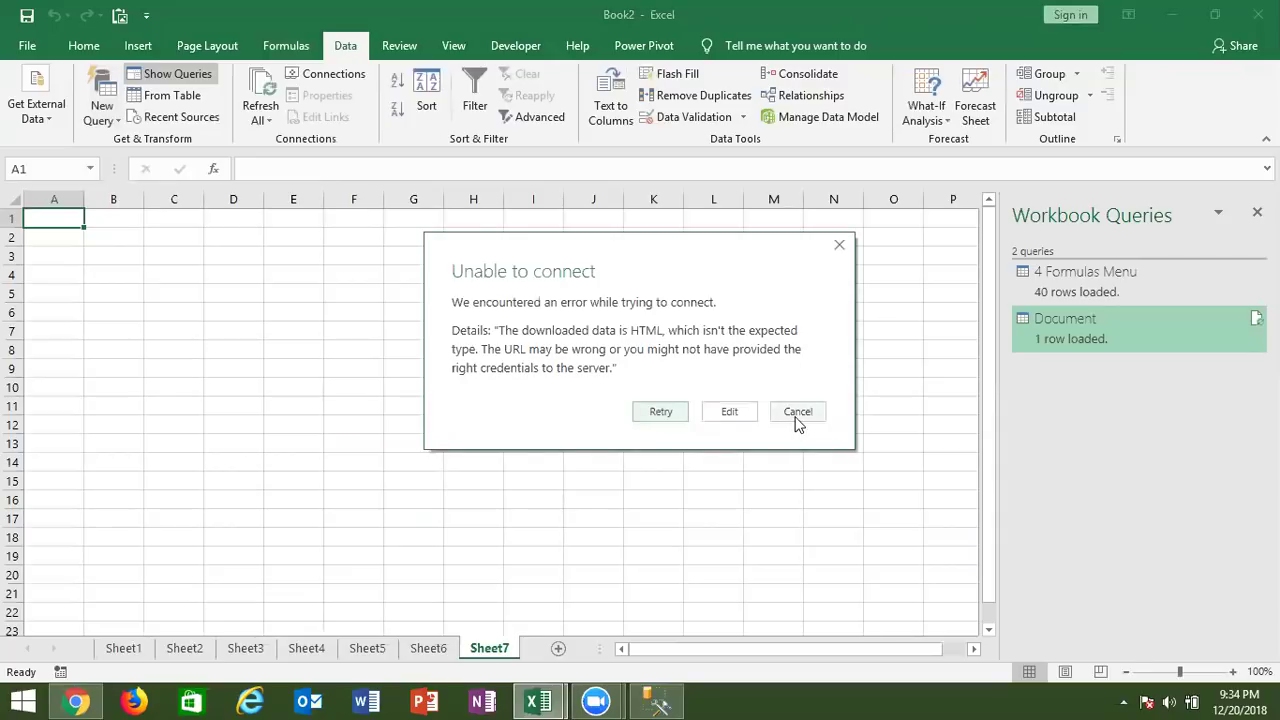
- Dismiss the HTML data error and start a new From Web query
left_click(797, 415)
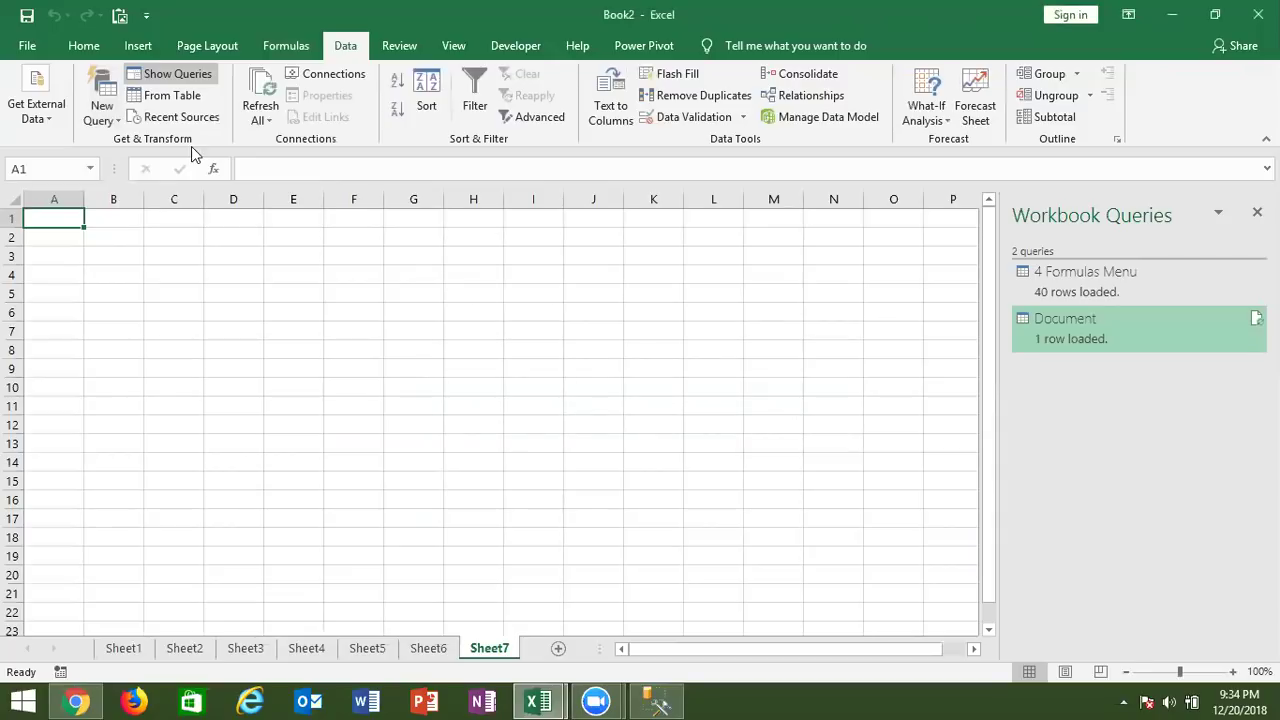
left_click(104, 115)
mouse_move(177, 318)
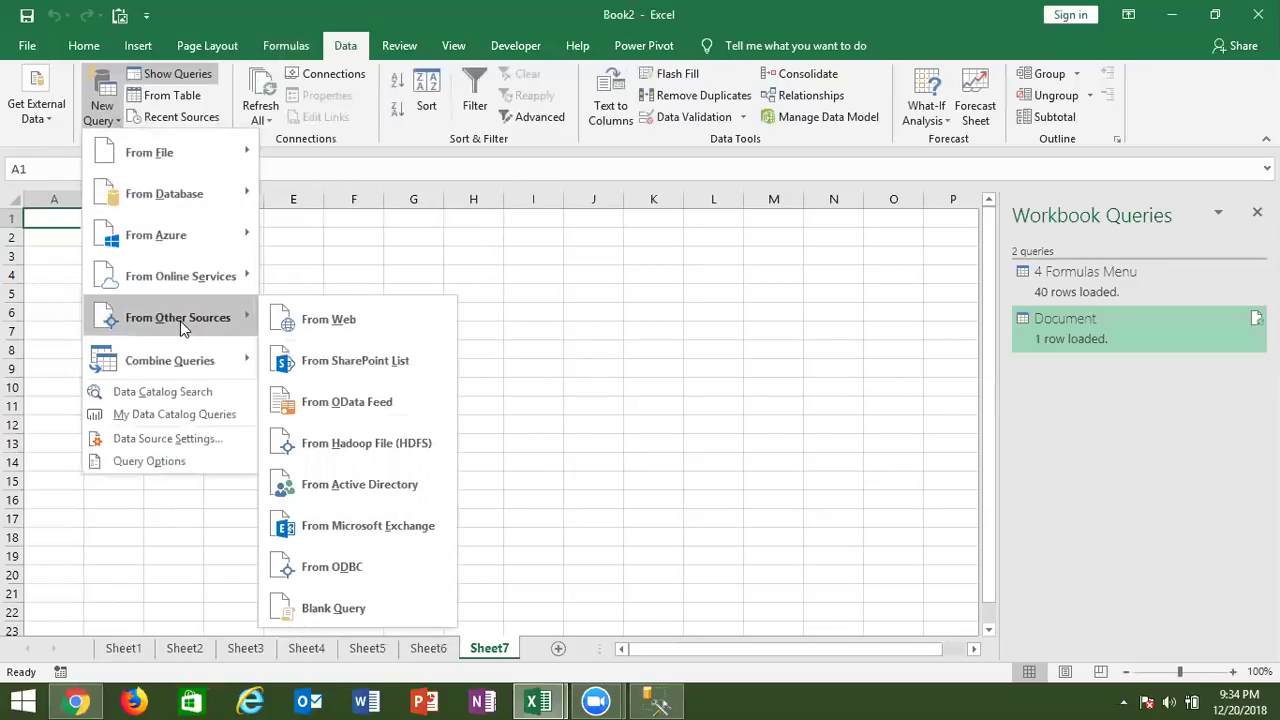
left_click(330, 336)
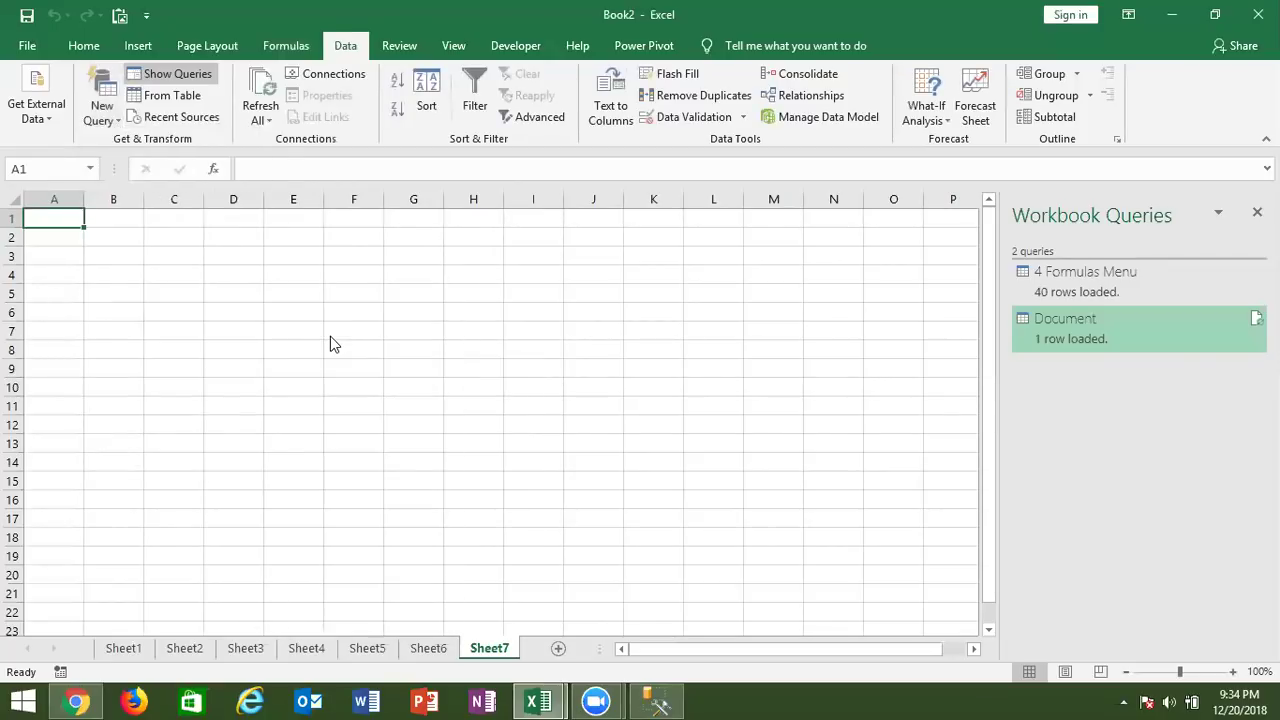
- Load we.iptindia.com/dm.php in a new Chrome tab and copy its URL for Excel
left_click(93, 698)
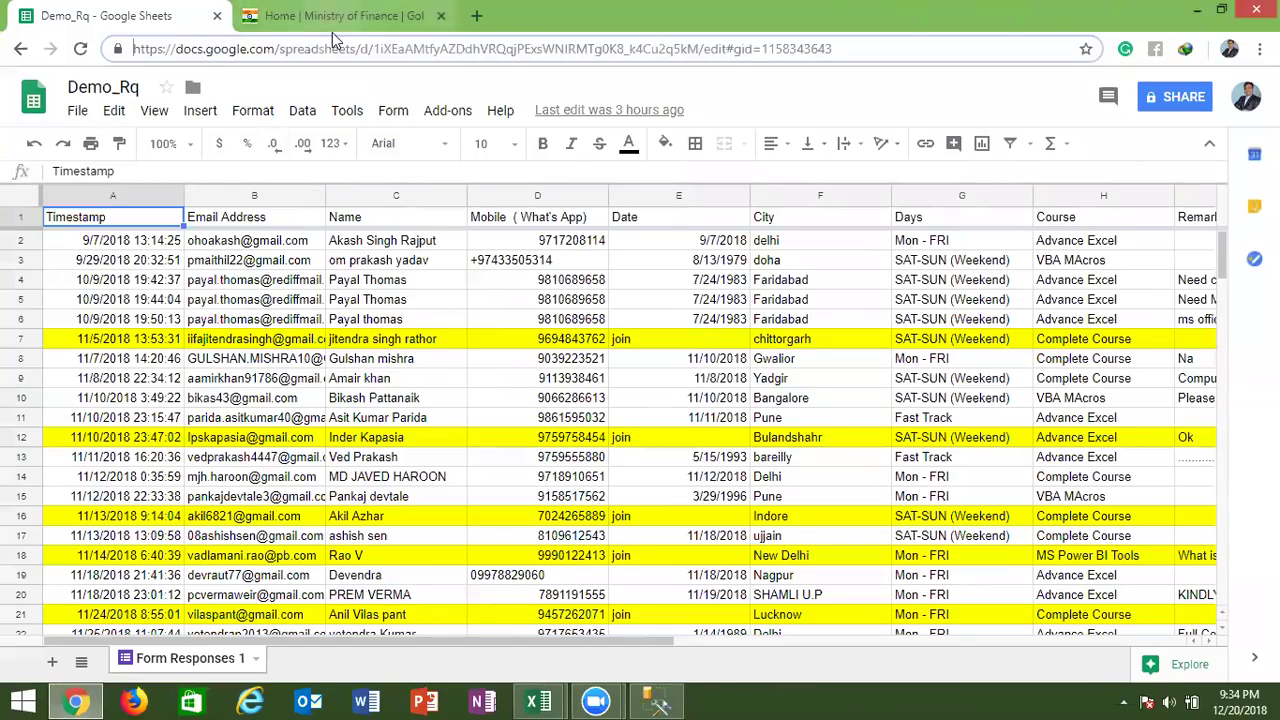
left_click(332, 32)
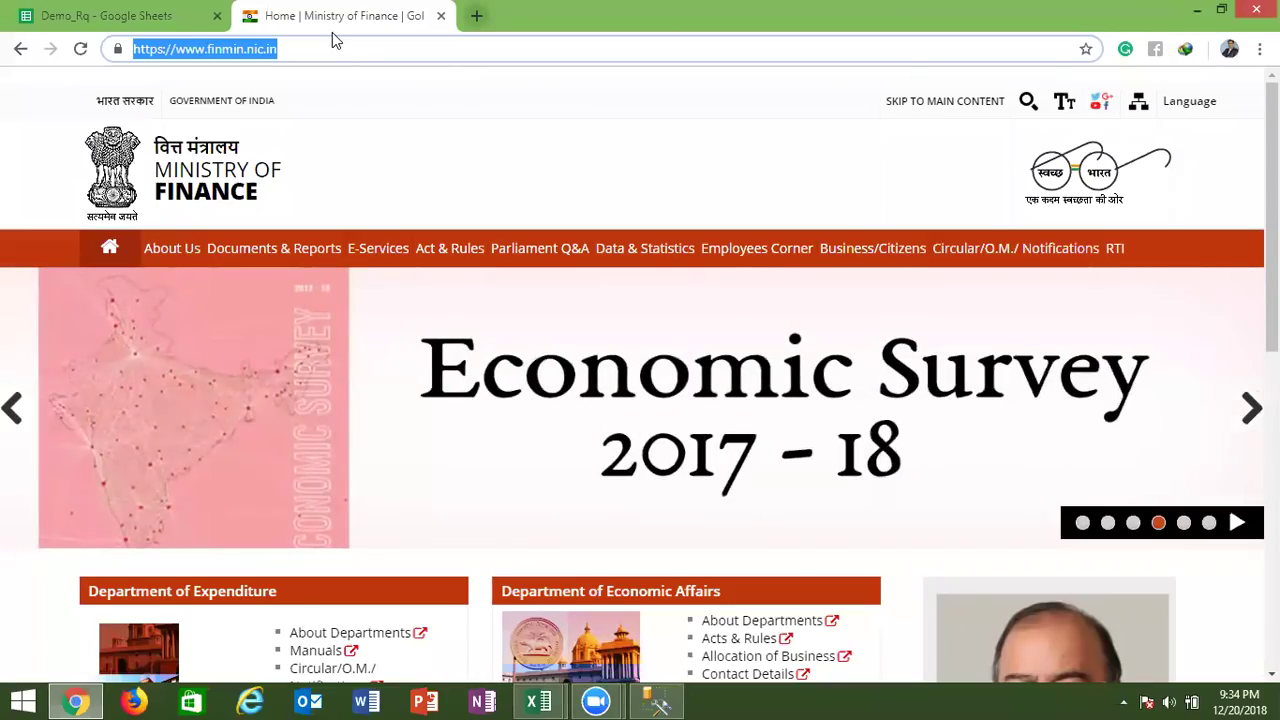
key("ctrl+t")
type("we")
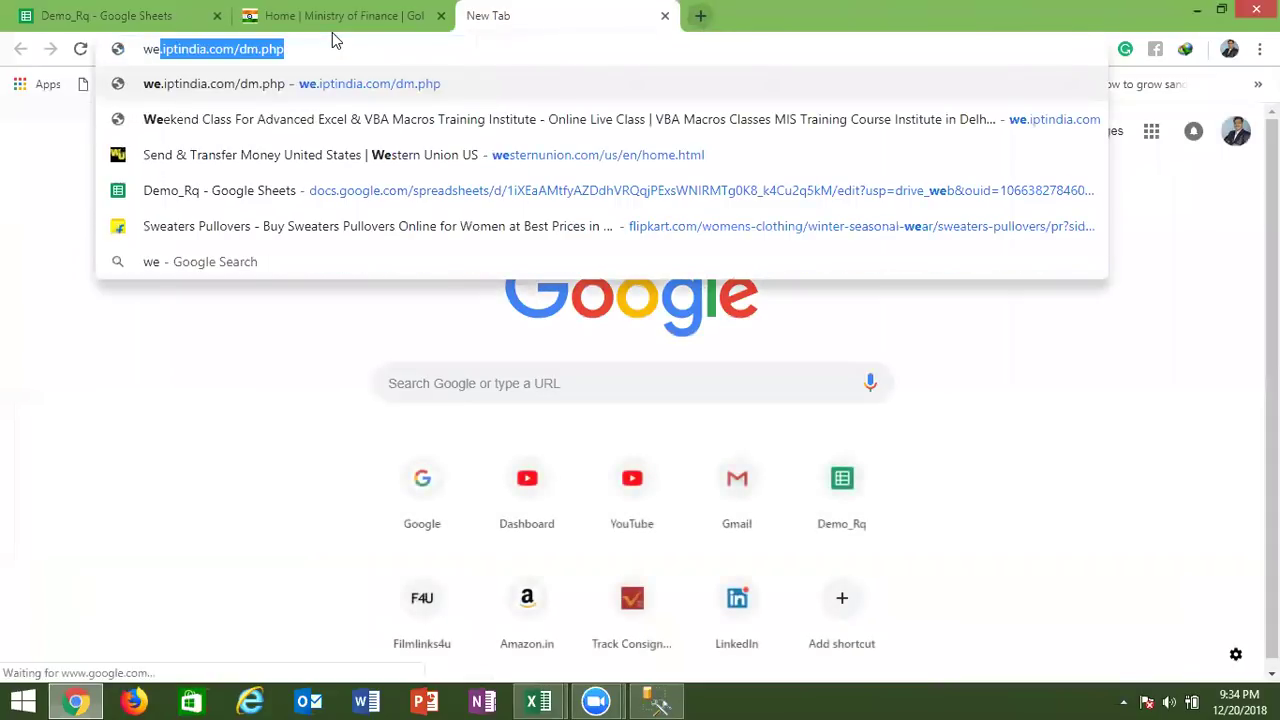
key("Return")
left_click(463, 48)
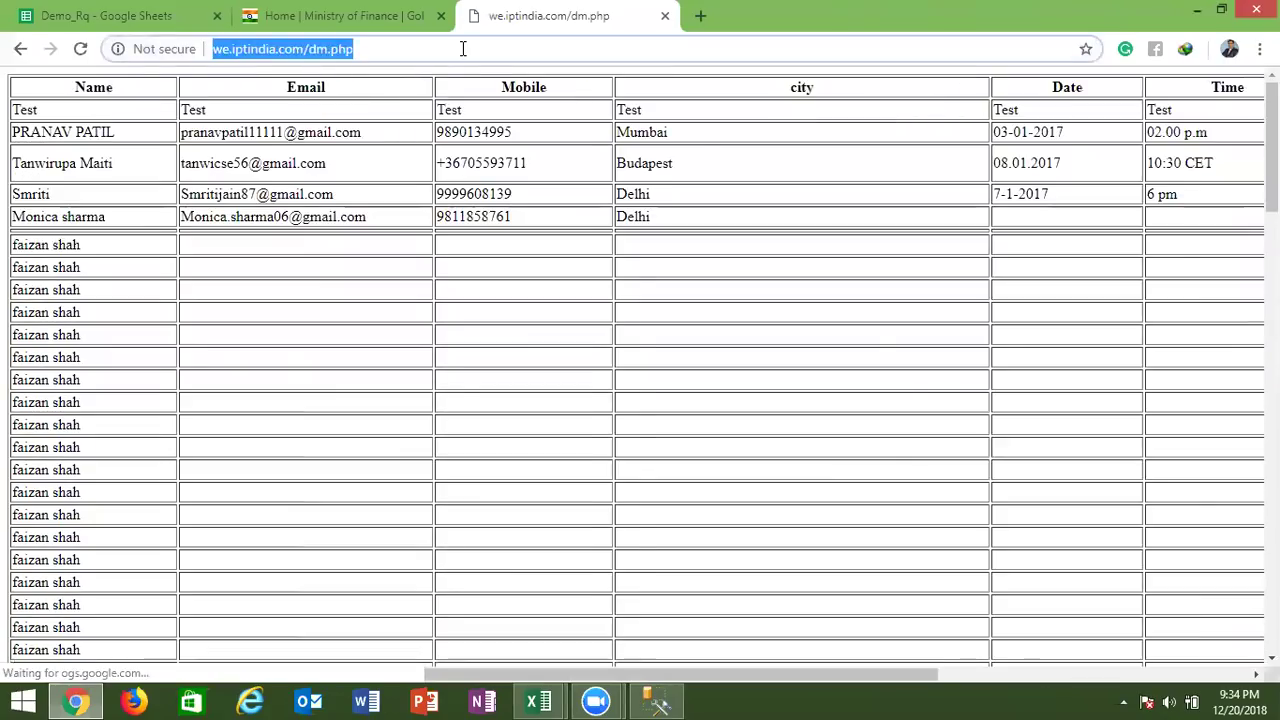
key("alt+Tab")
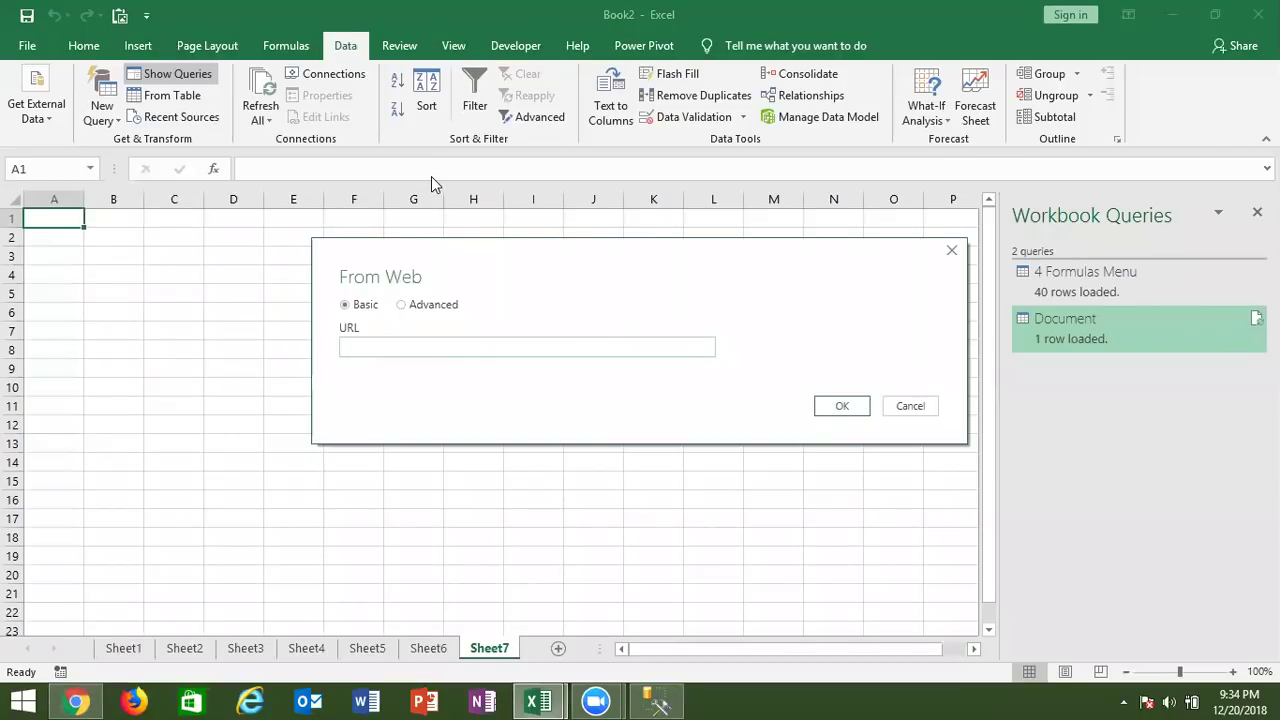
- Paste the dm.php URL into From Web and open its Table 0 in the Power Query Editor
type("http://we.iptindia.com/dm.php")
left_click(838, 406)
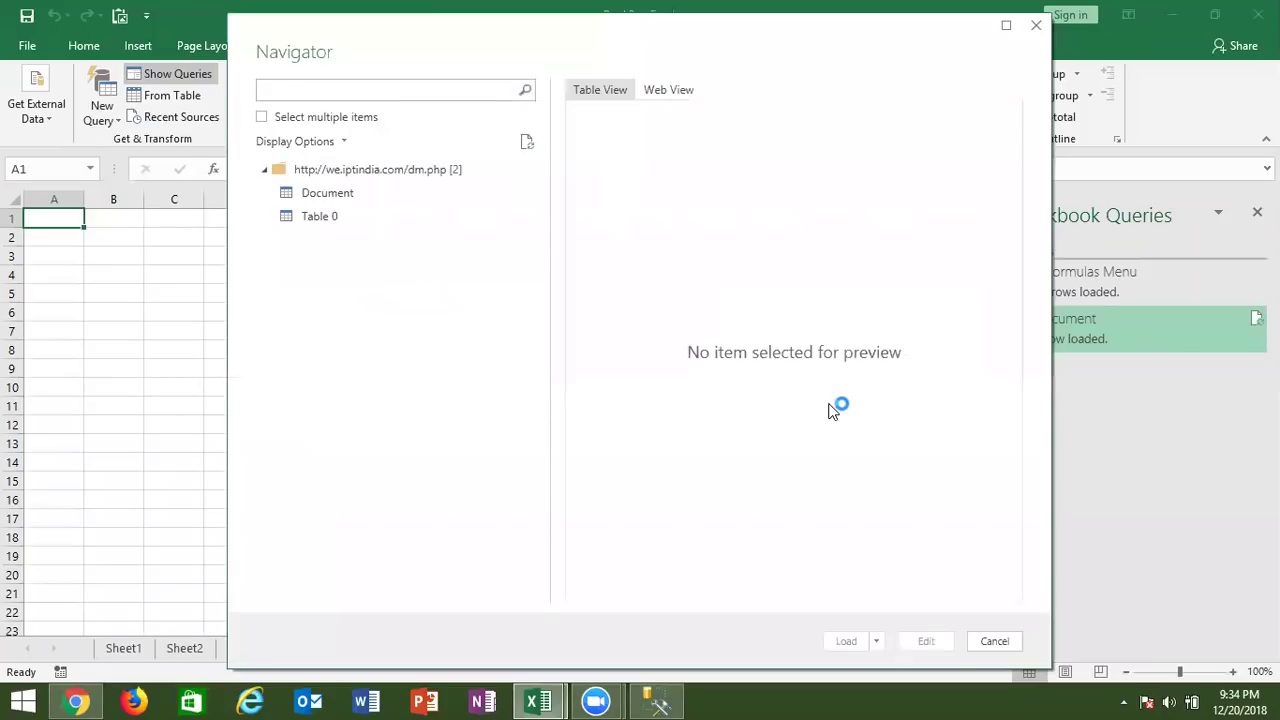
left_click(322, 218)
key("Escape")
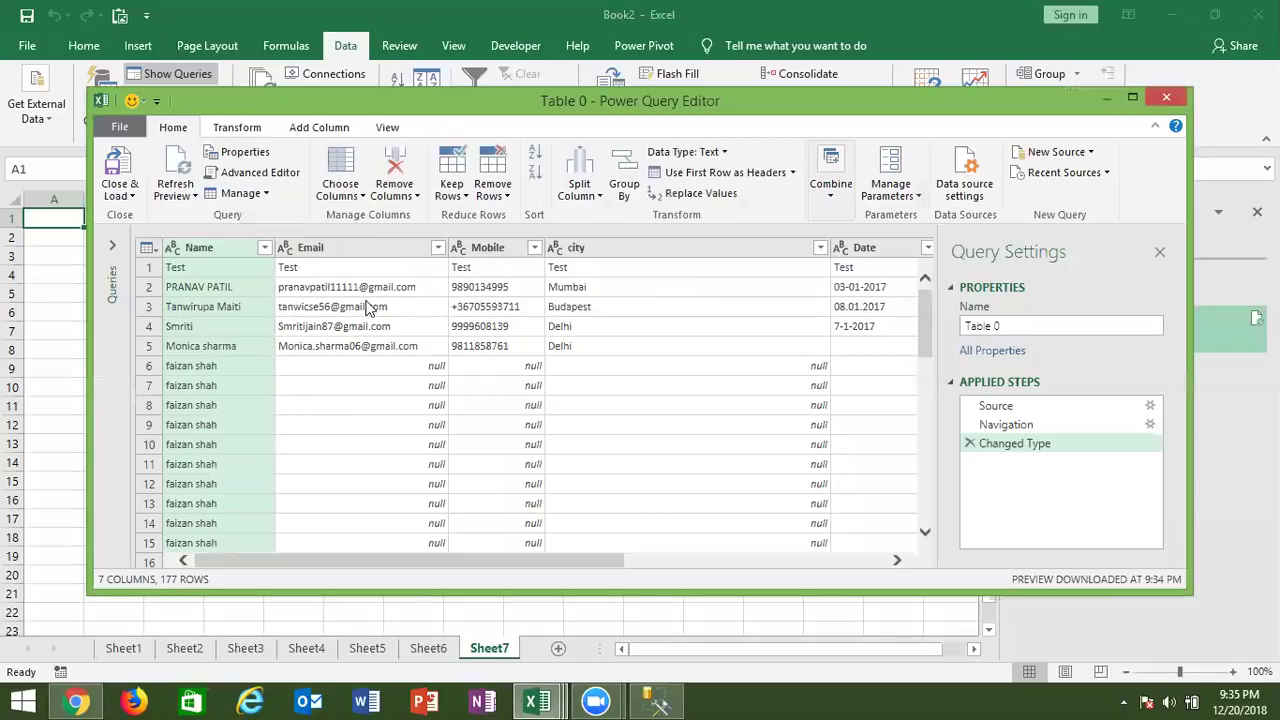
- Close & Load Table 0 onto Sheet8 and scroll through its 177 rows
left_click(119, 165)
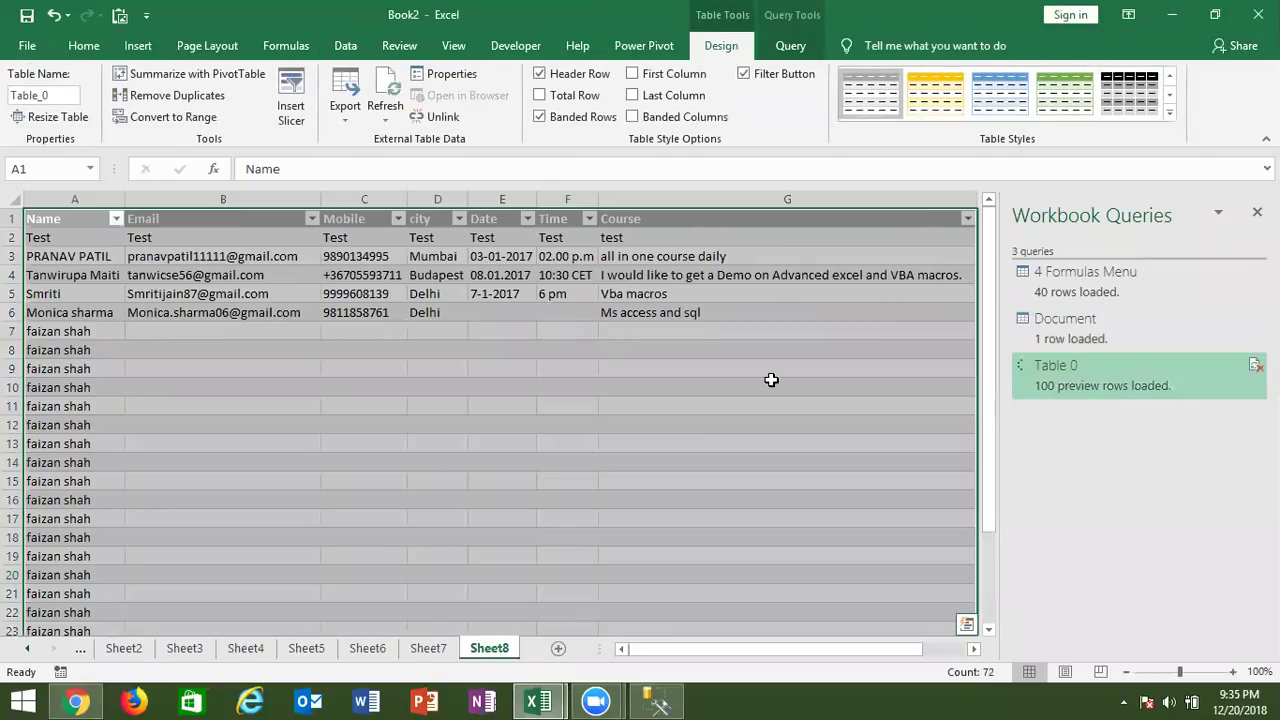
left_click(771, 381)
left_click_drag(996, 415, 997, 553)
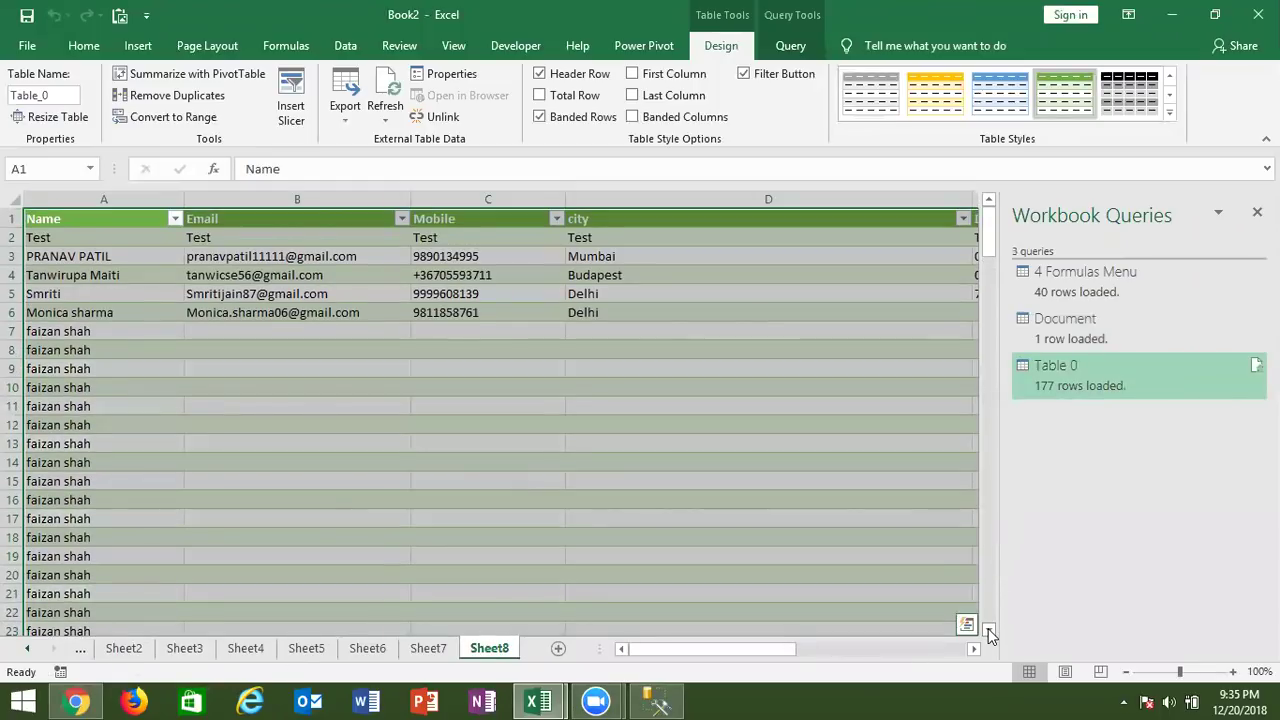
left_click(988, 629)
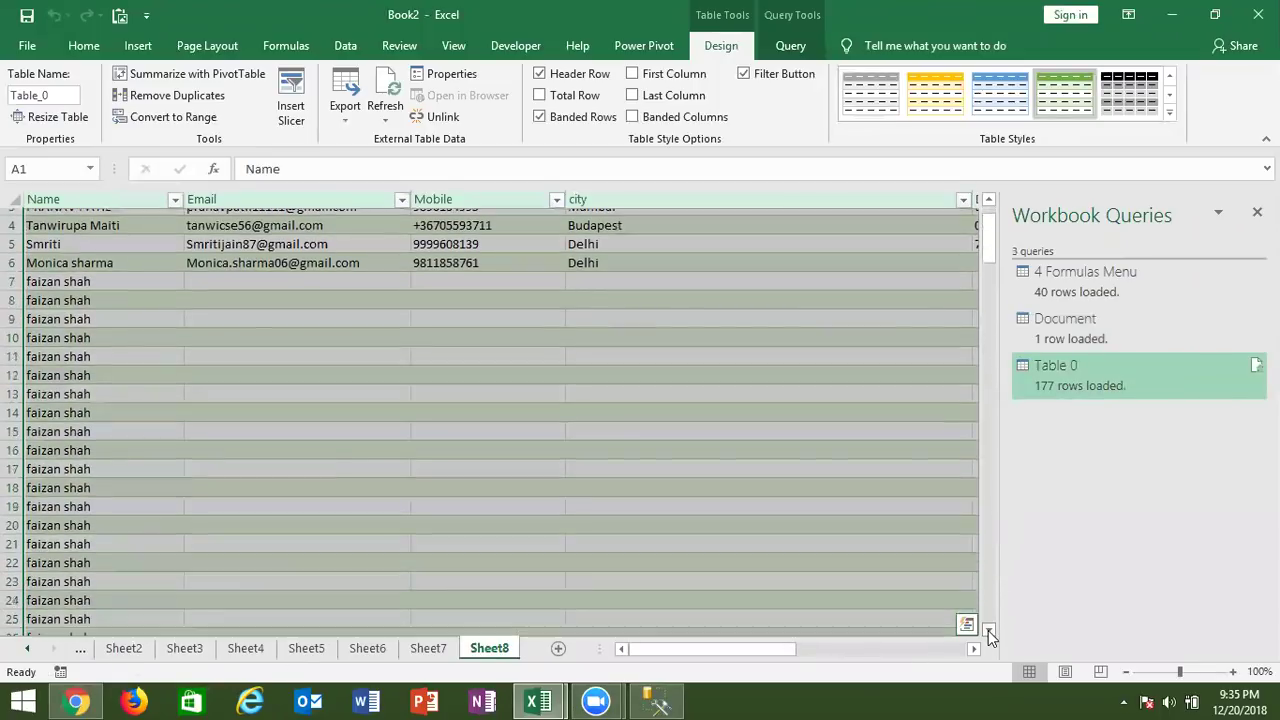
scroll(988, 630, "down", 2)
scroll(988, 630, "down", 3)
scroll(988, 630, "down", 2)
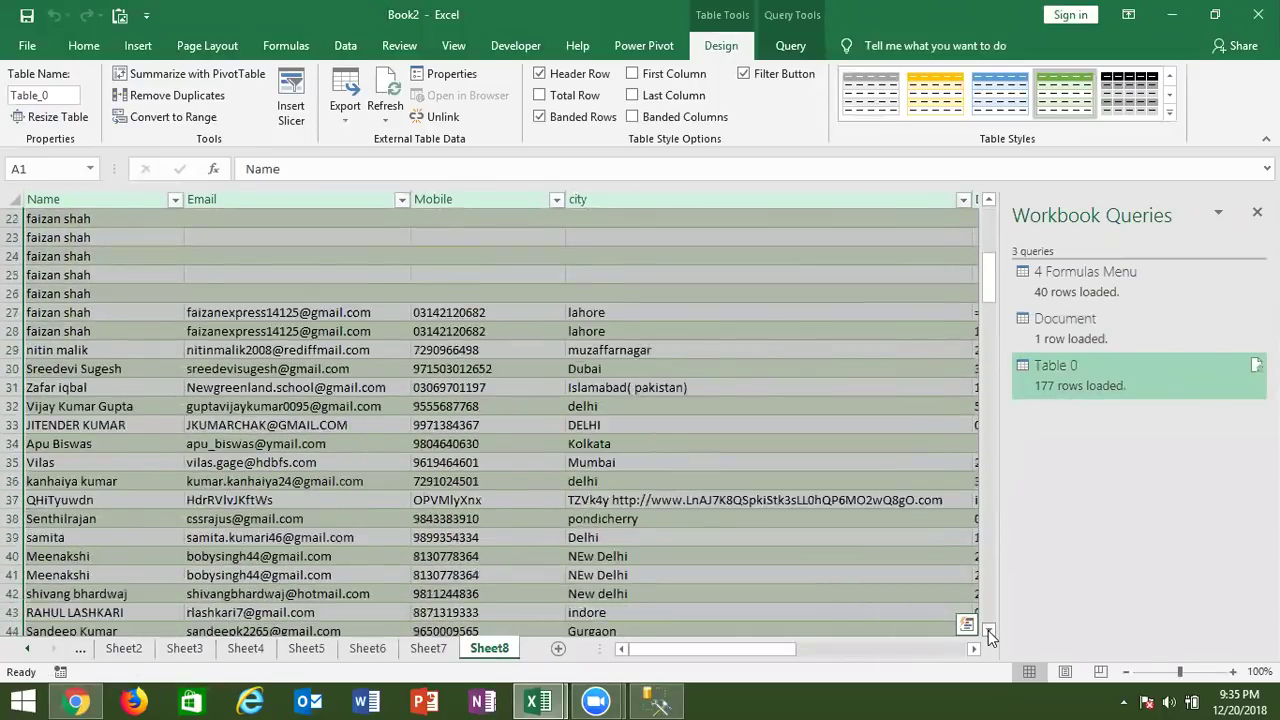
scroll(988, 630, "down", 2)
scroll(988, 630, "down", 2)
scroll(986, 630, "down", 3)
scroll(986, 630, "down", 2)
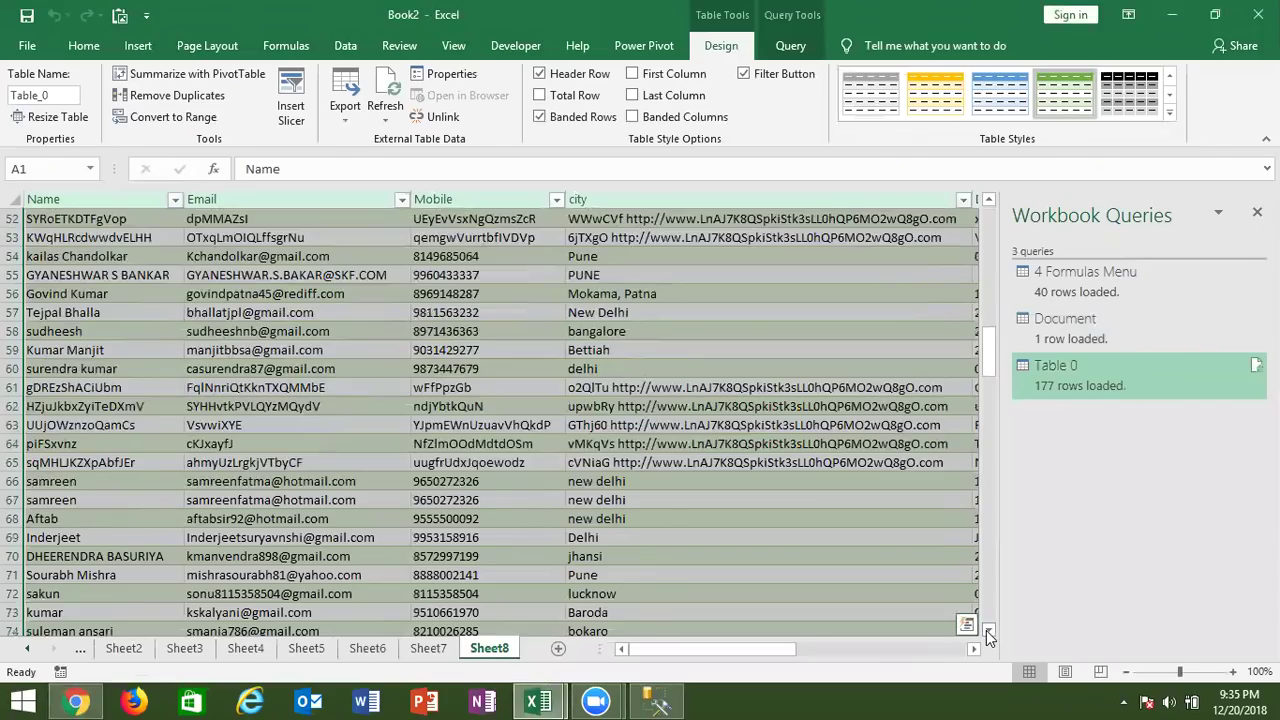
- Add a blank worksheet after Sheet8 and browse the Data tab's New Query sources
left_click(556, 649)
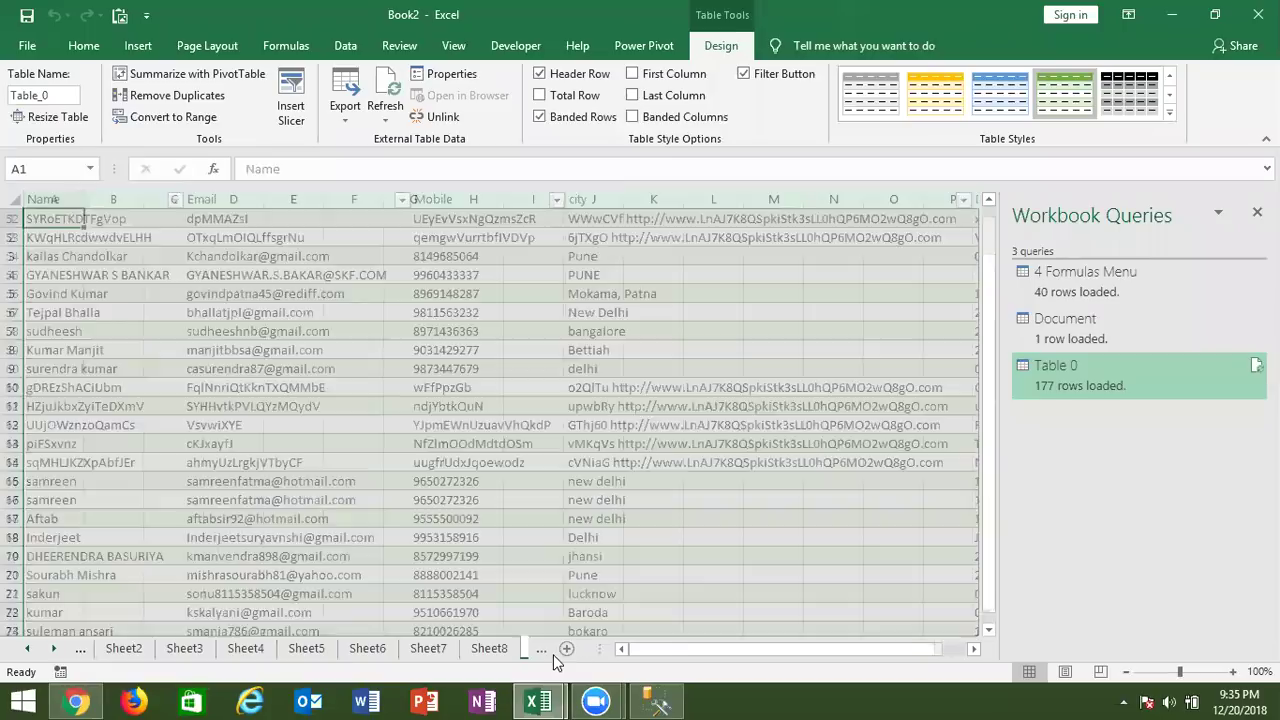
left_click(138, 45)
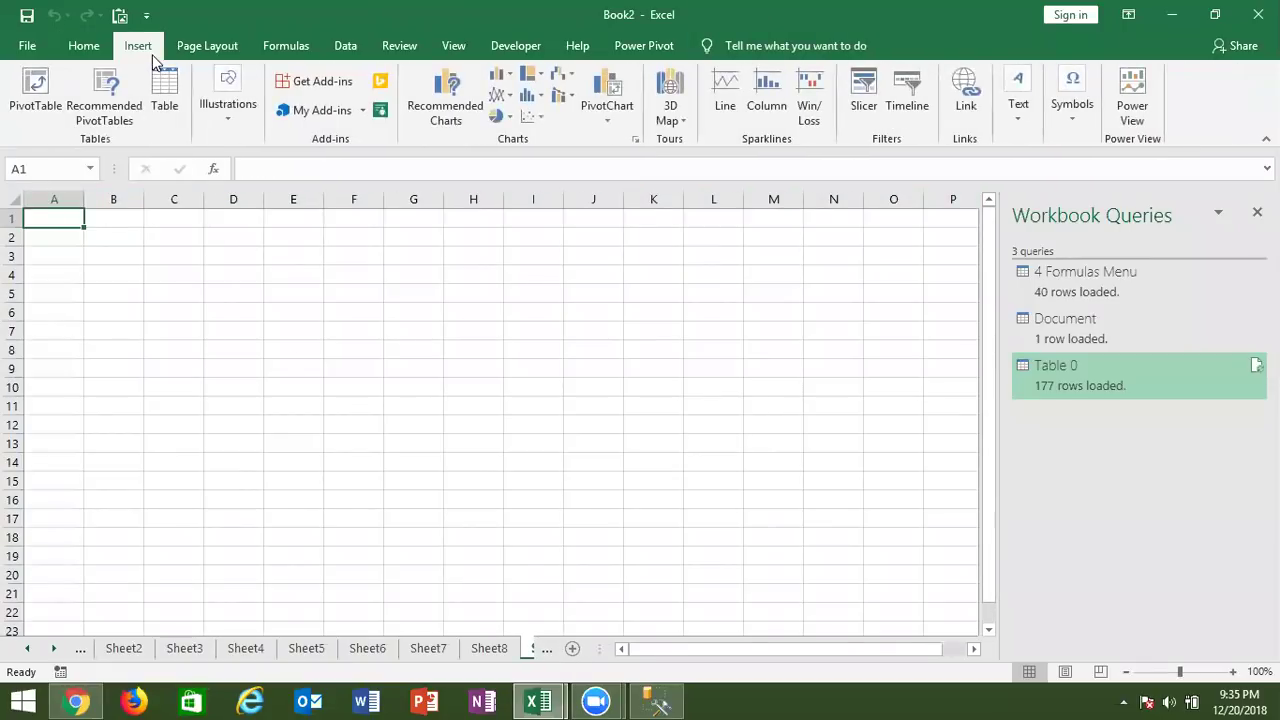
left_click(340, 46)
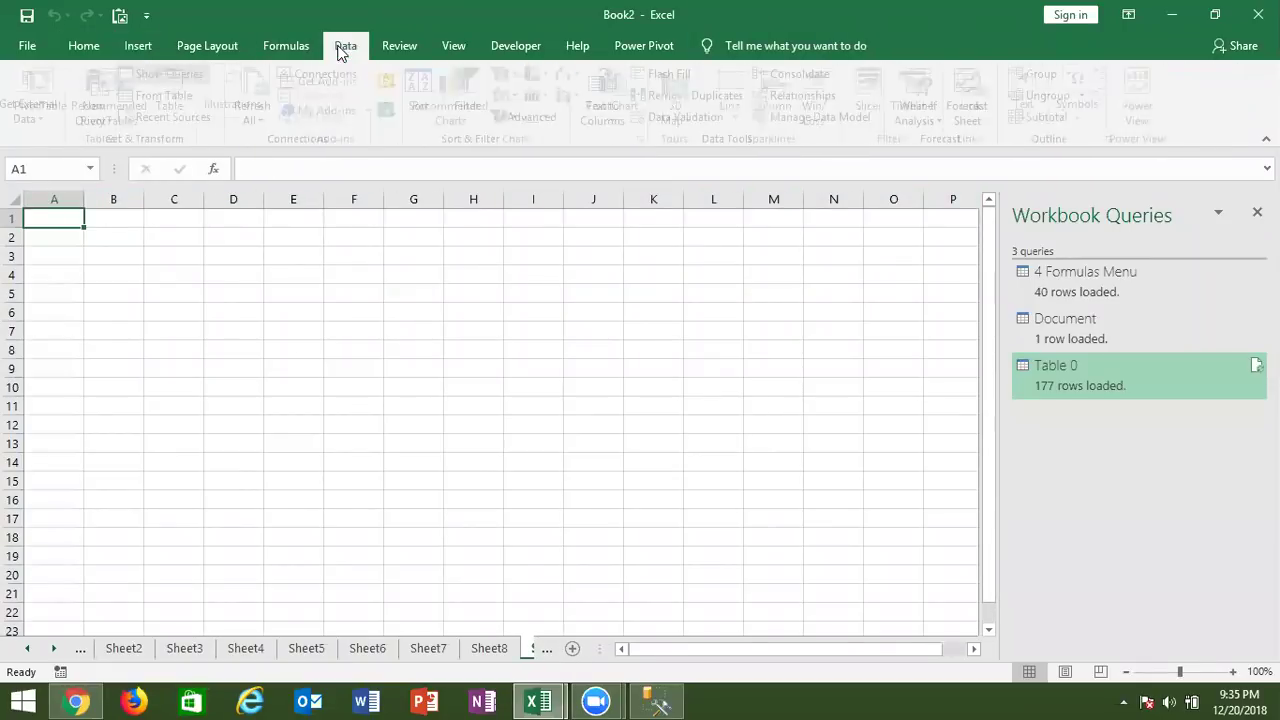
left_click(108, 118)
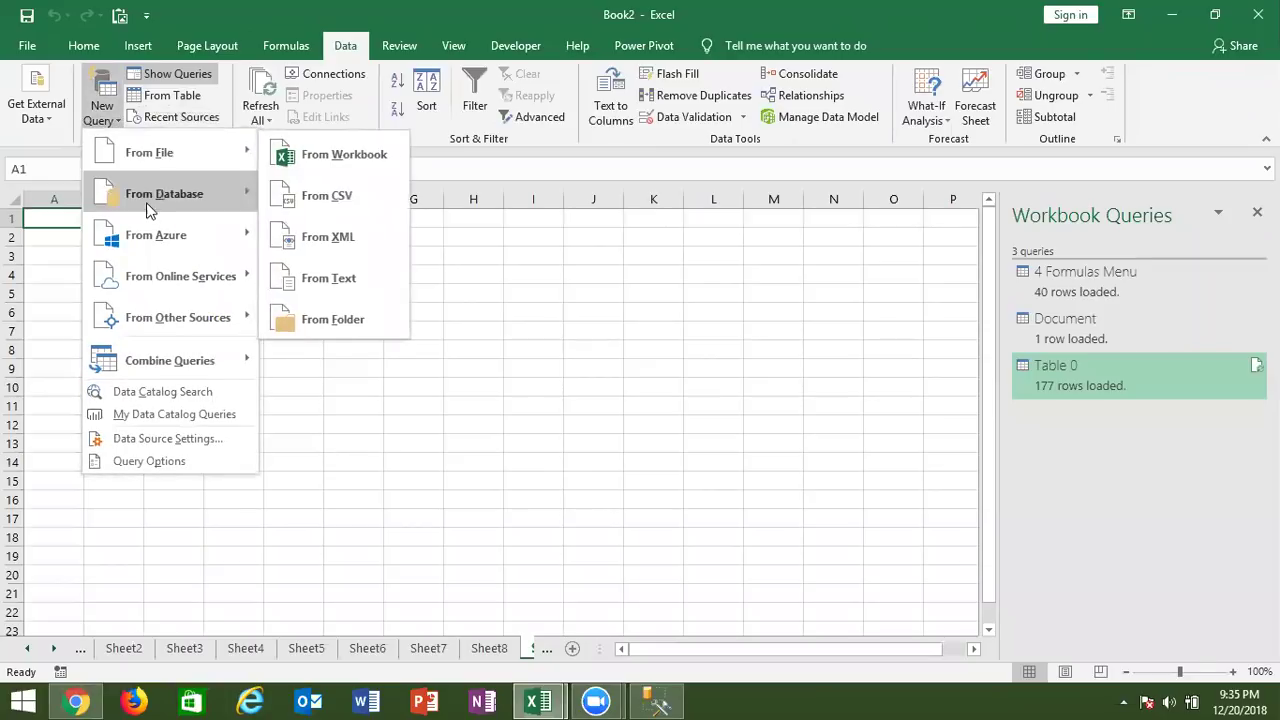
mouse_move(170, 360)
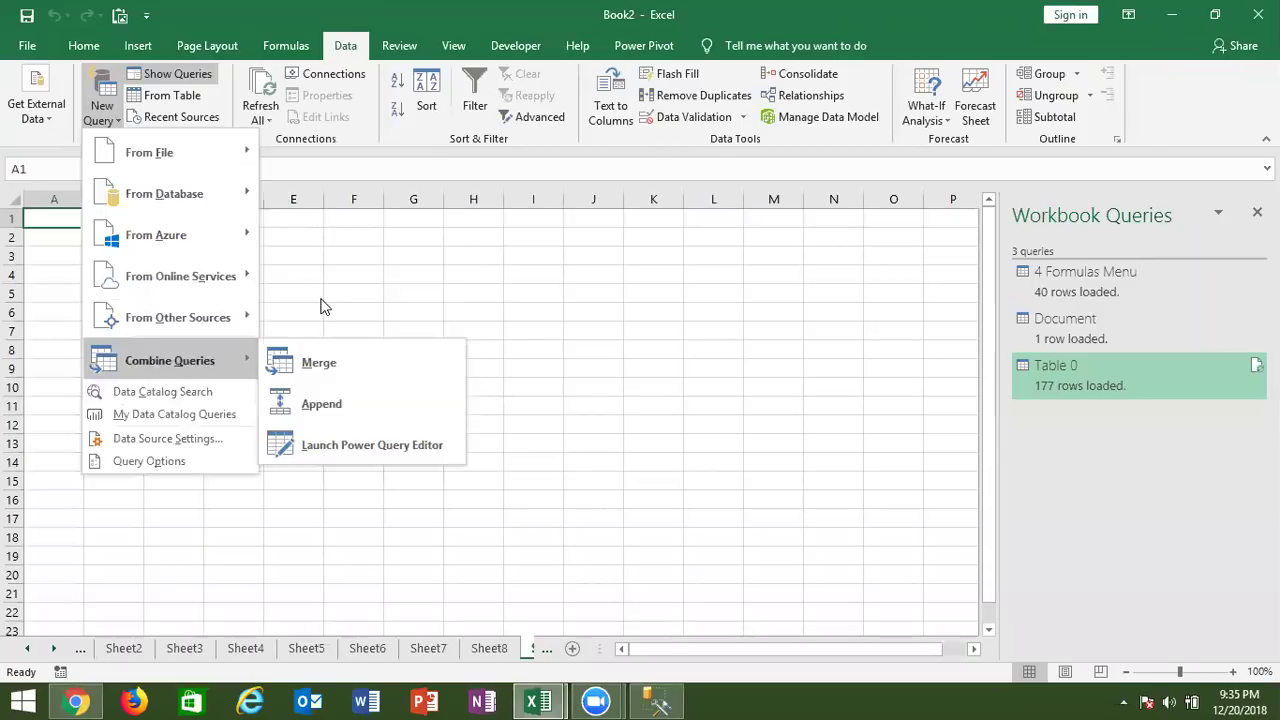
left_click(86, 178)
- Browse the Get External Data sources, close the menus, and minimize Excel to the desktop
left_click(40, 118)
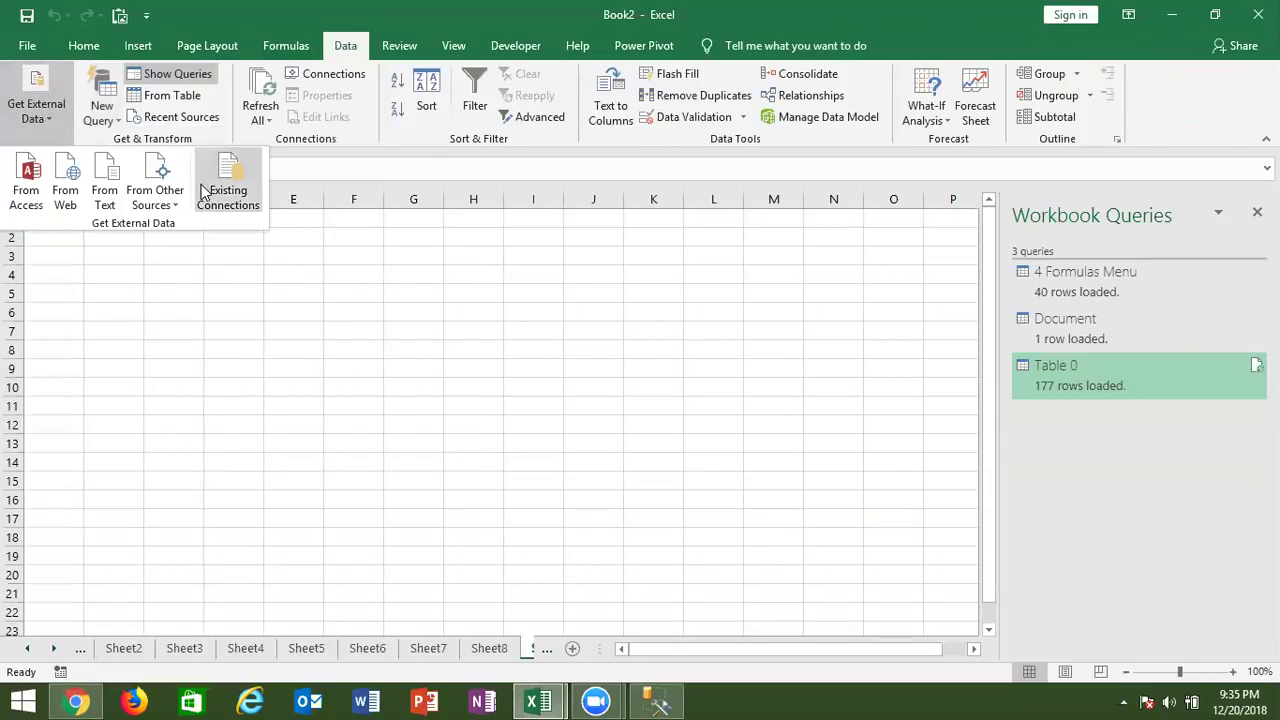
left_click(170, 203)
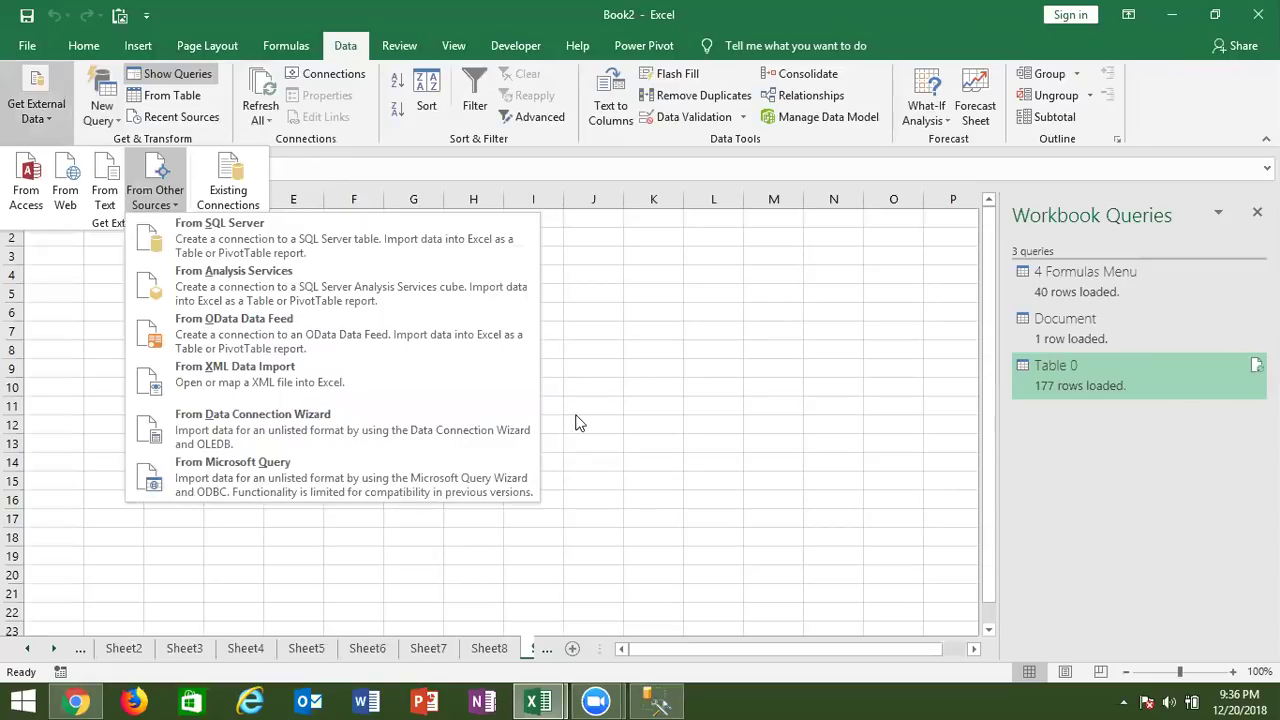
left_click(636, 400)
key("super+d")
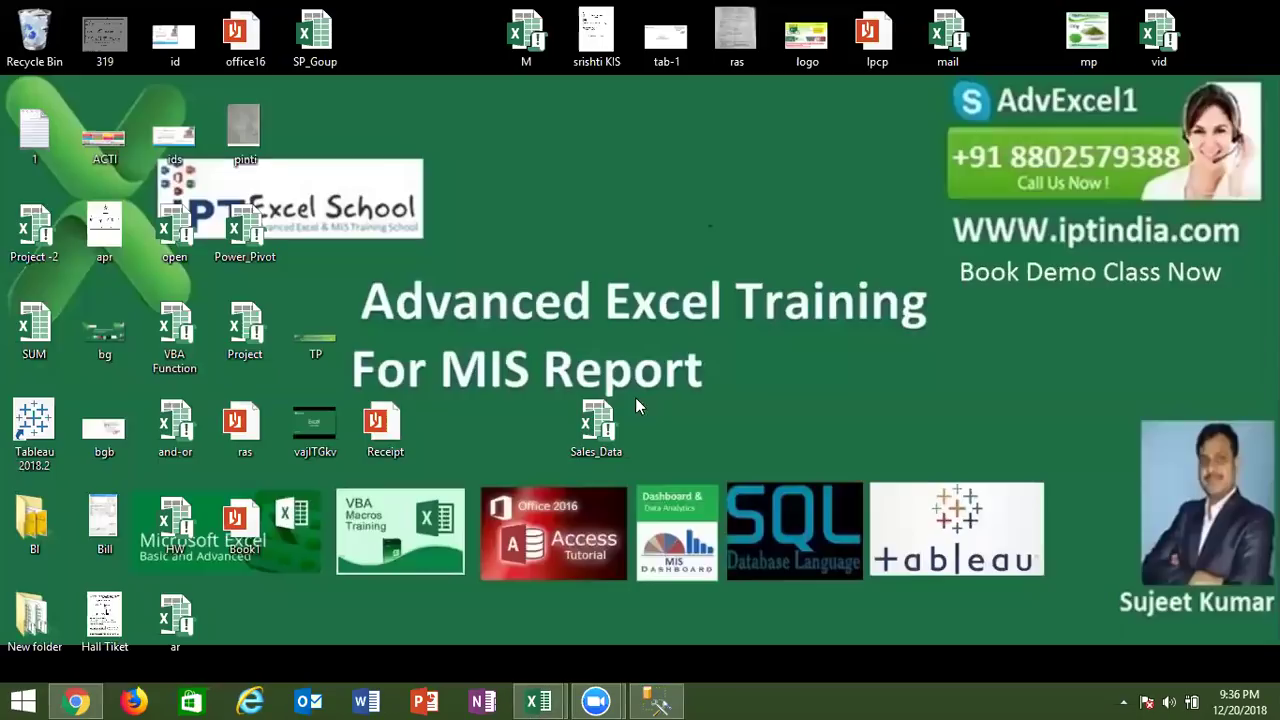